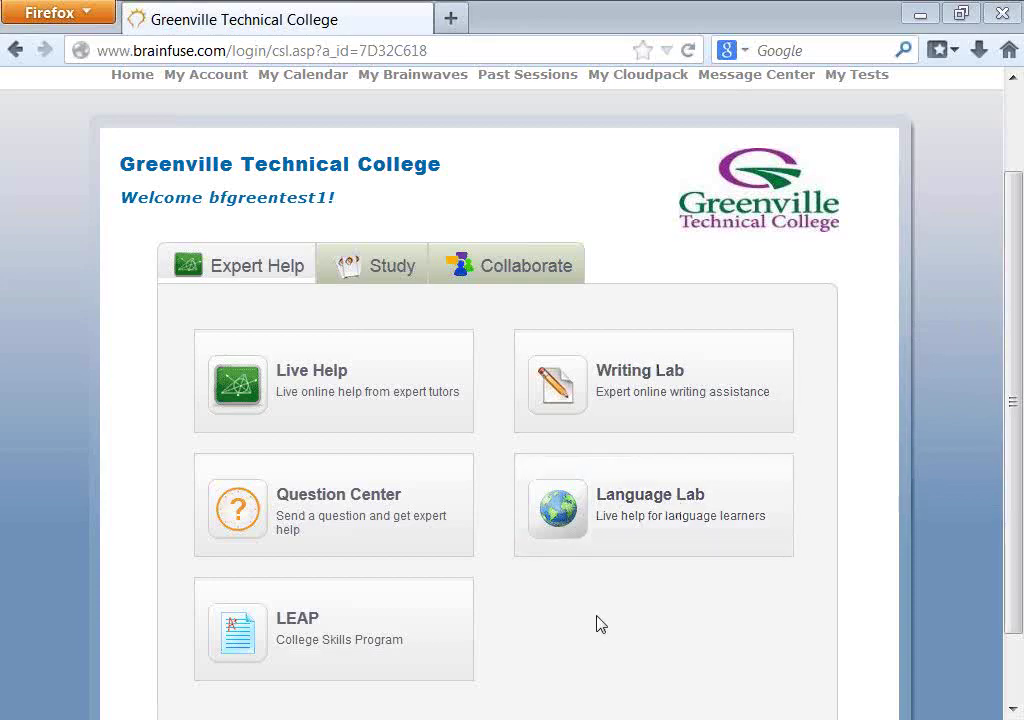
# - Dismiss the support note, scroll the portal home page, and go to the Live Help tile
pyautogui.hotkey('alt', 'Tab')
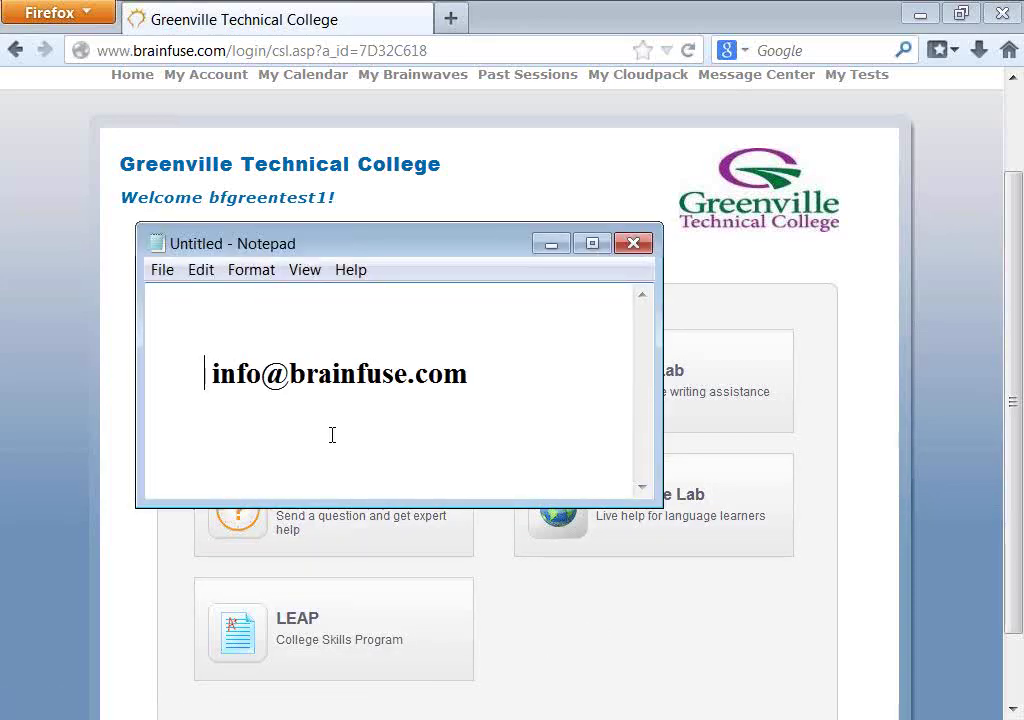
pyautogui.click(551, 244)
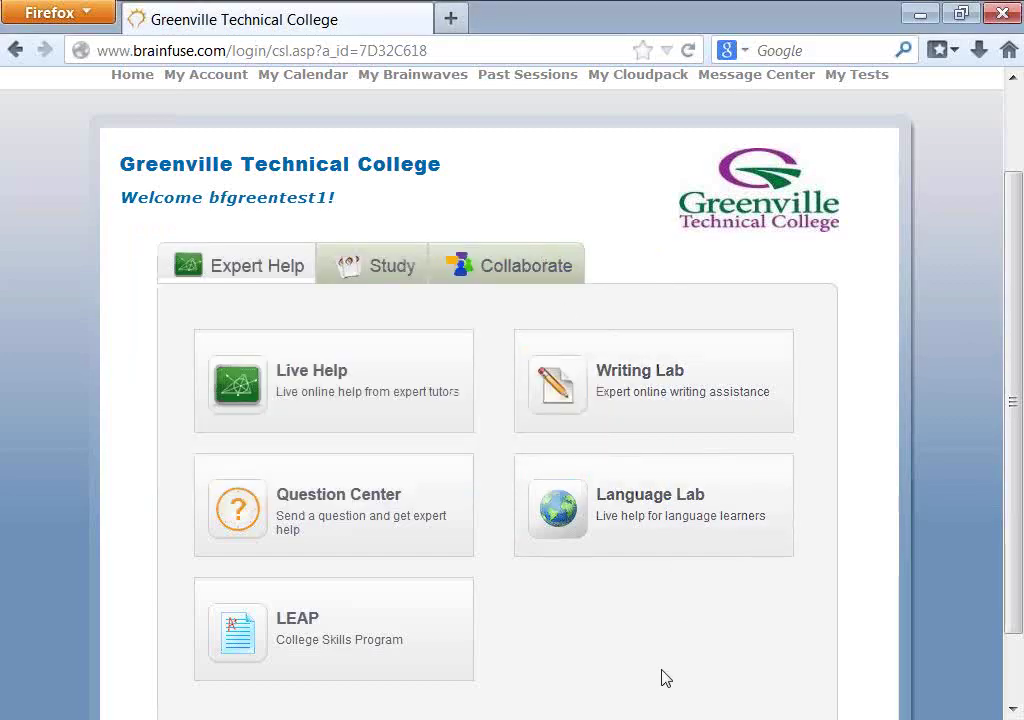
pyautogui.scroll(-2, 662, 679)
pyautogui.scroll(2, 670, 672)
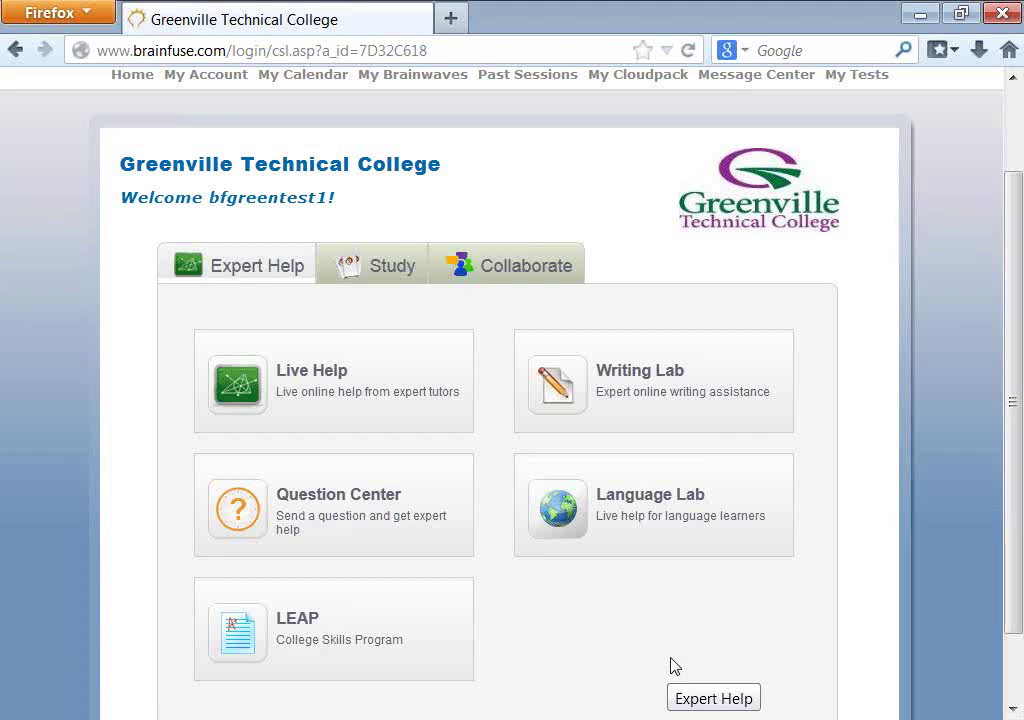
pyautogui.scroll(-2, 673, 667)
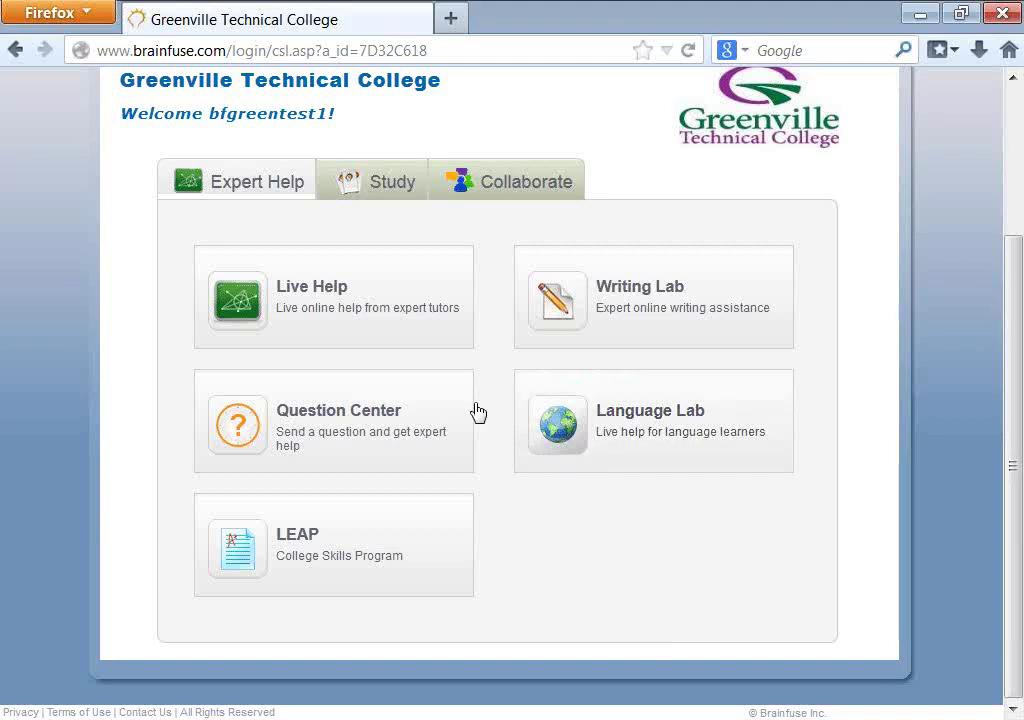
pyautogui.click(322, 300)
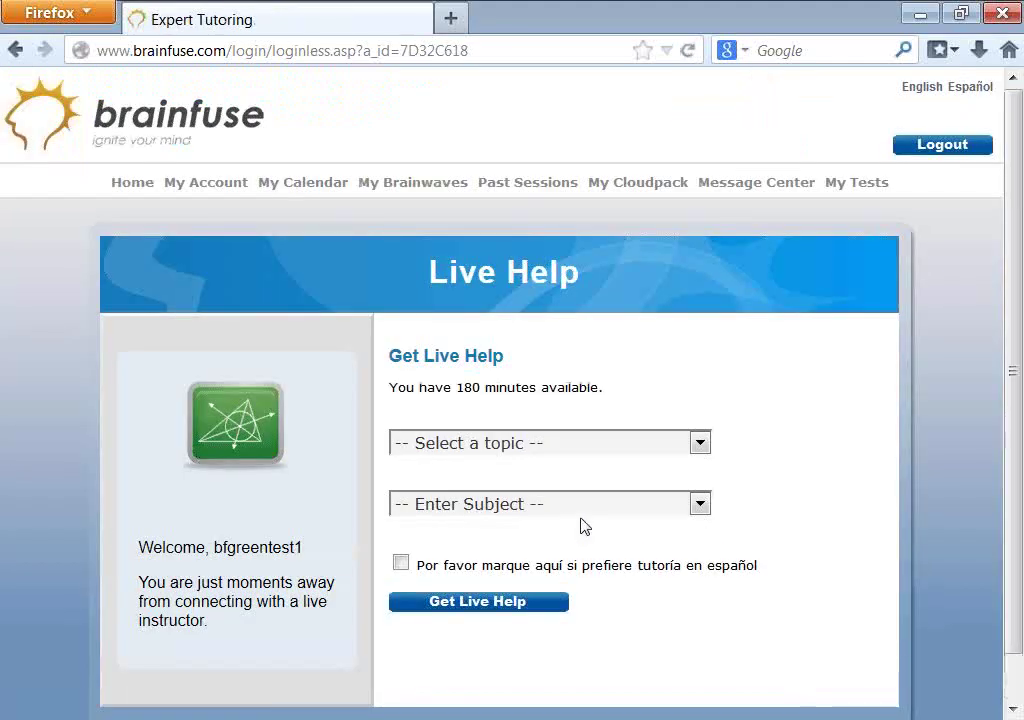
# - Choose topic Math and subject Basic Math, then start the live tutoring session
pyautogui.click(585, 446)
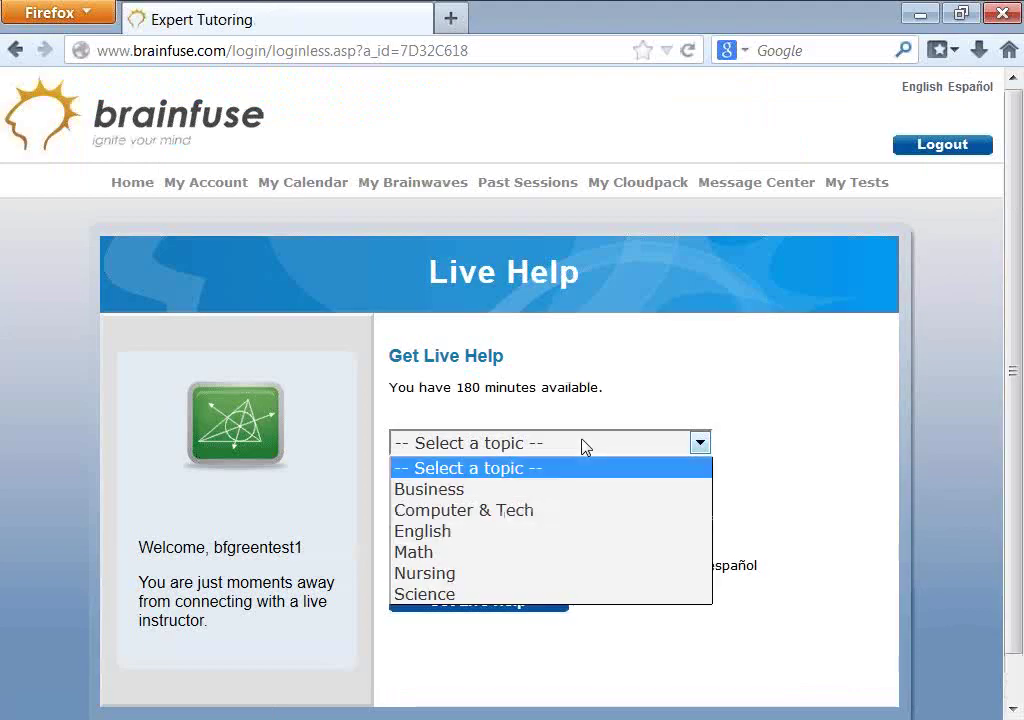
pyautogui.click(523, 553)
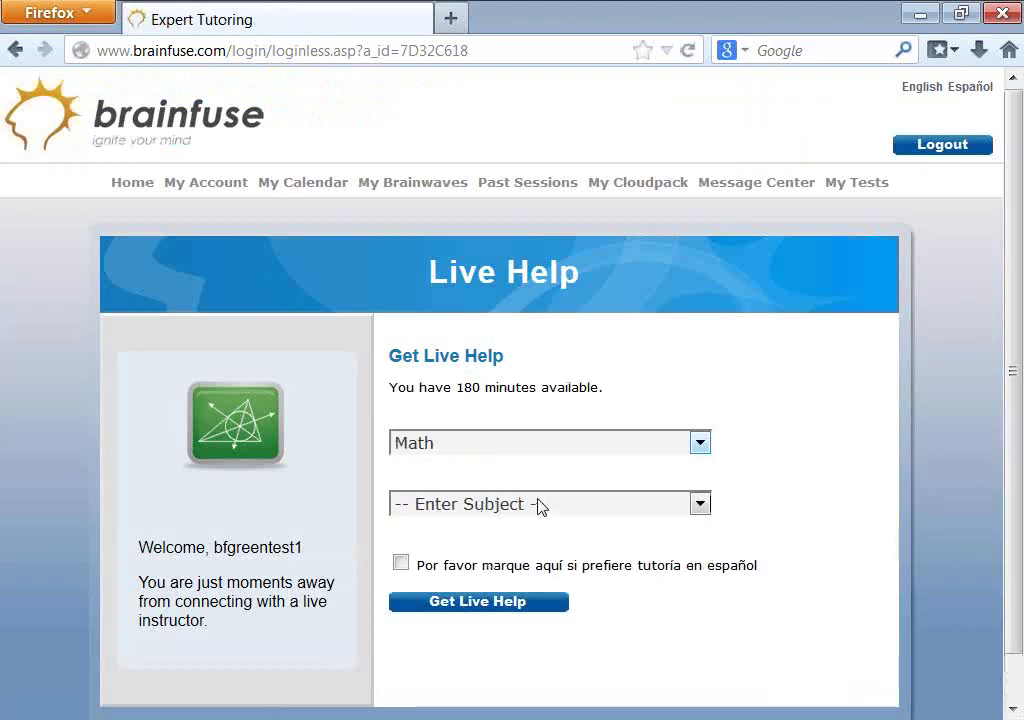
pyautogui.click(541, 507)
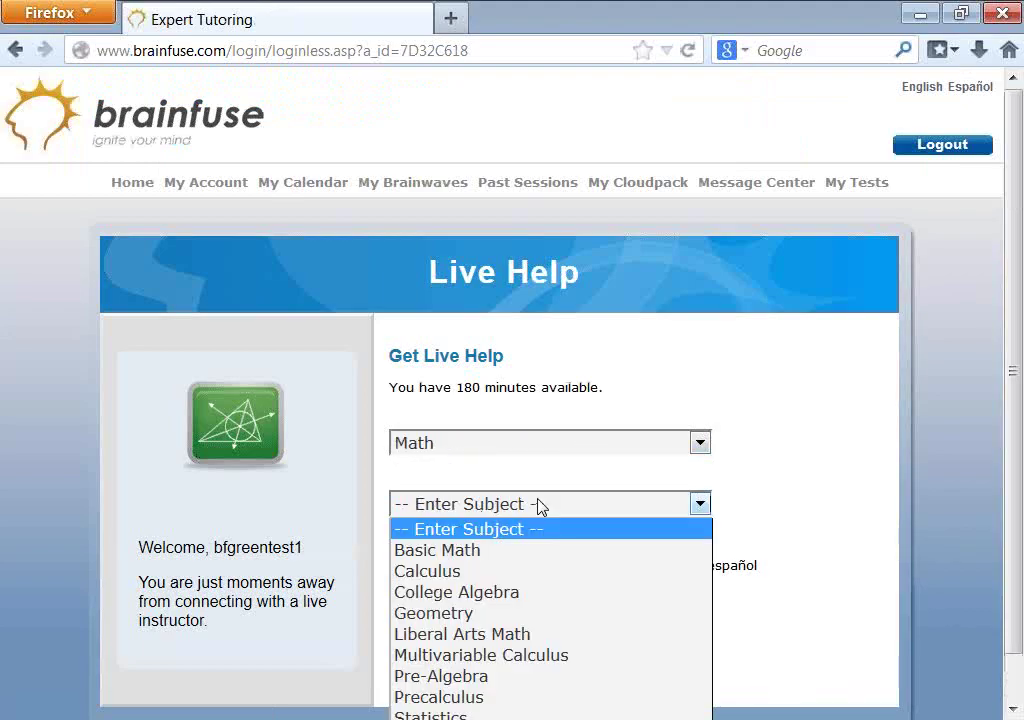
pyautogui.click(526, 551)
pyautogui.scroll(-2, 671, 689)
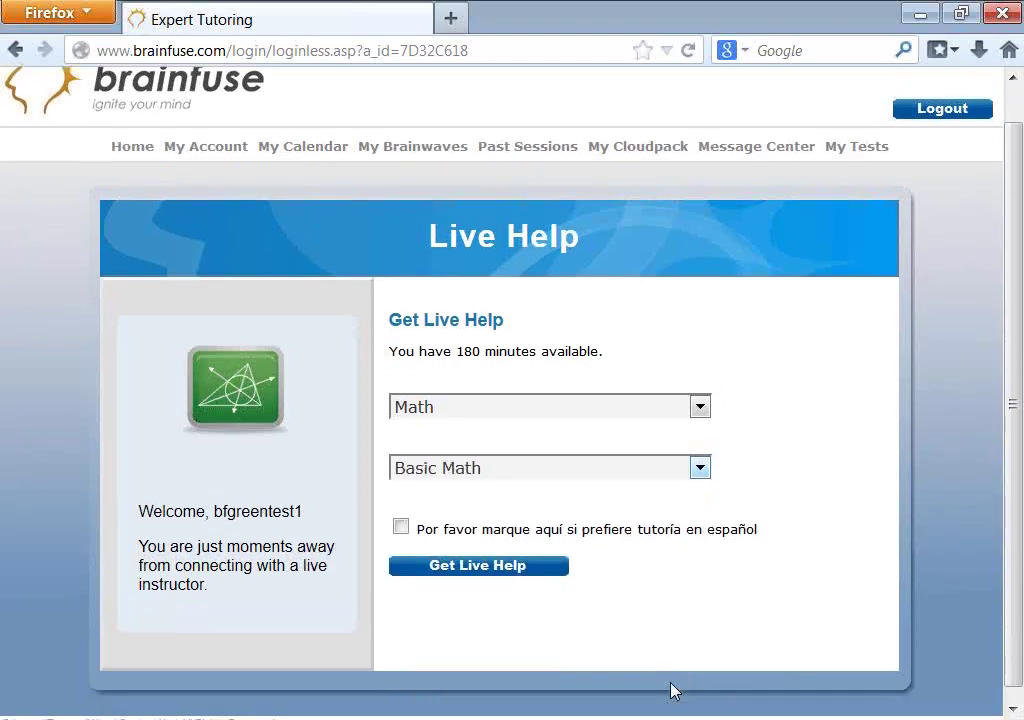
pyautogui.click(505, 556)
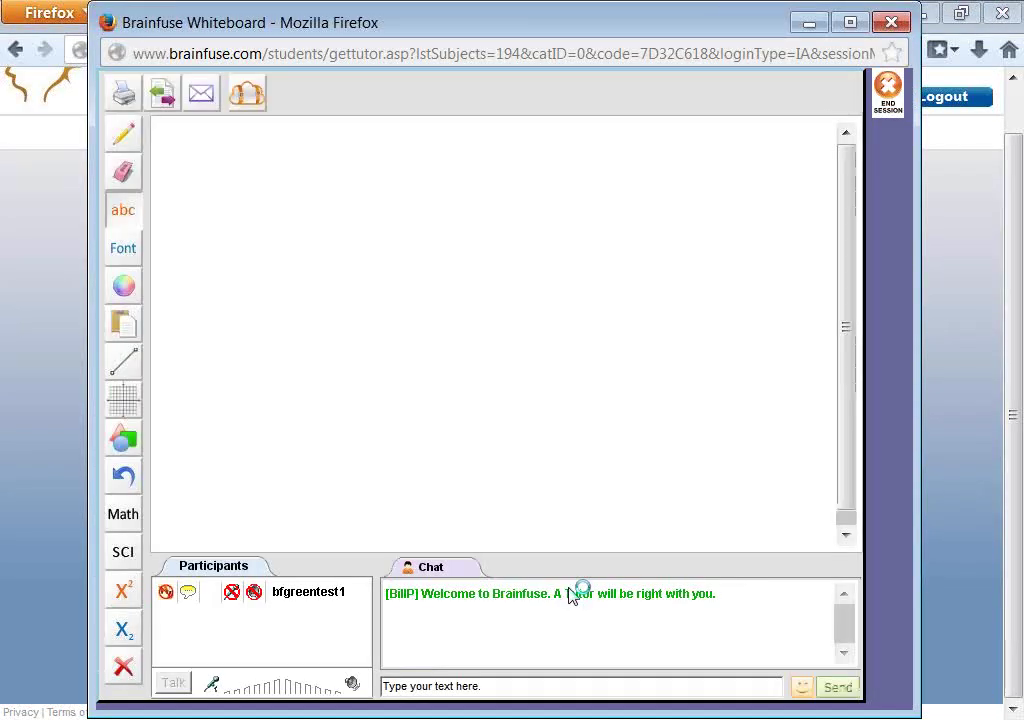
# - Send the tutor the chat messages 'doing a demo' and 'no need to respond'
pyautogui.click(497, 687)
pyautogui.write('doing a demo')
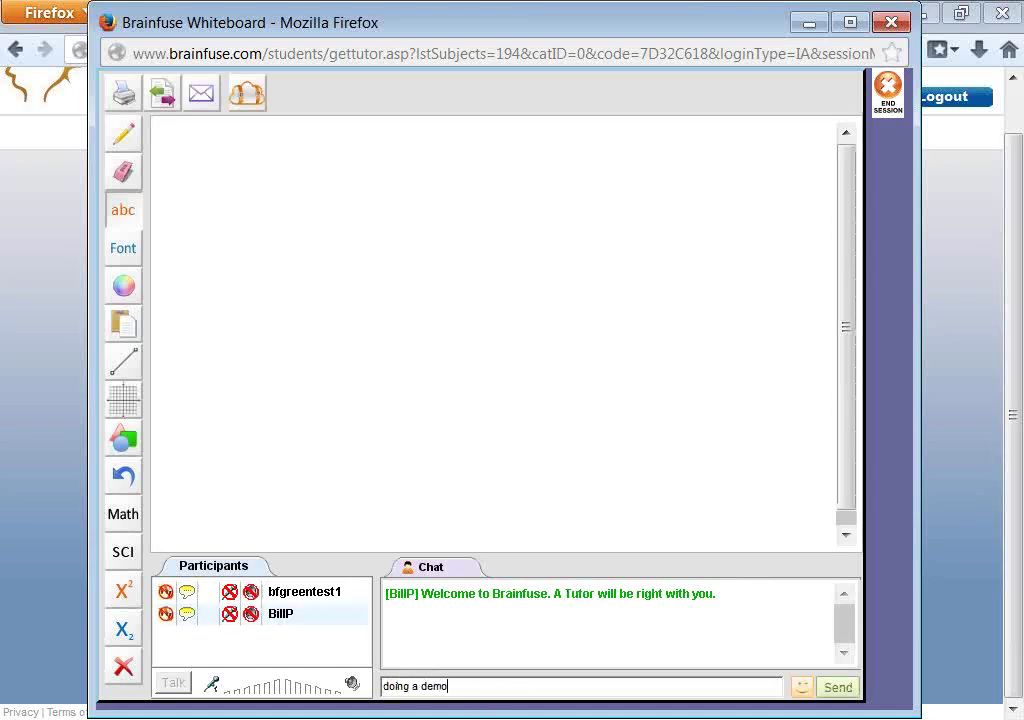
pyautogui.press('Return')
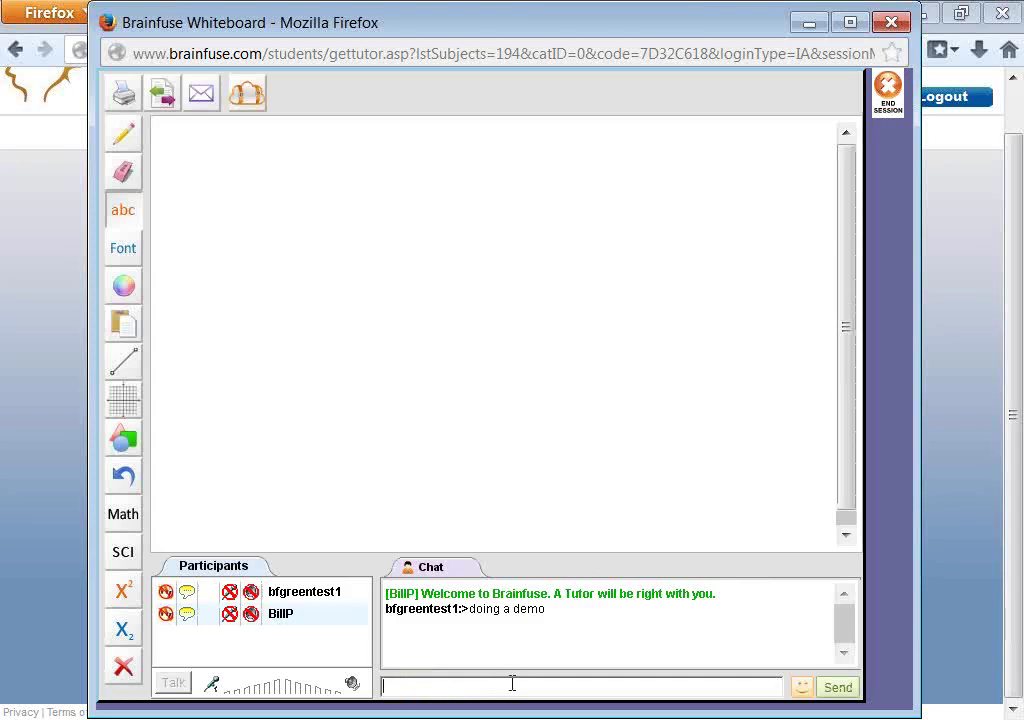
pyautogui.write('no need to respond')
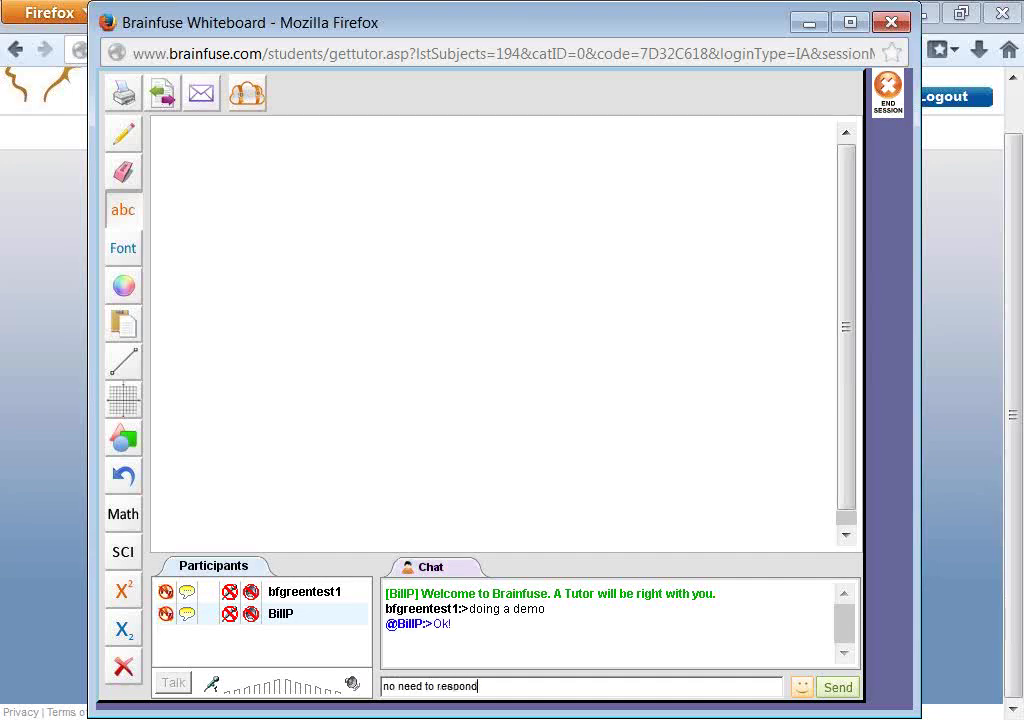
pyautogui.press('Return')
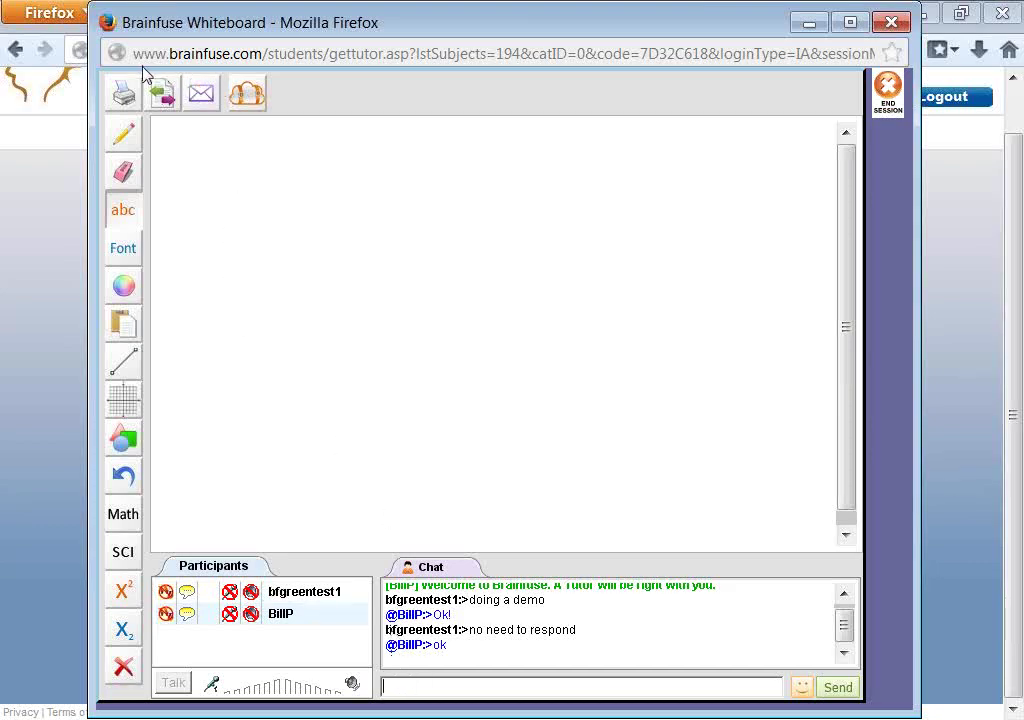
pyautogui.click(122, 137)
# - Draw a squiggle across the board's top and type 'eeeeeeeee' near the lower right
pyautogui.moveTo(221, 157)
pyautogui.mouseDown()
pyautogui.moveTo(293, 238)
pyautogui.moveTo(520, 232)
pyautogui.mouseUp()
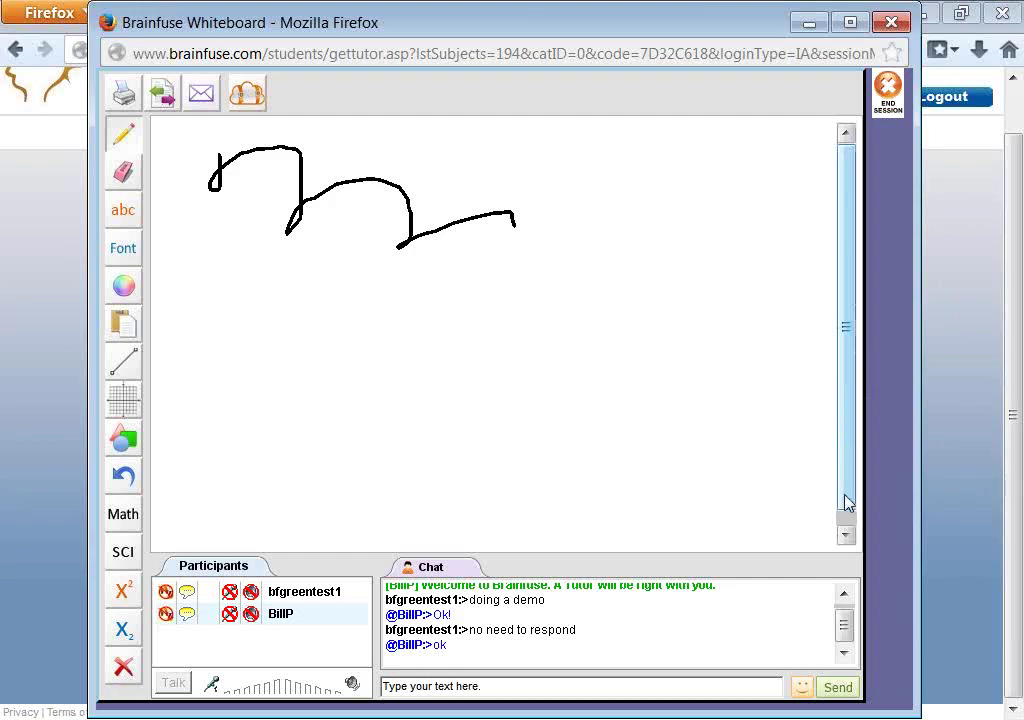
pyautogui.click(848, 534)
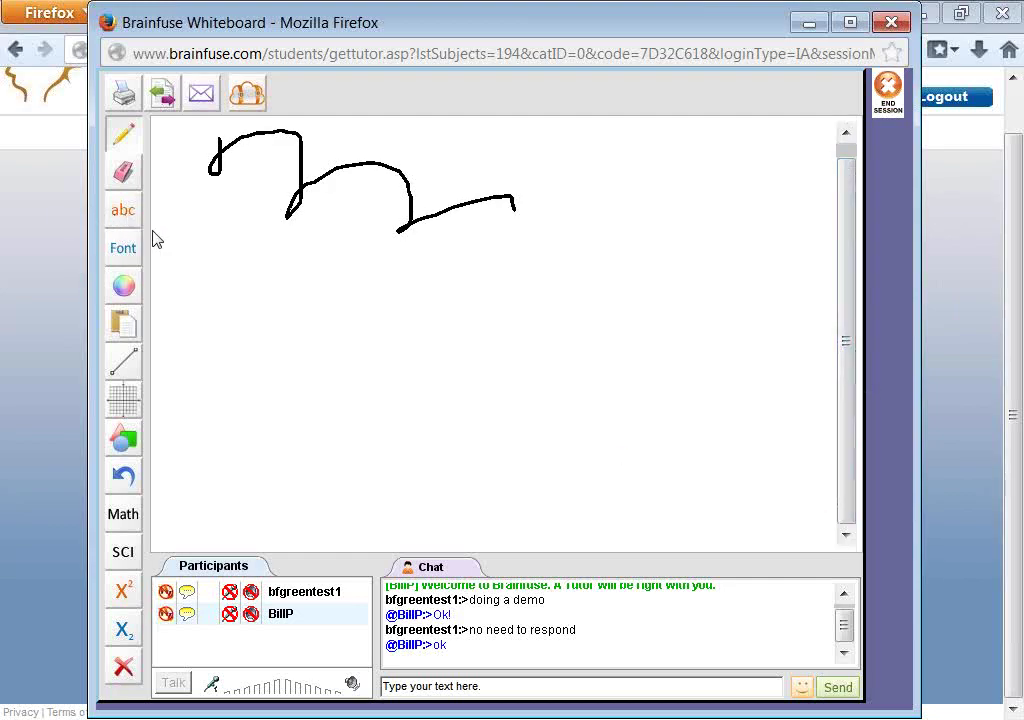
pyautogui.click(123, 210)
pyautogui.click(773, 508)
pyautogui.write('eeeeeeeeee')
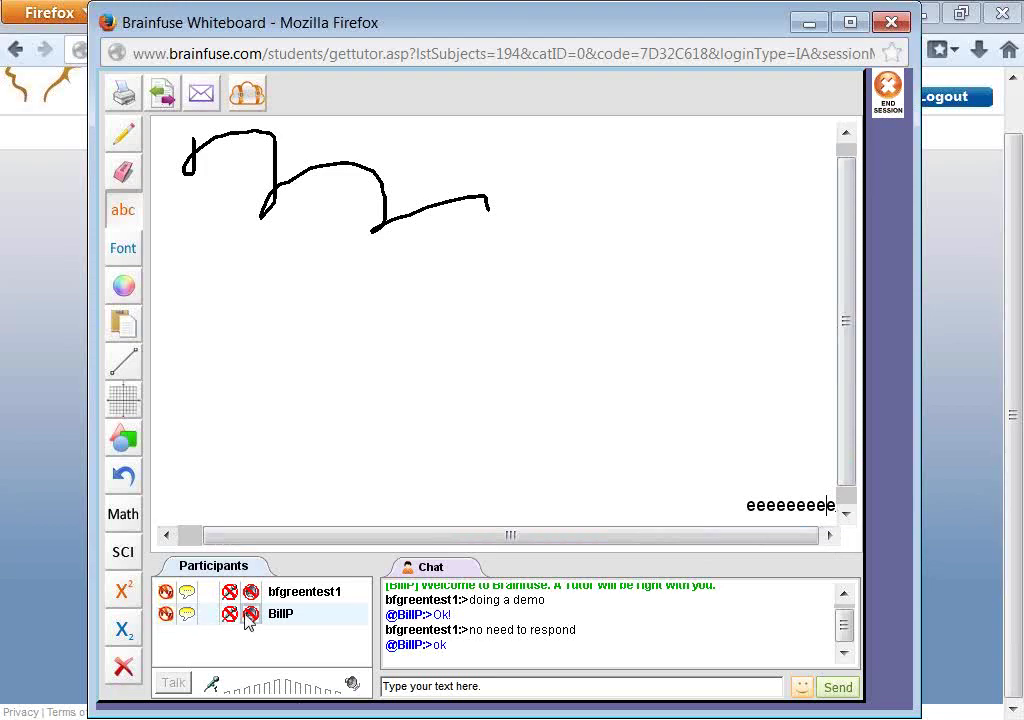
pyautogui.click(5, 541)
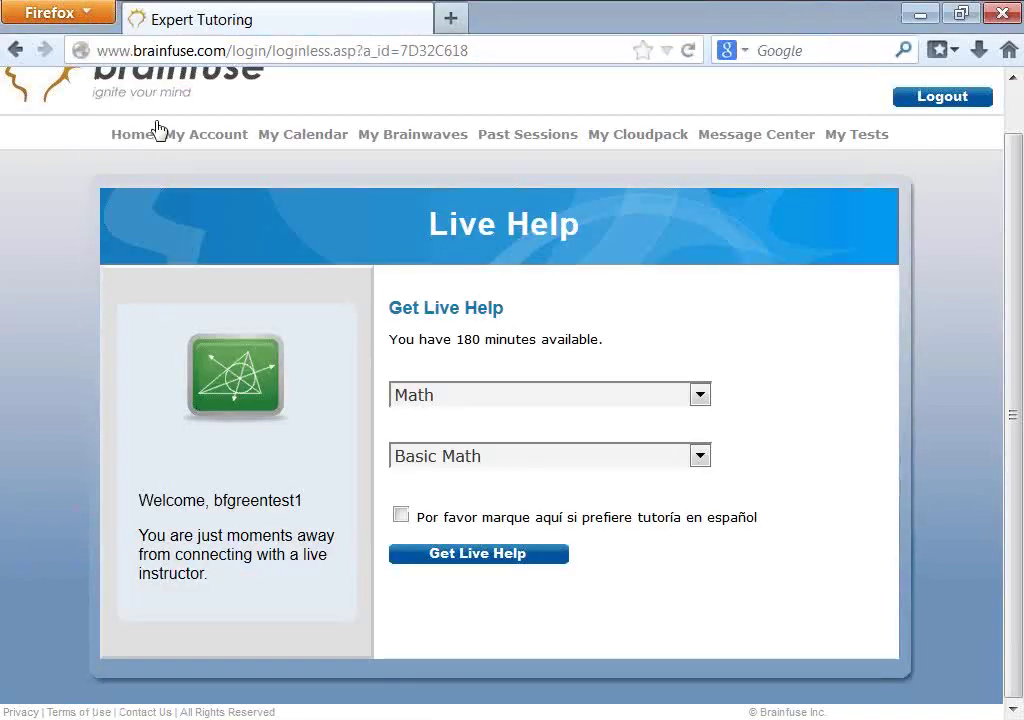
# - Look at the home page's Collaborate and Expert Help options, then bring up the whiteboard's Send a Document panel
pyautogui.click(132, 135)
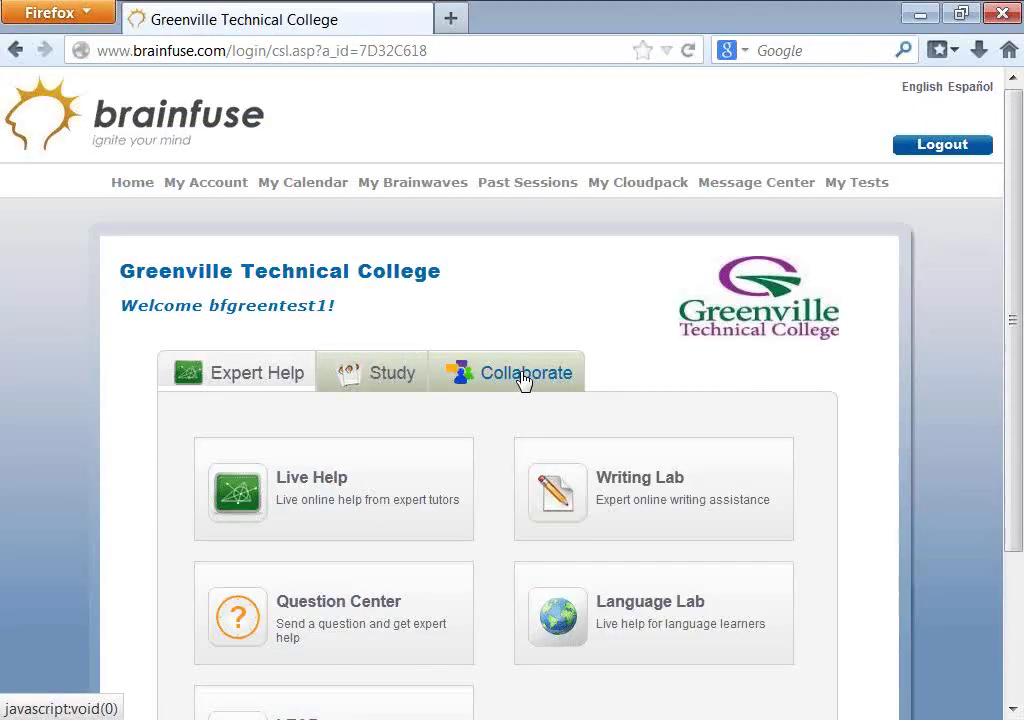
pyautogui.click(522, 376)
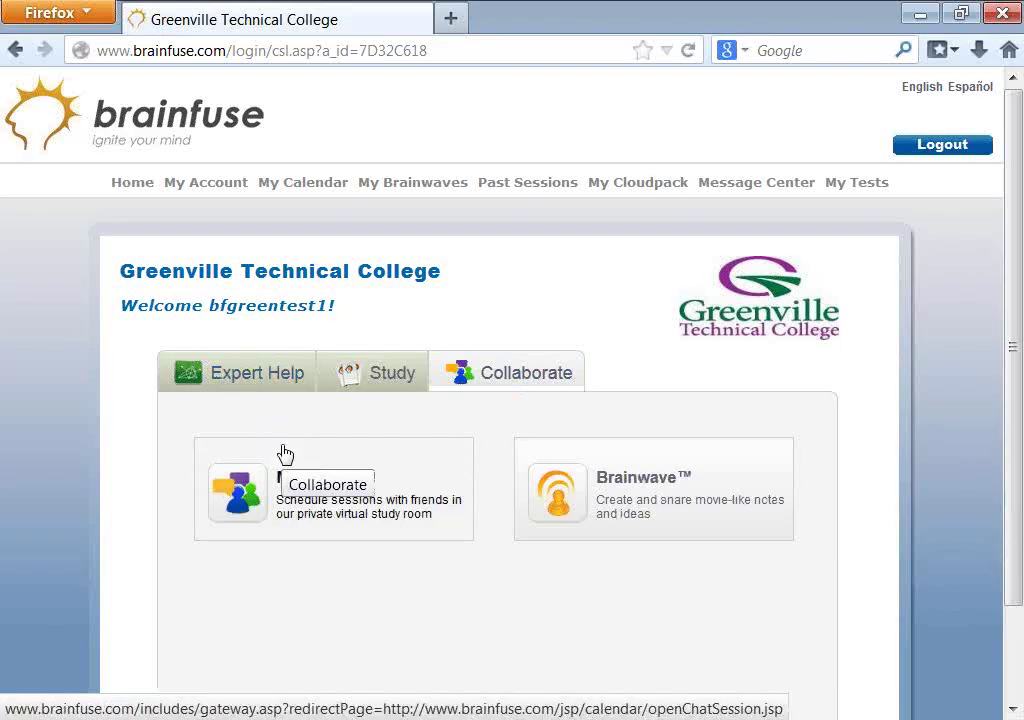
pyautogui.click(272, 382)
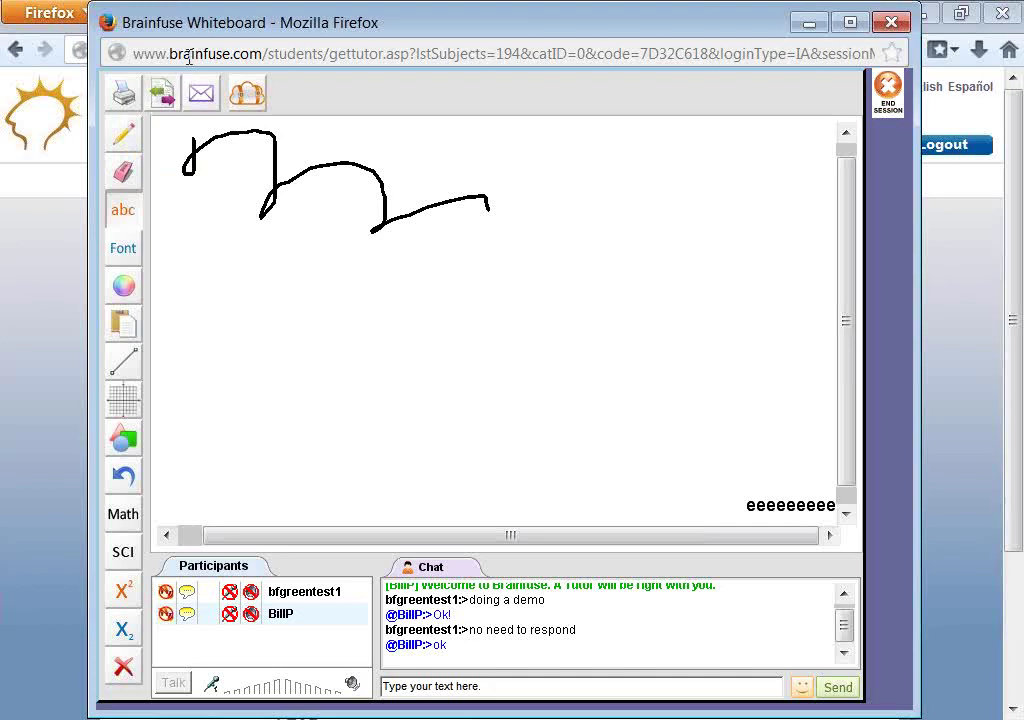
pyautogui.click(164, 92)
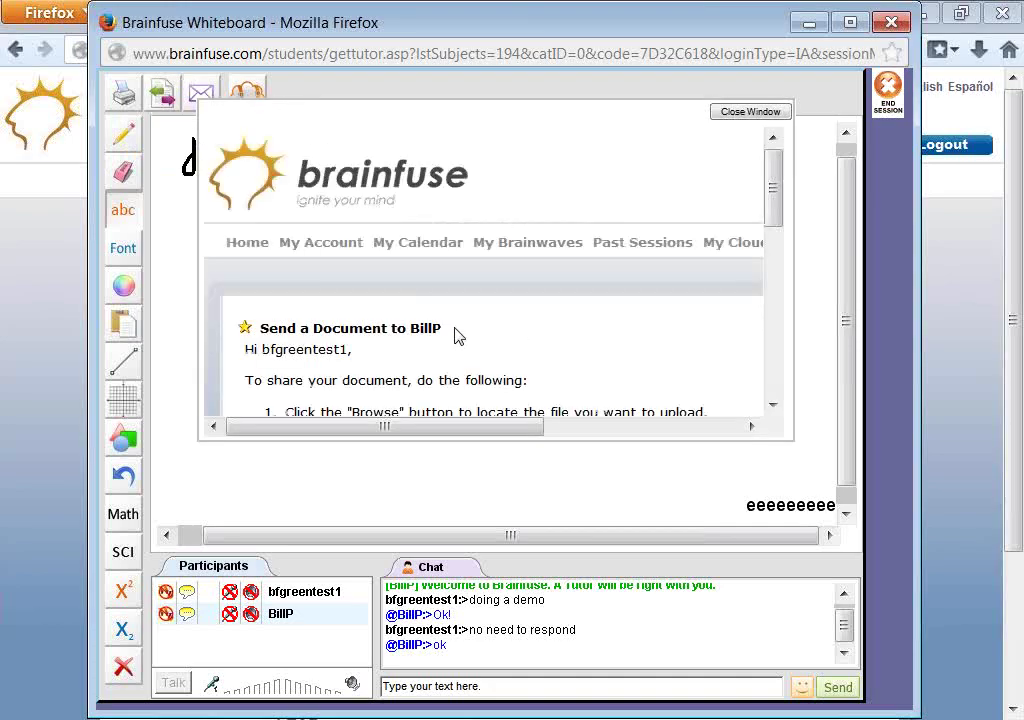
# - Scroll the Send a Document panel to its Outbox and Inbox, close it, and return home
pyautogui.moveTo(780, 208); pyautogui.dragTo(766, 293)
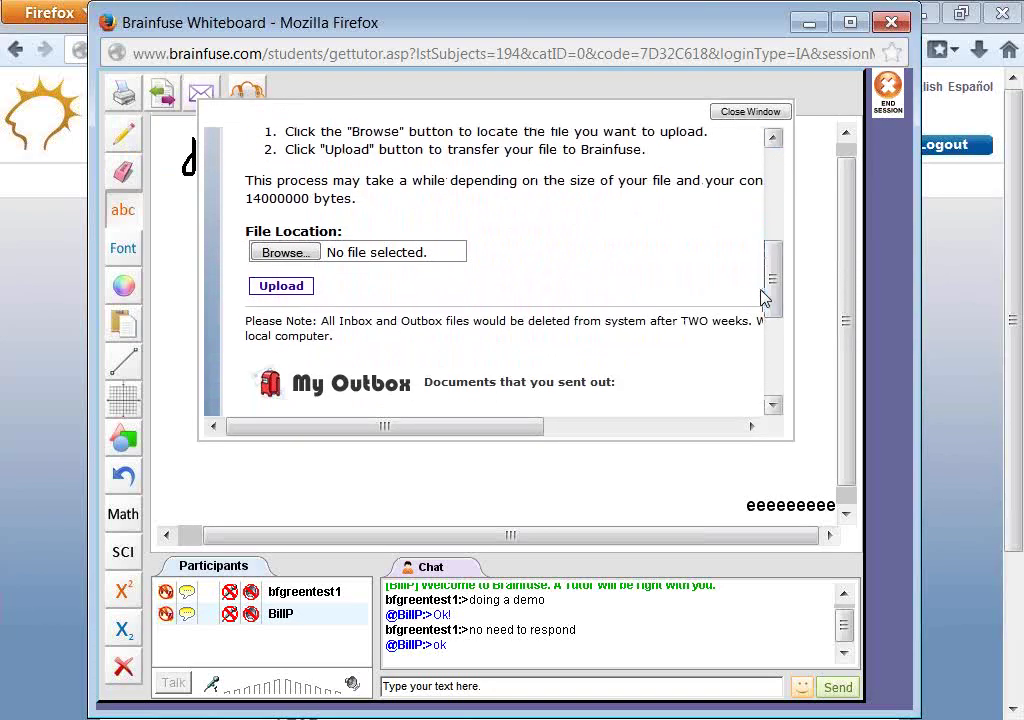
pyautogui.moveTo(770, 283); pyautogui.dragTo(770, 326)
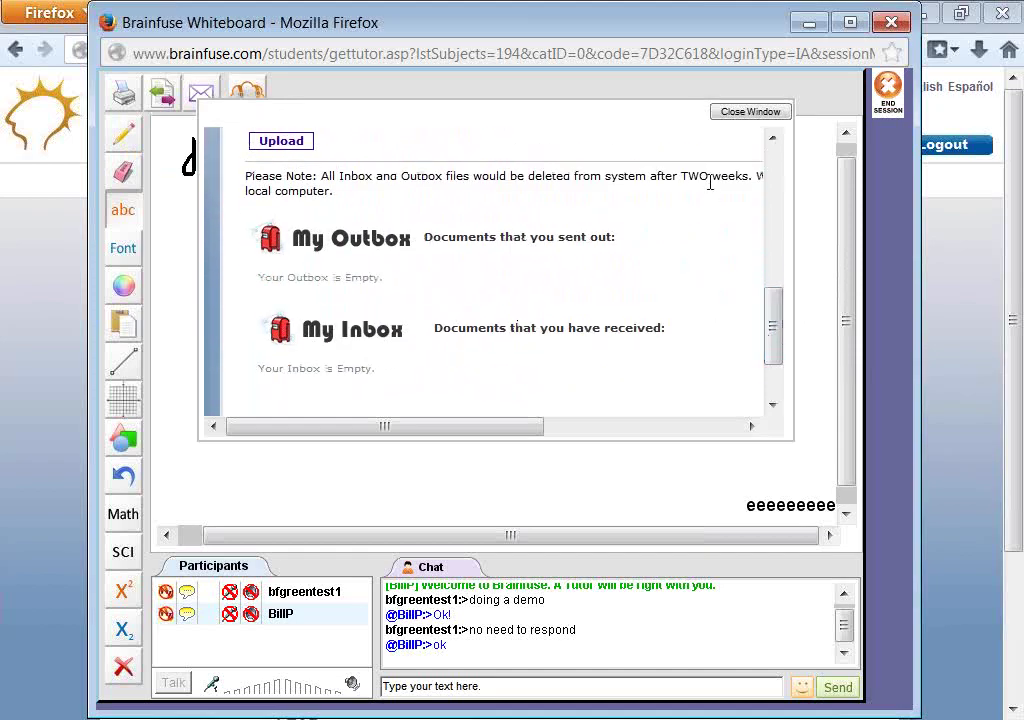
pyautogui.click(726, 116)
pyautogui.click(5, 304)
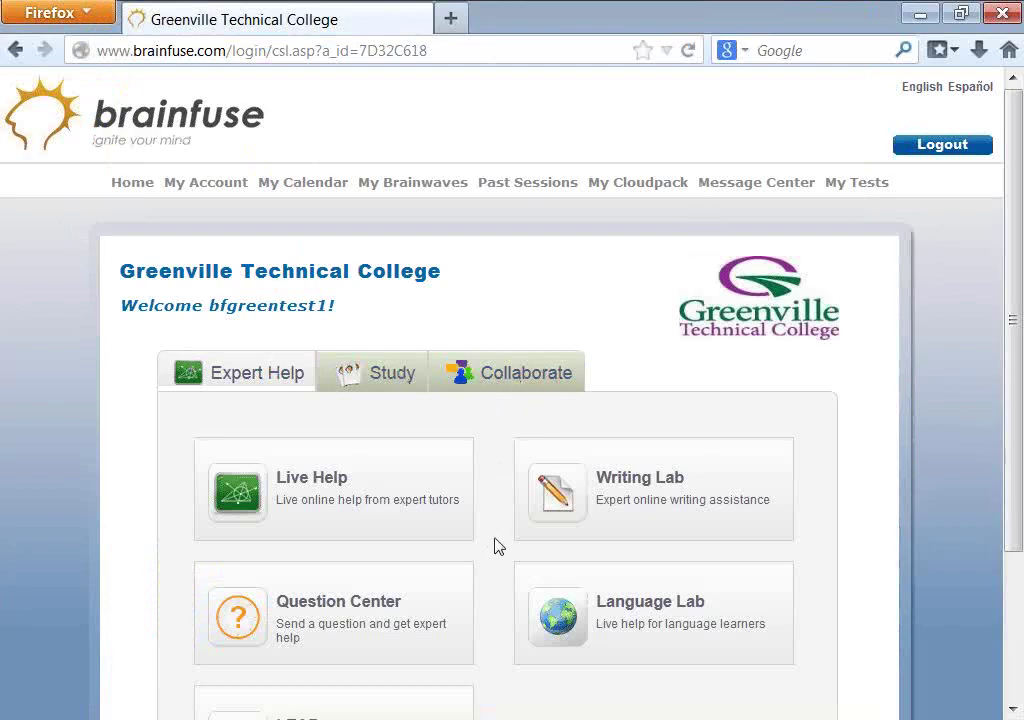
pyautogui.scroll(-2, 498, 544)
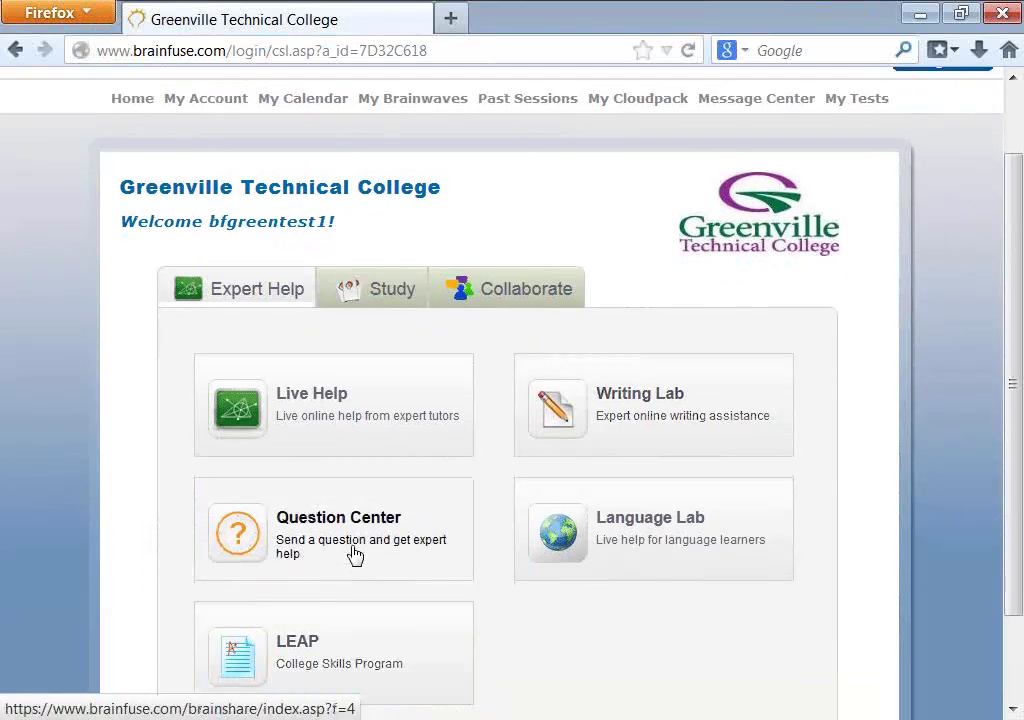
pyautogui.click(648, 430)
pyautogui.scroll(-2, 540, 540)
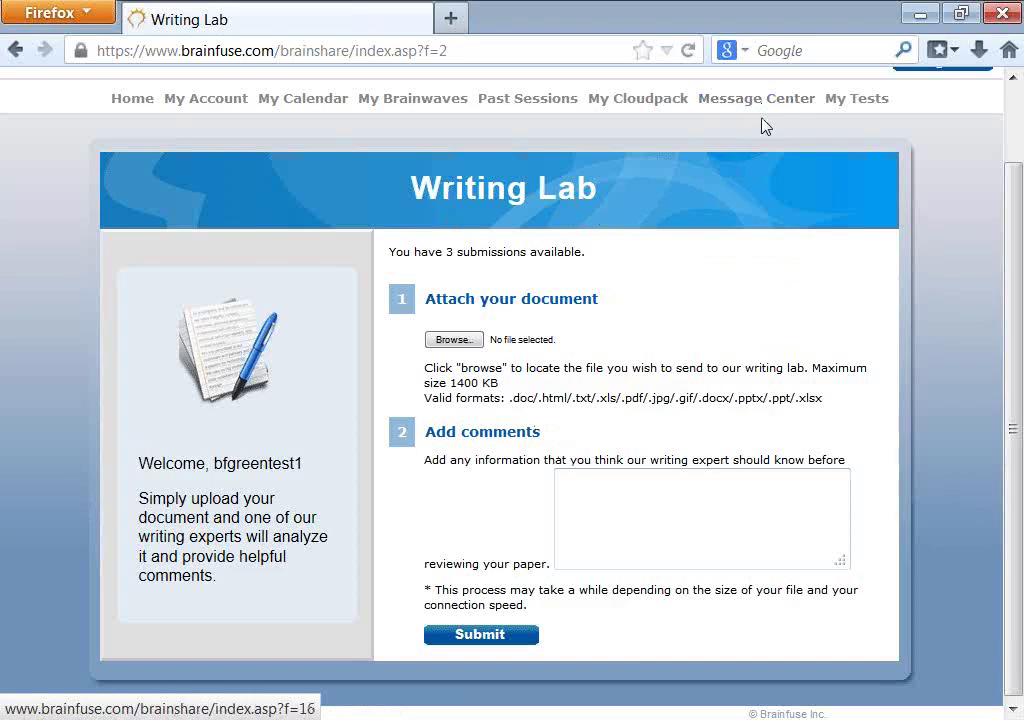
pyautogui.scroll(2, 761, 126)
pyautogui.click(762, 188)
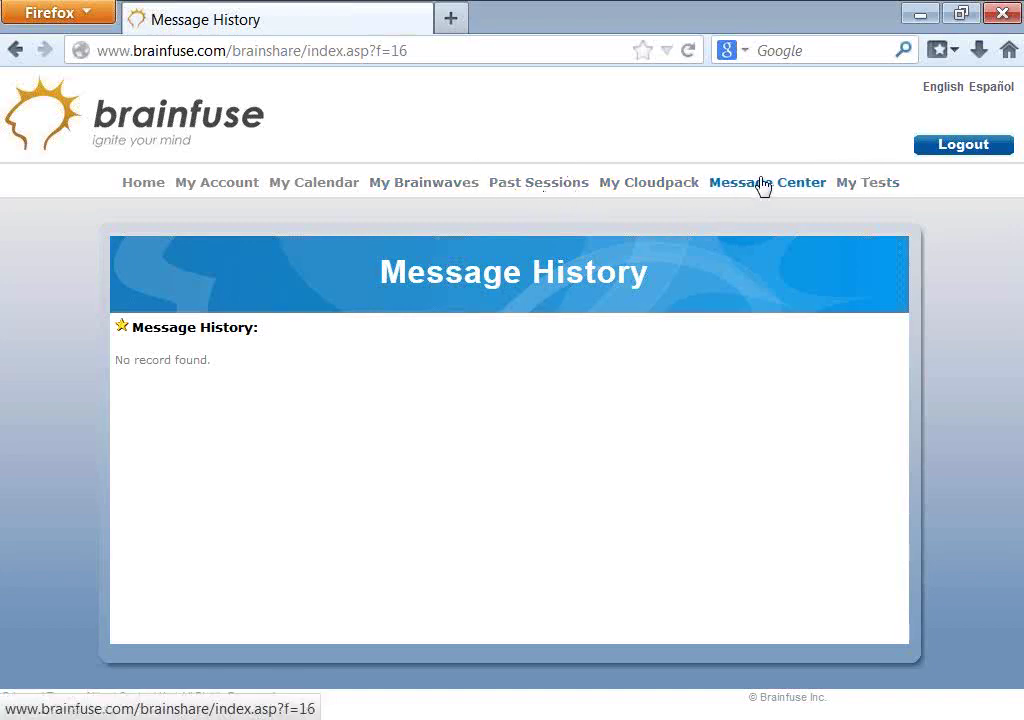
# - Browse the Question Center's 3 available submissions, then view the empty Message History page
pyautogui.click(148, 184)
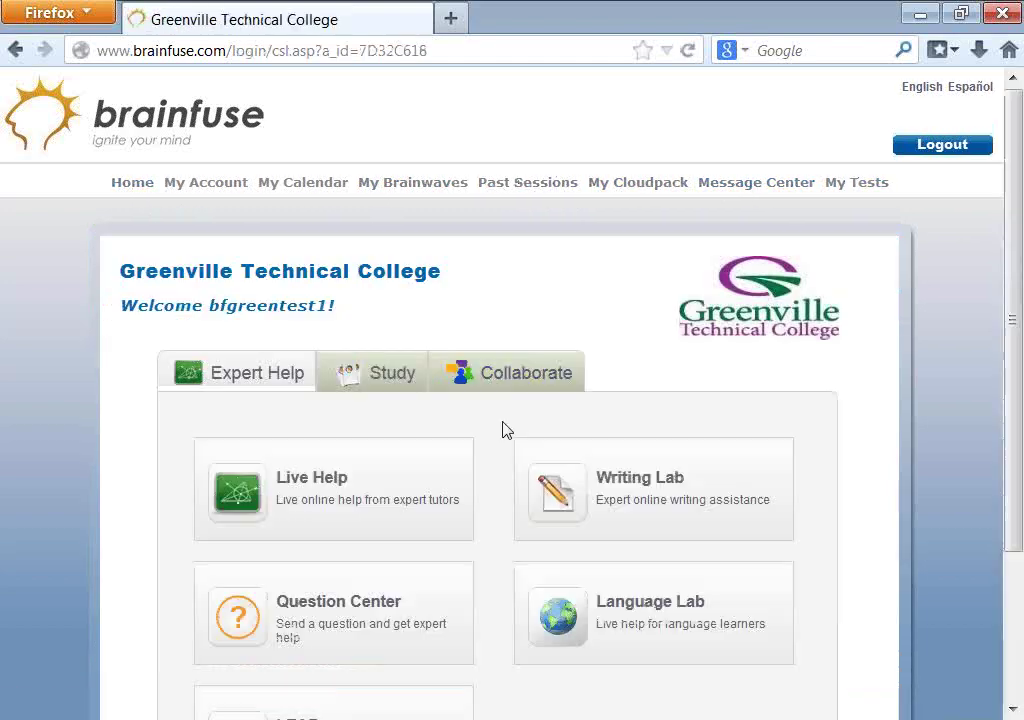
pyautogui.click(361, 617)
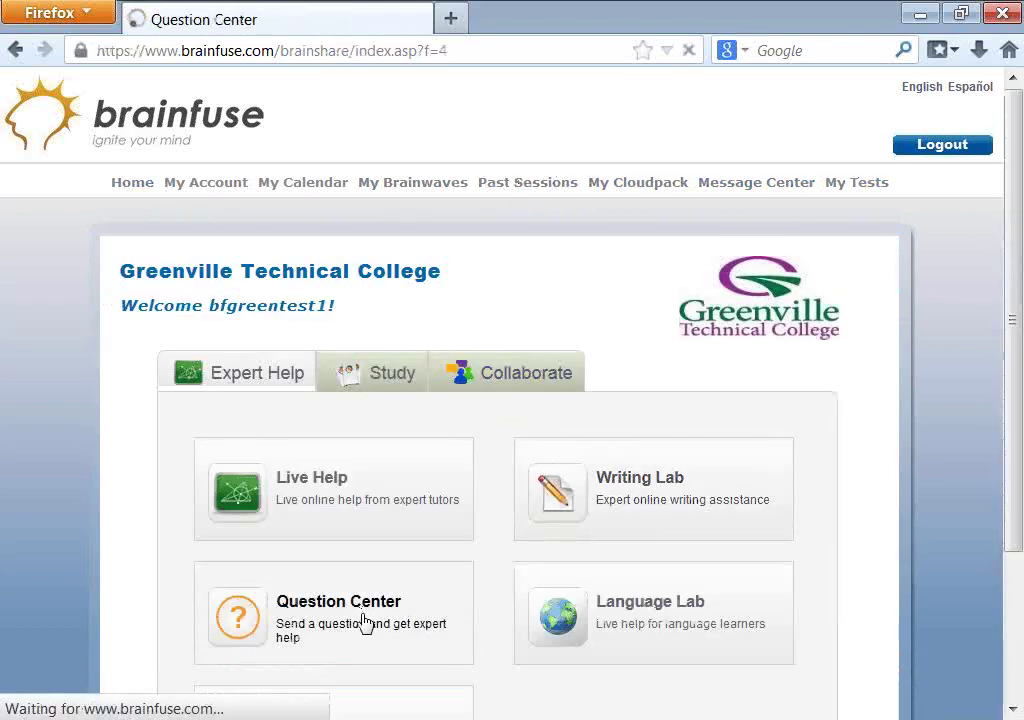
pyautogui.scroll(-2, 574, 484)
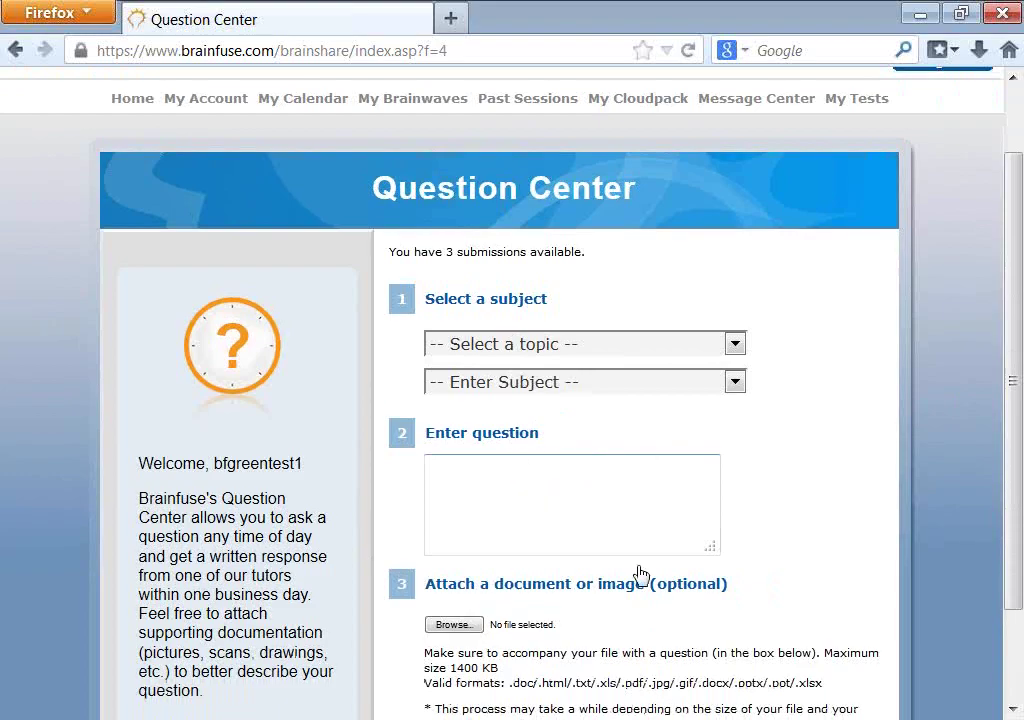
pyautogui.scroll(-2, 457, 562)
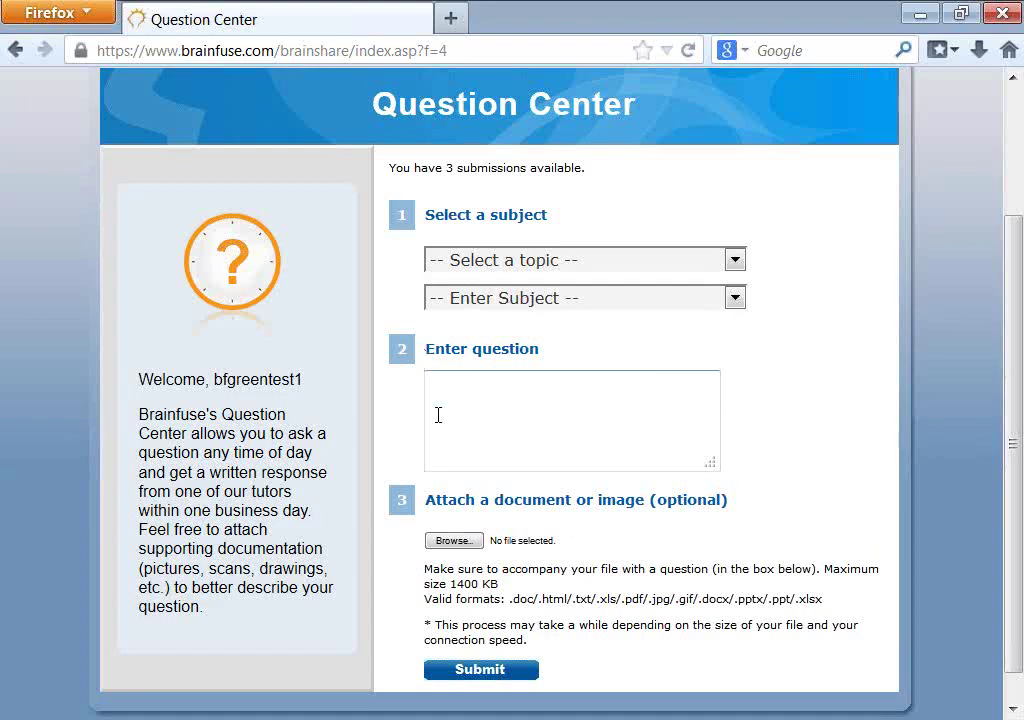
pyautogui.scroll(2, 438, 414)
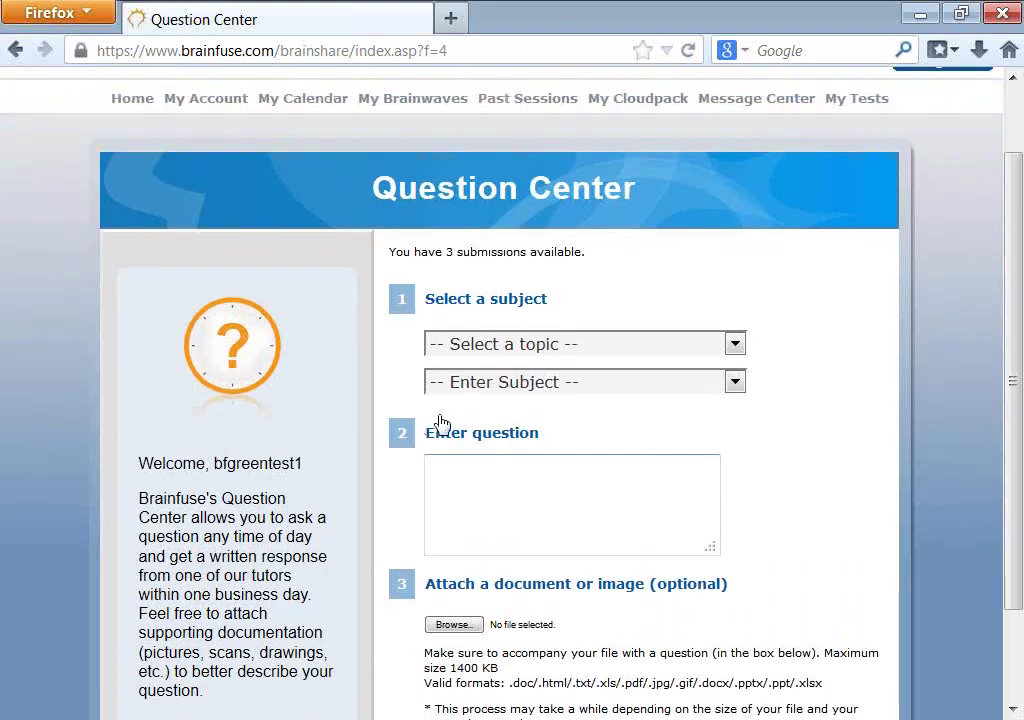
pyautogui.click(781, 101)
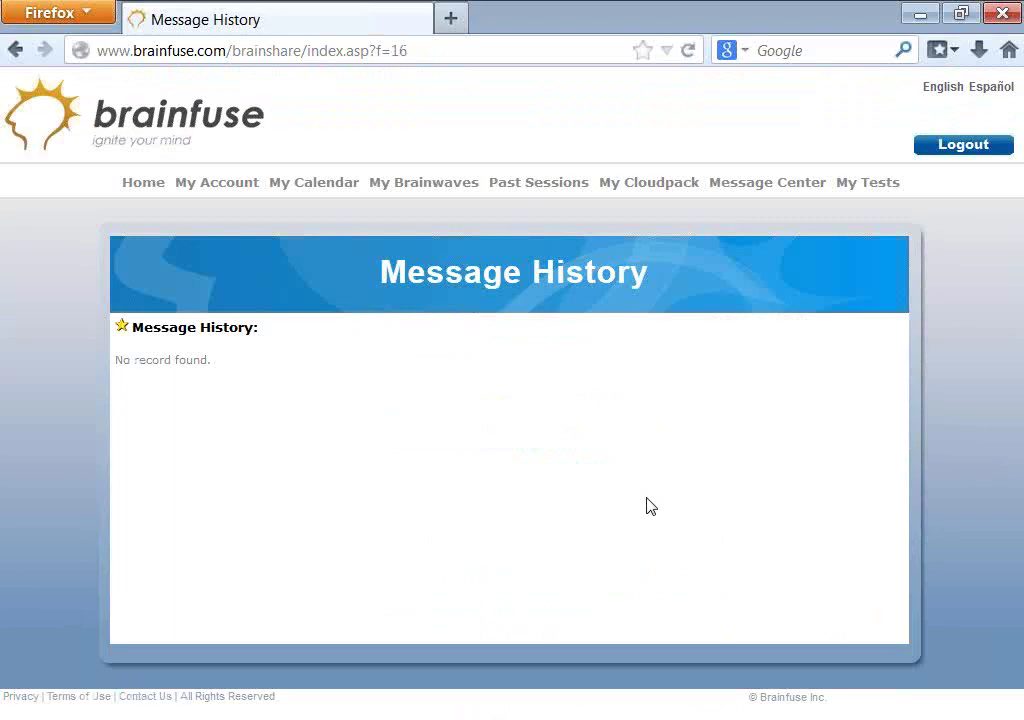
pyautogui.click(382, 716)
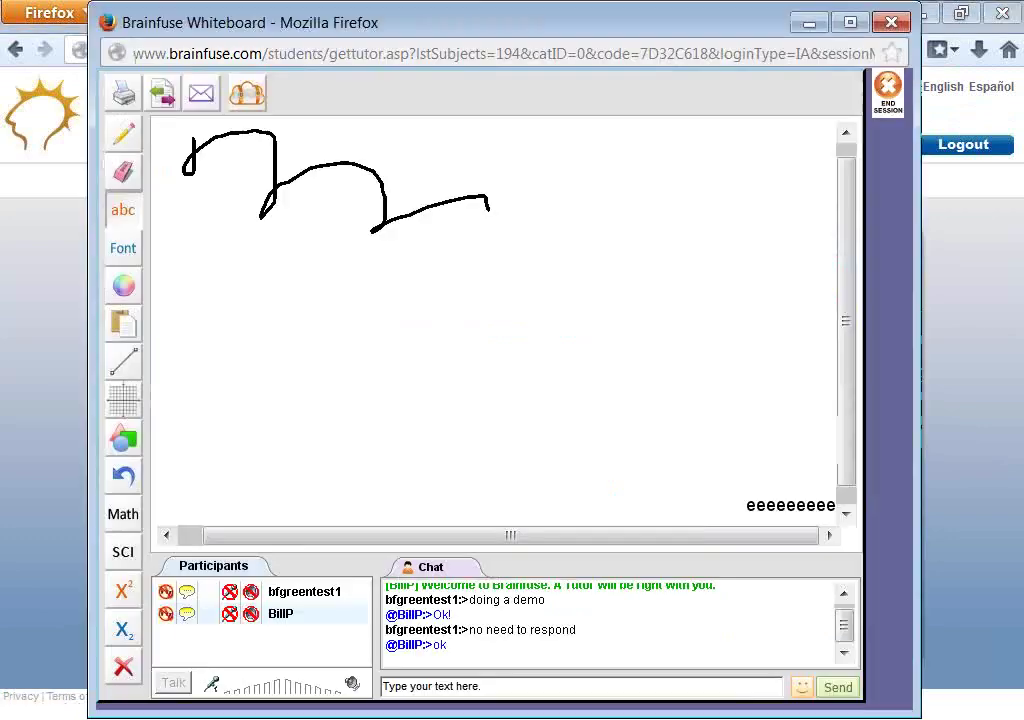
# - Open the Send a Document window twice, scroll its upload instructions, and close it each time
pyautogui.click(161, 101)
pyautogui.moveTo(770, 213); pyautogui.dragTo(780, 338)
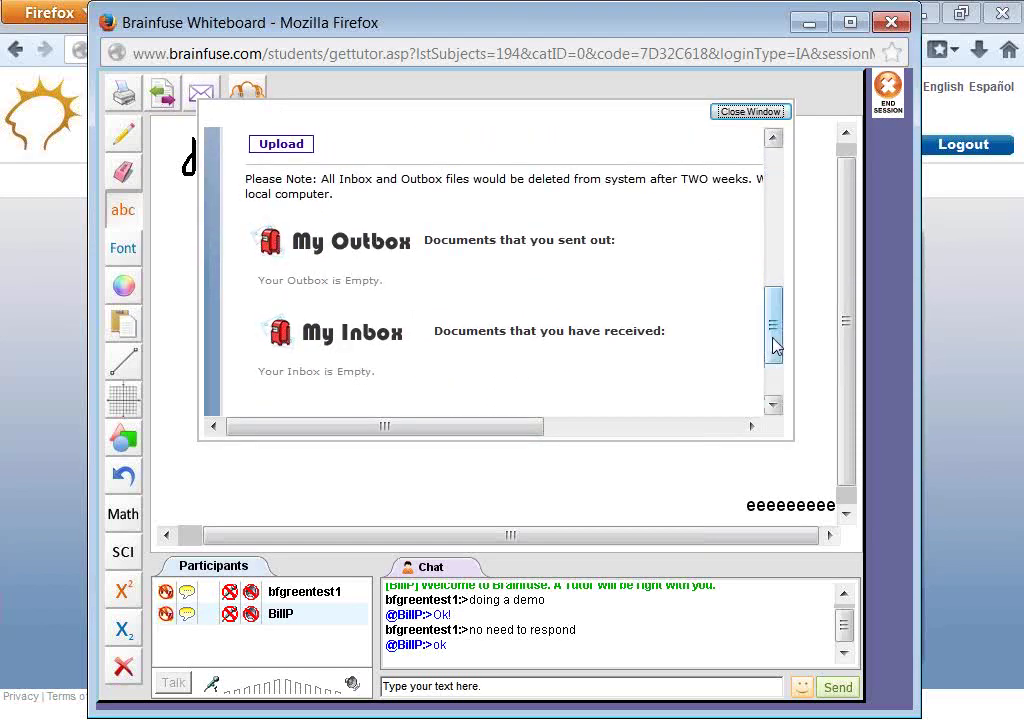
pyautogui.moveTo(776, 346); pyautogui.dragTo(777, 359)
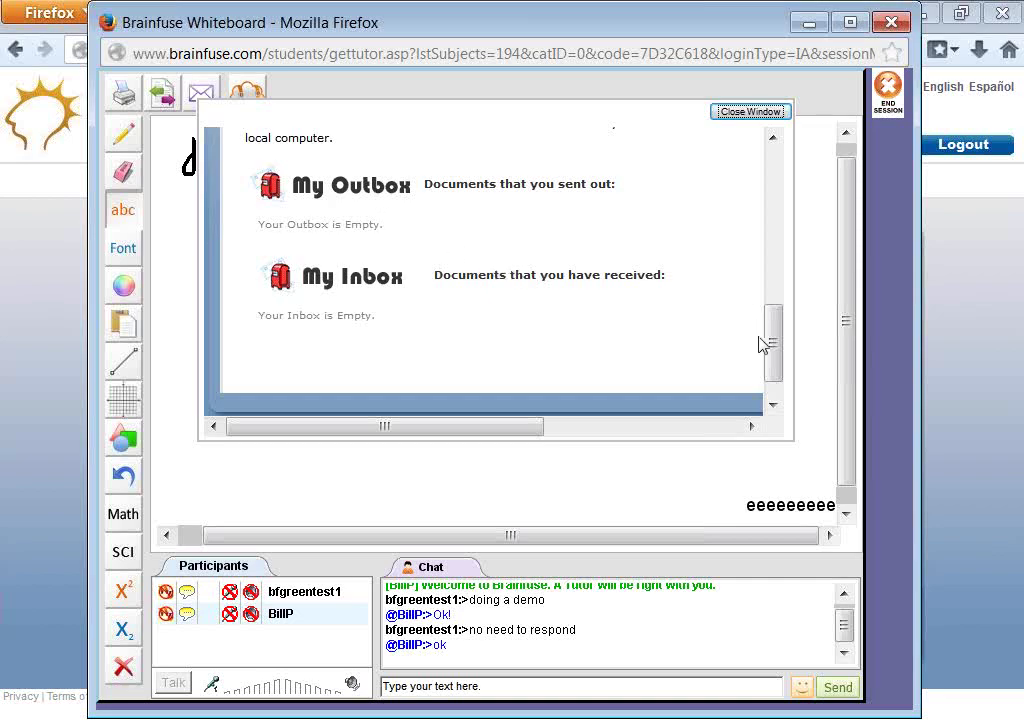
pyautogui.click(736, 111)
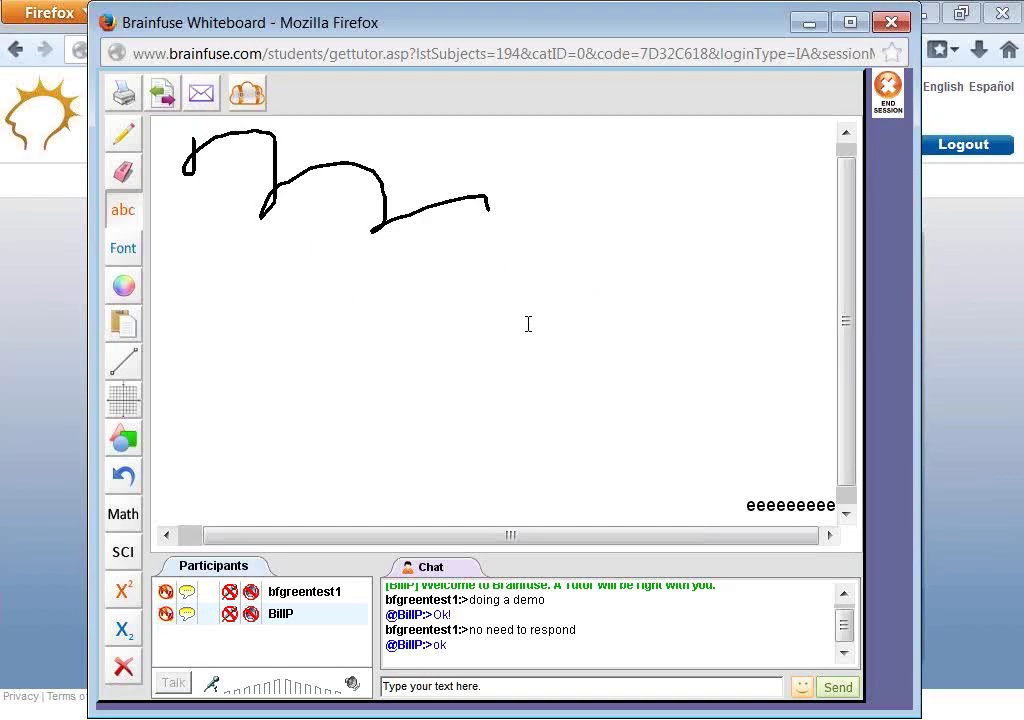
pyautogui.click(164, 100)
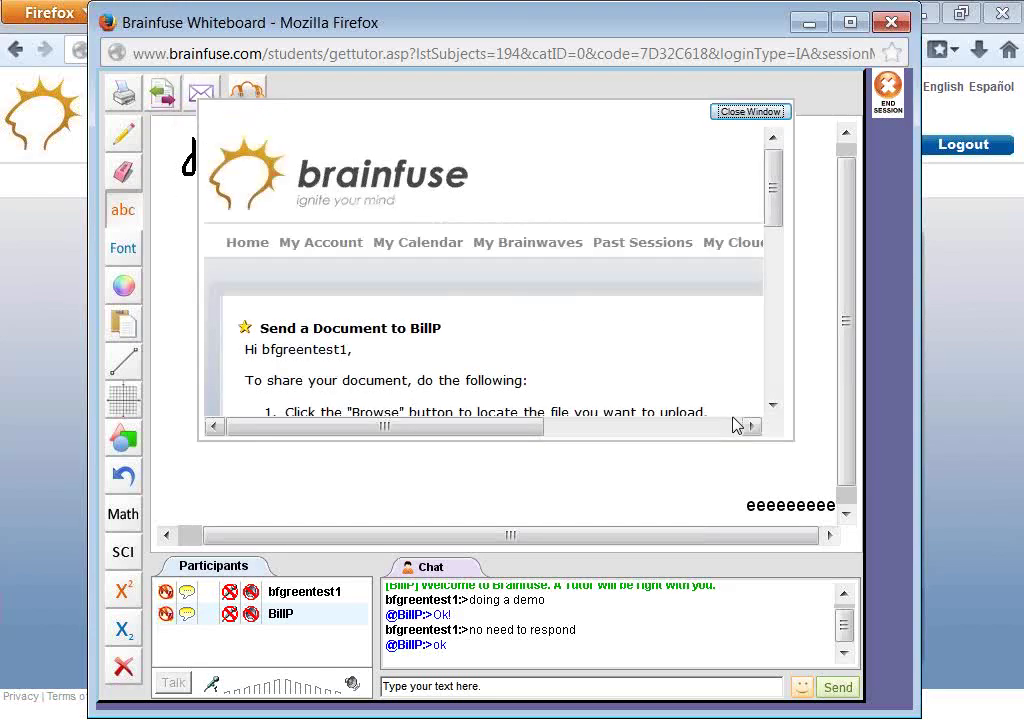
pyautogui.scroll(-5, 600, 300)
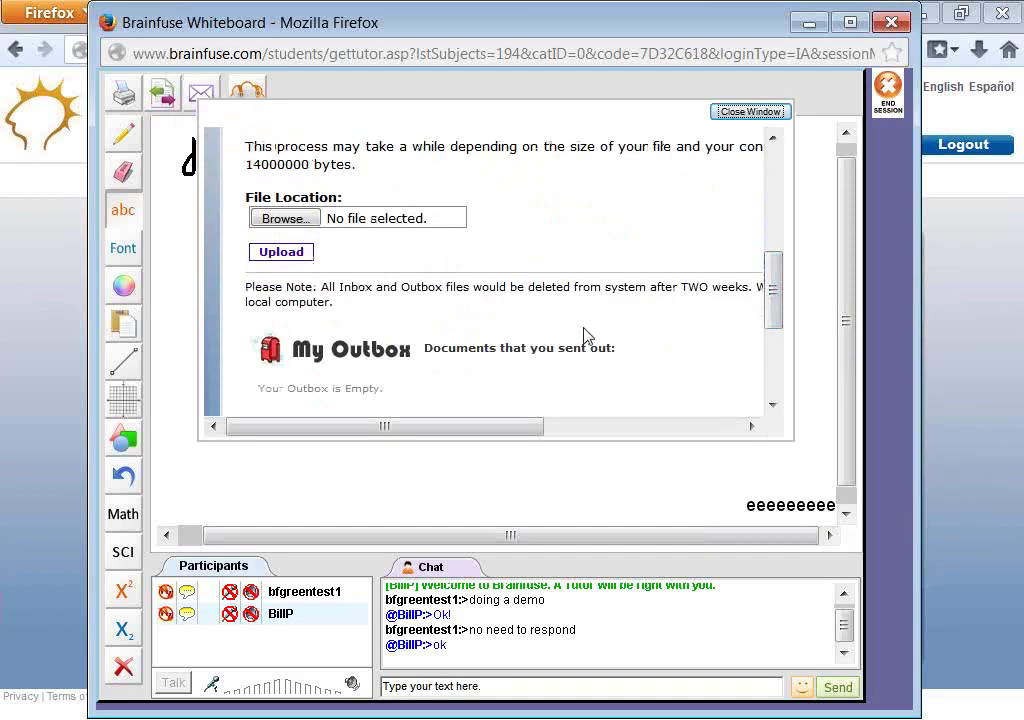
pyautogui.click(752, 111)
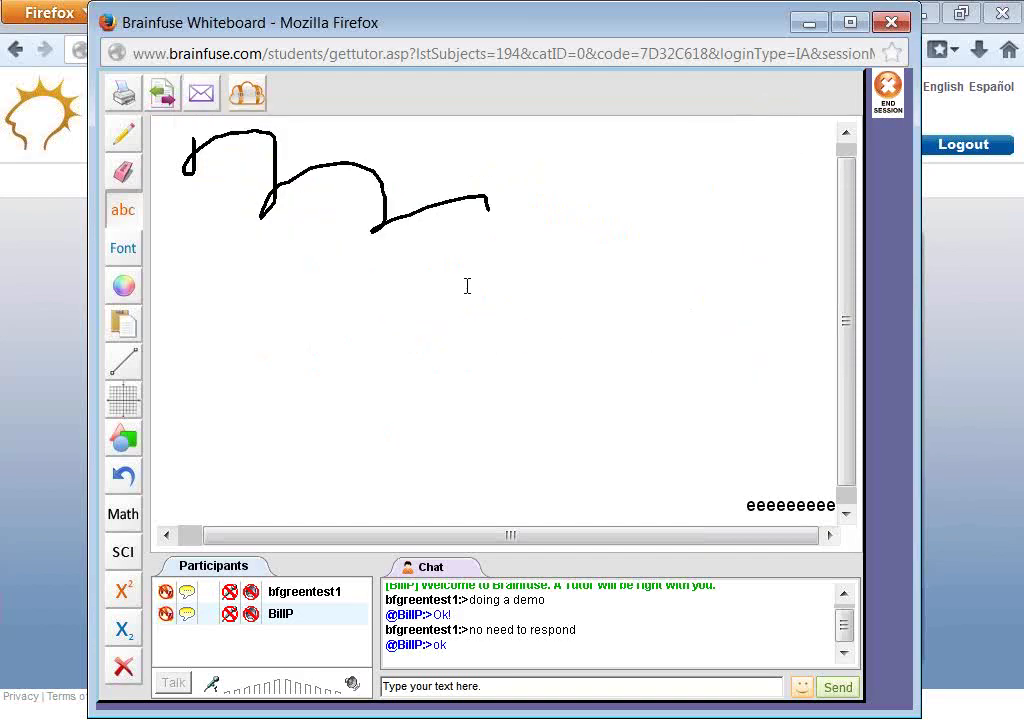
pyautogui.click(201, 94)
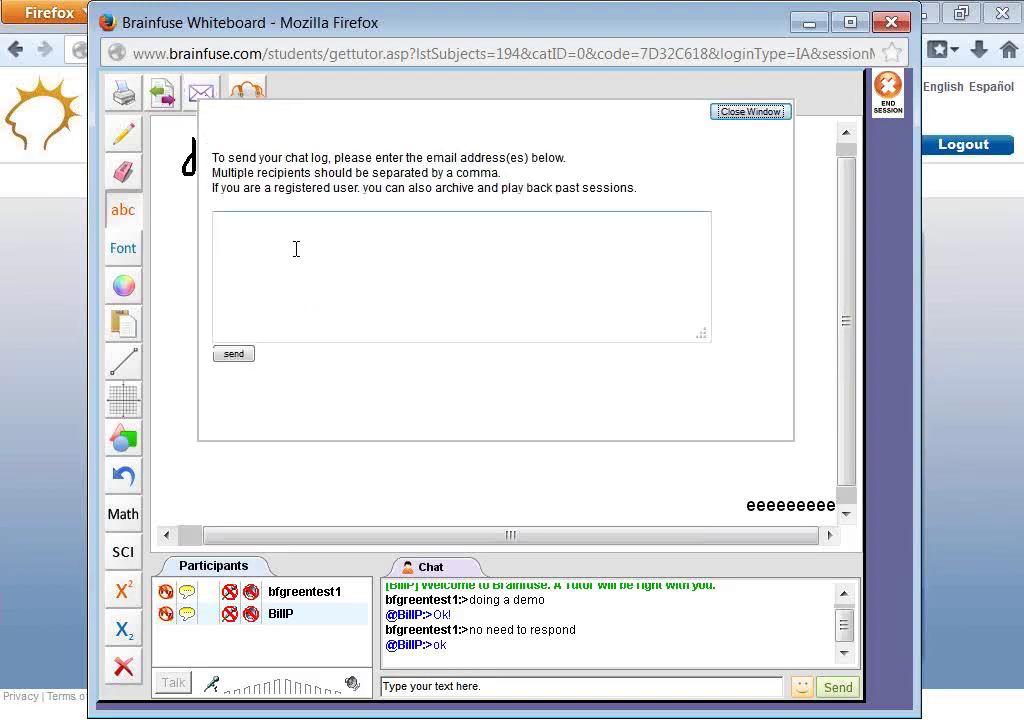
pyautogui.click(269, 233)
pyautogui.click(730, 112)
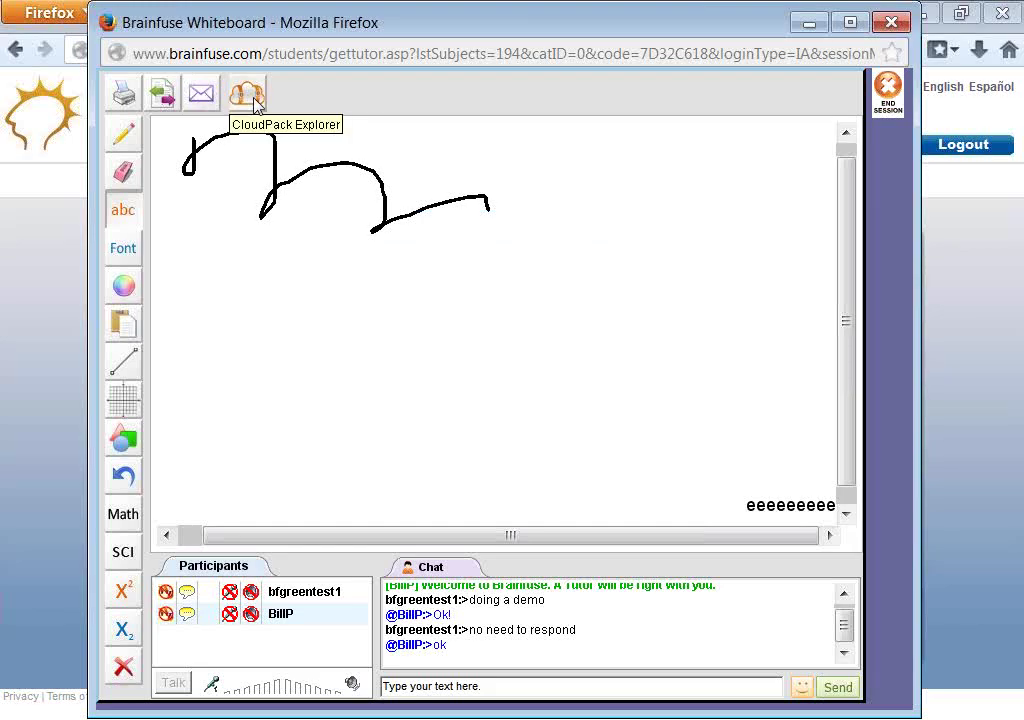
# - From the main portal, view My Cloudpack's single chemistry folder and close the window
pyautogui.click(27, 277)
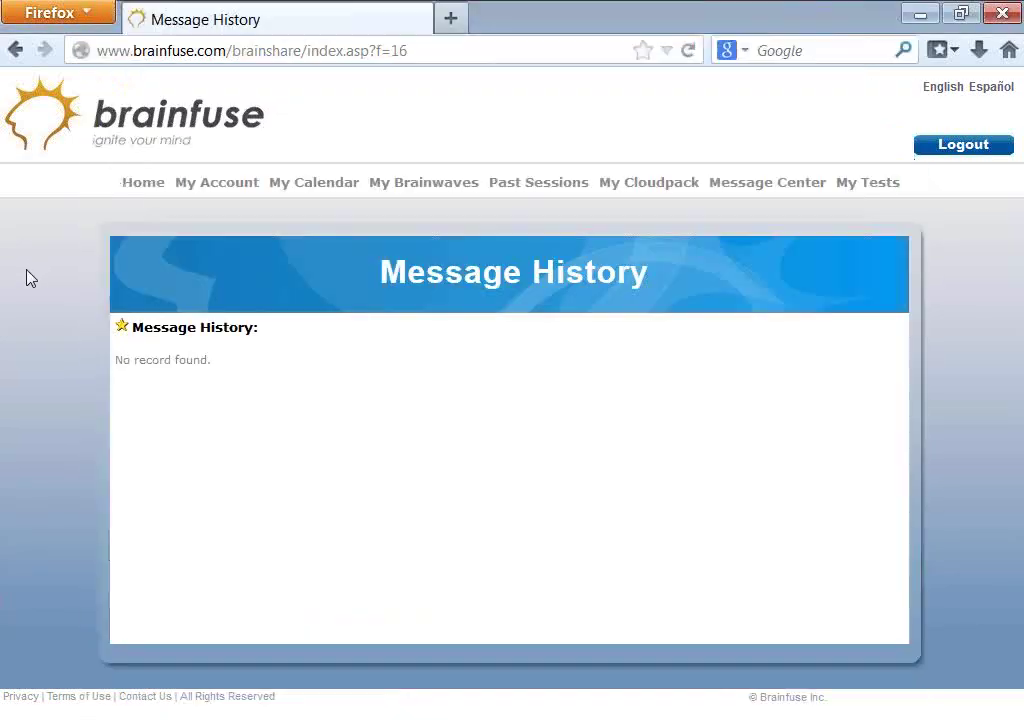
pyautogui.click(628, 186)
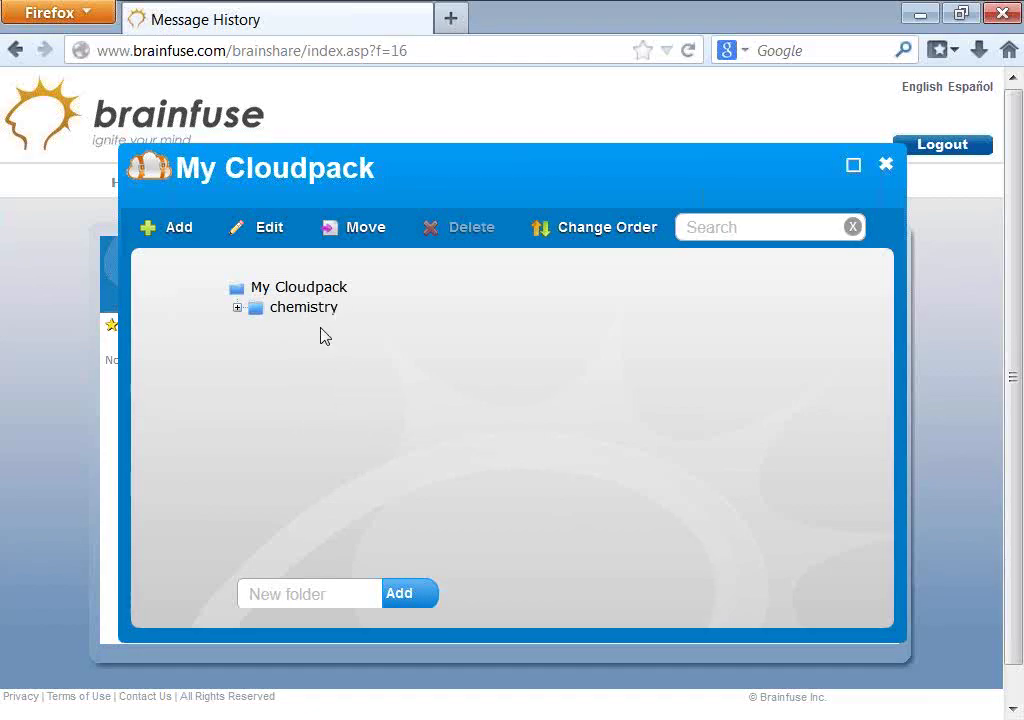
pyautogui.click(854, 166)
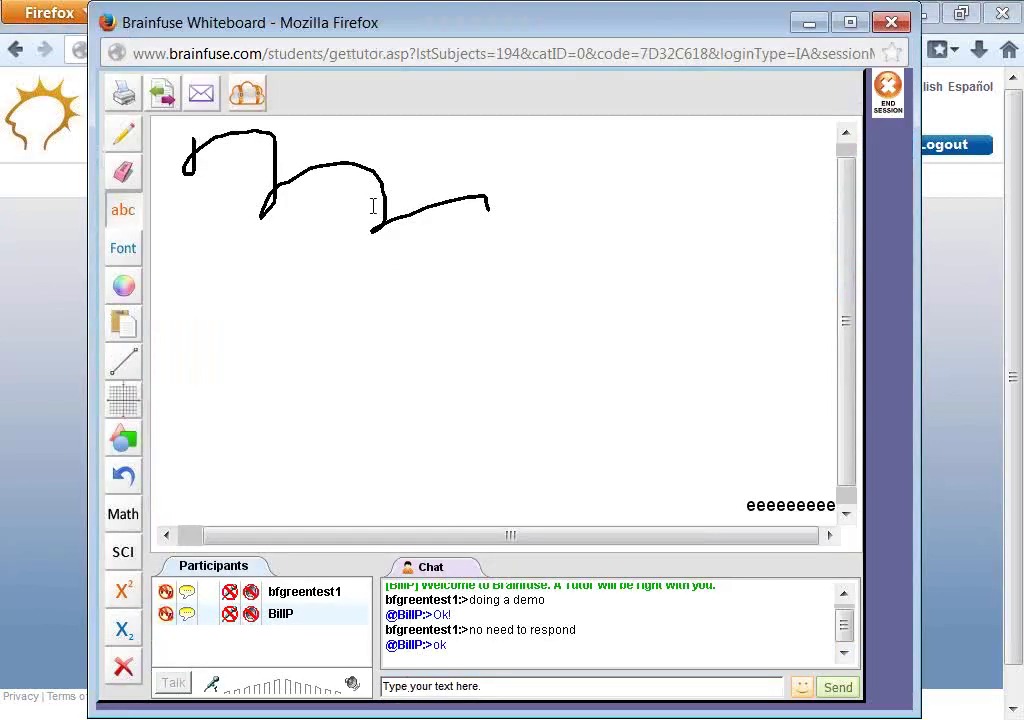
# - Expand My Cloudpack in the session's CloudPack Explorer to see the chemistry folder, then close it
pyautogui.click(248, 95)
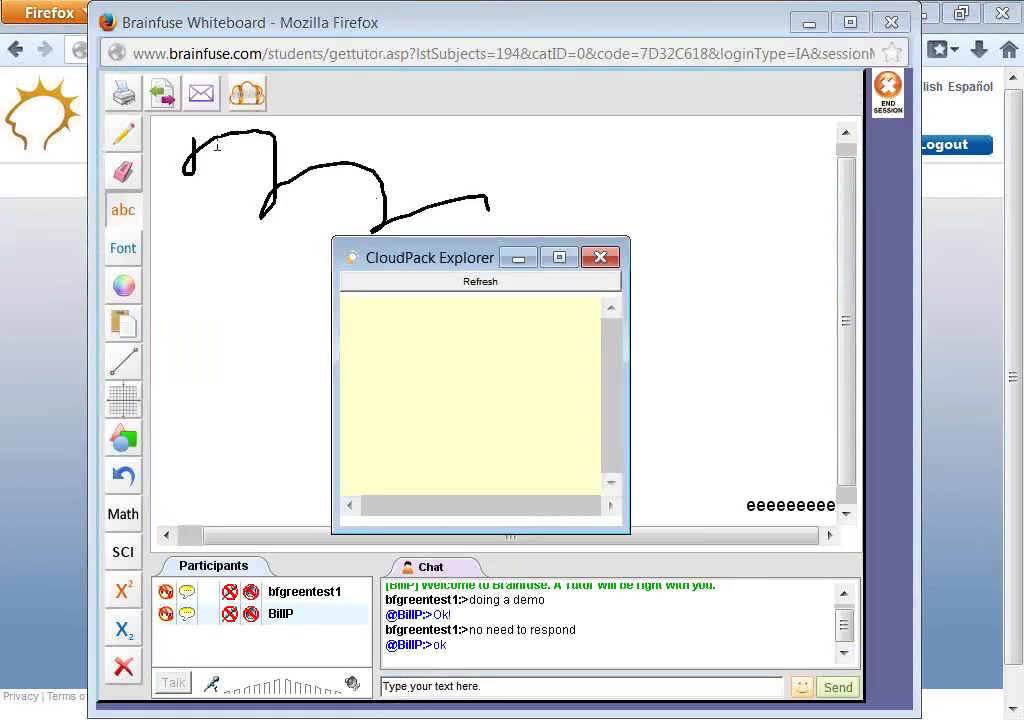
pyautogui.click(410, 320)
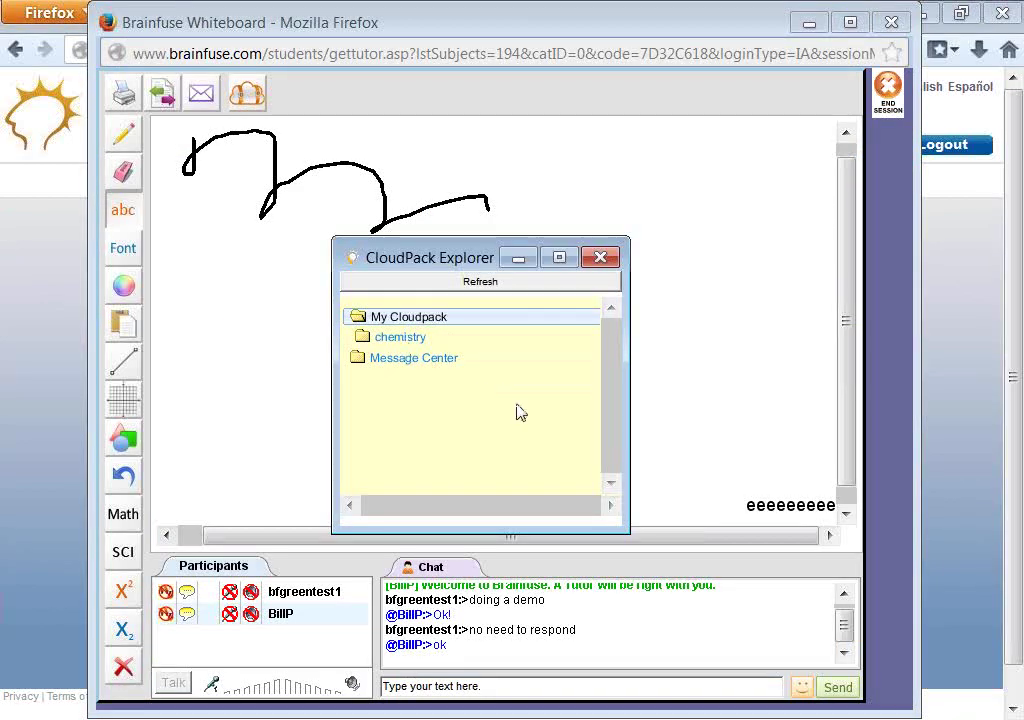
pyautogui.click(601, 257)
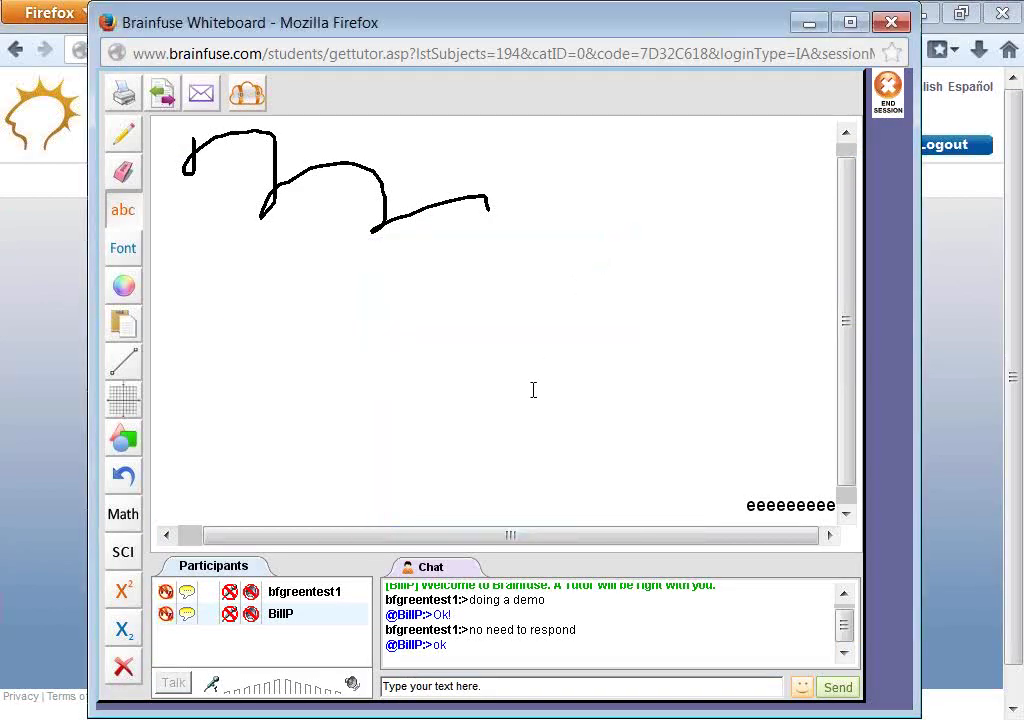
# - Erase parts of the drawn strokes and place a text insertion point on the canvas
pyautogui.click(123, 171)
pyautogui.moveTo(165, 171)
pyautogui.mouseDown()
pyautogui.moveTo(327, 165)
pyautogui.moveTo(487, 202)
pyautogui.mouseUp()
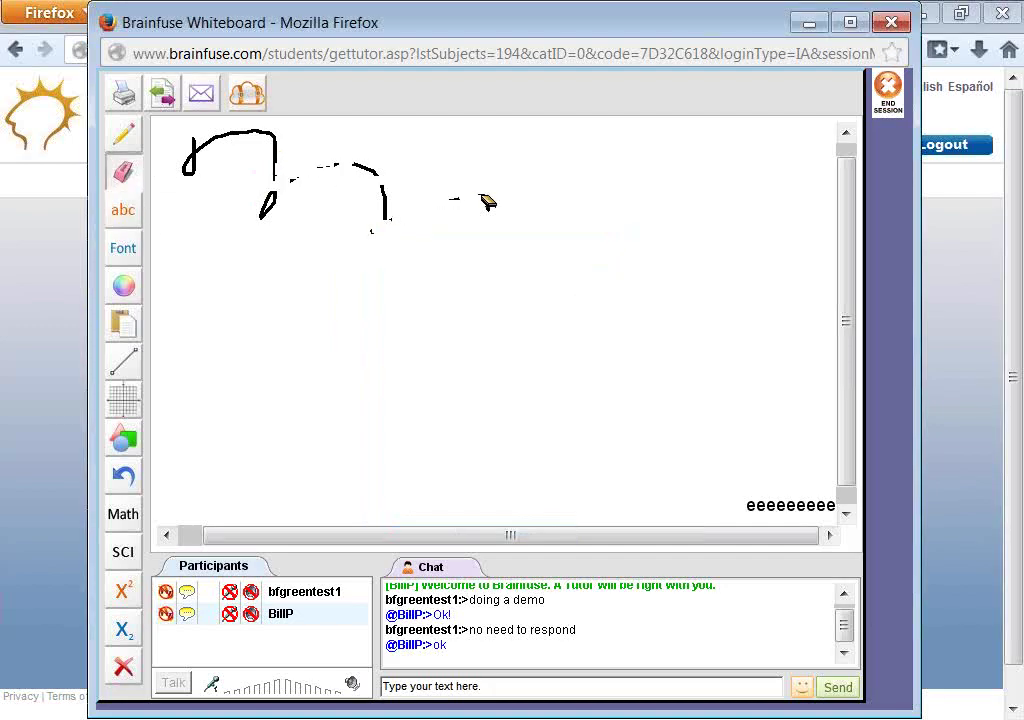
pyautogui.click(123, 209)
pyautogui.click(284, 290)
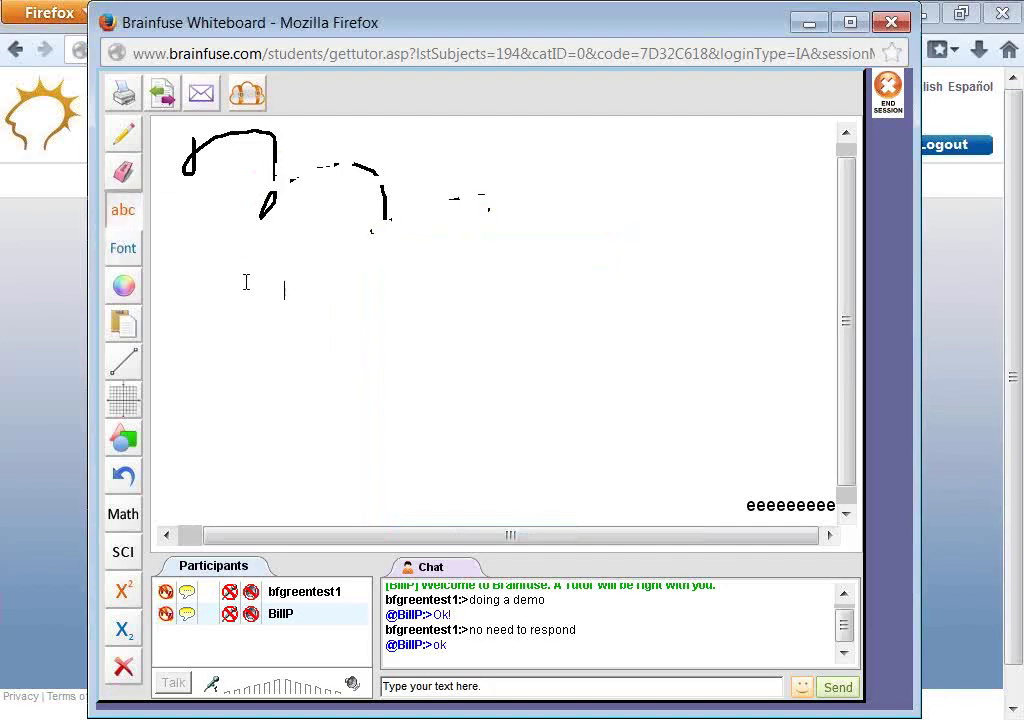
# - Try font sizes 26, 28 and 36 in the font settings without confirming
pyautogui.click(123, 248)
pyautogui.click(580, 362)
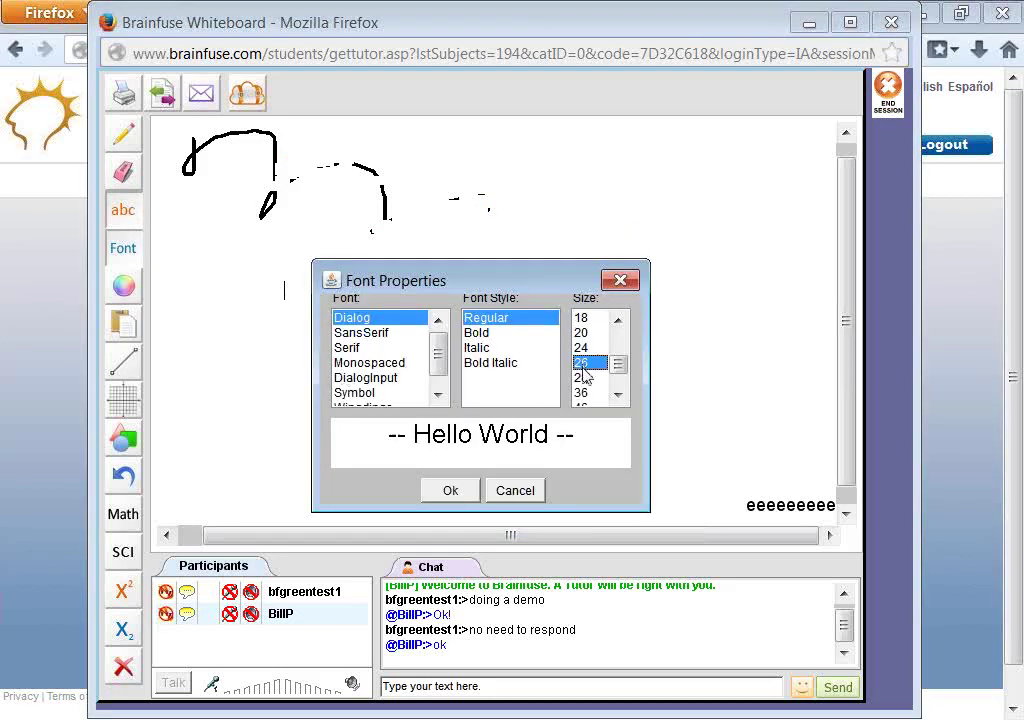
pyautogui.click(580, 377)
pyautogui.click(580, 392)
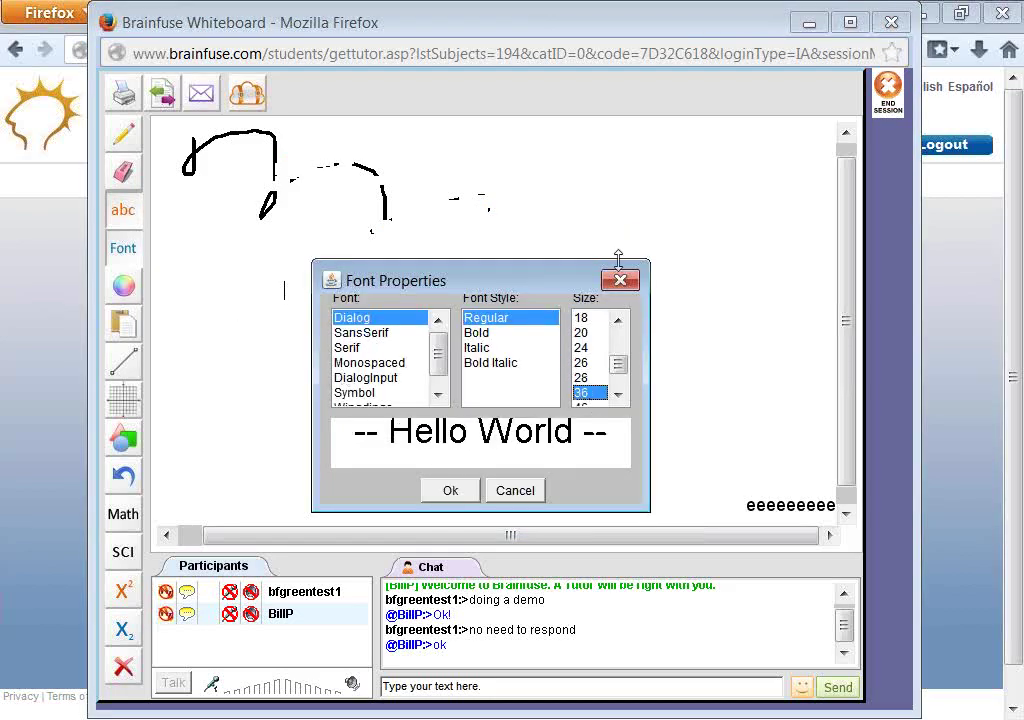
pyautogui.click(620, 280)
# - Browse the colour palette and full colour picker without choosing, then return to Message History
pyautogui.click(123, 287)
pyautogui.click(258, 295)
pyautogui.click(123, 287)
pyautogui.click(172, 382)
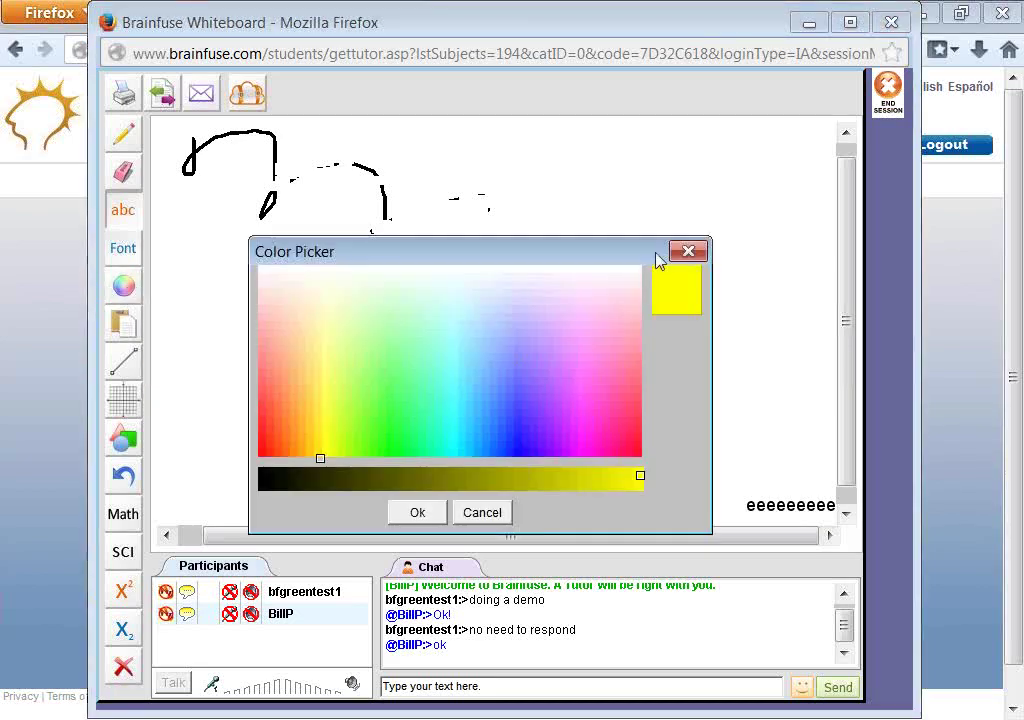
pyautogui.click(687, 251)
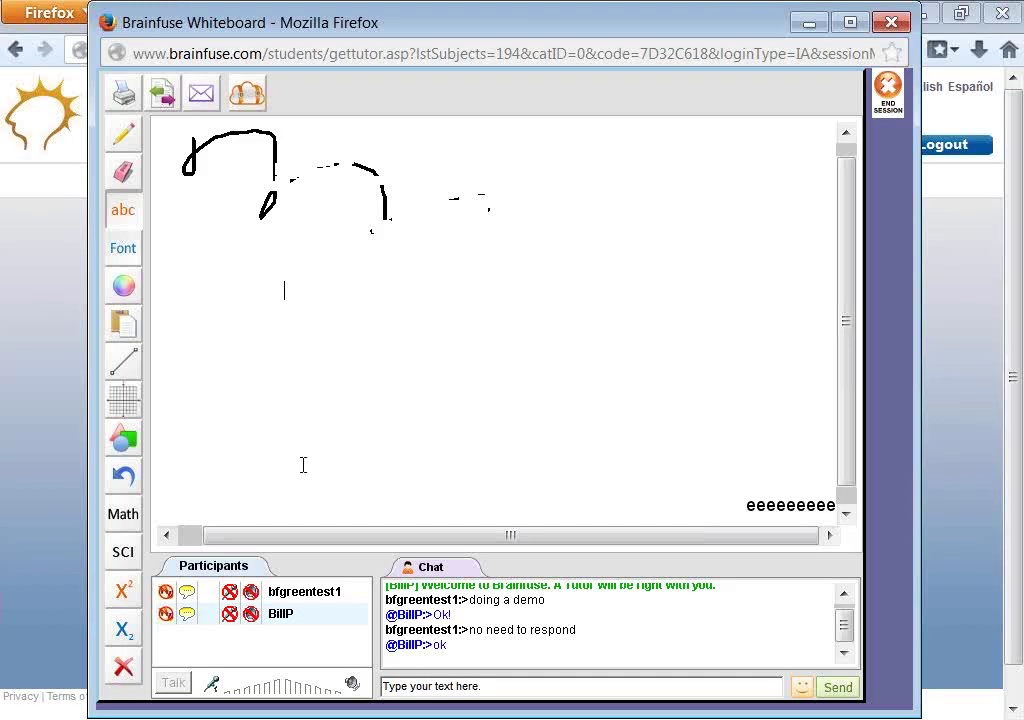
pyautogui.click(4, 345)
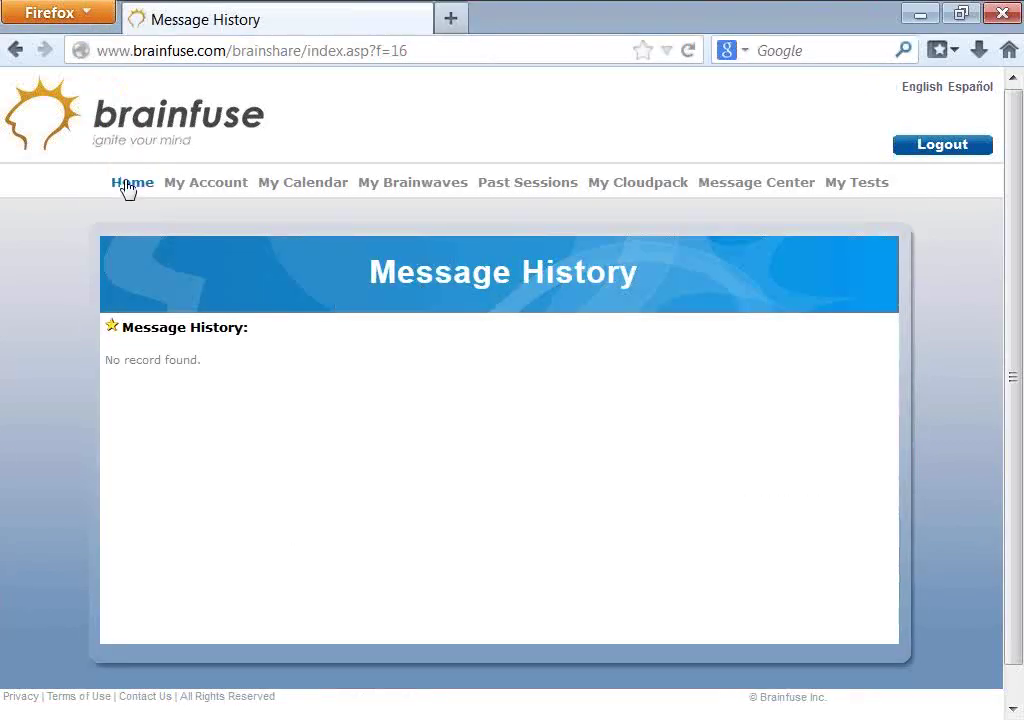
# - Go to the portal home page and look through the Study and Expert Help resources
pyautogui.click(127, 190)
pyautogui.scroll(-2, 418, 450)
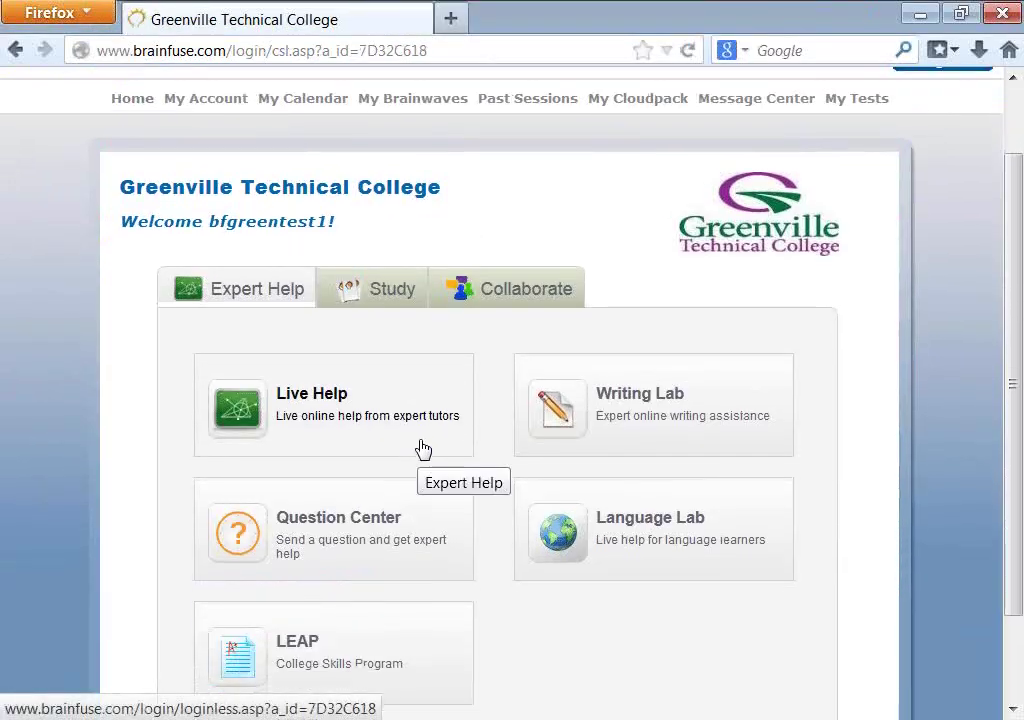
pyautogui.click(388, 294)
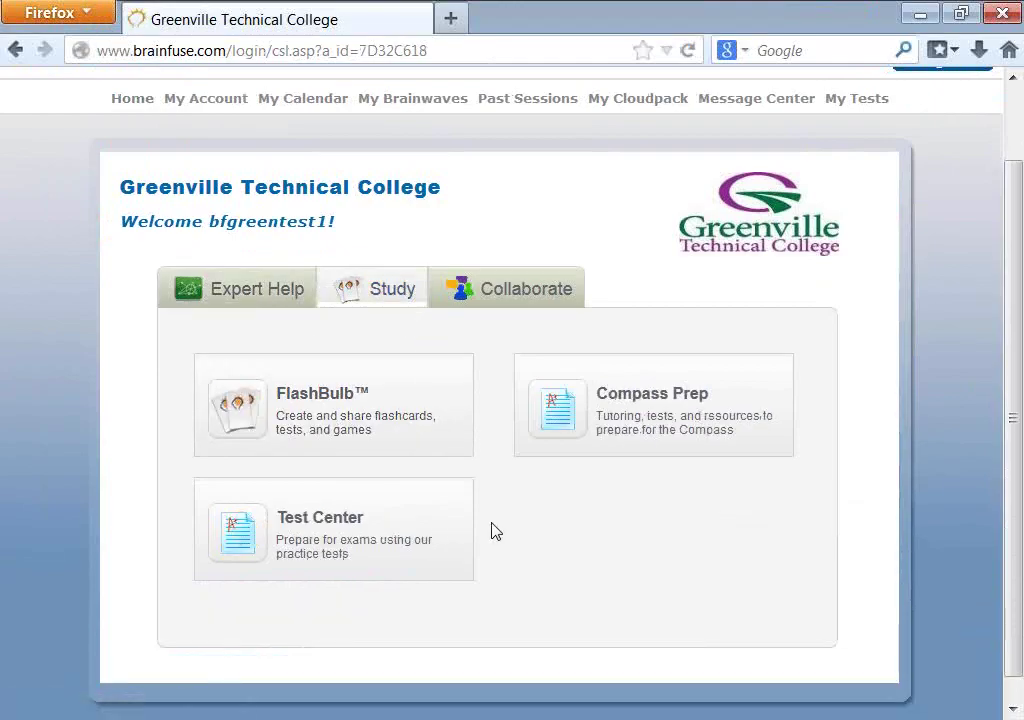
pyautogui.click(222, 300)
pyautogui.scroll(-1, 515, 501)
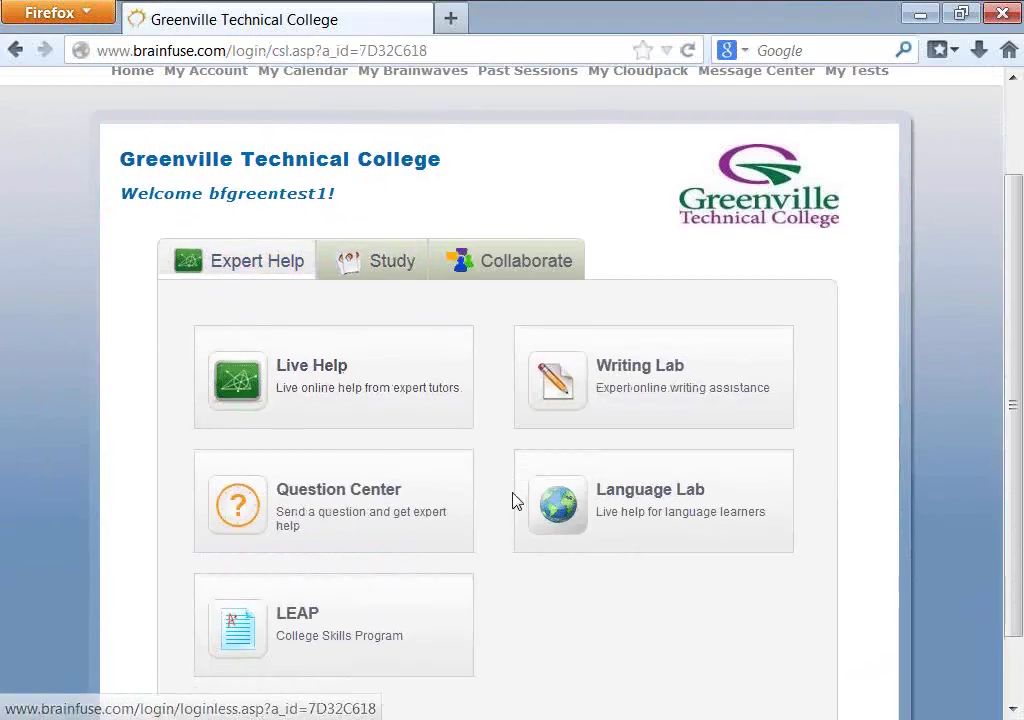
pyautogui.scroll(-2, 515, 501)
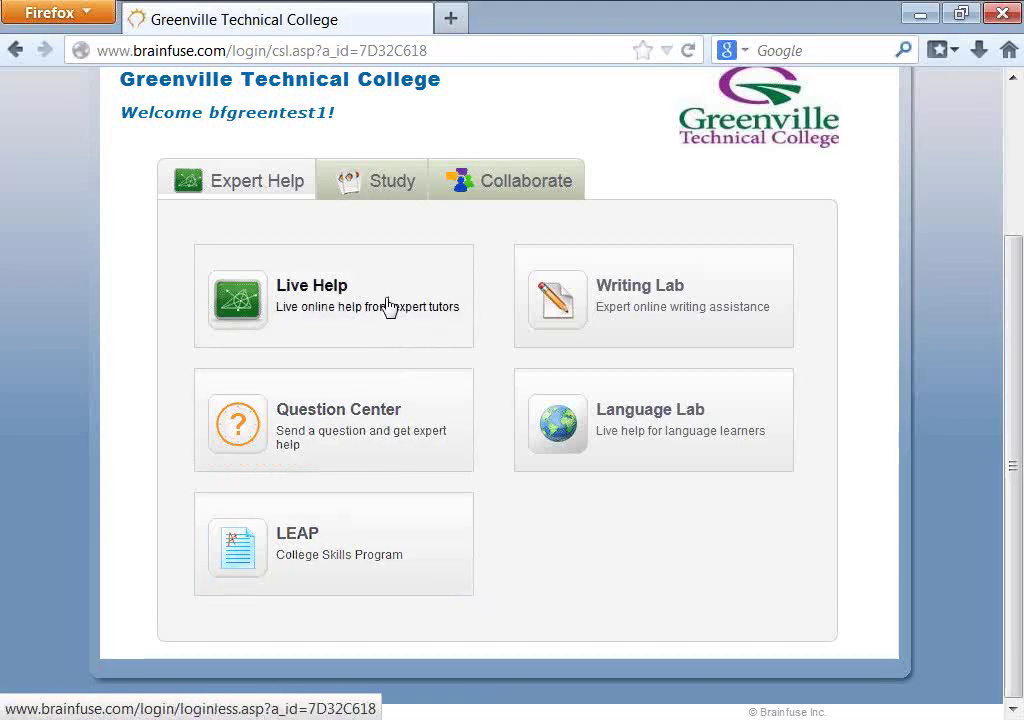
# - Glance at the LEAP program, then open Test Center practice quizzes from the Study resources
pyautogui.click(313, 530)
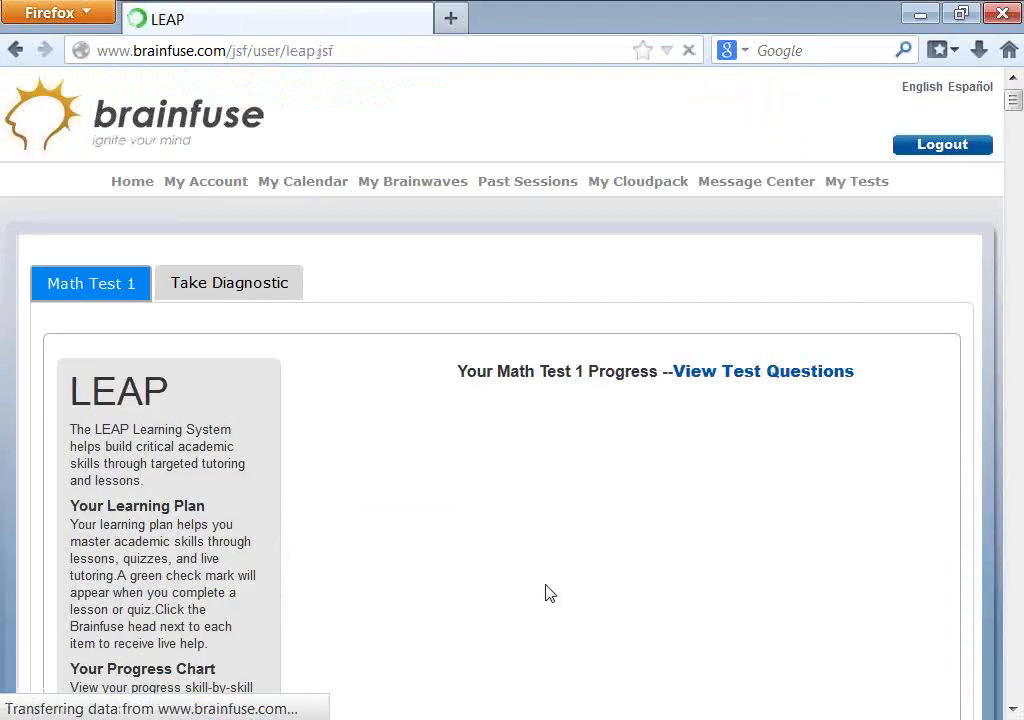
pyautogui.scroll(-5, 547, 590)
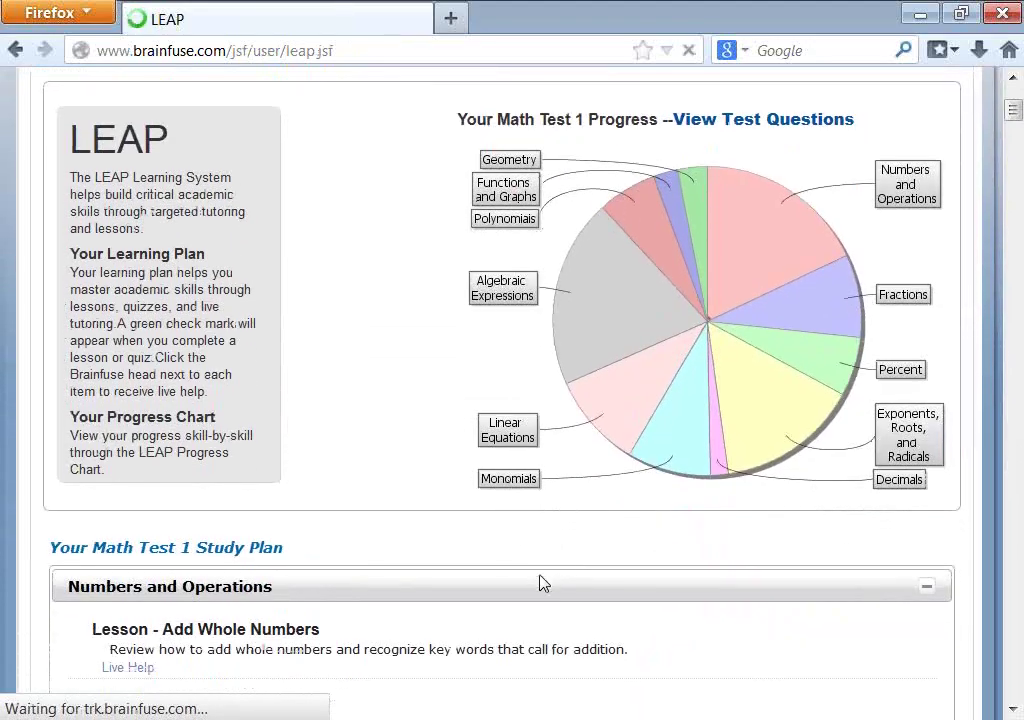
pyautogui.scroll(4, 541, 583)
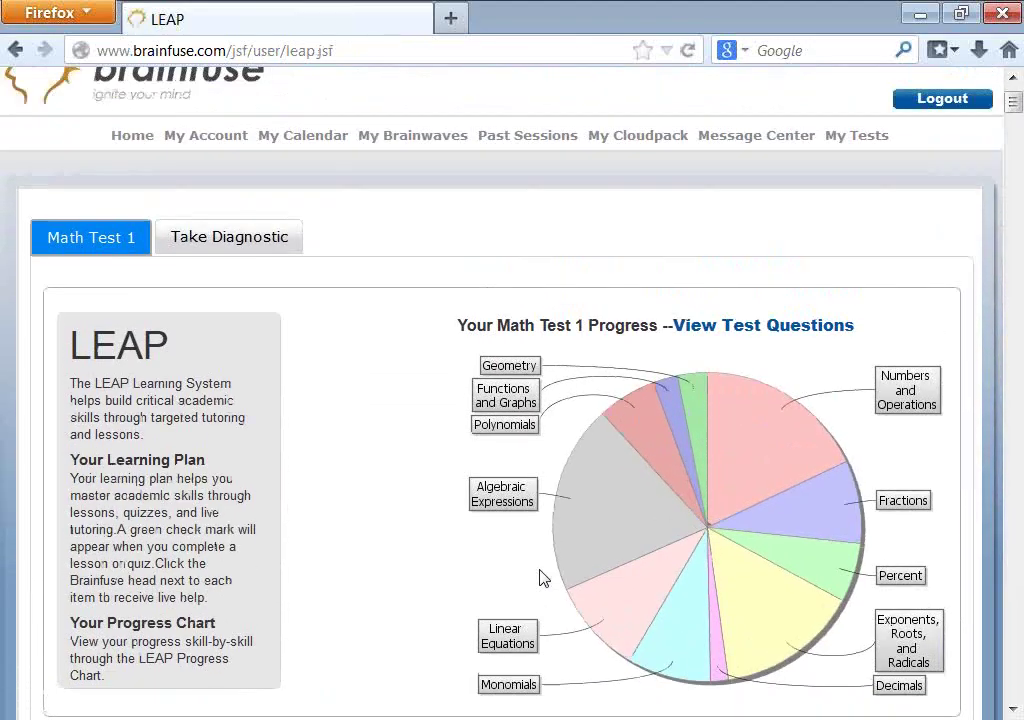
pyautogui.scroll(1, 540, 578)
pyautogui.click(135, 182)
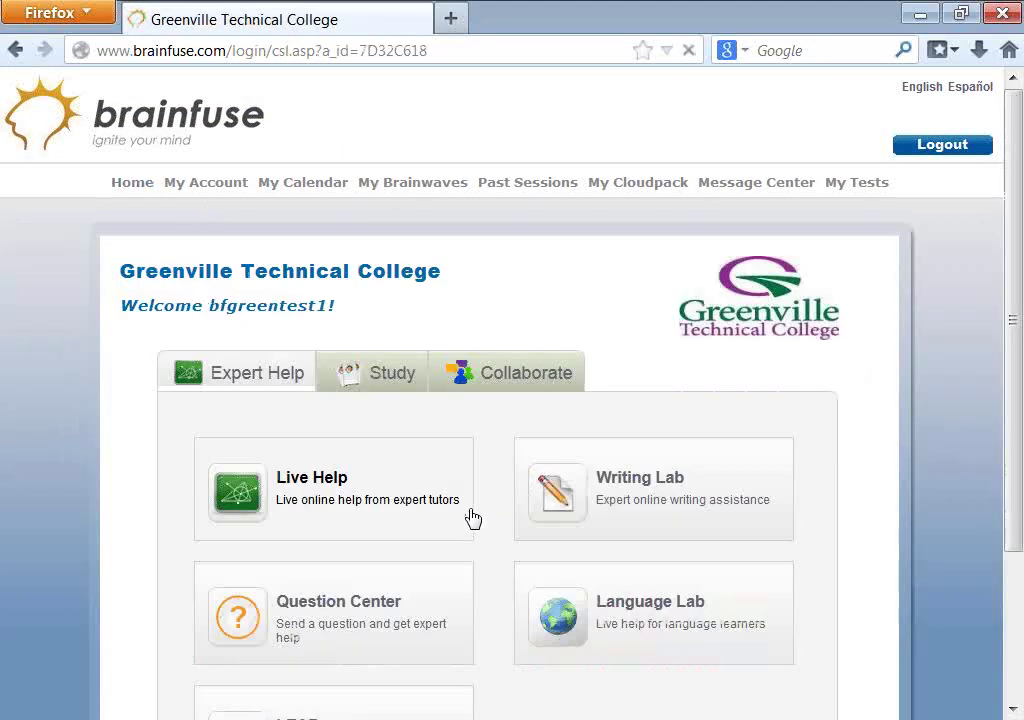
pyautogui.click(400, 379)
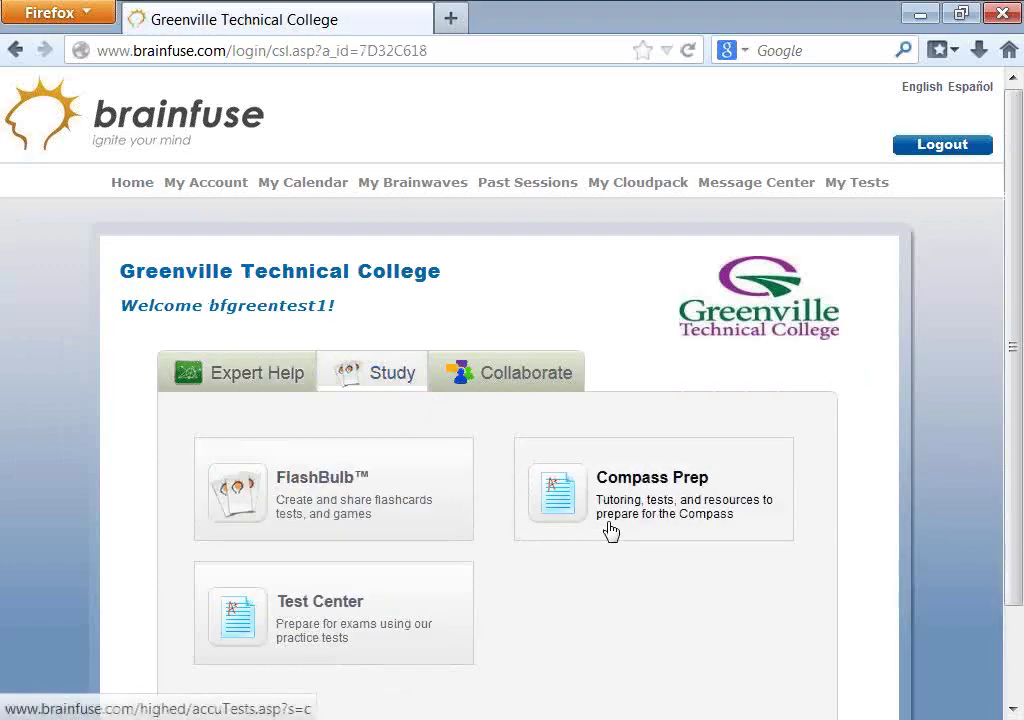
pyautogui.click(368, 617)
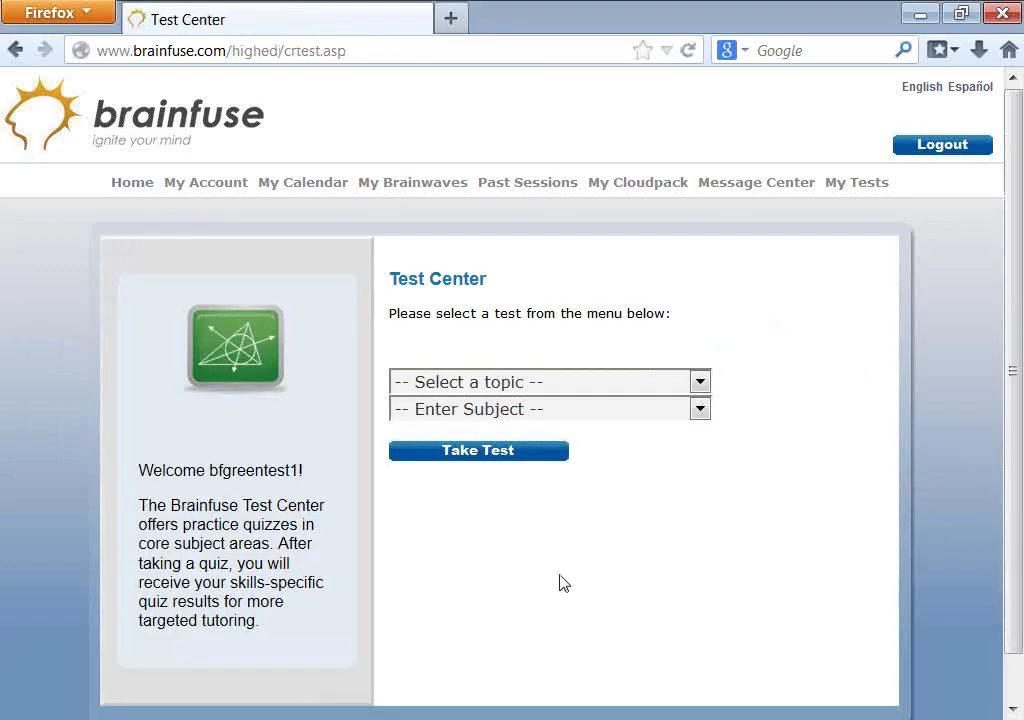
# - Set up a practice test with Science as the topic and Biology as the subject
pyautogui.click(464, 385)
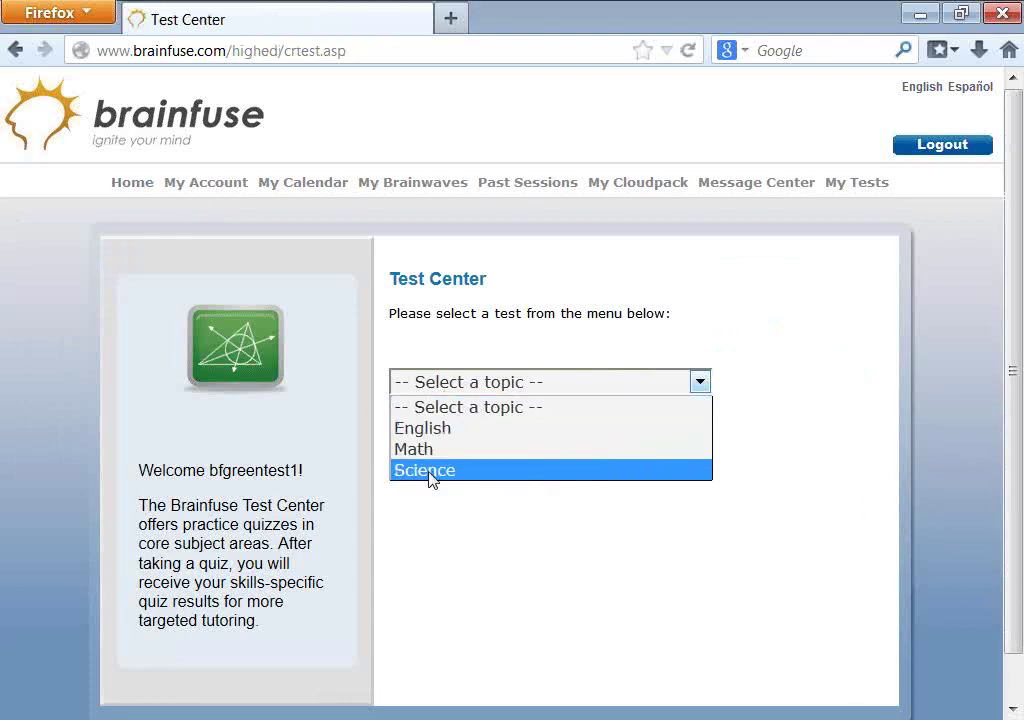
pyautogui.click(428, 470)
pyautogui.click(480, 412)
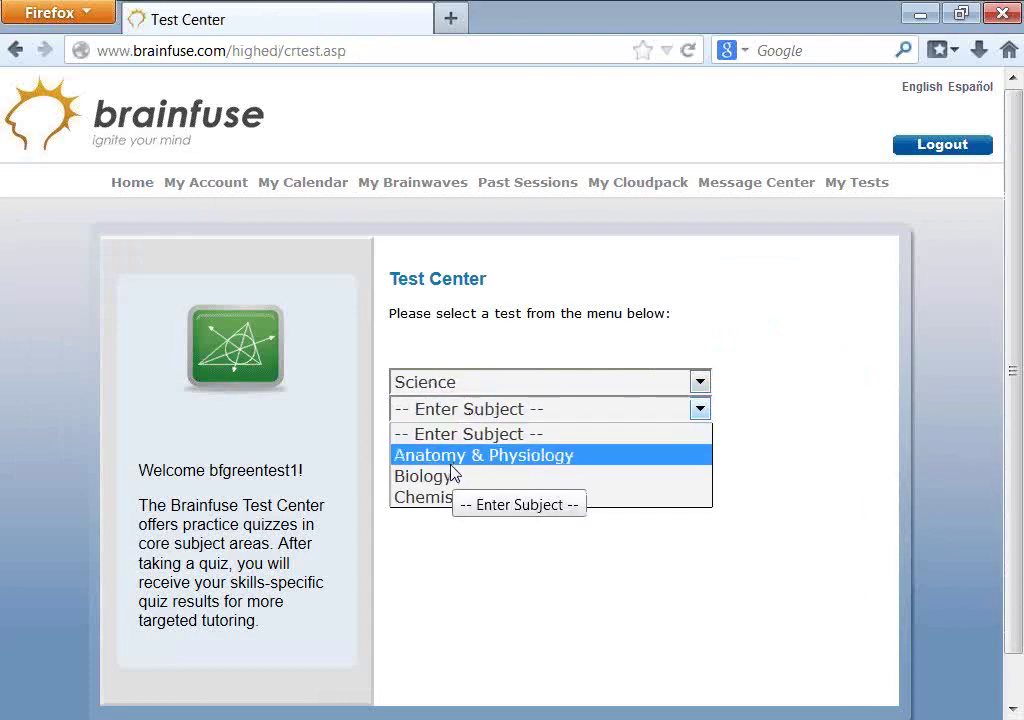
pyautogui.click(451, 478)
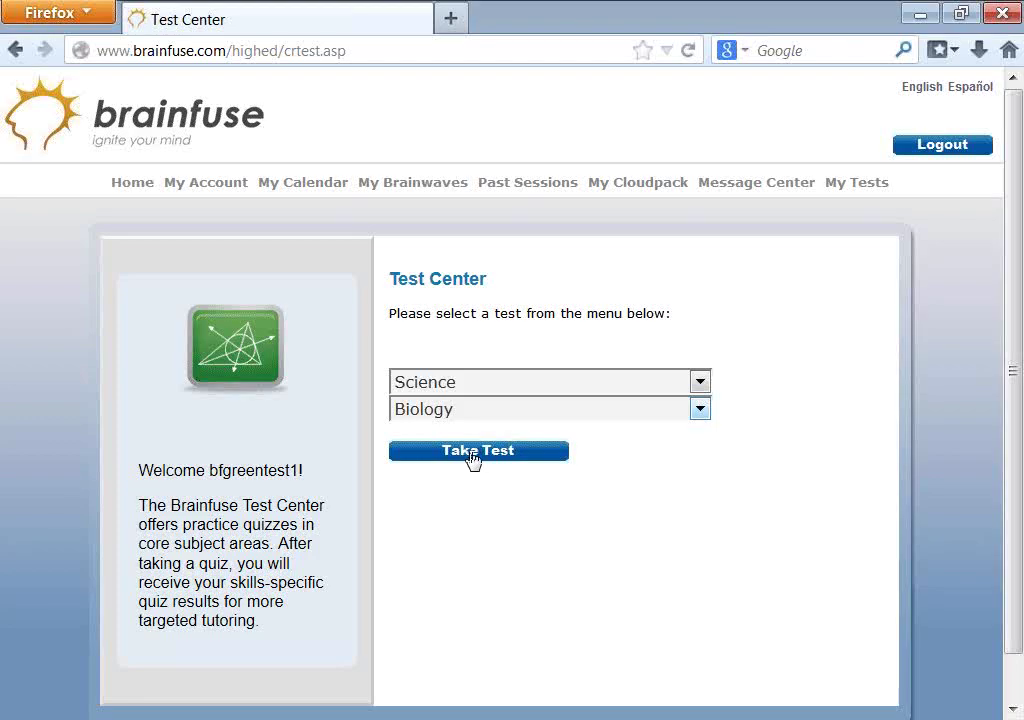
# - Return home and reopen the LEAP learning plan showing Math Test 1 progress
pyautogui.click(121, 183)
pyautogui.scroll(-4, 440, 510)
pyautogui.click(391, 541)
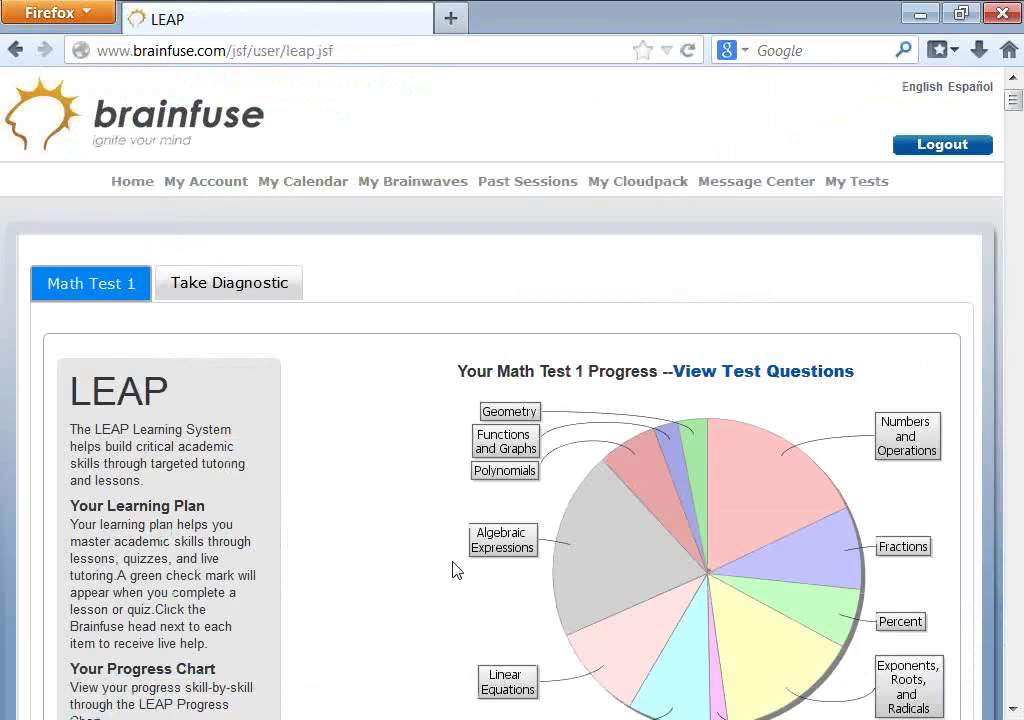
# - Open 'Lesson - Order of Operations' from the Math Test 1 plan and scroll to its practice problems
pyautogui.scroll(-5, 453, 570)
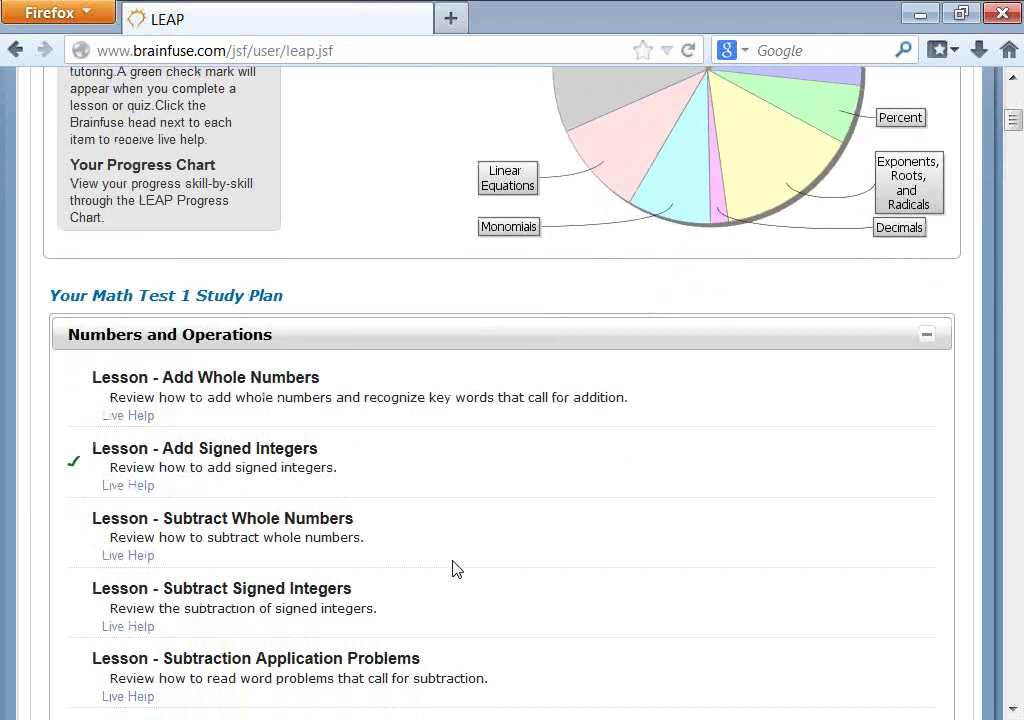
pyautogui.scroll(-4, 453, 570)
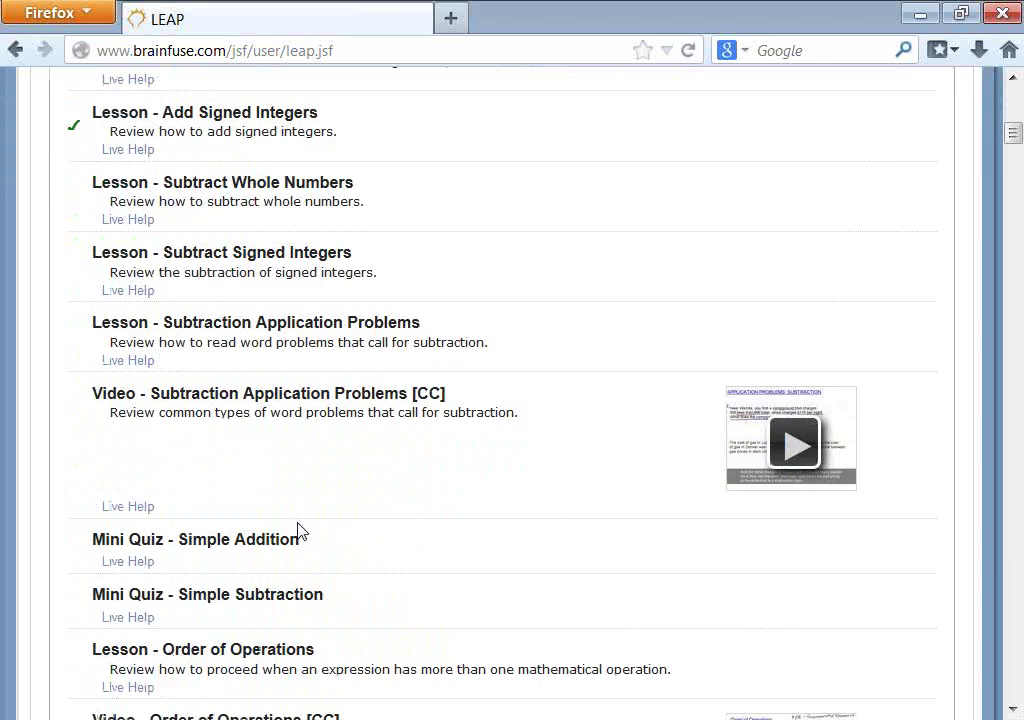
pyautogui.click(258, 661)
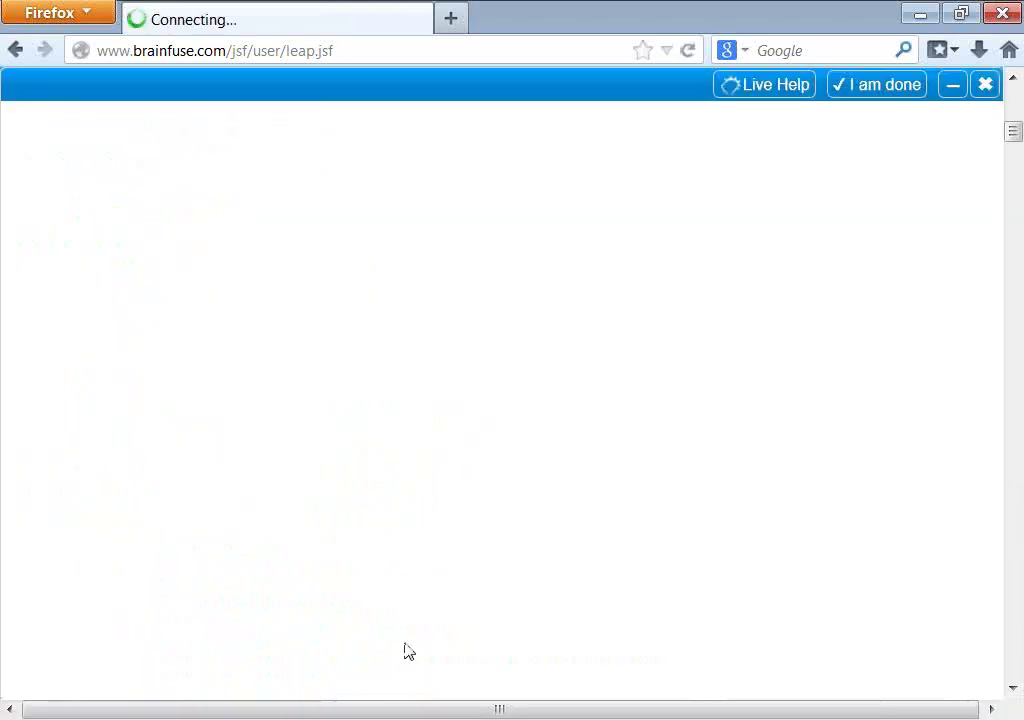
pyautogui.scroll(-4, 657, 663)
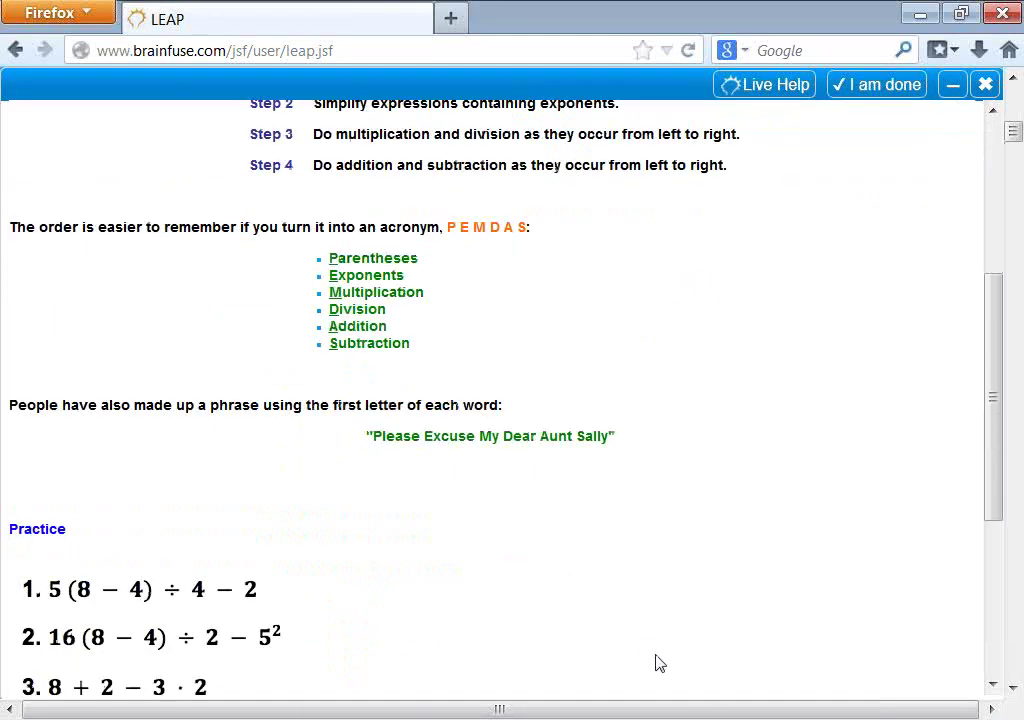
pyautogui.scroll(-2, 205, 487)
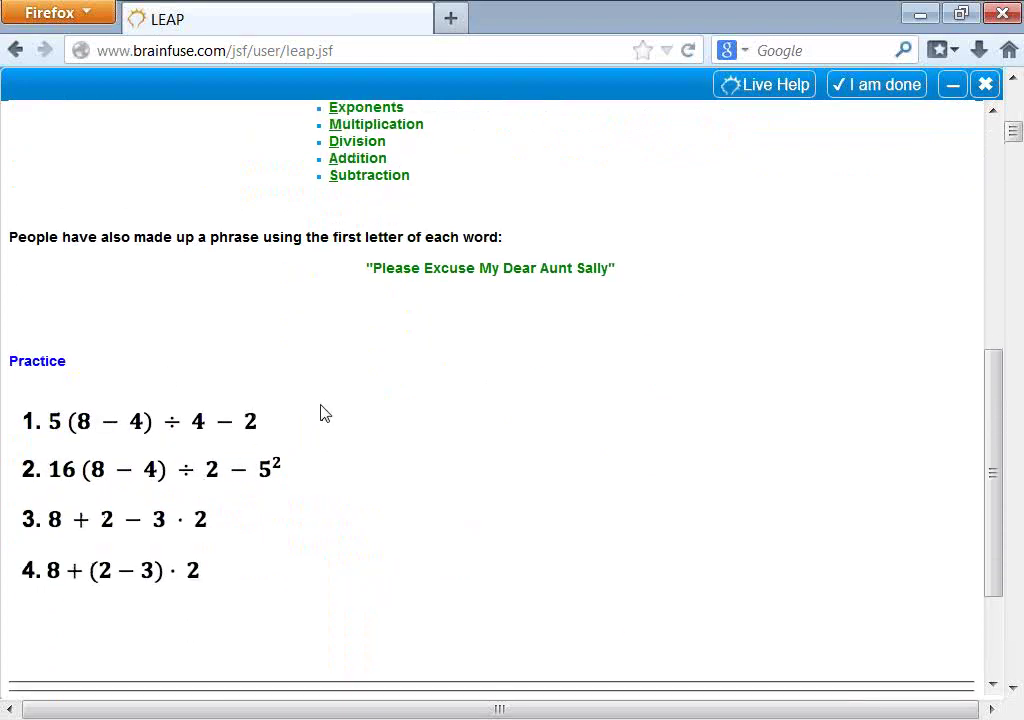
# - Snip practice problem 1, 5(8 − 4) ÷ 4 − 2, and paste it onto the whiteboard
pyautogui.click(28, 718)
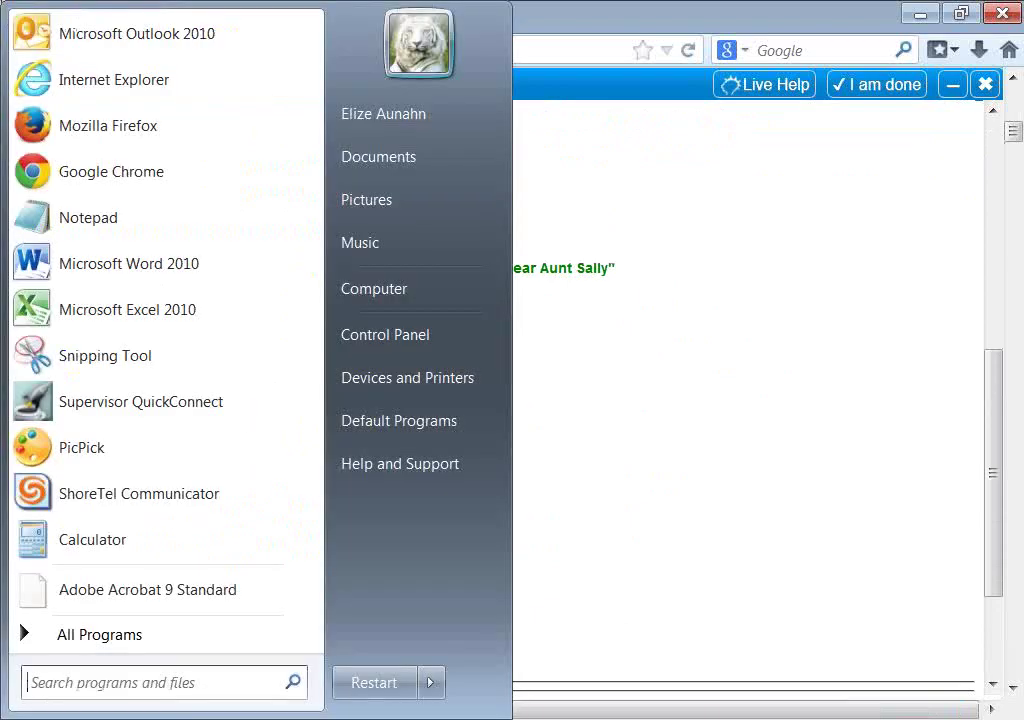
pyautogui.click(103, 356)
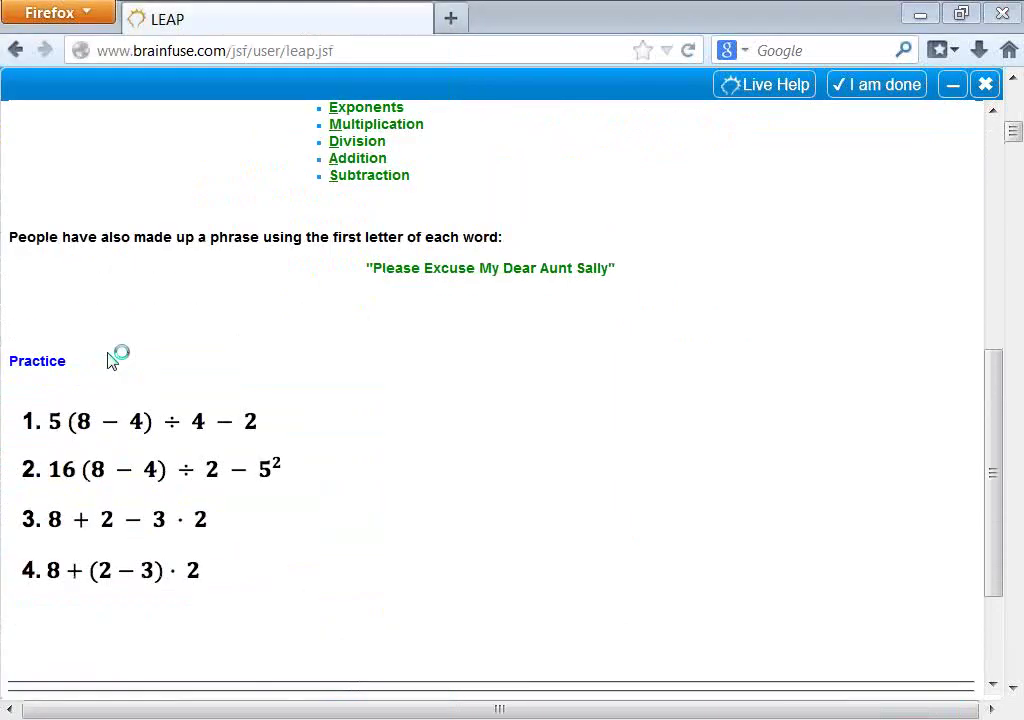
pyautogui.moveTo(12, 387); pyautogui.dragTo(327, 446)
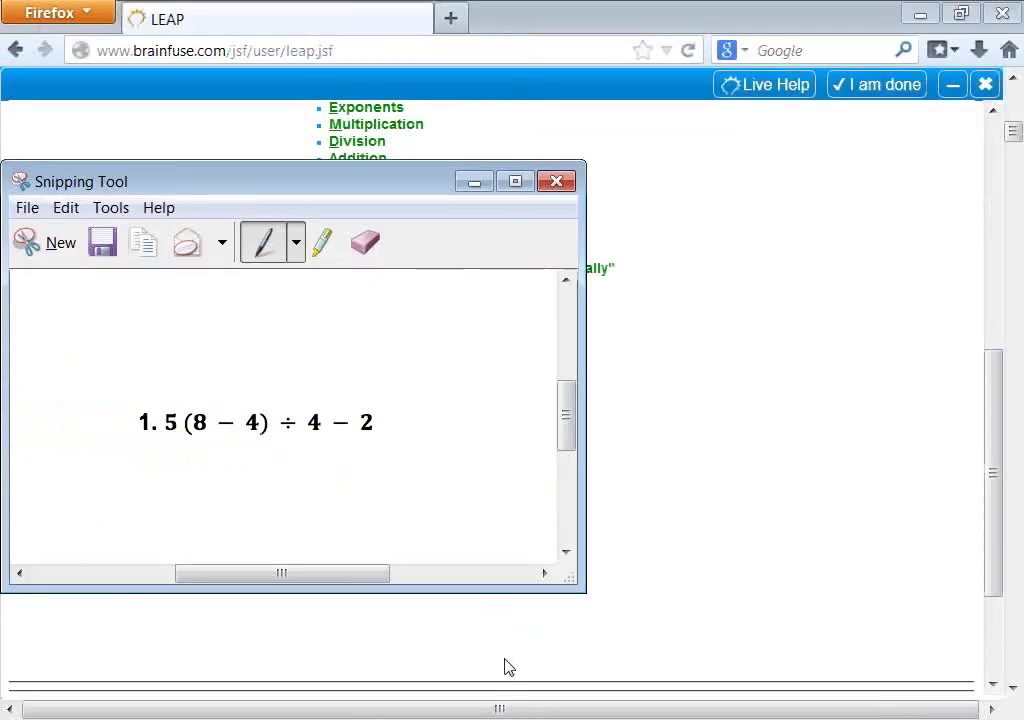
pyautogui.hotkey('alt', 'Tab')
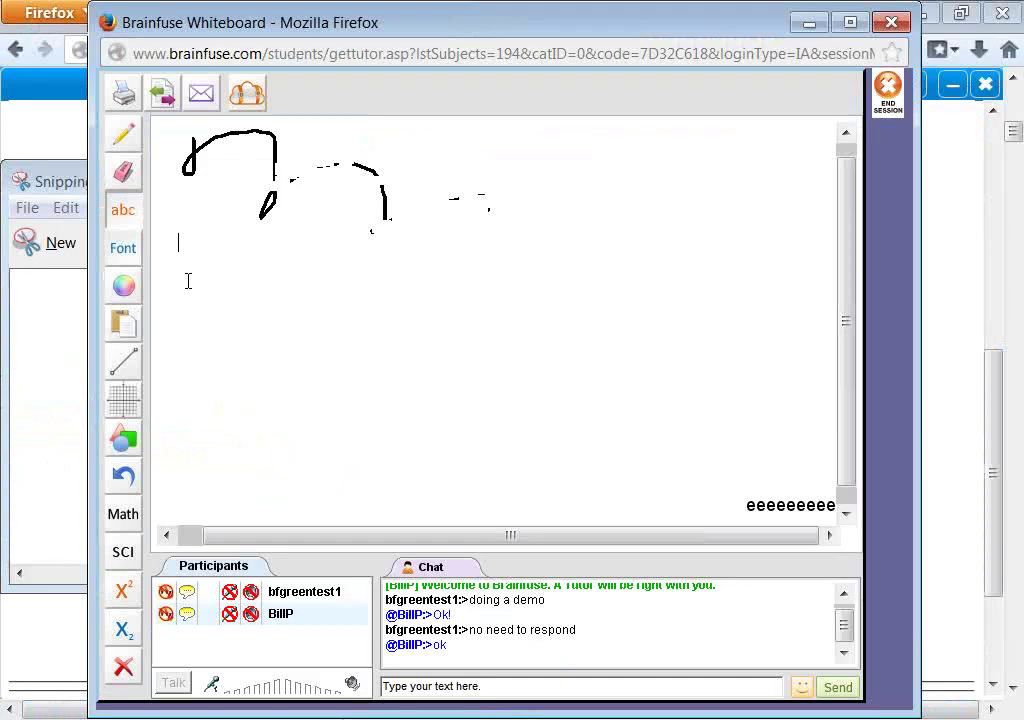
pyautogui.click(124, 324)
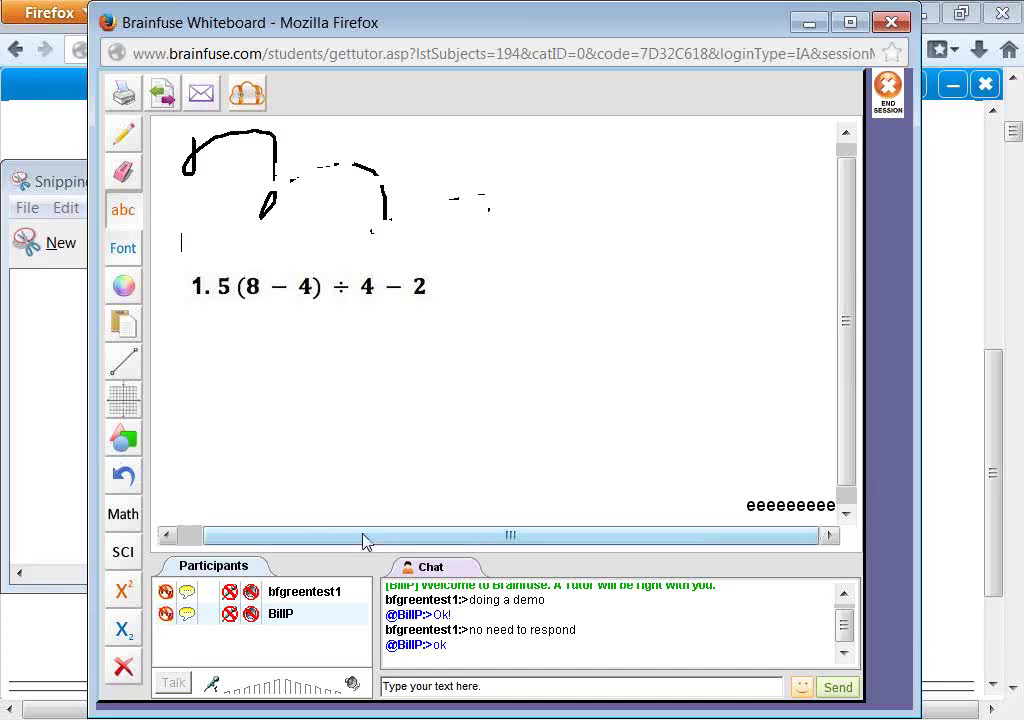
# - Bring the LEAP window forward and close the Order of Operations lesson
pyautogui.click(160, 651)
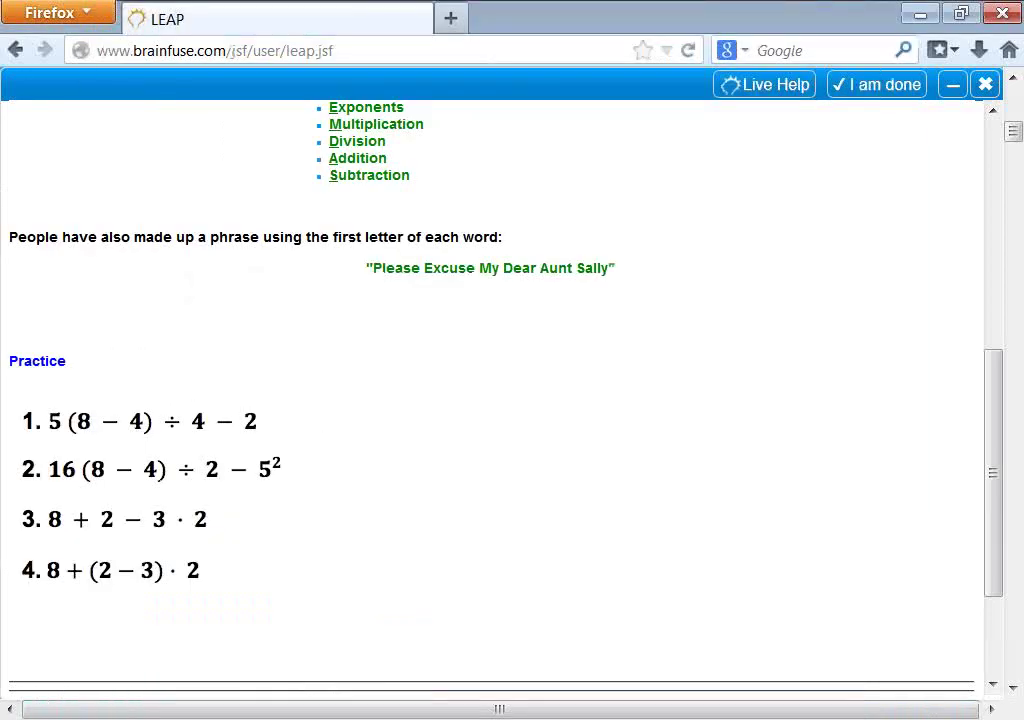
pyautogui.click(953, 84)
pyautogui.scroll(10, 585, 339)
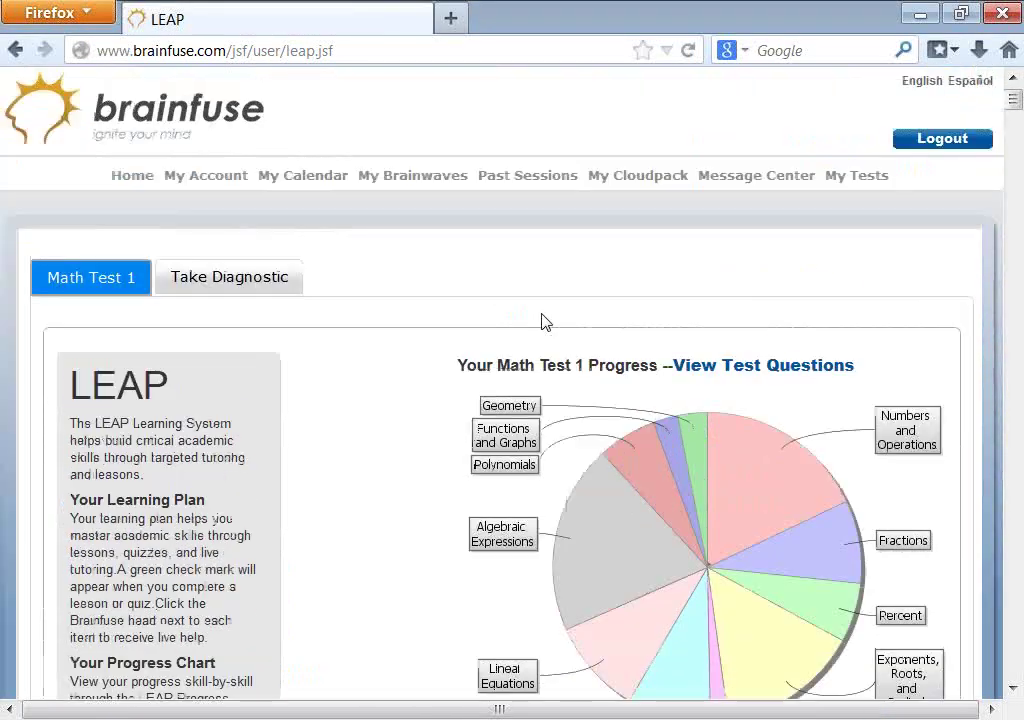
# - Return home and reopen the LEAP Math Test 1 plan, scrolling through it
pyautogui.click(131, 183)
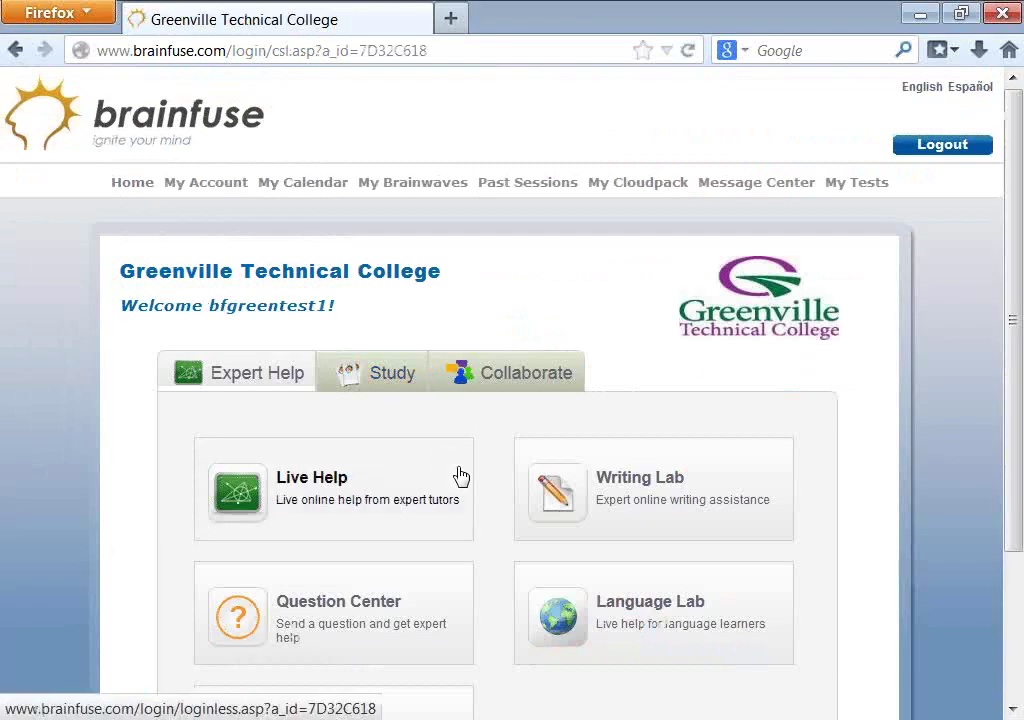
pyautogui.scroll(-3, 505, 495)
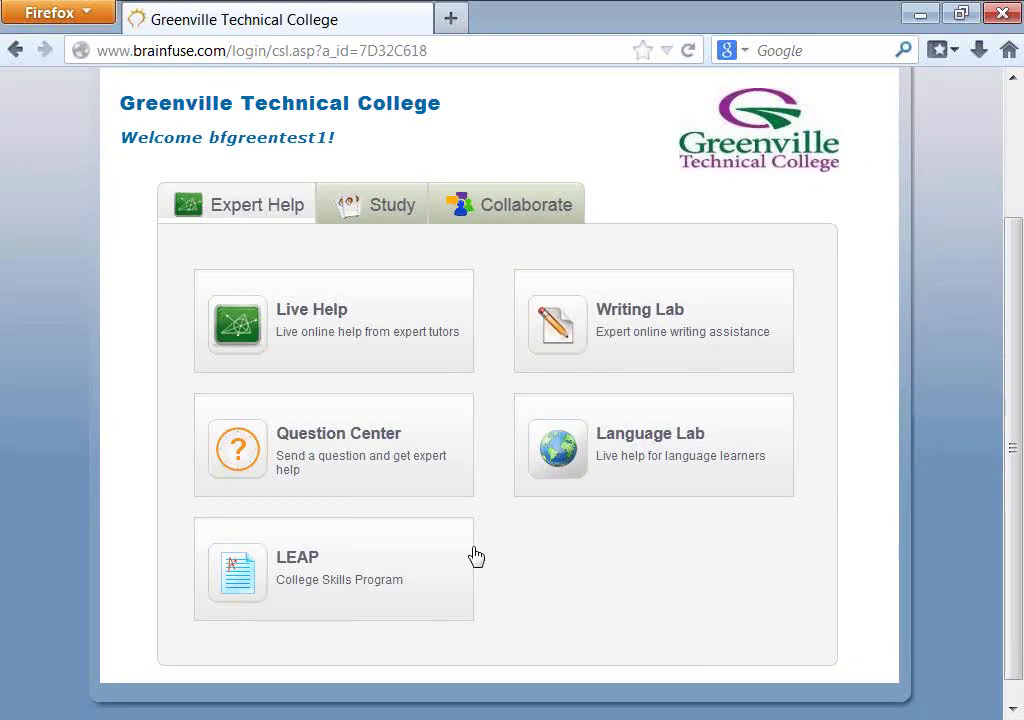
pyautogui.click(389, 583)
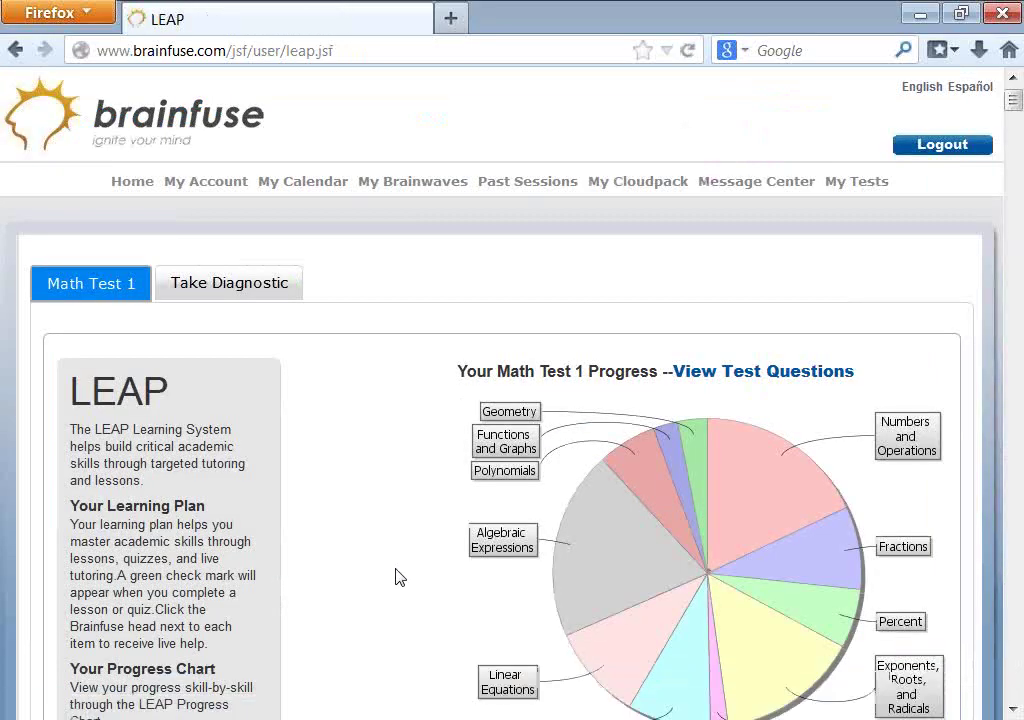
pyautogui.scroll(-6, 437, 569)
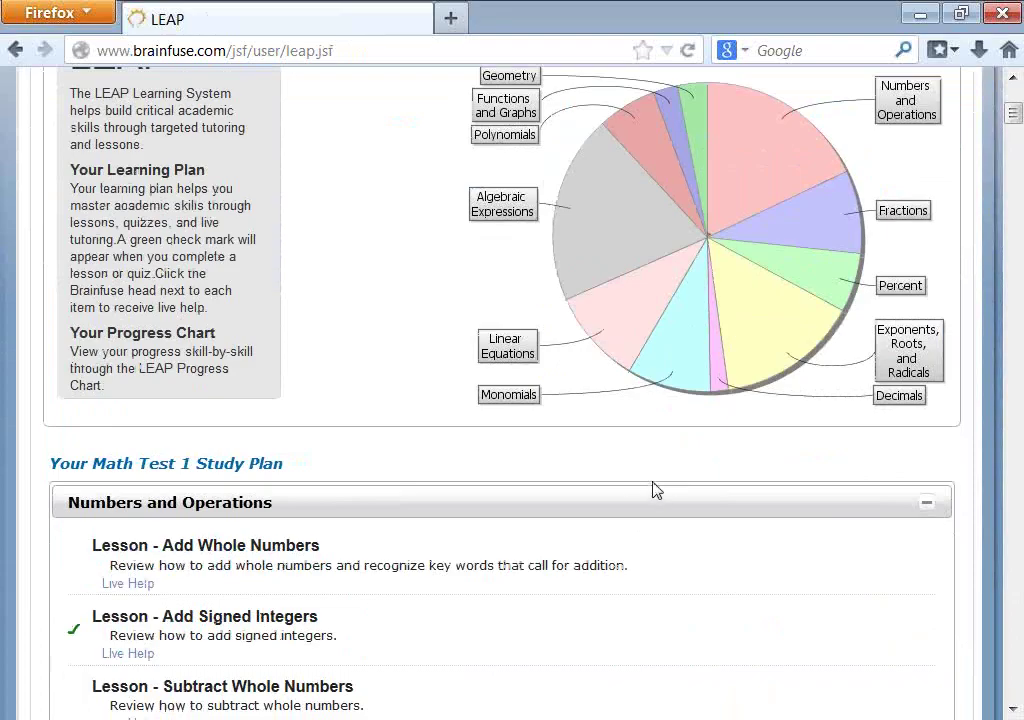
pyautogui.scroll(-2, 622, 487)
pyautogui.scroll(5, 622, 487)
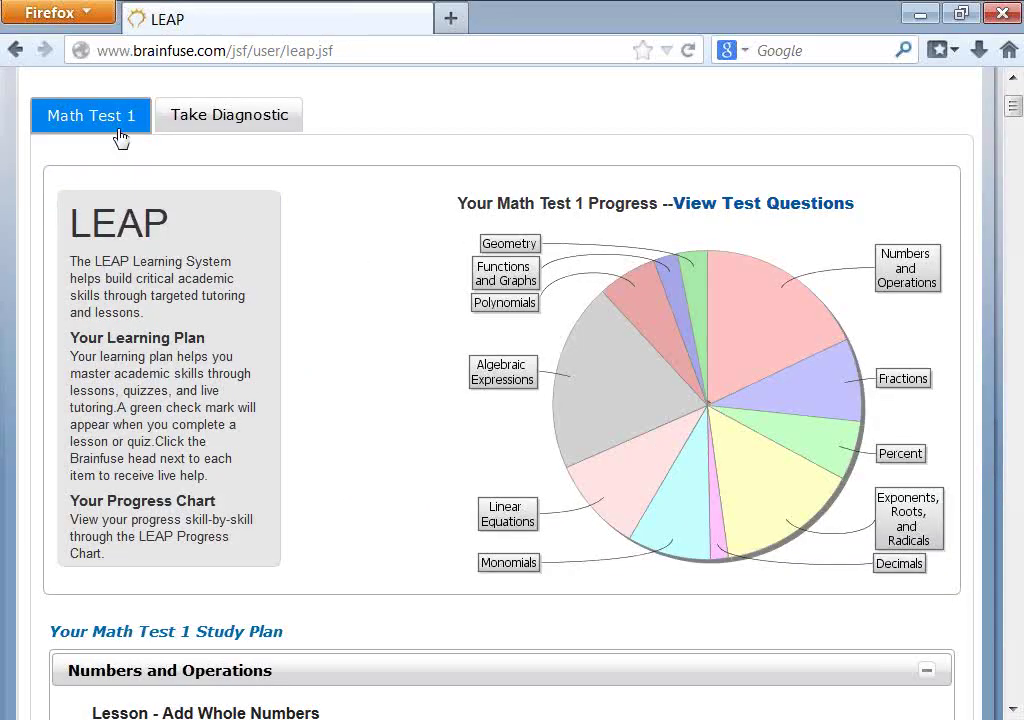
pyautogui.scroll(-15, 487, 544)
pyautogui.scroll(-1, 487, 539)
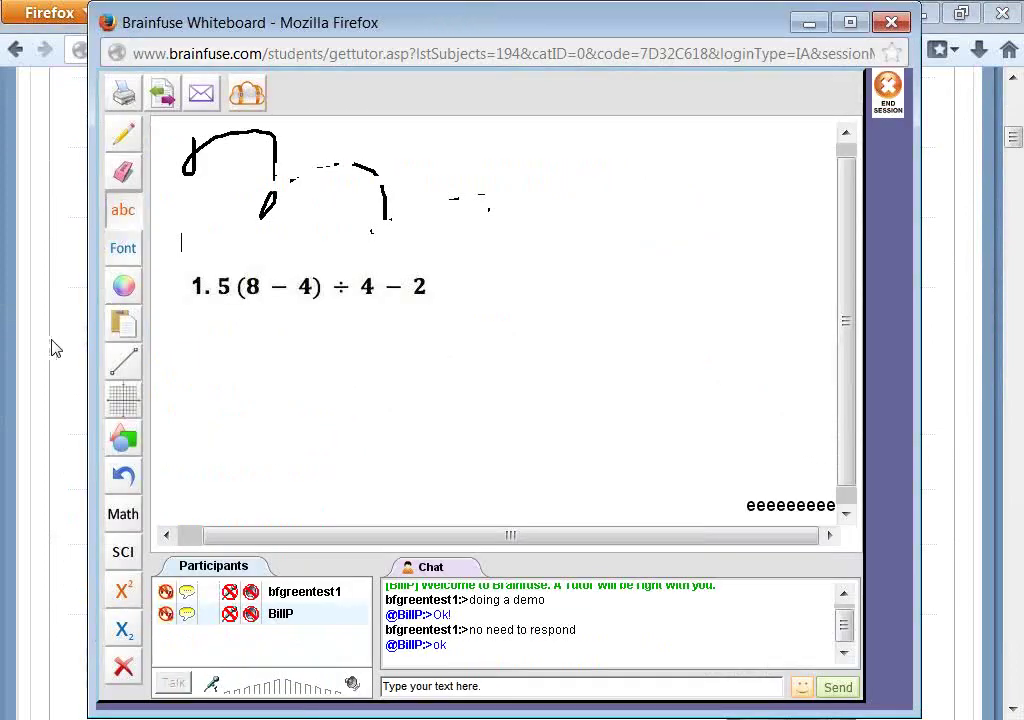
# - Draw a straight line under the expression and place a 0–100 number line
pyautogui.click(123, 362)
pyautogui.moveTo(334, 331)
pyautogui.mouseDown()
pyautogui.moveTo(494, 280)
pyautogui.moveTo(587, 418)
pyautogui.moveTo(614, 440)
pyautogui.mouseUp()
pyautogui.moveTo(122, 400)
pyautogui.click(168, 405)
pyautogui.moveTo(507, 228); pyautogui.dragTo(800, 228)
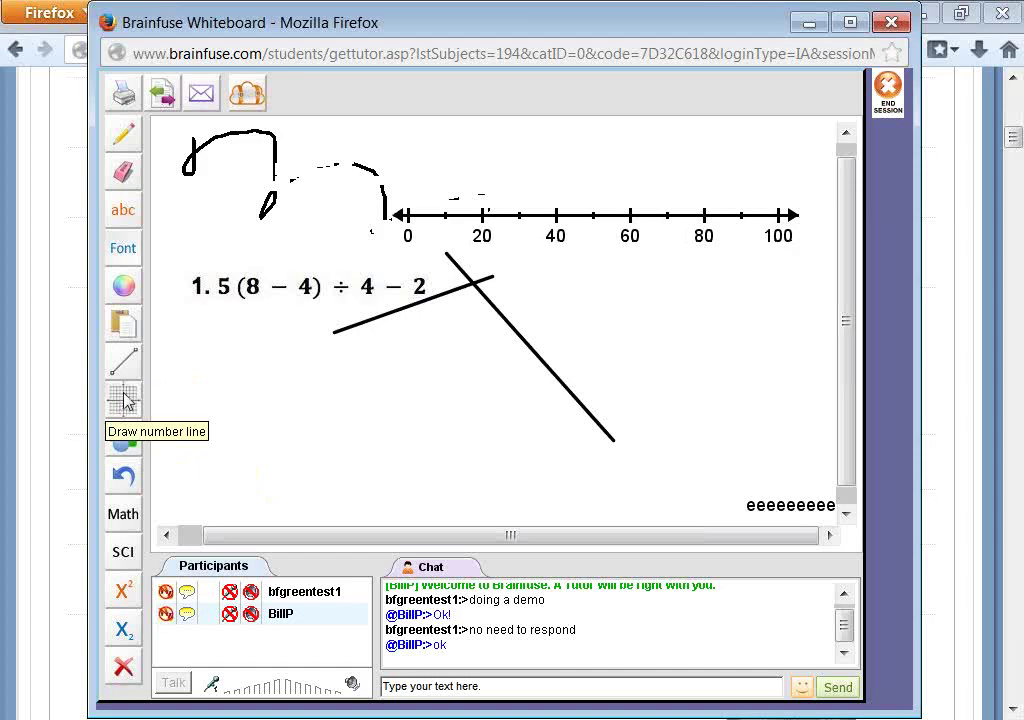
# - Hide Notepad and review the number line settings, keeping Number Of Strides at 10.0
pyautogui.hotkey('alt', 'Tab')
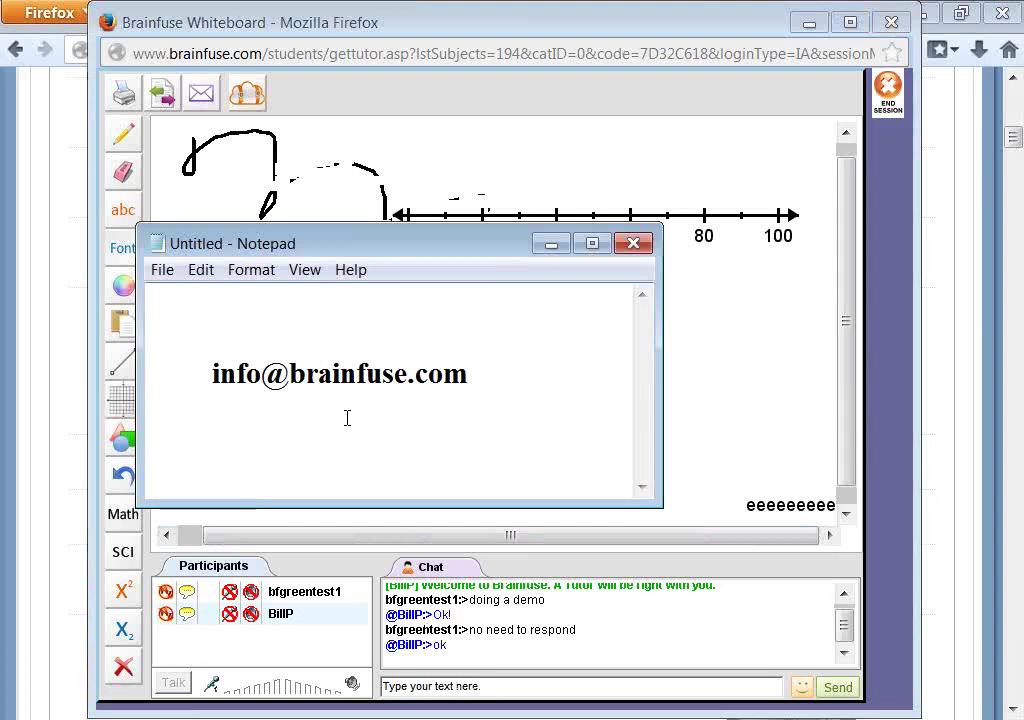
pyautogui.click(551, 244)
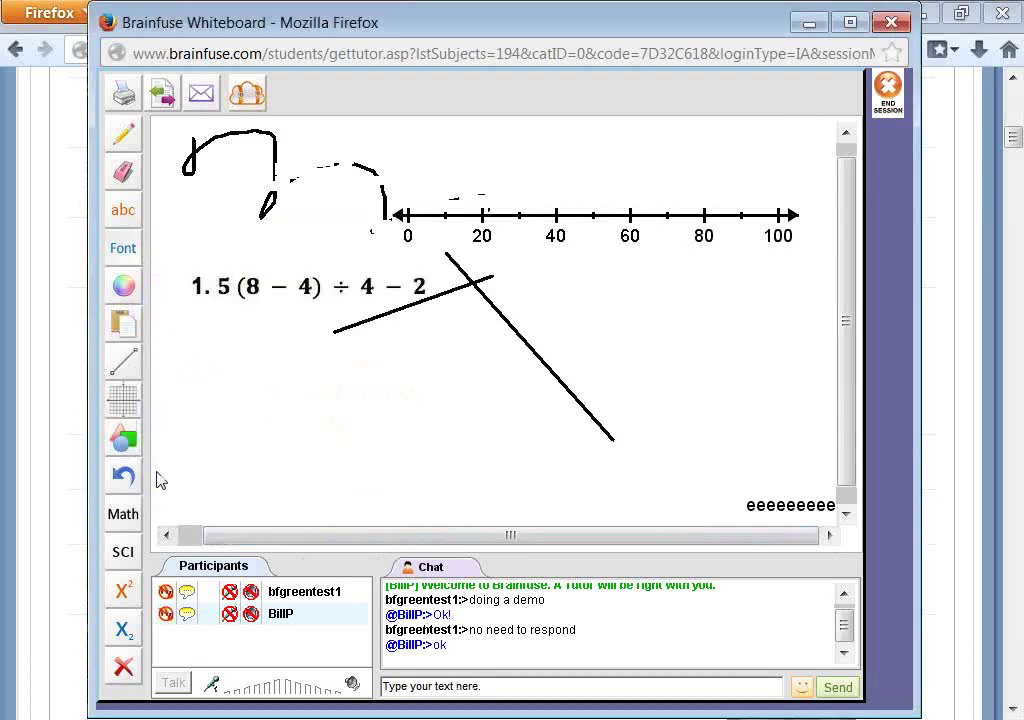
pyautogui.click(123, 400)
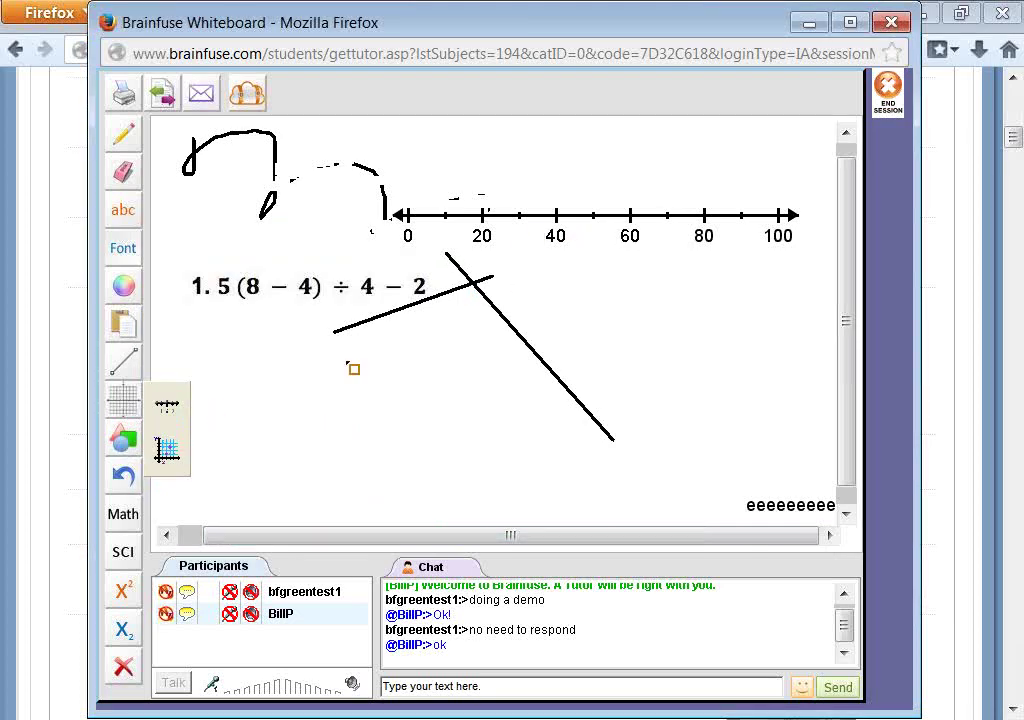
pyautogui.click(170, 410)
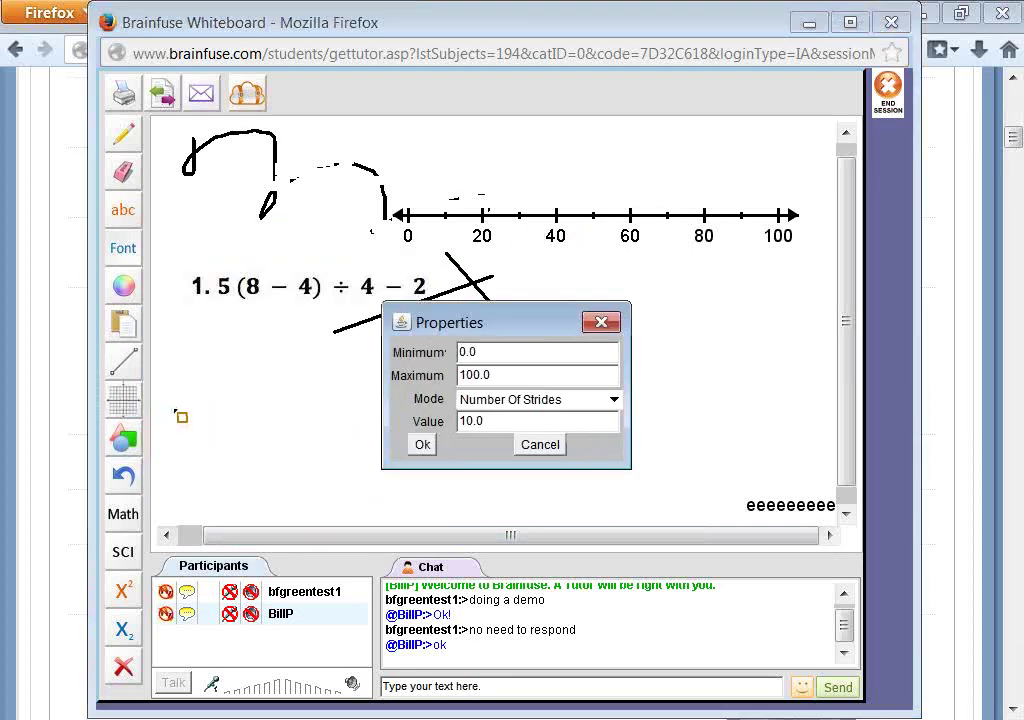
pyautogui.click(592, 399)
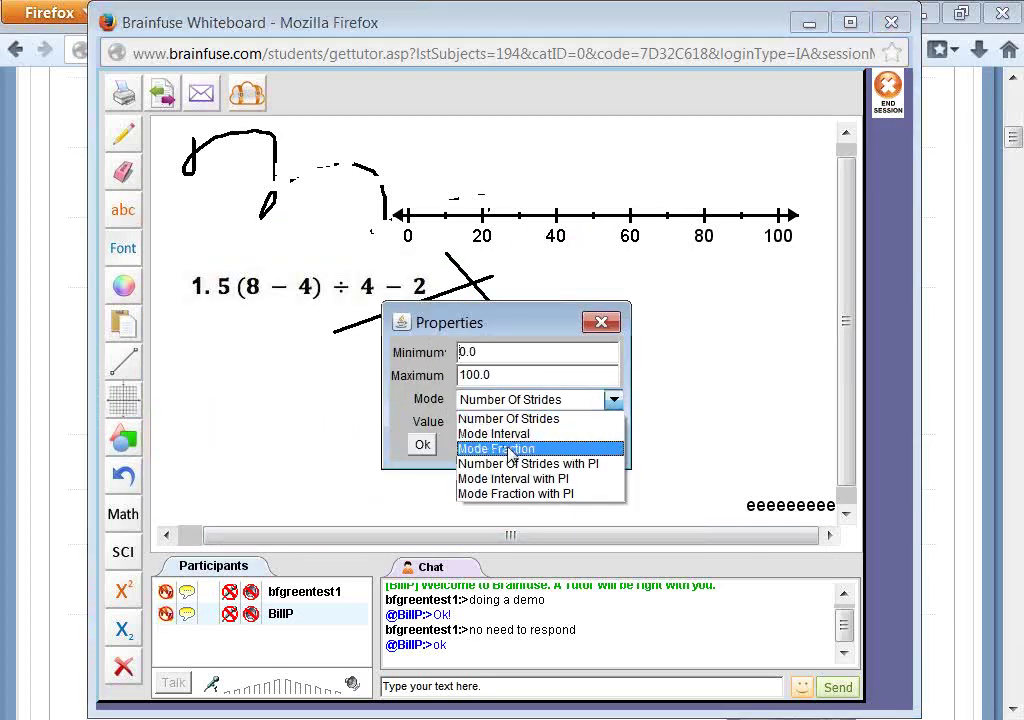
pyautogui.click(425, 396)
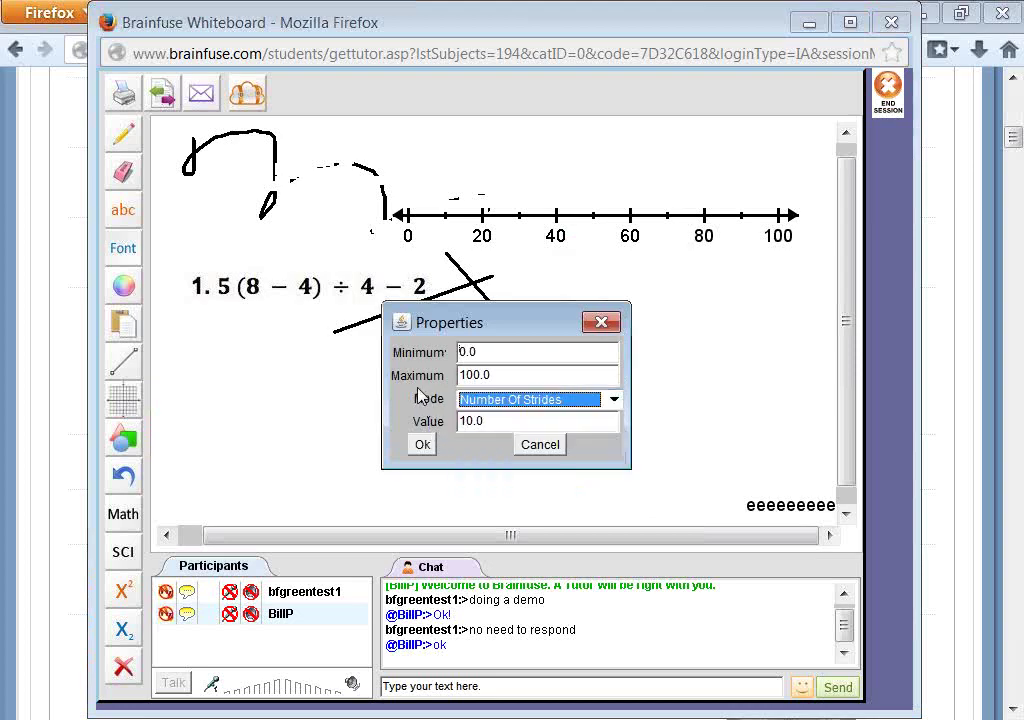
pyautogui.click(601, 321)
pyautogui.click(128, 405)
pyautogui.click(165, 452)
# - Drag out a −10 to 10 coordinate grid and draw two crossing straight lines on it
pyautogui.moveTo(168, 132); pyautogui.dragTo(754, 492)
pyautogui.click(123, 361)
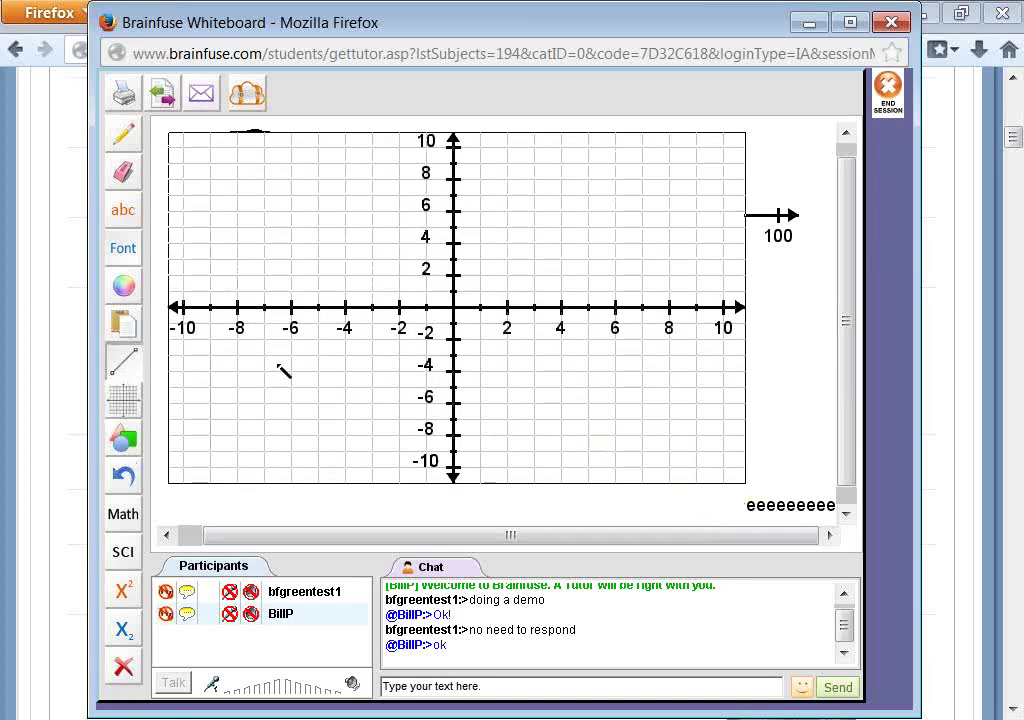
pyautogui.moveTo(313, 364); pyautogui.dragTo(570, 318)
pyautogui.moveTo(530, 284)
pyautogui.mouseDown()
pyautogui.moveTo(613, 414)
pyautogui.moveTo(602, 403)
pyautogui.mouseUp()
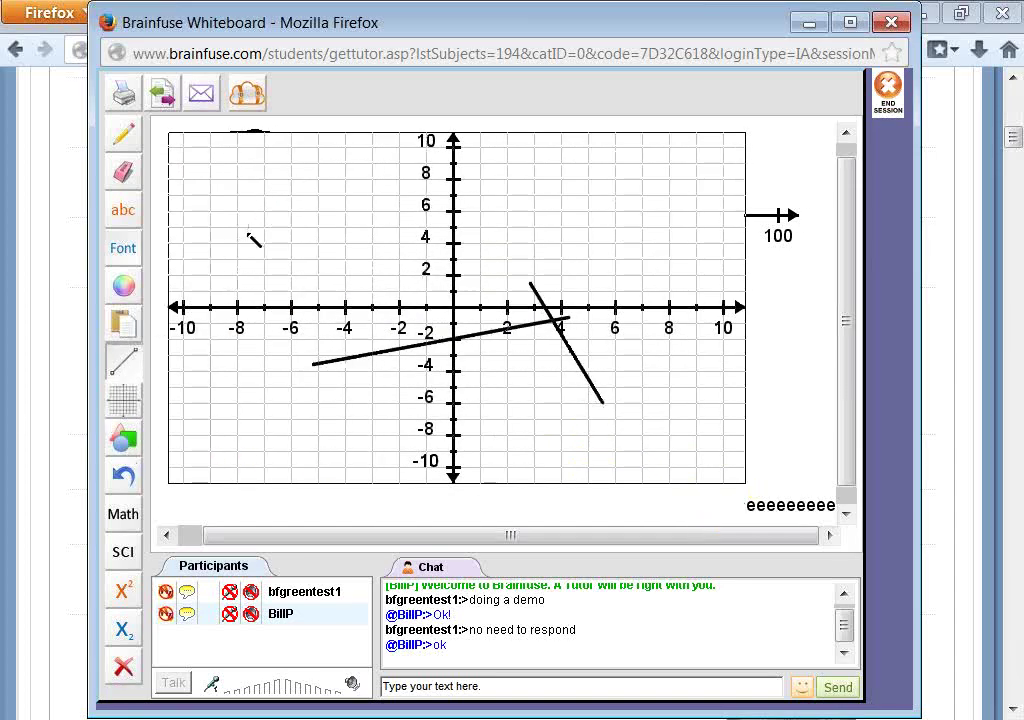
# - Try placing text on the grid, then review Graph Properties, keeping Mode Interval
pyautogui.click(123, 210)
pyautogui.click(238, 255)
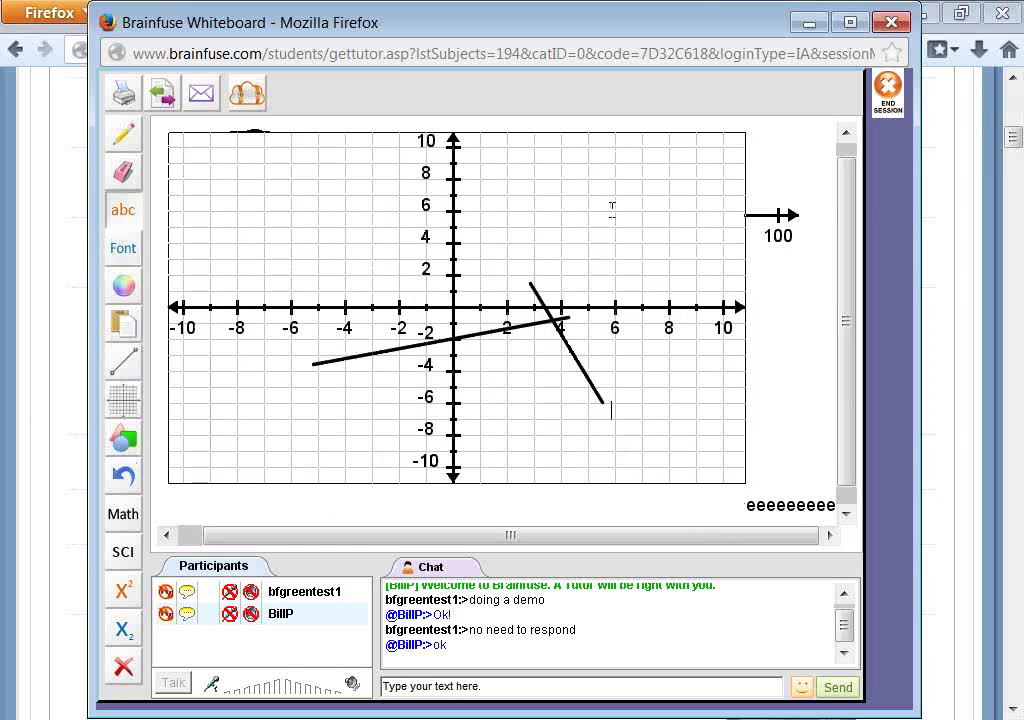
pyautogui.click(349, 194)
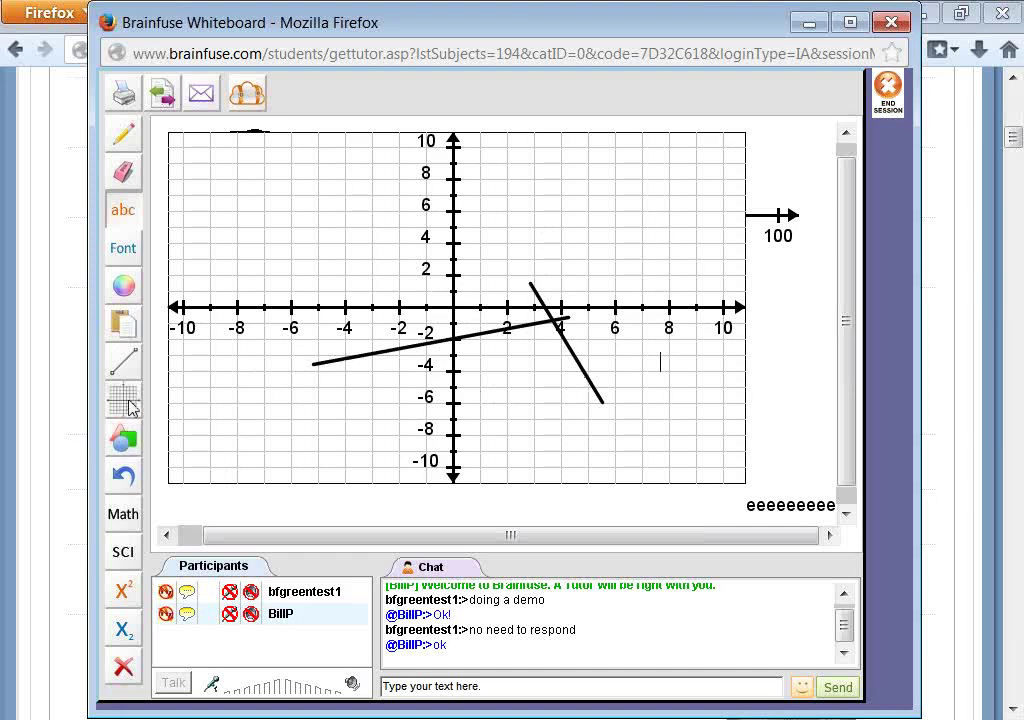
pyautogui.moveTo(128, 404)
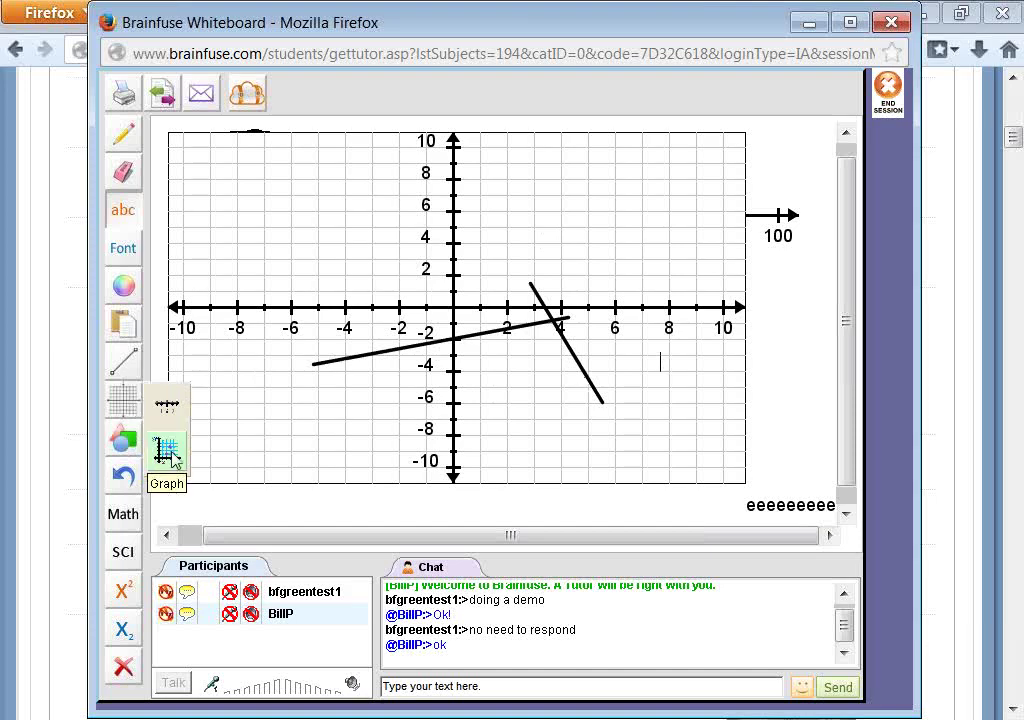
pyautogui.click(168, 455)
pyautogui.click(612, 390)
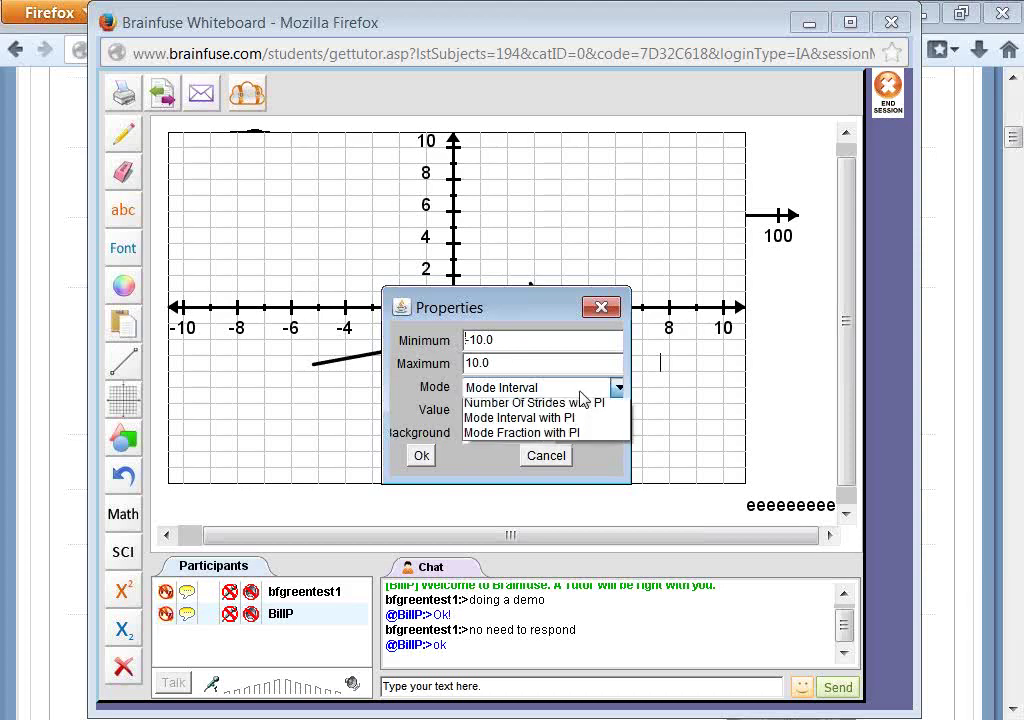
pyautogui.click(619, 316)
pyautogui.click(617, 313)
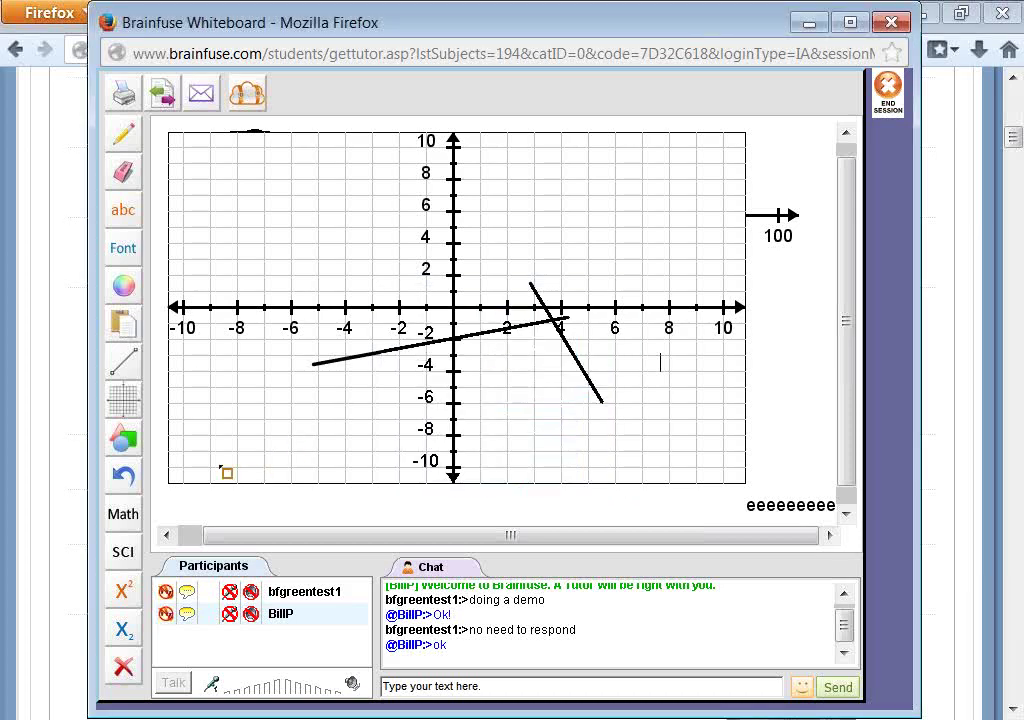
pyautogui.click(128, 441)
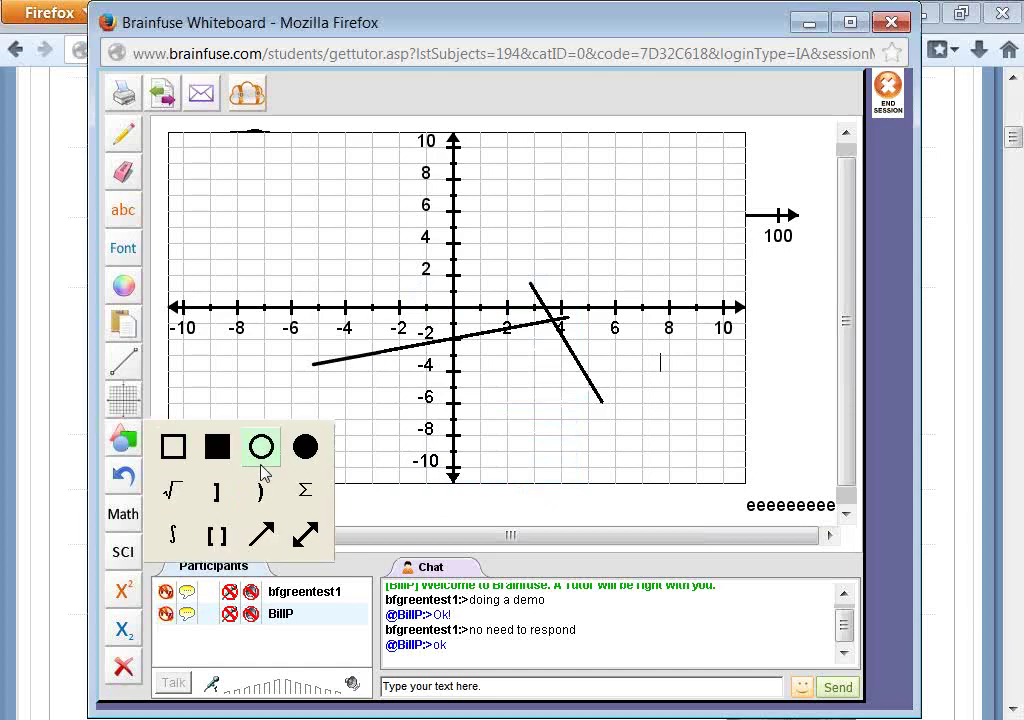
# - Stamp three black Σ symbols on the graph, including a tall narrow one near −8
pyautogui.click(305, 490)
pyautogui.moveTo(558, 250); pyautogui.dragTo(652, 418)
pyautogui.moveTo(302, 226); pyautogui.dragTo(410, 336)
pyautogui.moveTo(257, 190); pyautogui.dragTo(247, 441)
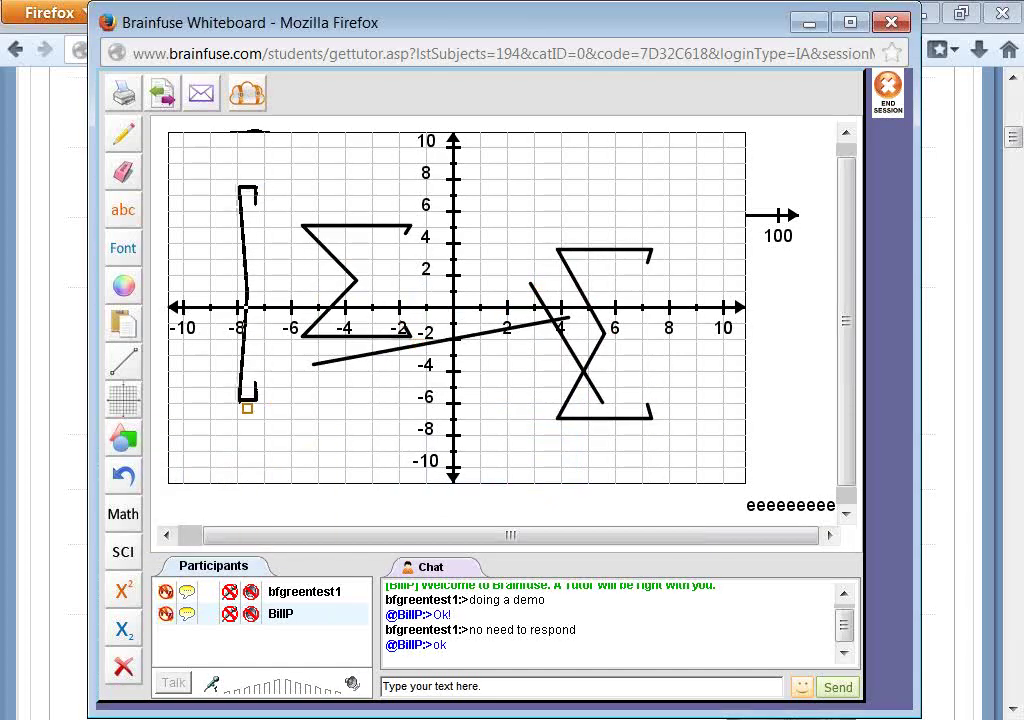
# - Switch the colour to blue and stamp two more Σ symbols, one across the right half
pyautogui.click(136, 285)
pyautogui.click(126, 287)
pyautogui.click(259, 341)
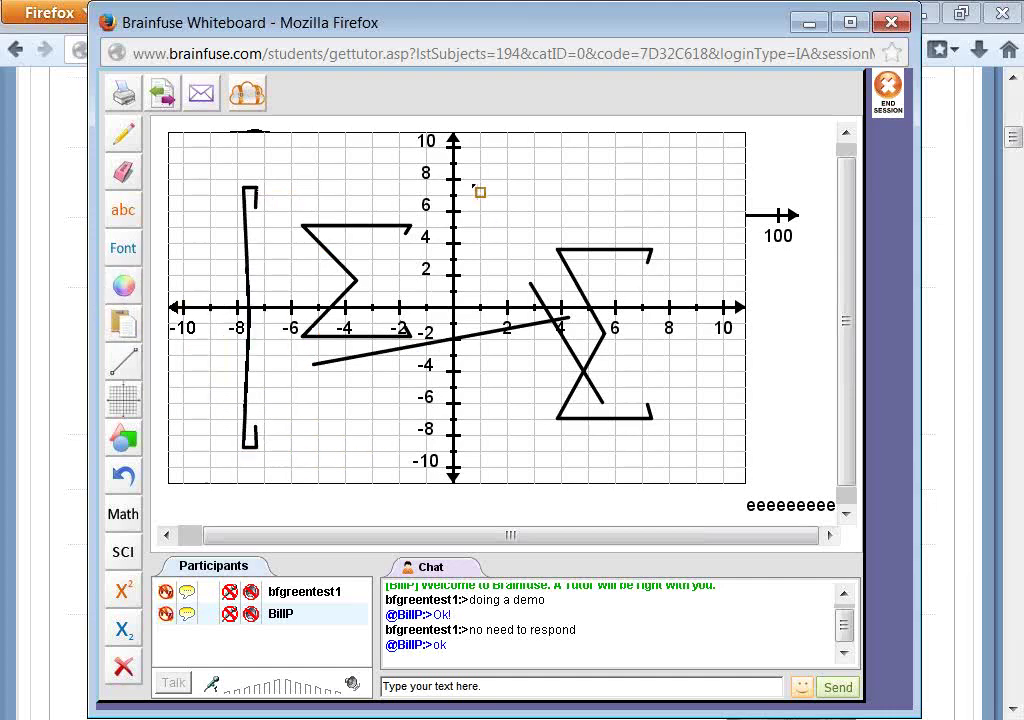
pyautogui.moveTo(474, 185); pyautogui.dragTo(664, 409)
pyautogui.moveTo(229, 415); pyautogui.dragTo(338, 489)
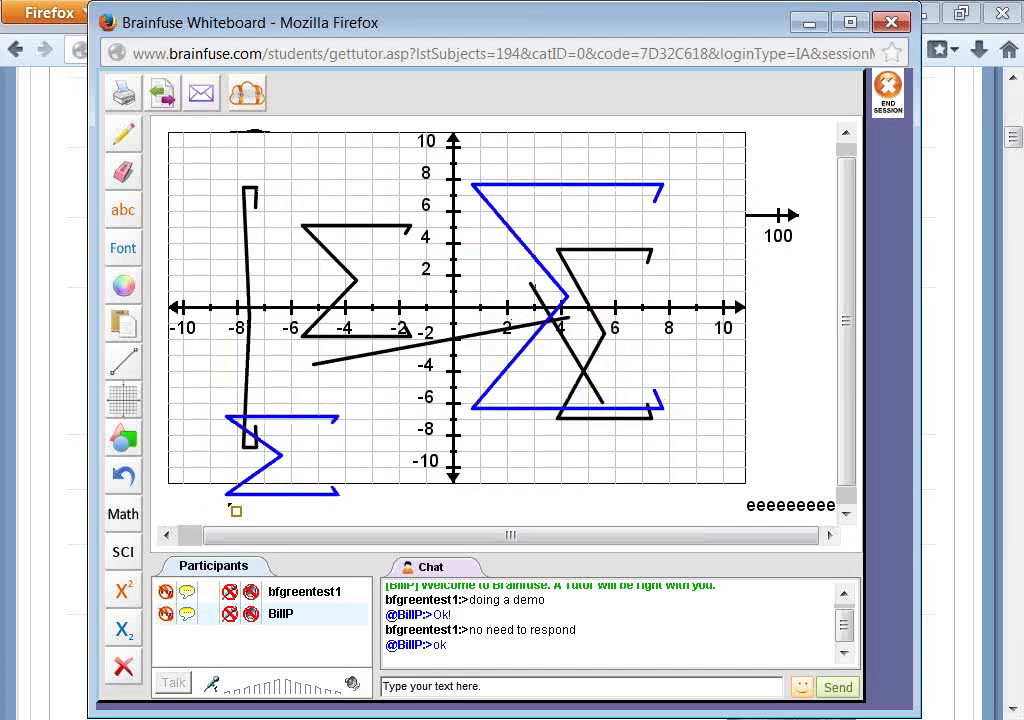
# - Add a tall blue curved bracket beside the bottom of the y-axis
pyautogui.click(123, 440)
pyautogui.click(213, 537)
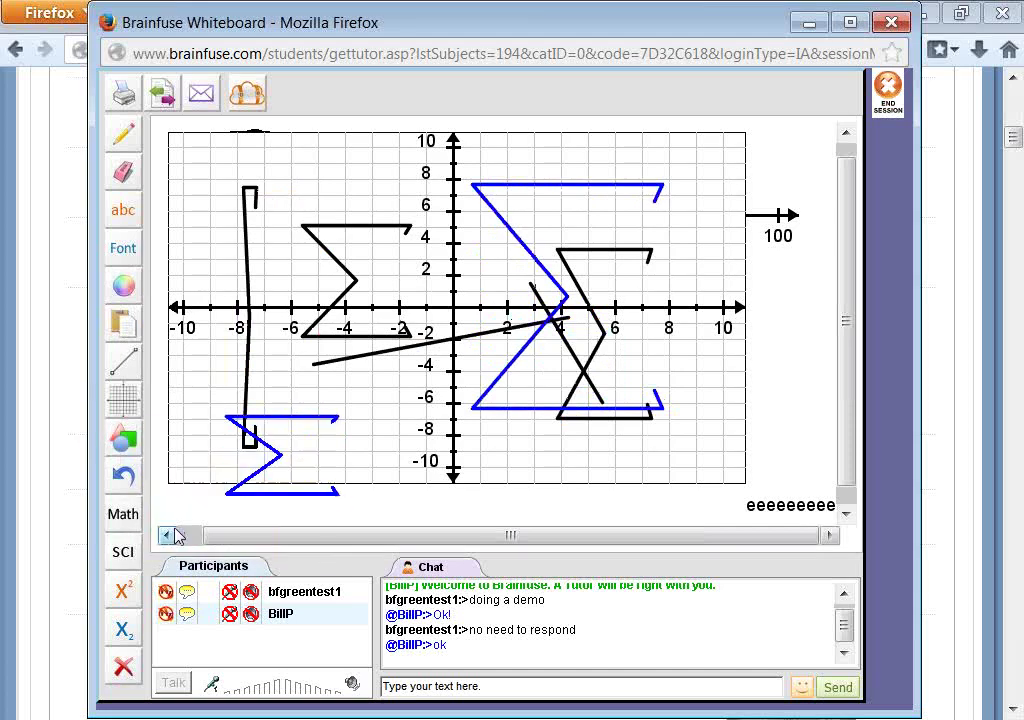
pyautogui.moveTo(441, 362); pyautogui.dragTo(424, 490)
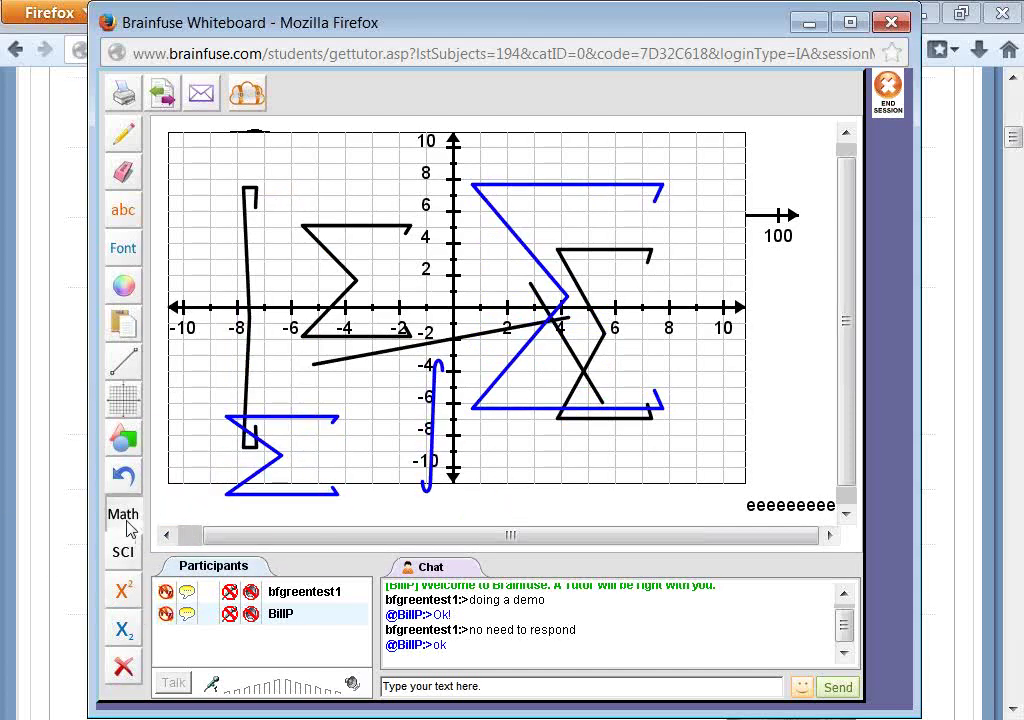
pyautogui.click(127, 516)
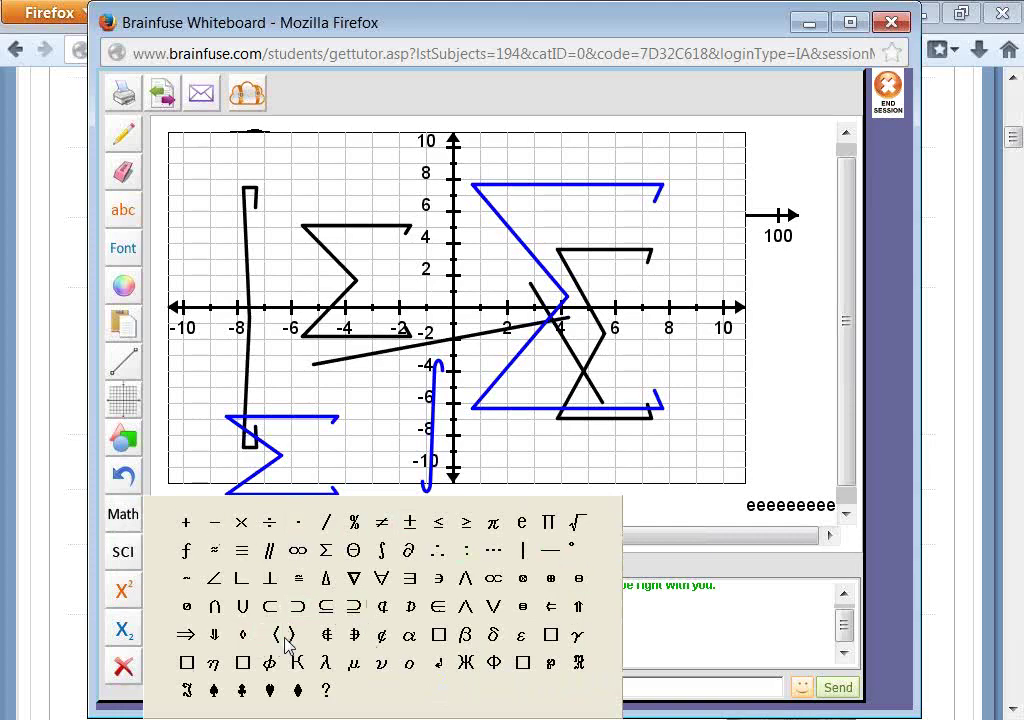
# - Insert π and Ω as text near the top left at font size 30
pyautogui.click(285, 172)
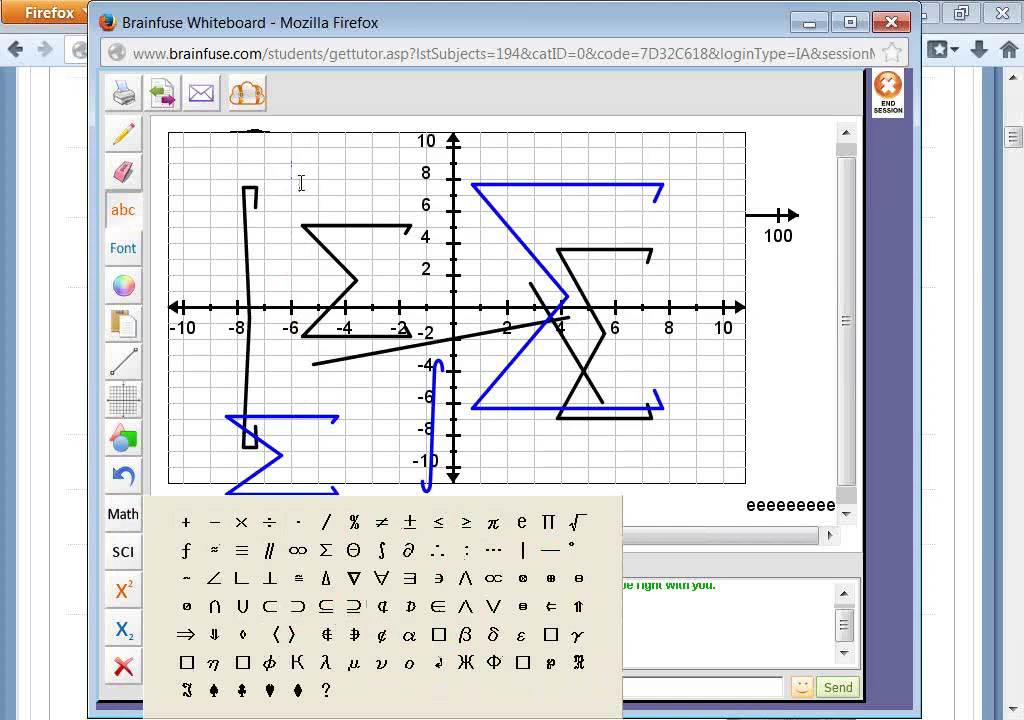
pyautogui.click(123, 248)
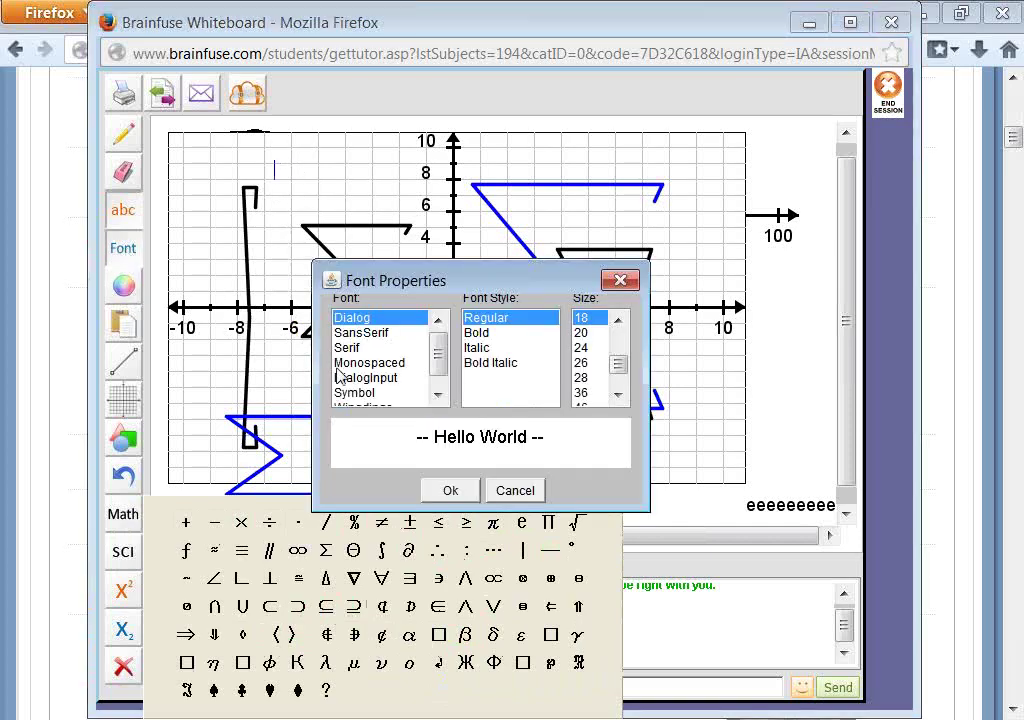
pyautogui.click(586, 393)
pyautogui.click(451, 490)
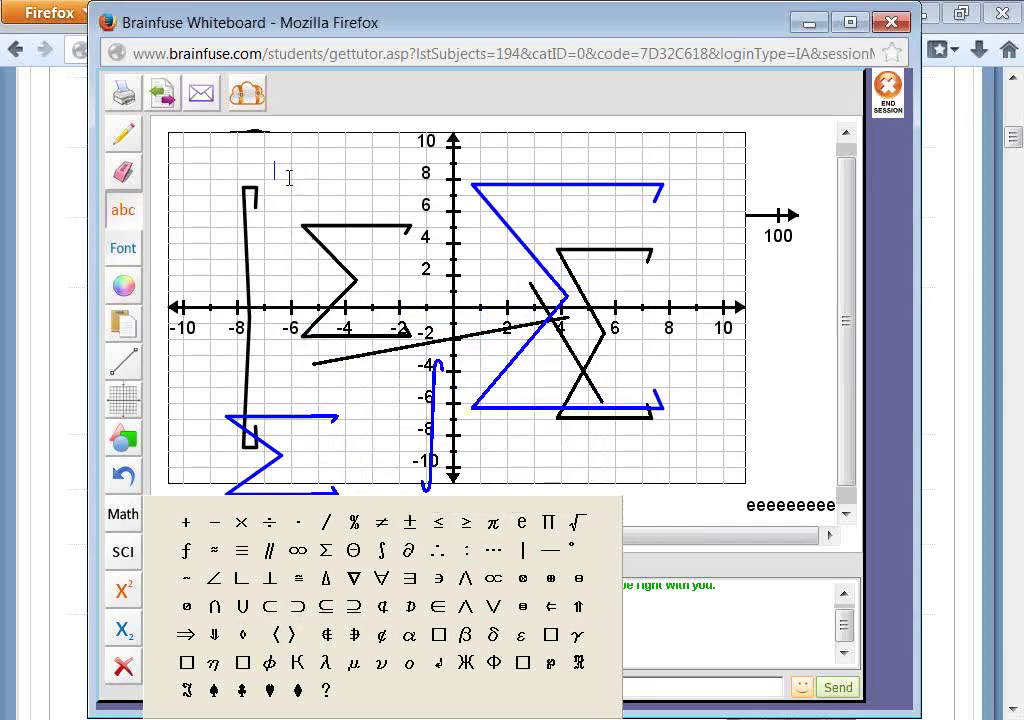
pyautogui.click(493, 522)
pyautogui.click(125, 554)
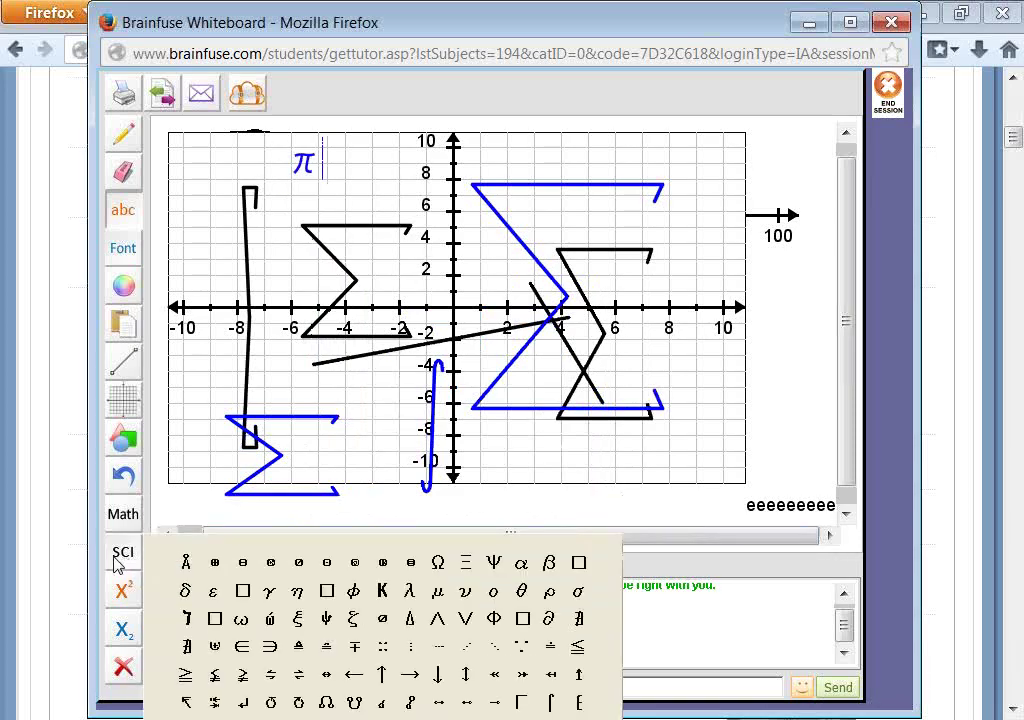
pyautogui.click(437, 565)
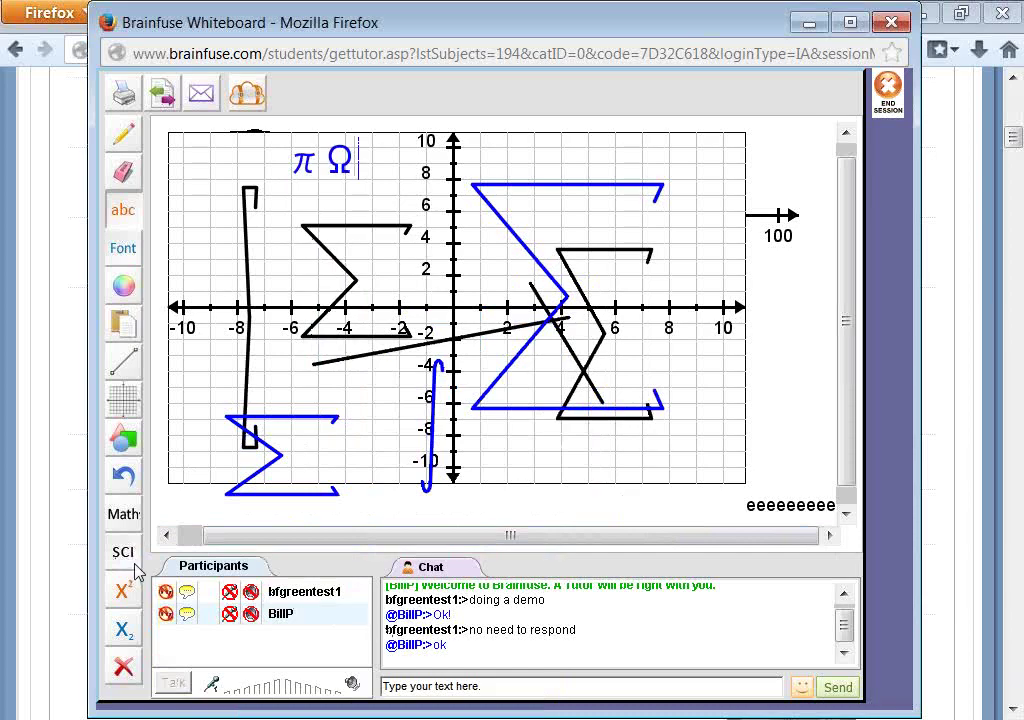
# - Add the expression x²y₃ with a subscript 3 near the lower right of the grid
pyautogui.click(519, 455)
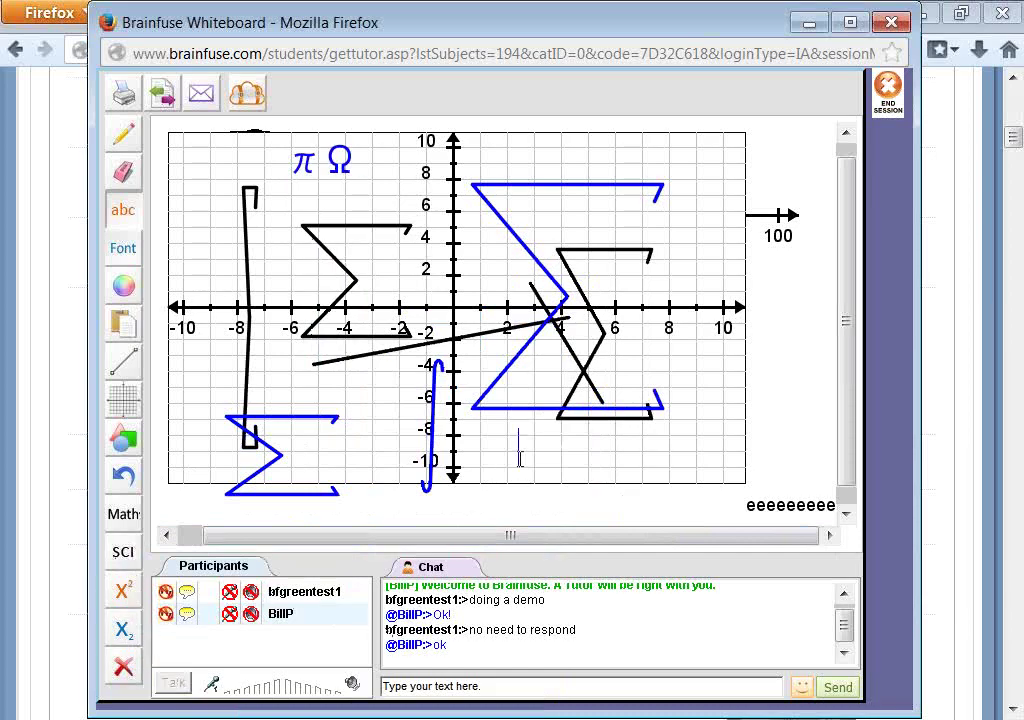
pyautogui.write('X')
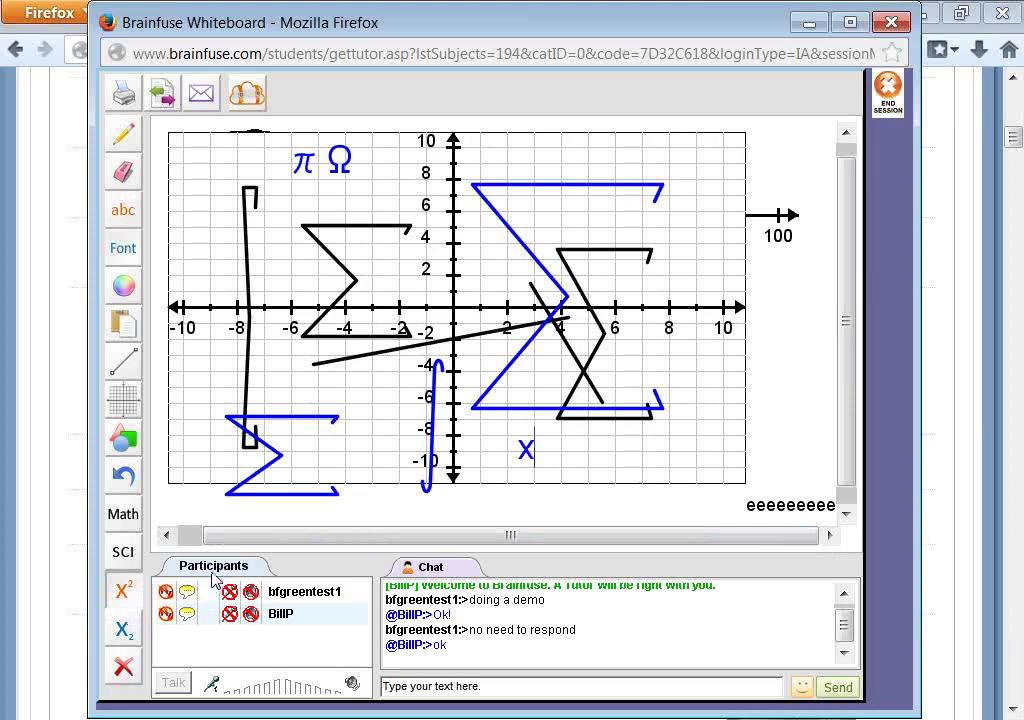
pyautogui.write('2')
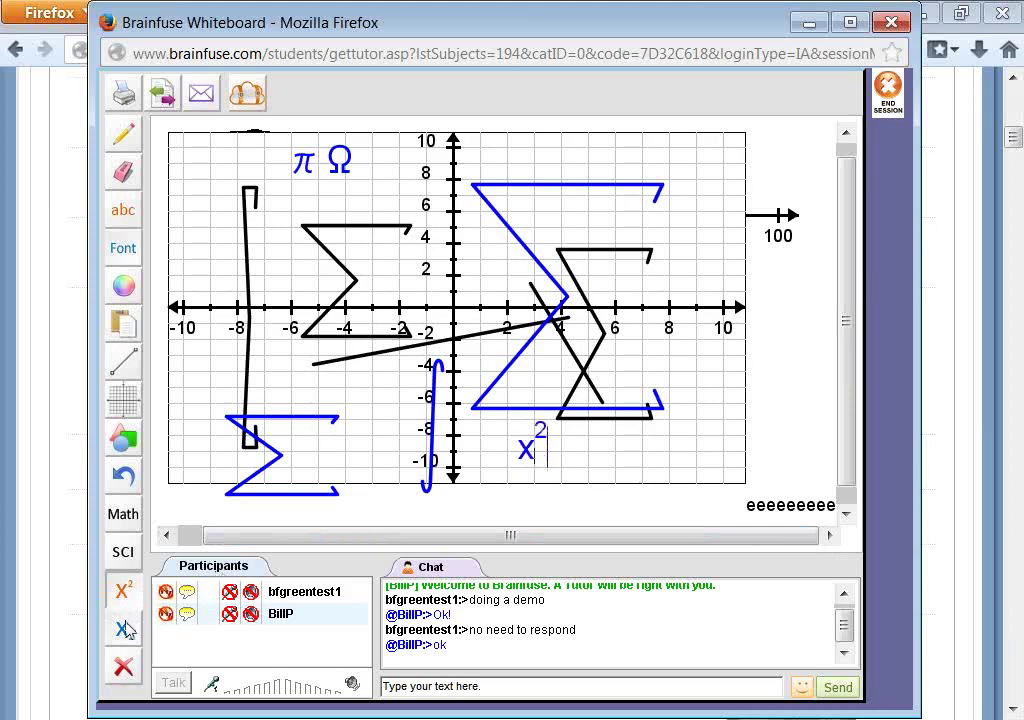
pyautogui.write('y')
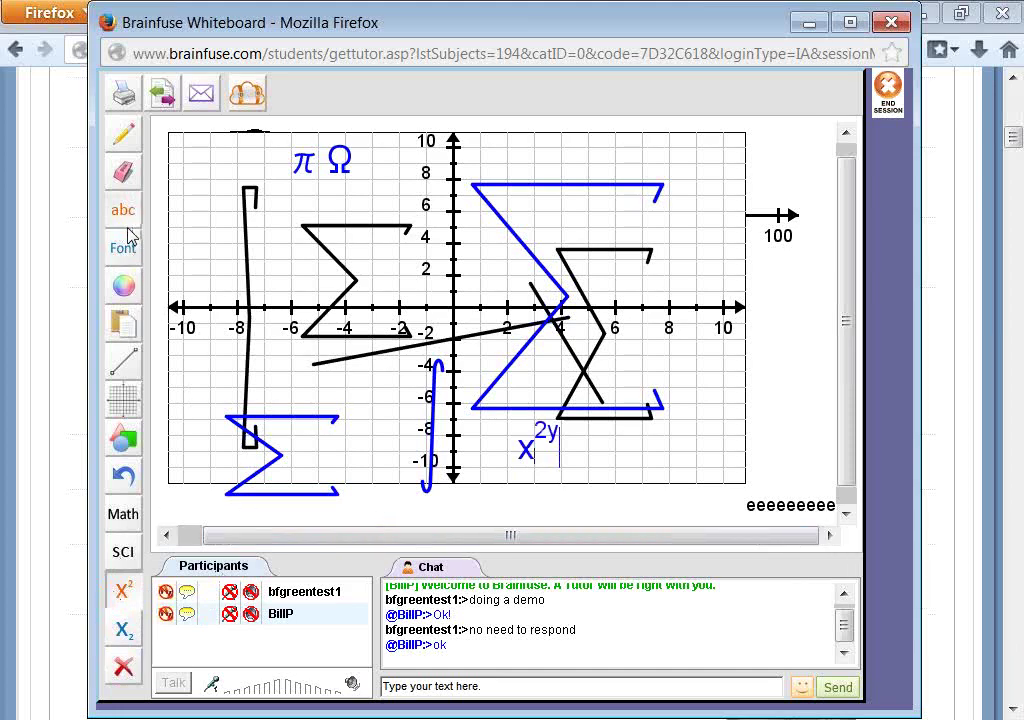
pyautogui.write('y')
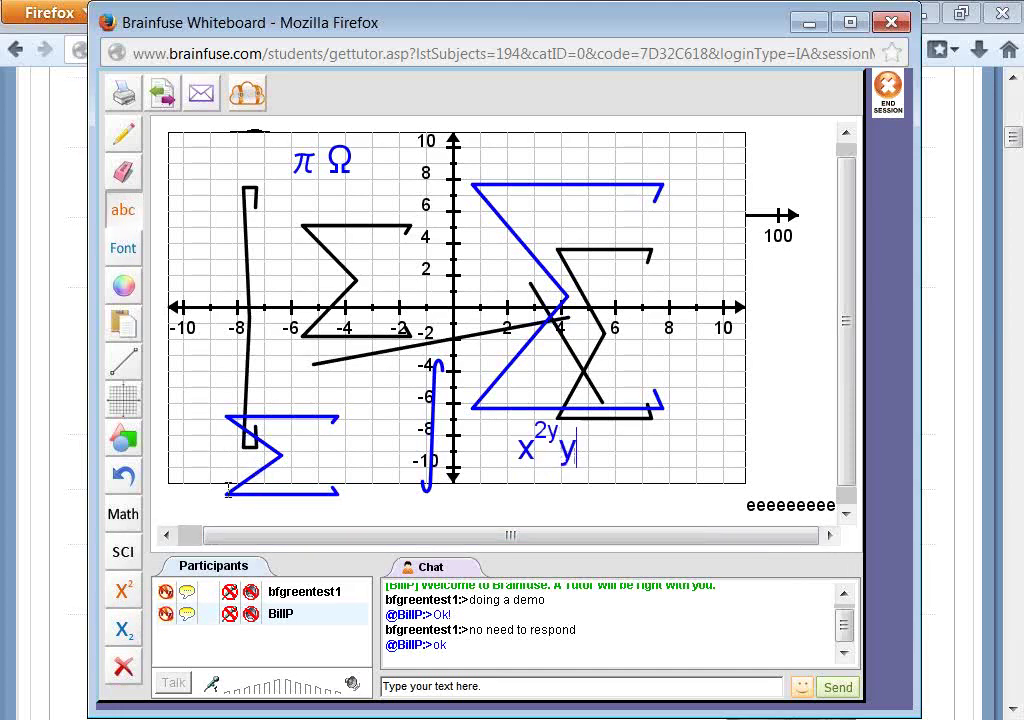
pyautogui.click(121, 638)
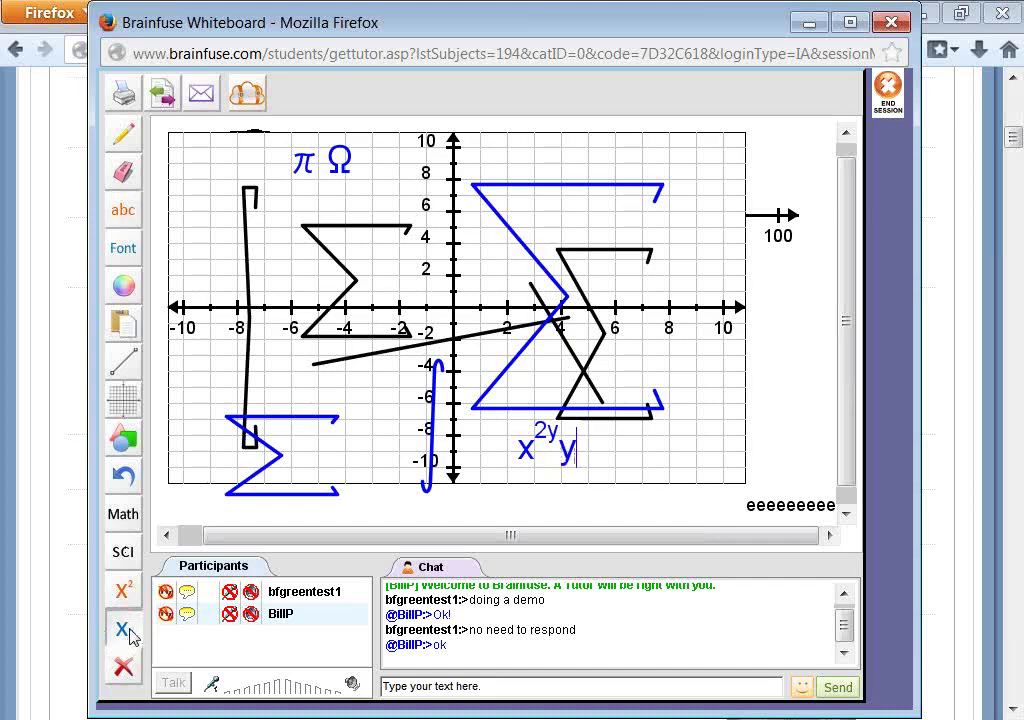
pyautogui.write('3')
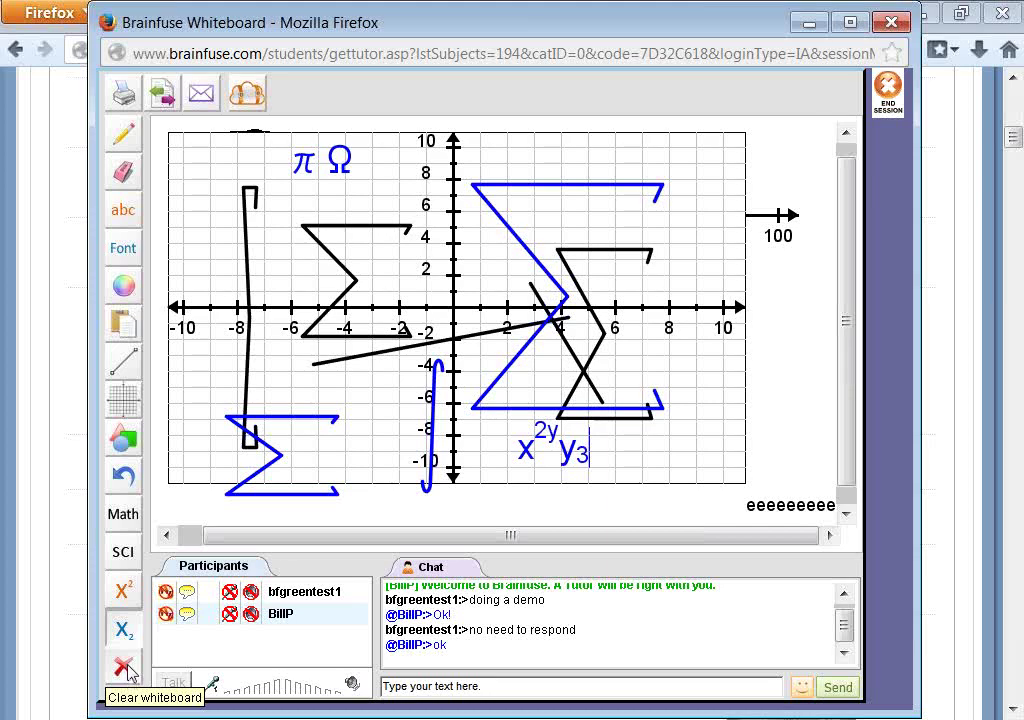
# - Undo the x²y₃ text, π Ω text and blue curve, then erase marks along the x-axis
pyautogui.click(124, 479)
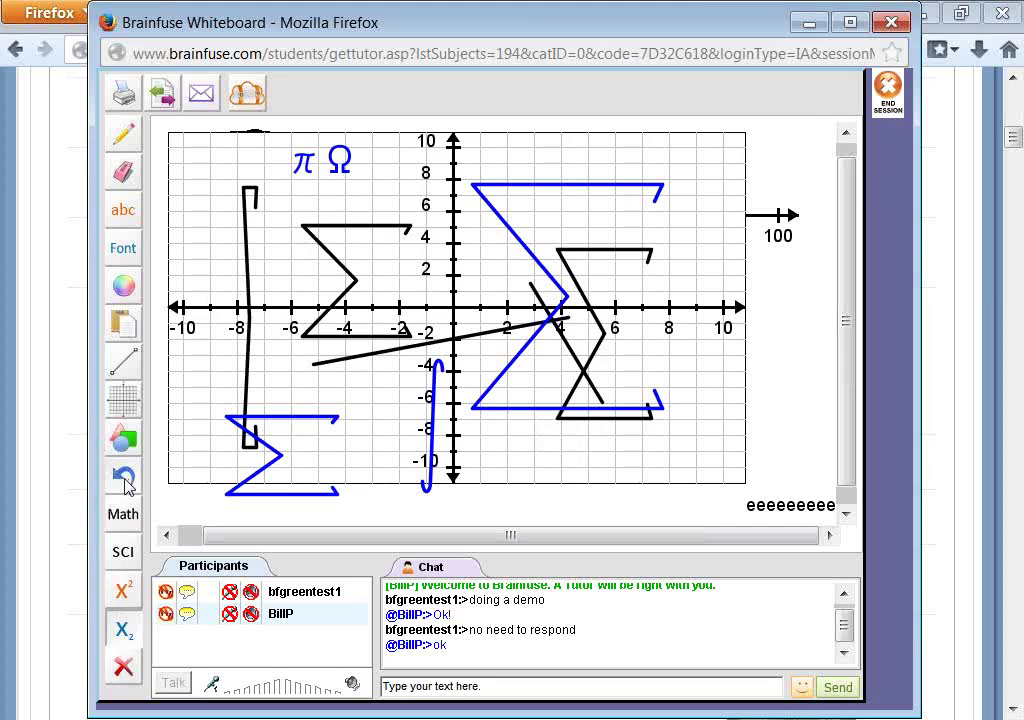
pyautogui.click(124, 479)
pyautogui.click(124, 479)
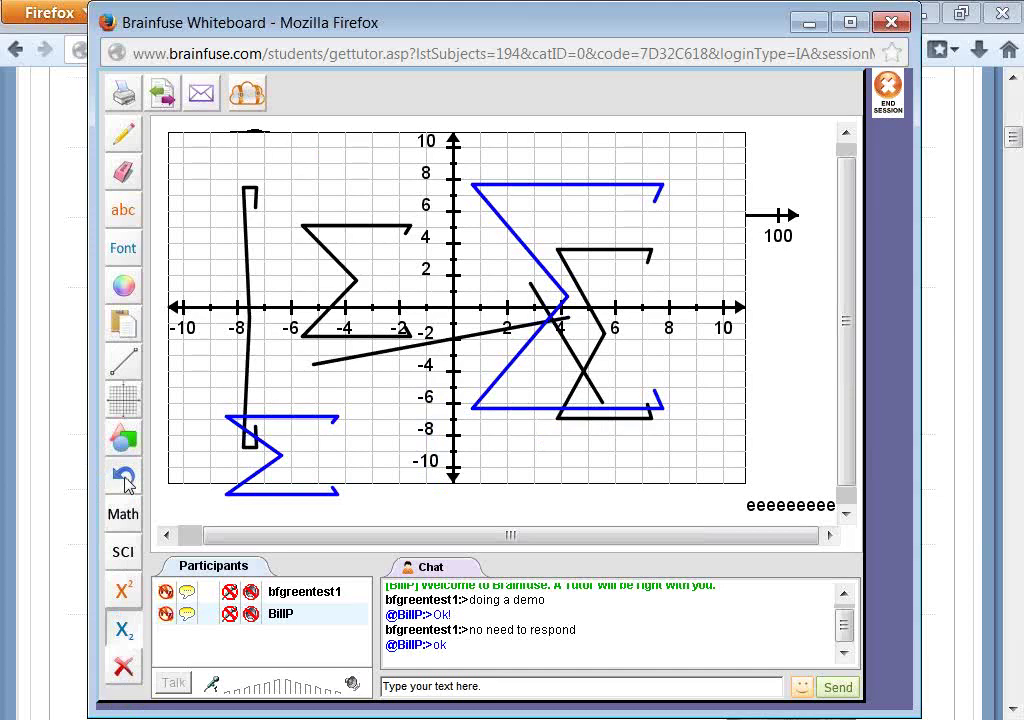
pyautogui.click(124, 172)
pyautogui.moveTo(505, 283); pyautogui.dragTo(727, 327)
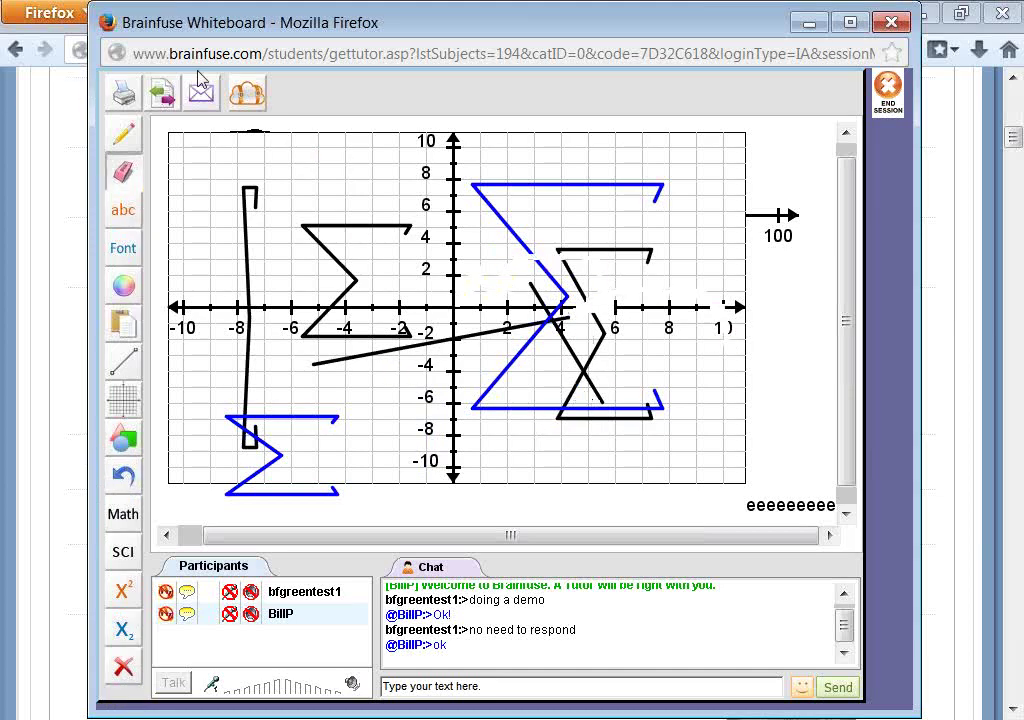
# - Minimize the whiteboard, return home, and open Past Sessions from the Expert Help services
pyautogui.click(809, 22)
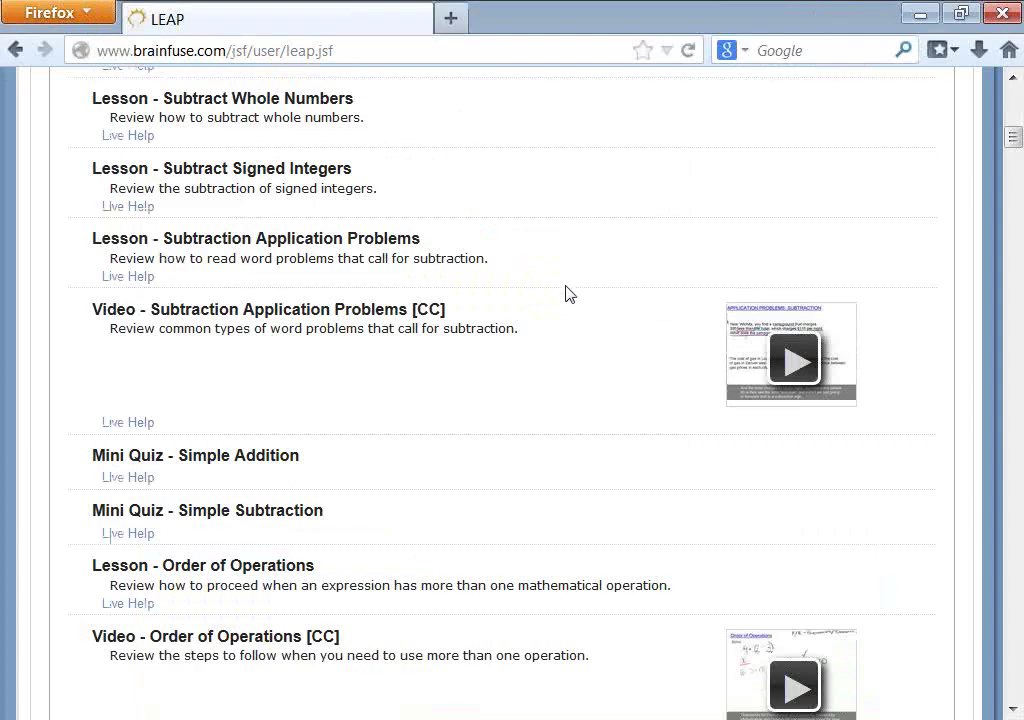
pyautogui.scroll(10, 558, 290)
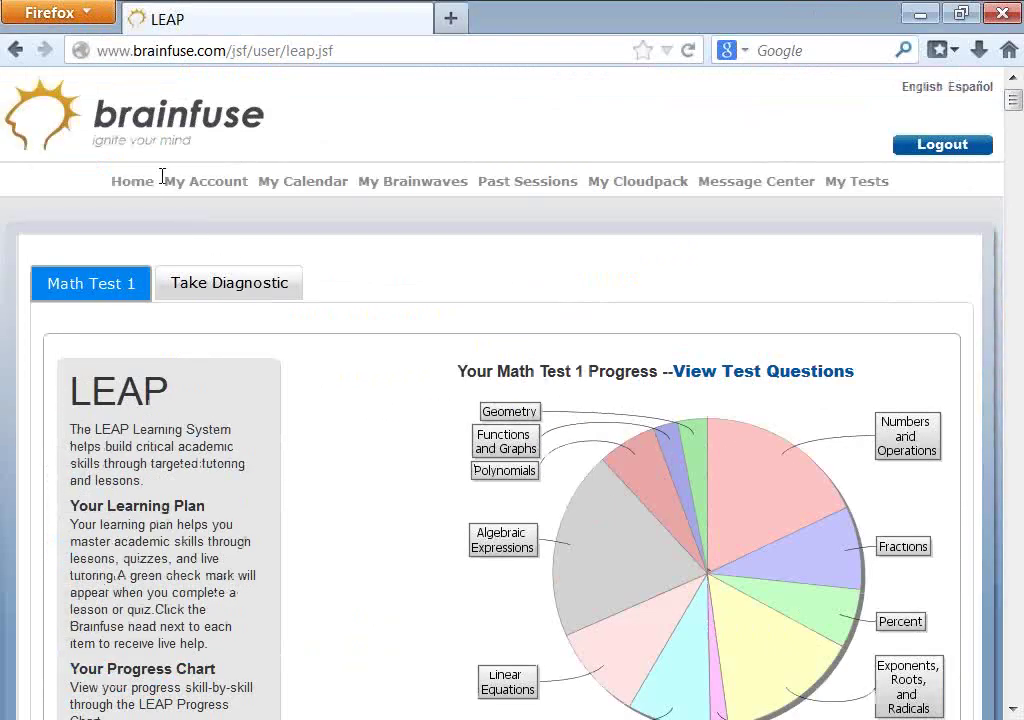
pyautogui.click(134, 181)
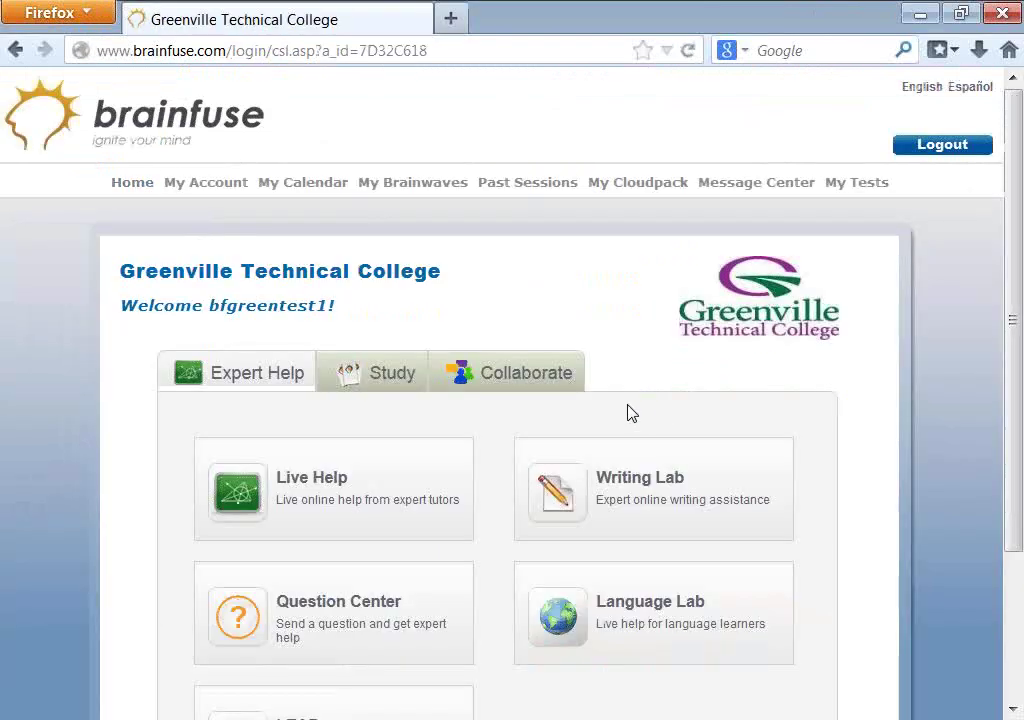
pyautogui.click(522, 374)
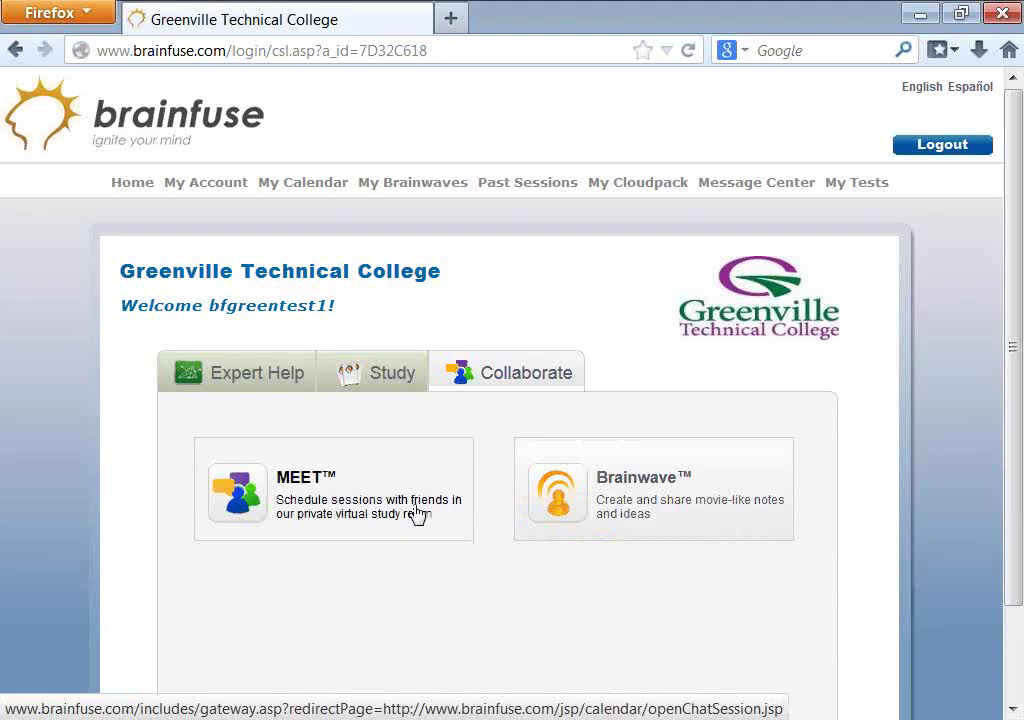
pyautogui.click(236, 378)
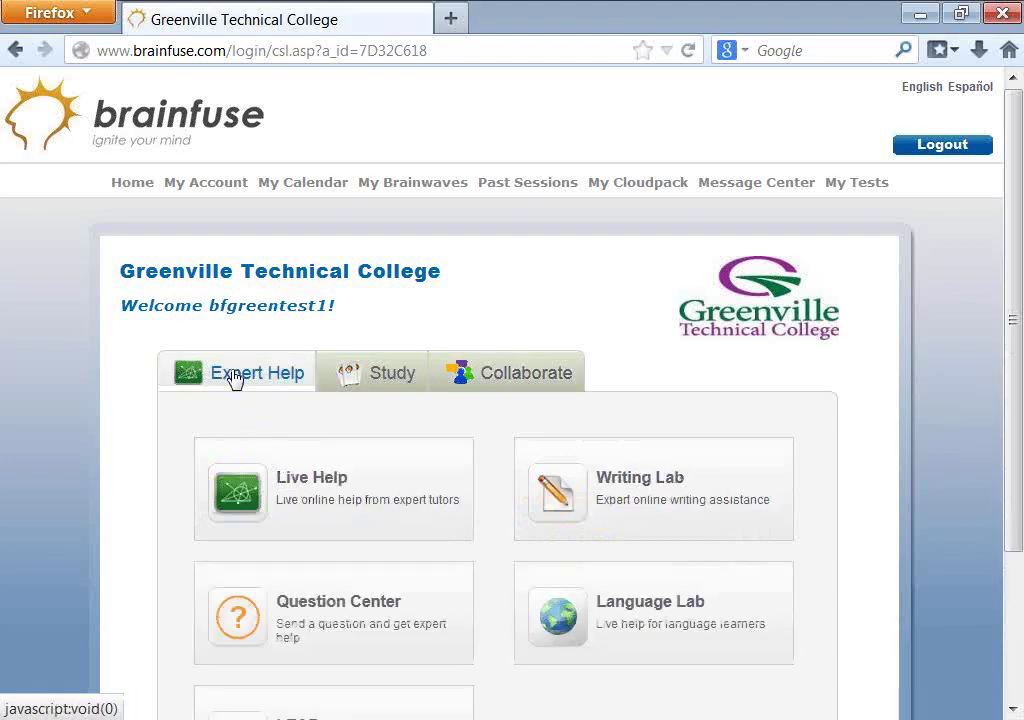
pyautogui.click(528, 183)
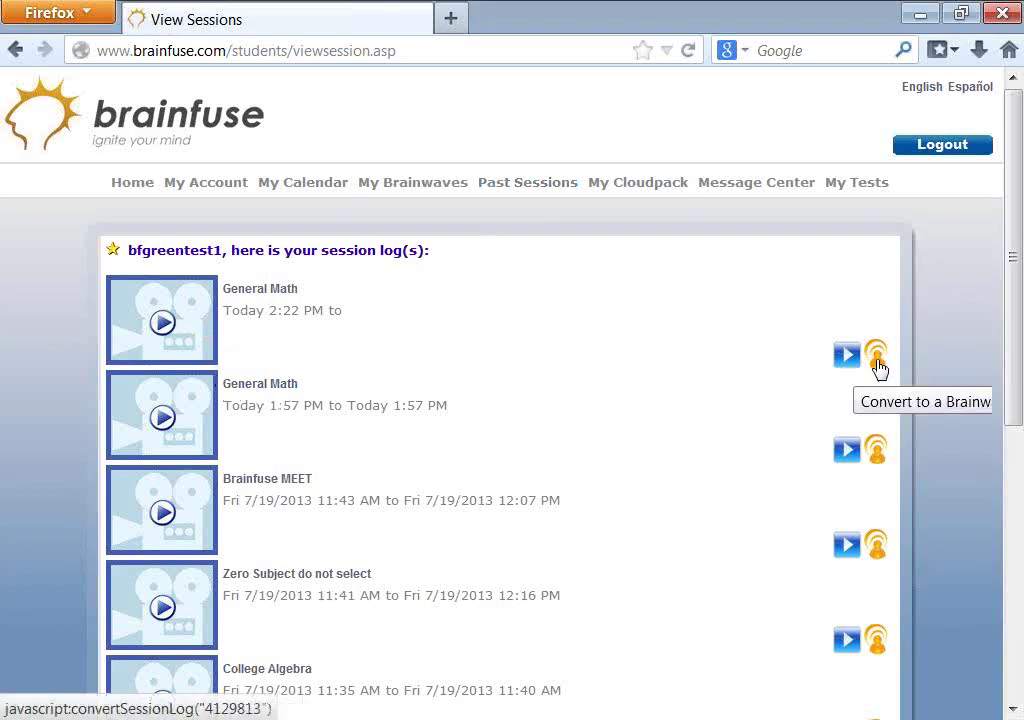
# - Review the latest General Math session transcript, then go back to the college home page
pyautogui.click(268, 290)
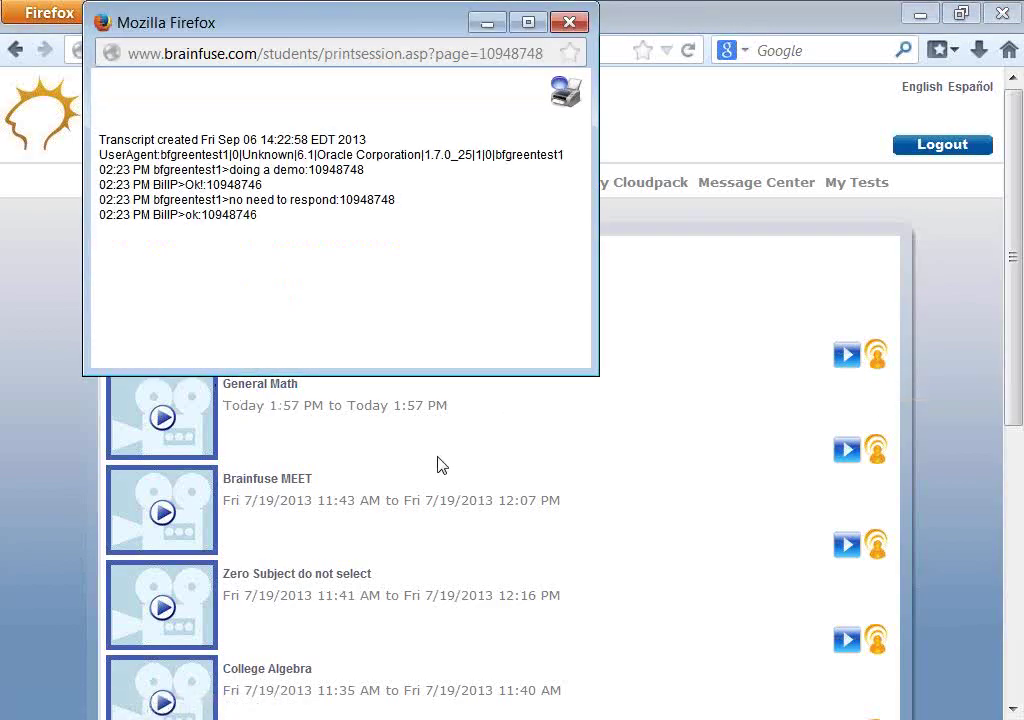
pyautogui.click(569, 22)
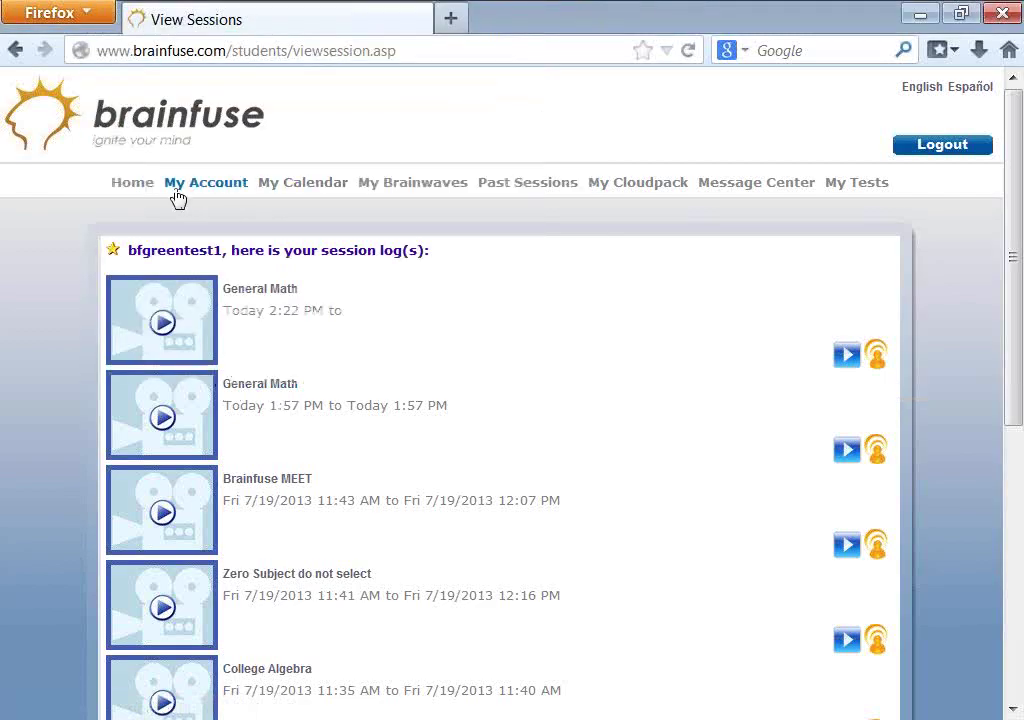
pyautogui.click(131, 184)
# - Start a new Live Help whiteboard session from the home page tiles
pyautogui.scroll(-3, 446, 530)
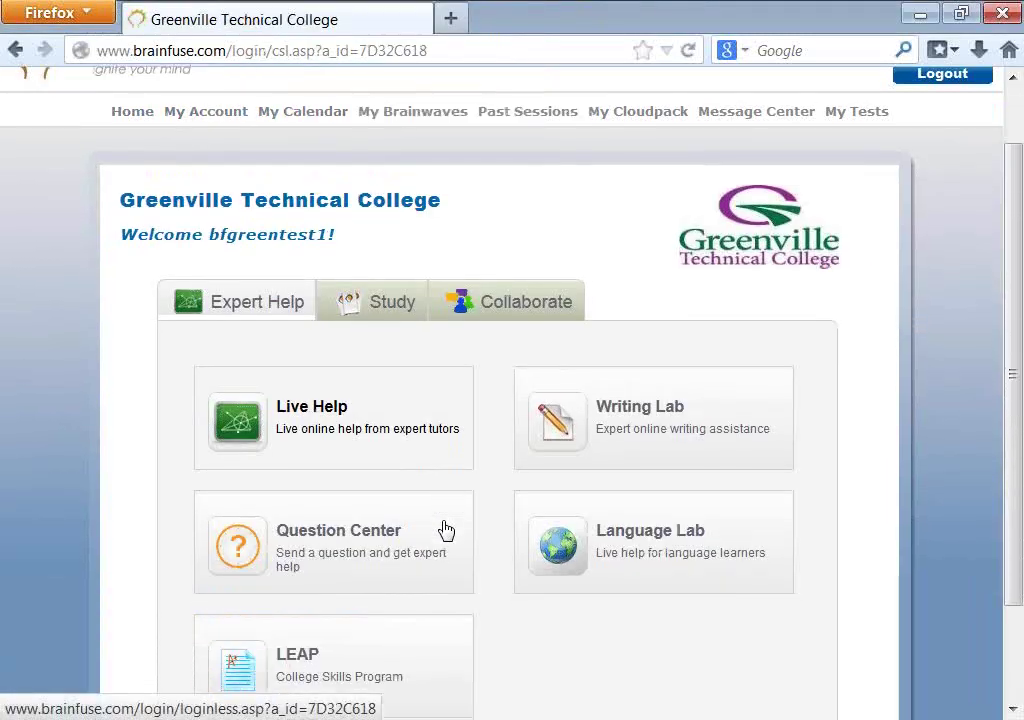
pyautogui.scroll(2, 446, 530)
pyautogui.scroll(2, 446, 530)
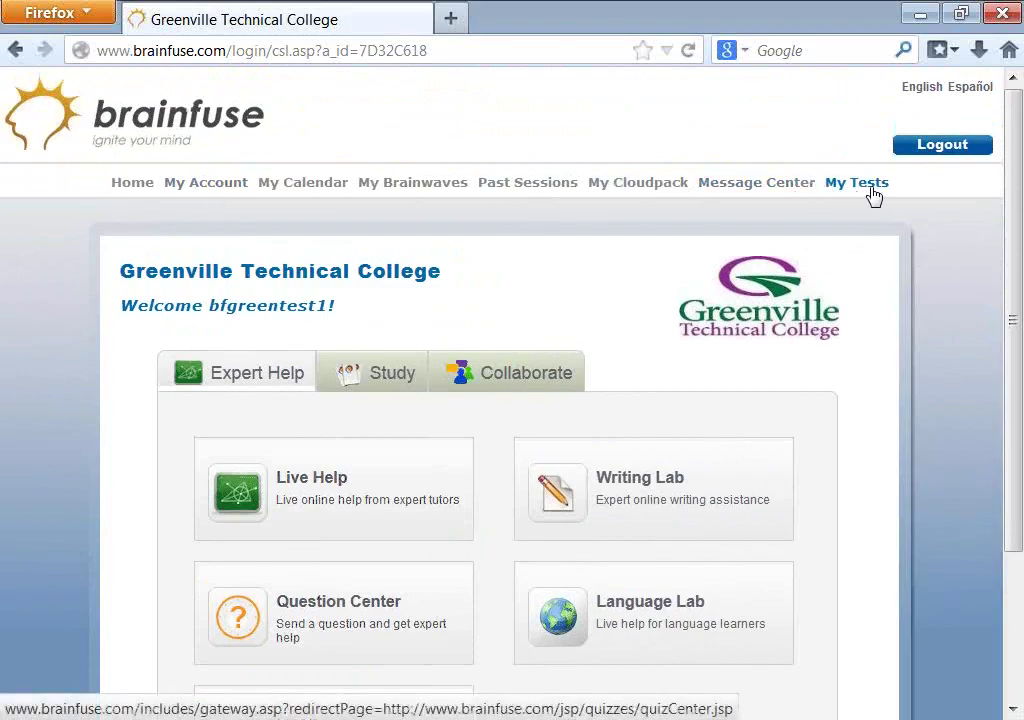
pyautogui.scroll(-2, 660, 388)
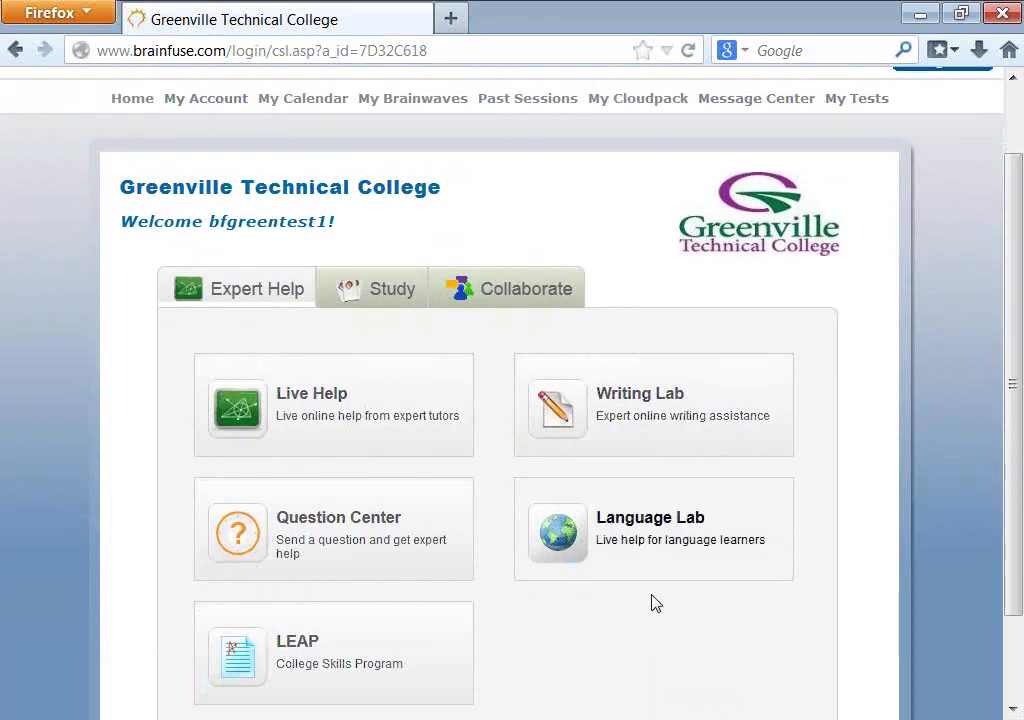
pyautogui.scroll(1, 510, 606)
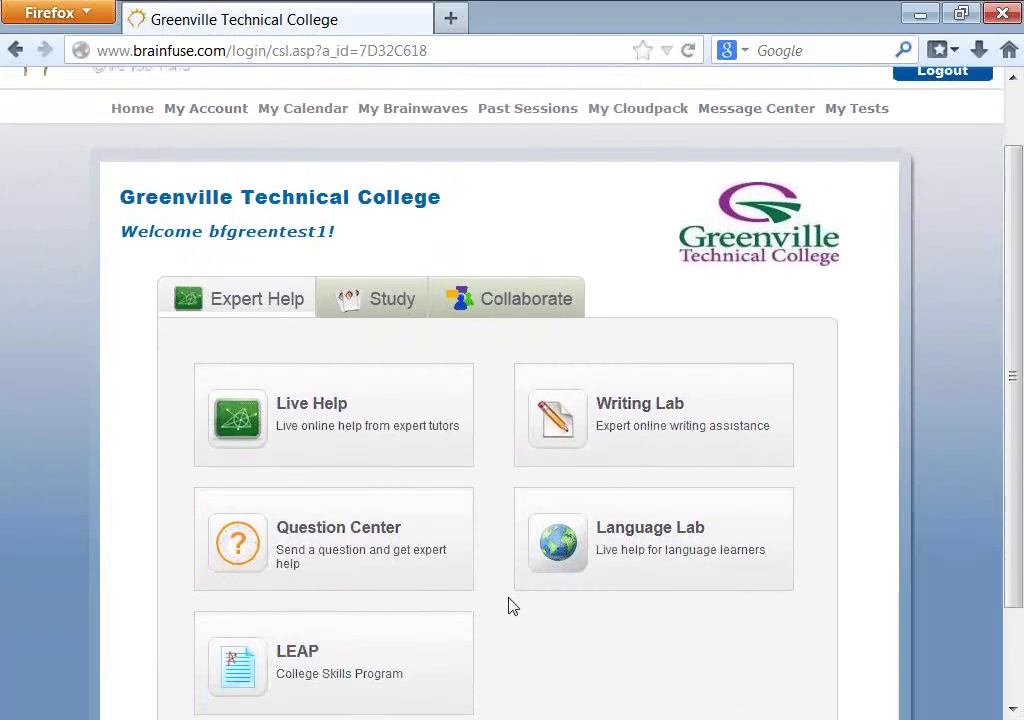
pyautogui.scroll(2, 510, 606)
pyautogui.click(300, 485)
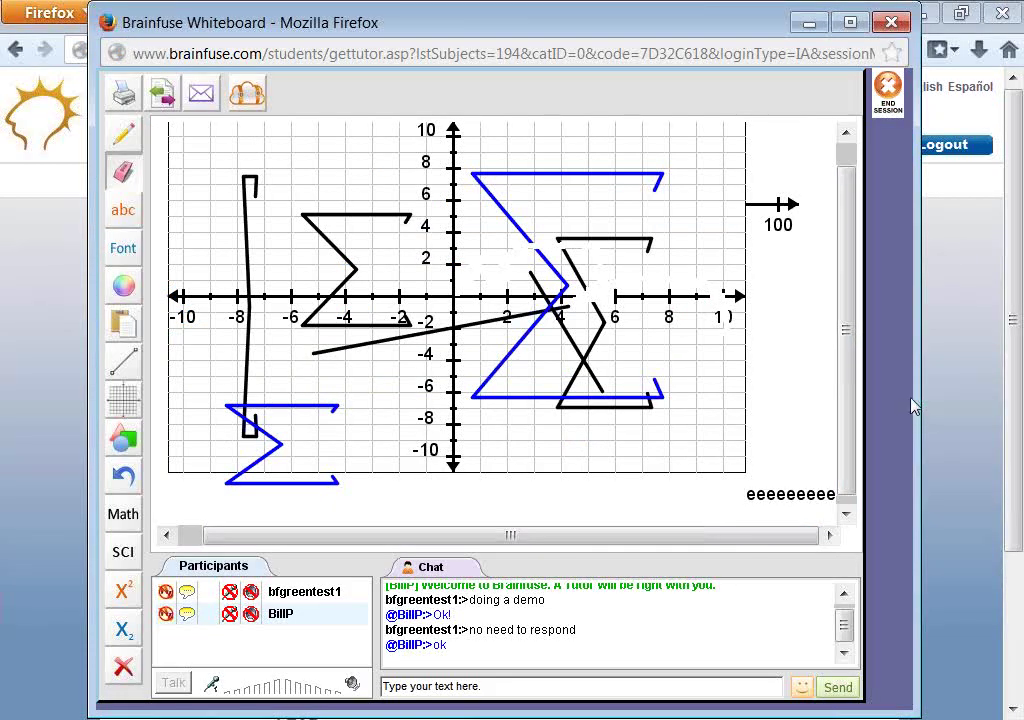
# - Glance at the Notepad note, minimize it, and end the whiteboard tutoring session
pyautogui.hotkey('alt', 'Tab')
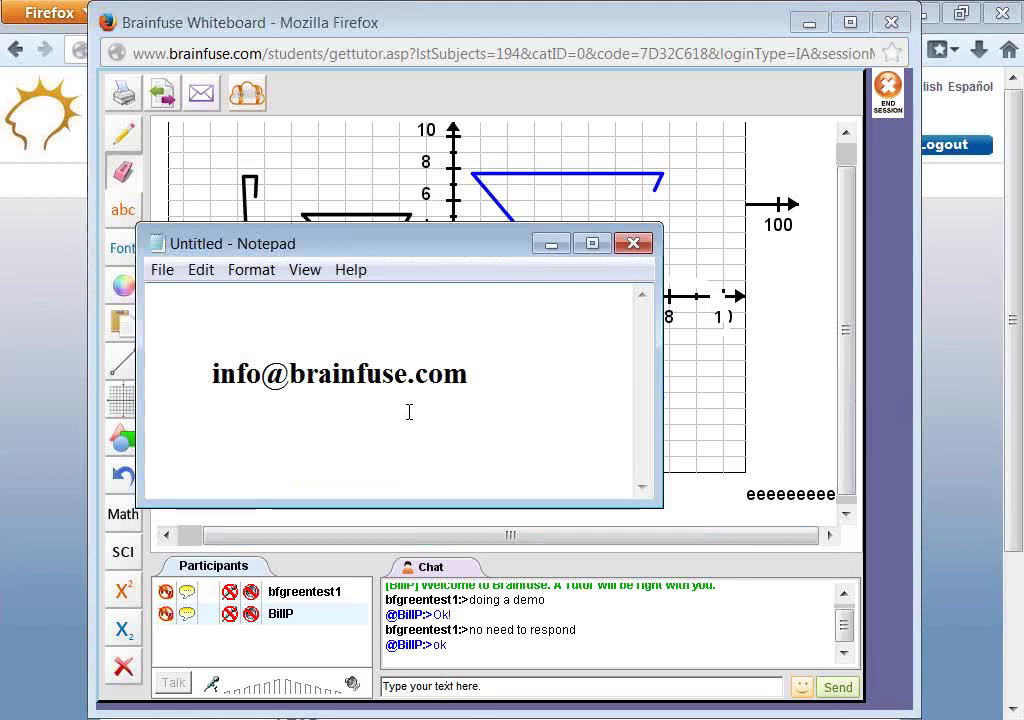
pyautogui.click(551, 250)
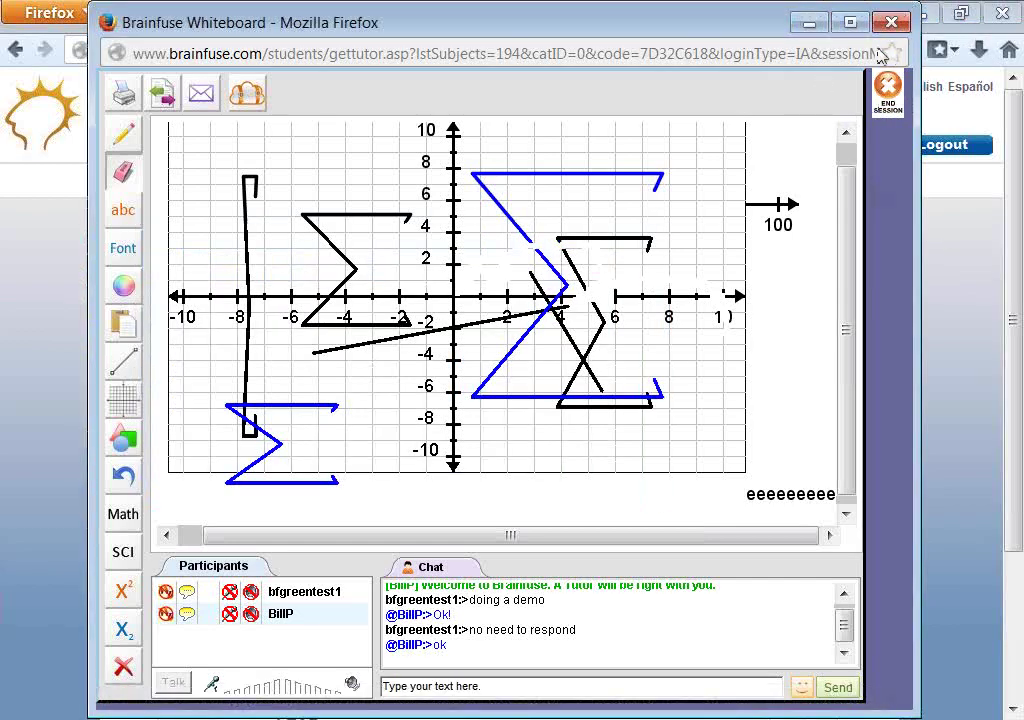
pyautogui.click(888, 92)
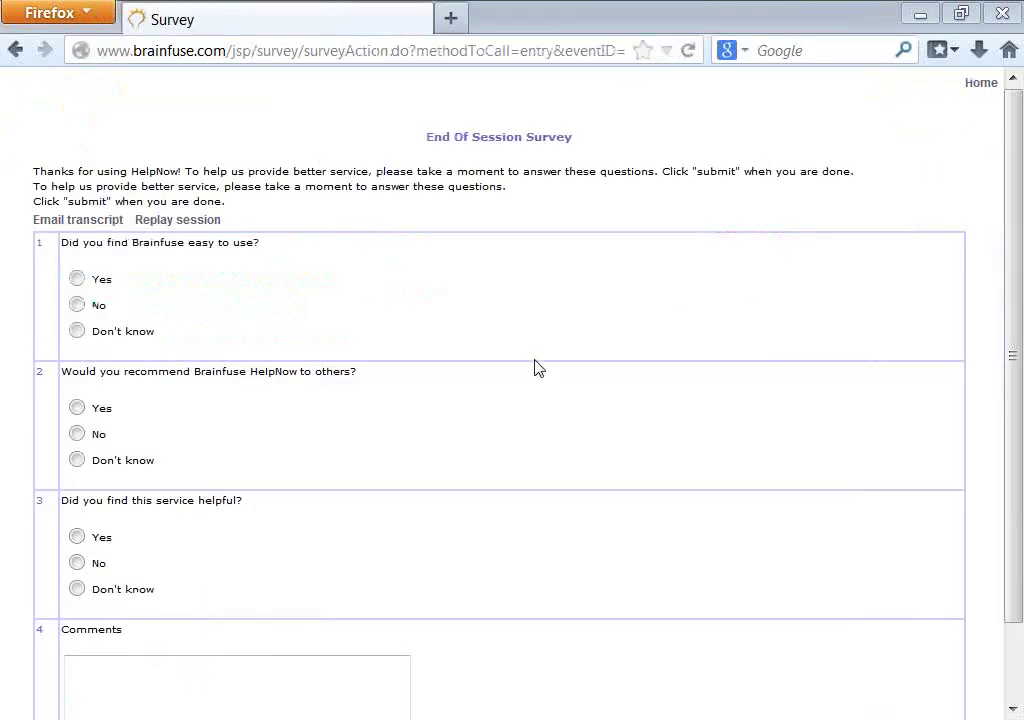
# - Skim the End Of Session Survey without answering and return to the Greenville Technical College home page
pyautogui.scroll(-1, 395, 545)
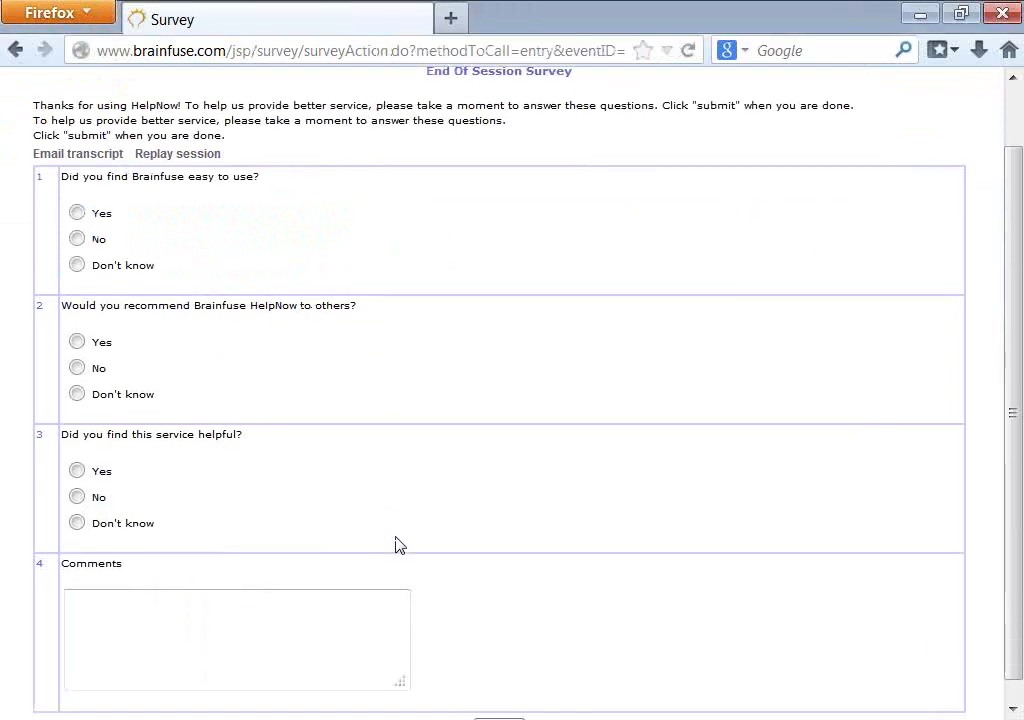
pyautogui.scroll(-1, 395, 545)
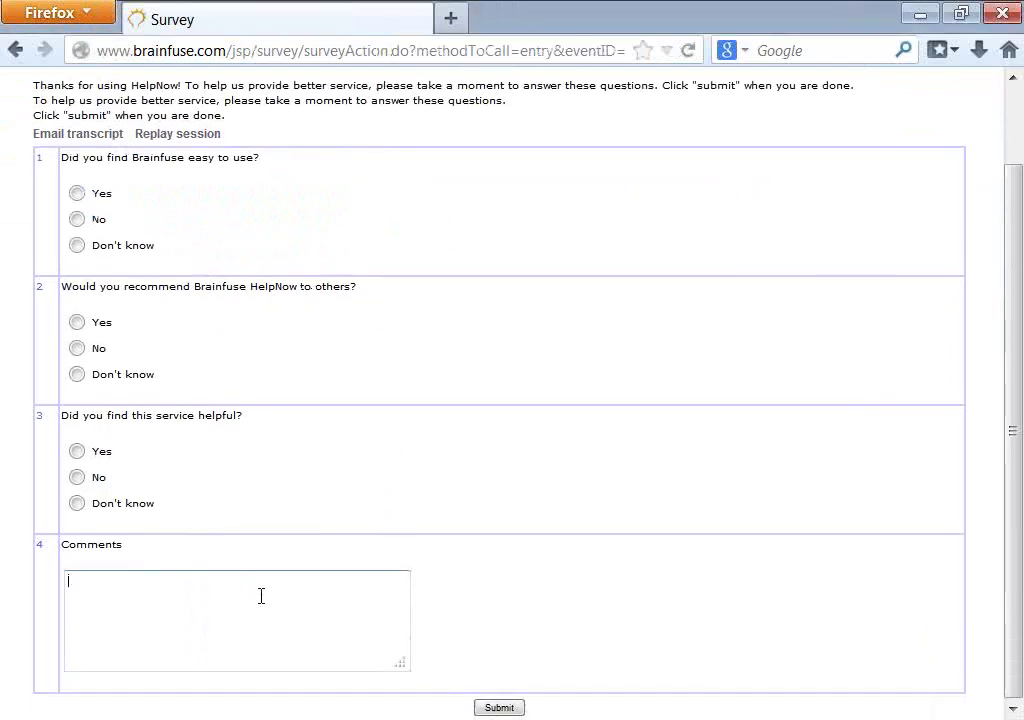
pyautogui.scroll(2, 222, 594)
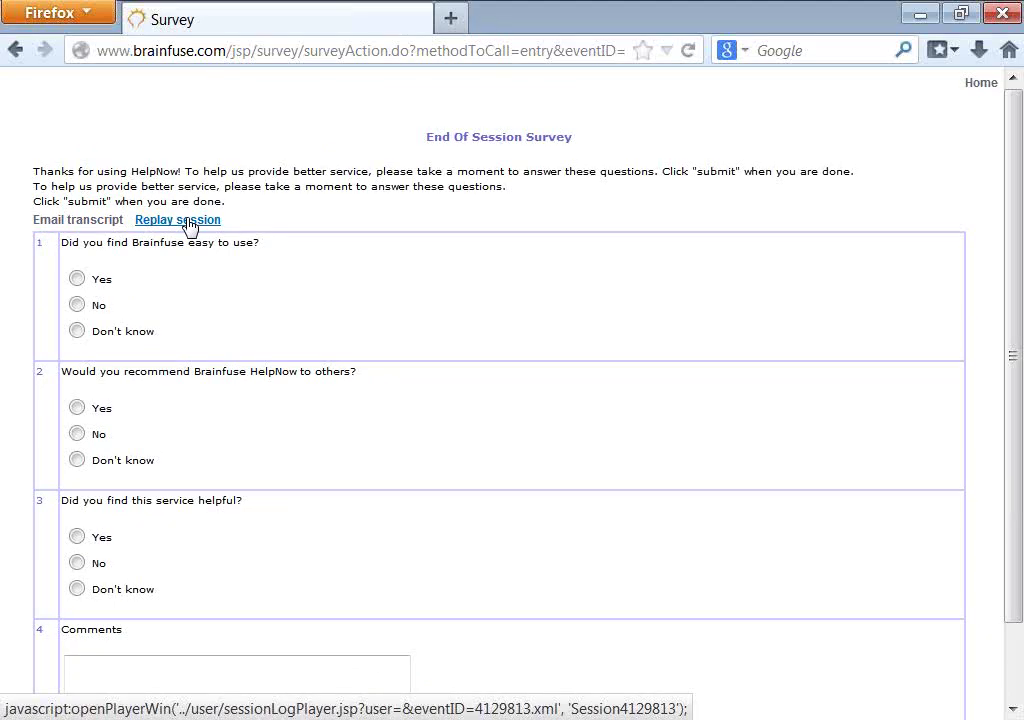
pyautogui.click(984, 86)
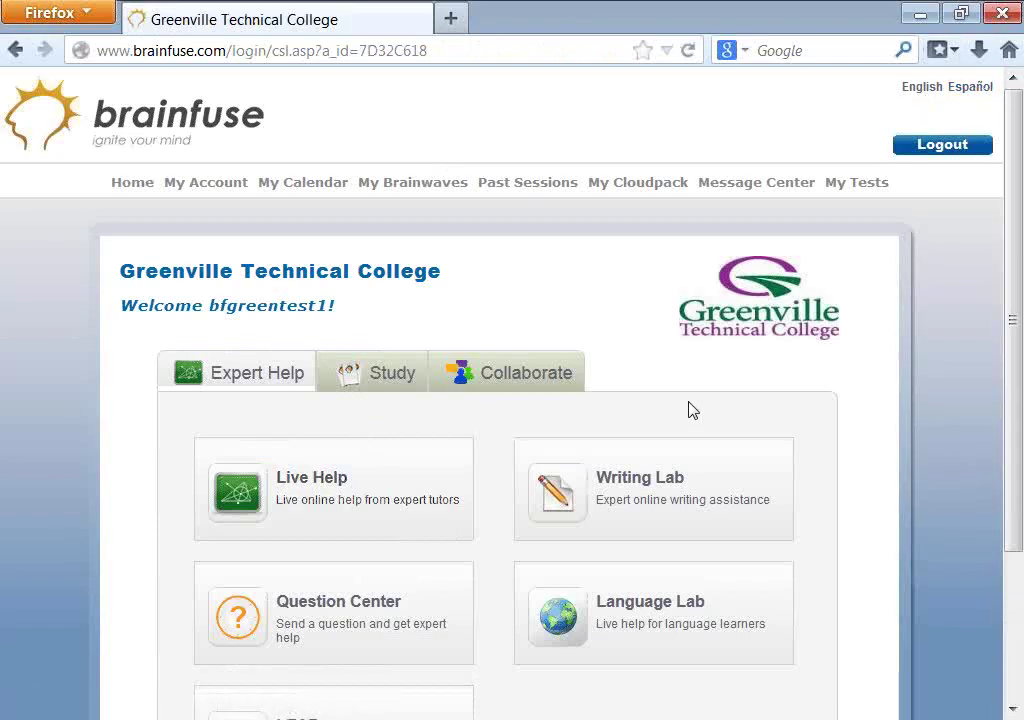
pyautogui.scroll(-3, 690, 411)
pyautogui.scroll(-1, 610, 535)
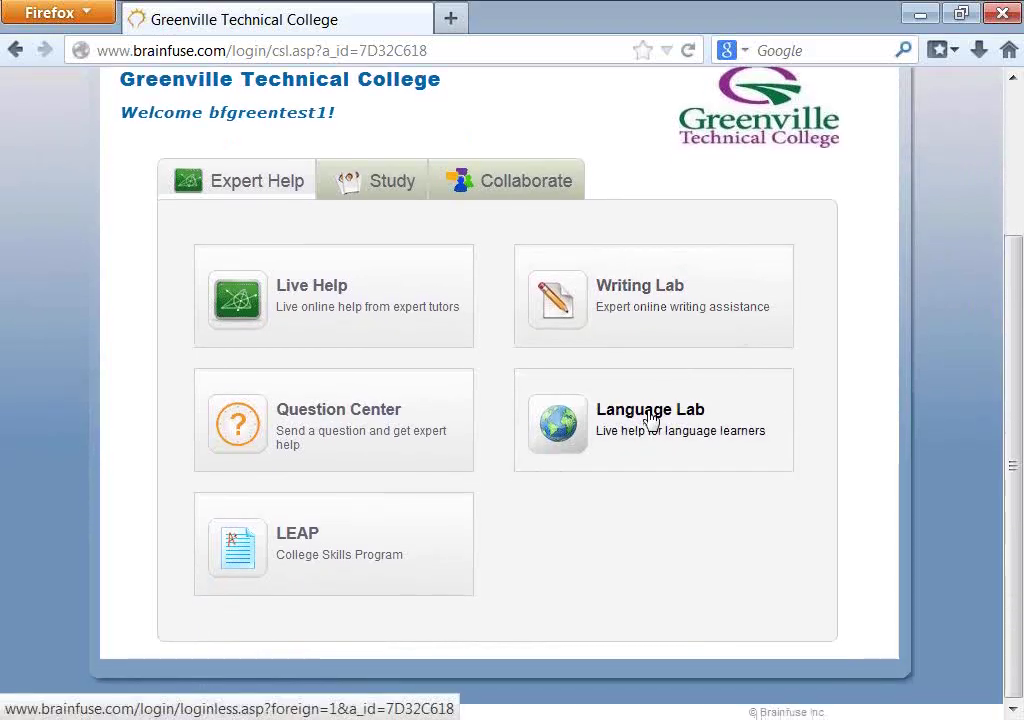
pyautogui.click(651, 418)
pyautogui.click(583, 428)
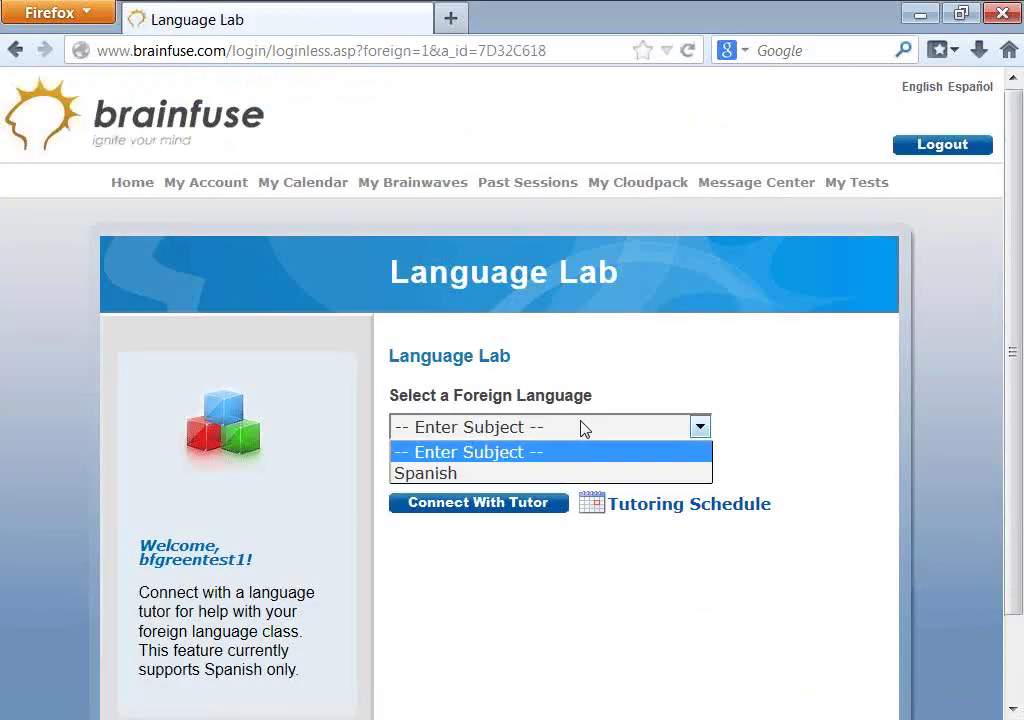
pyautogui.click(465, 474)
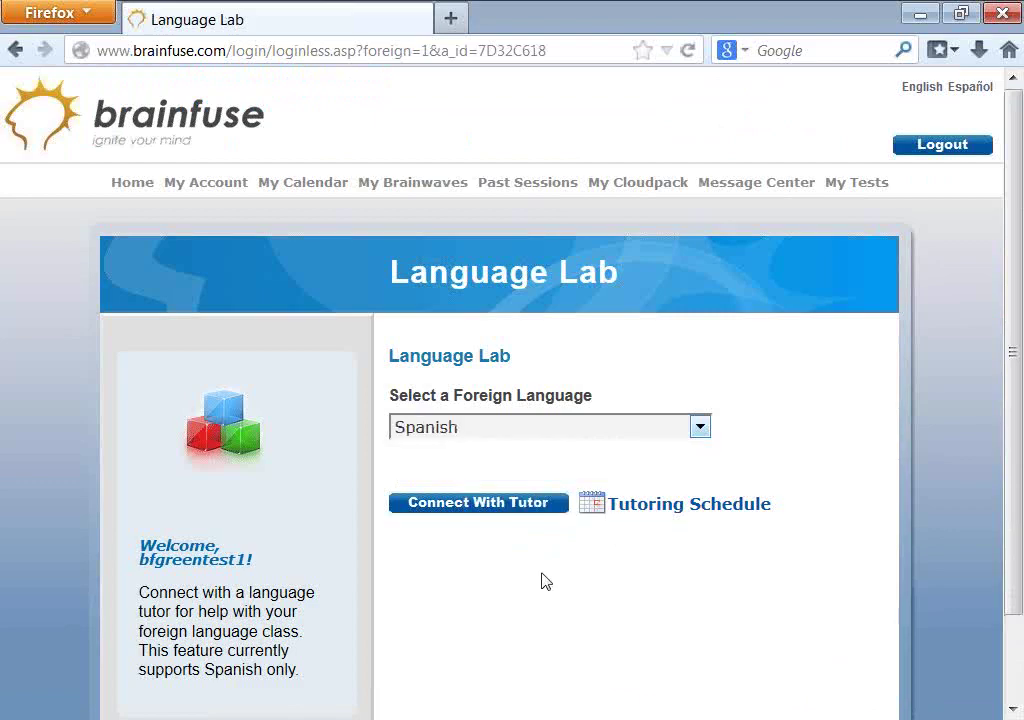
pyautogui.click(118, 184)
pyautogui.scroll(-3, 553, 521)
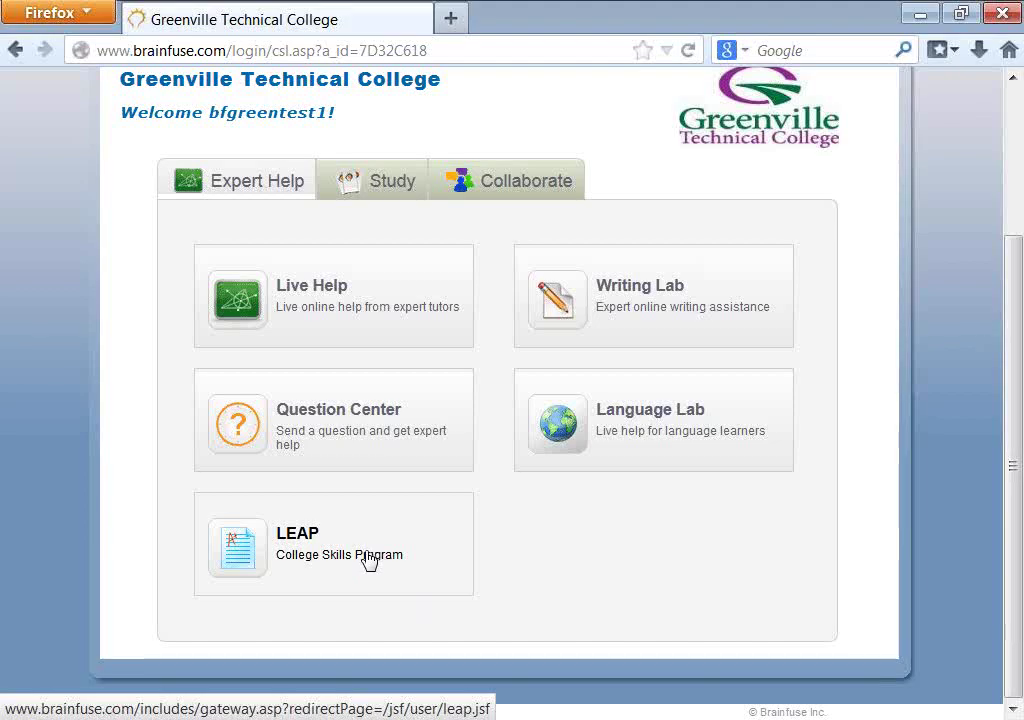
# - Open LEAP, look at Take Diagnostic with English as topic, then show the Math Test 1 pie chart
pyautogui.click(368, 562)
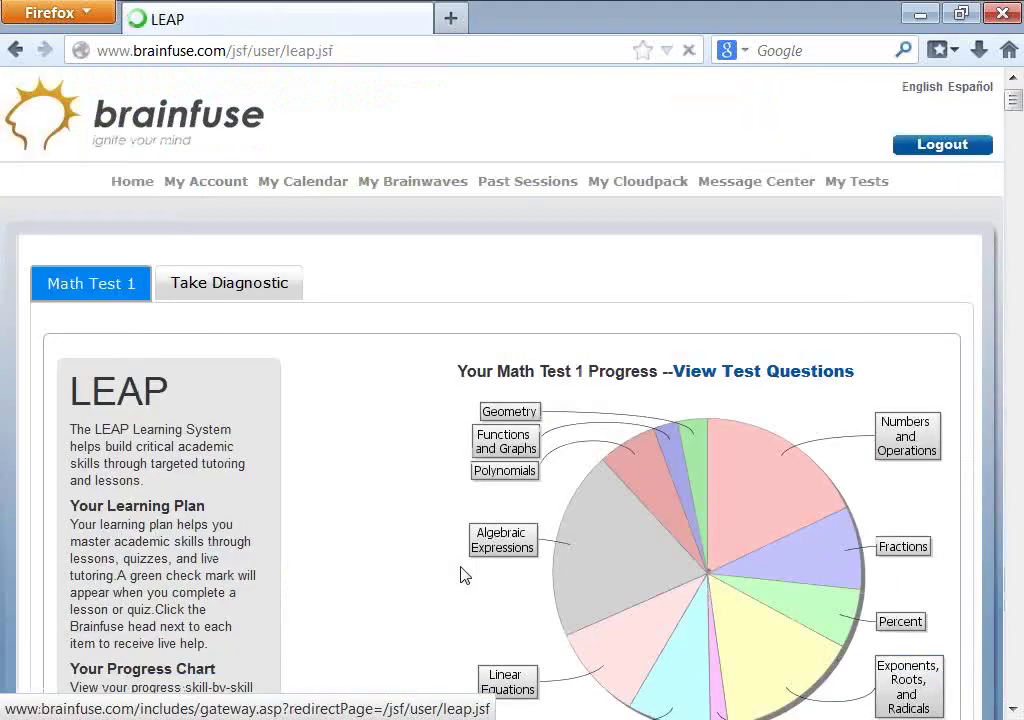
pyautogui.click(207, 288)
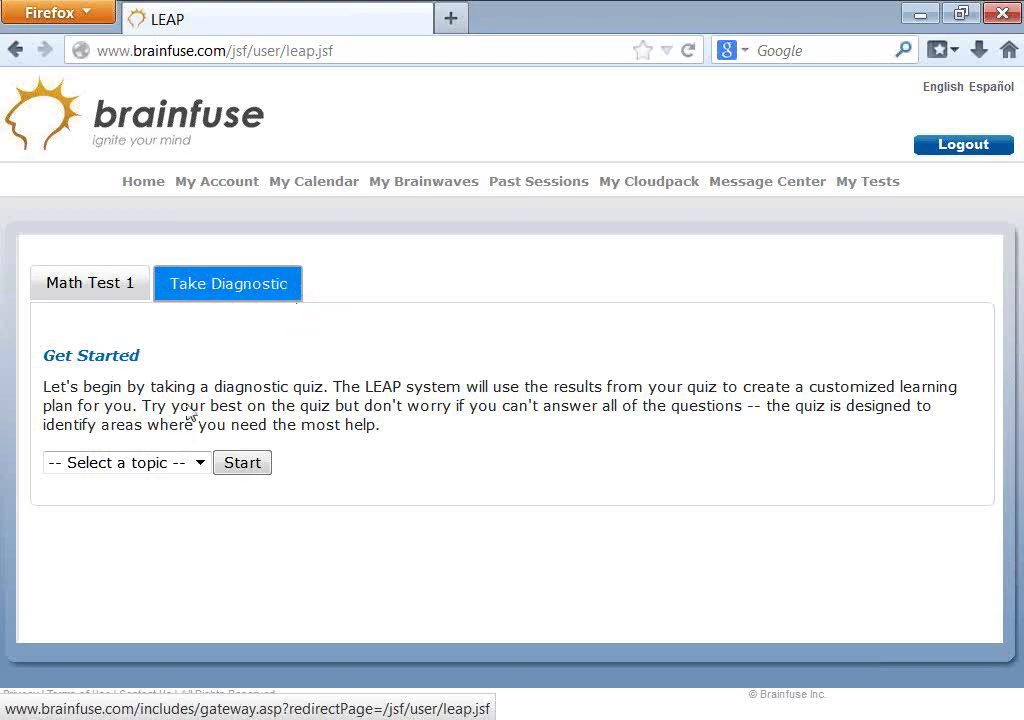
pyautogui.click(195, 466)
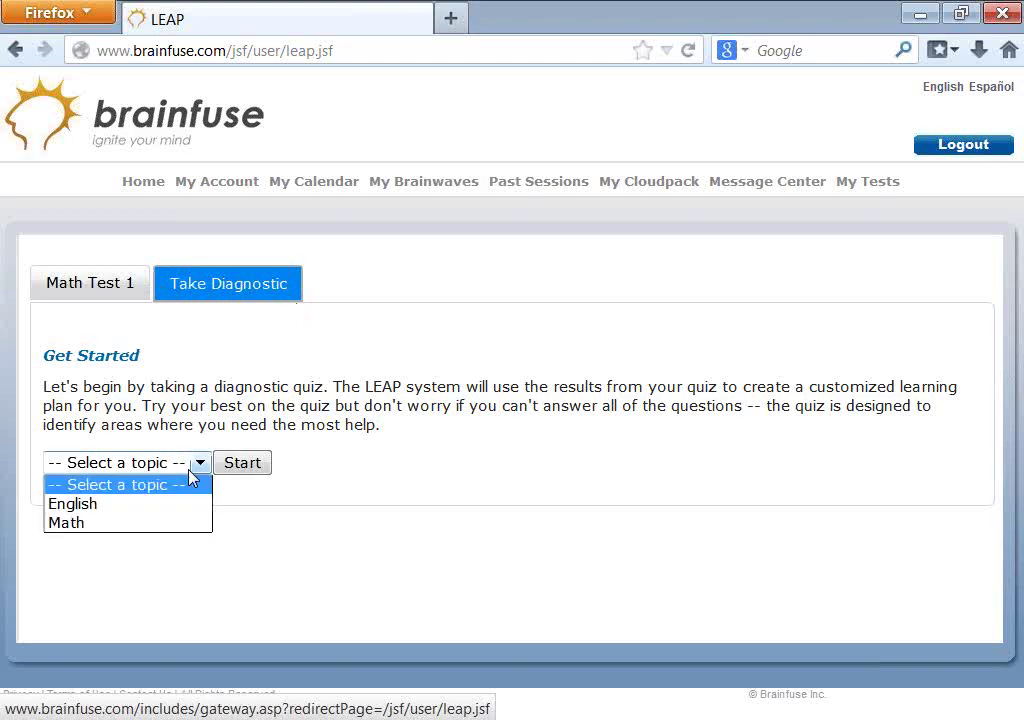
pyautogui.click(121, 514)
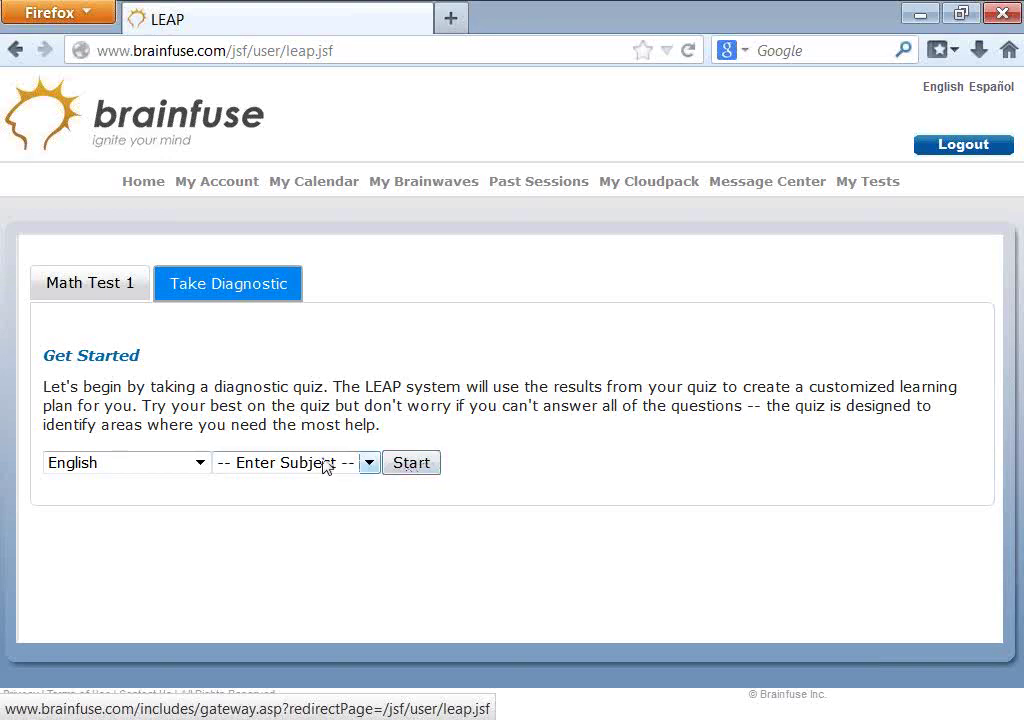
pyautogui.click(80, 283)
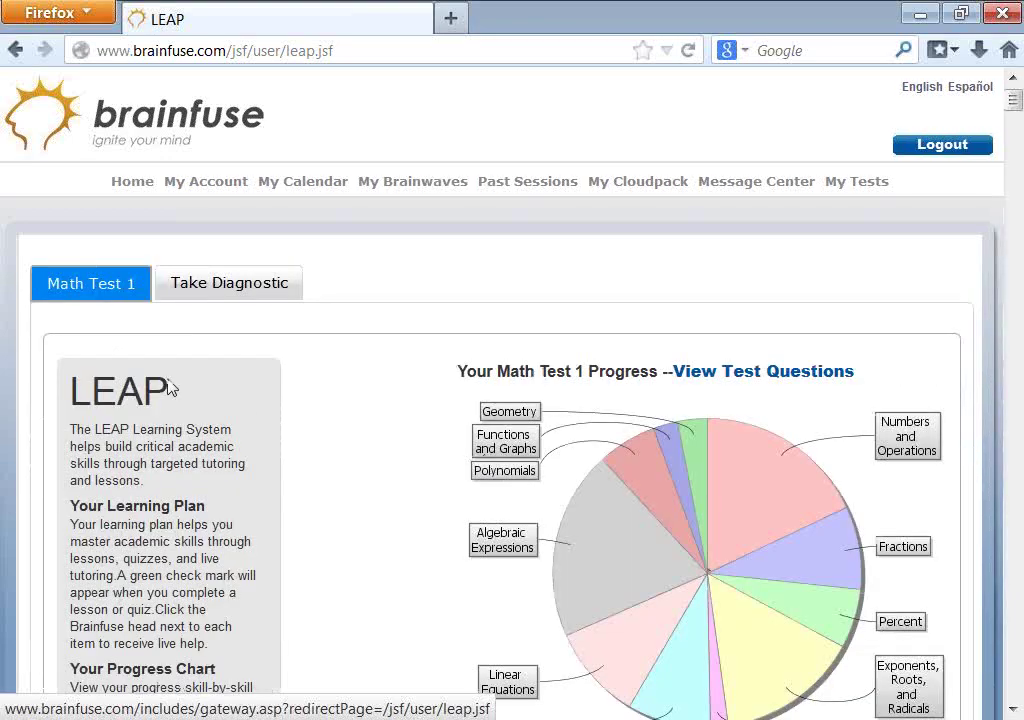
# - View the Math Test 1 test questions and scroll down the study plan
pyautogui.scroll(-3, 505, 427)
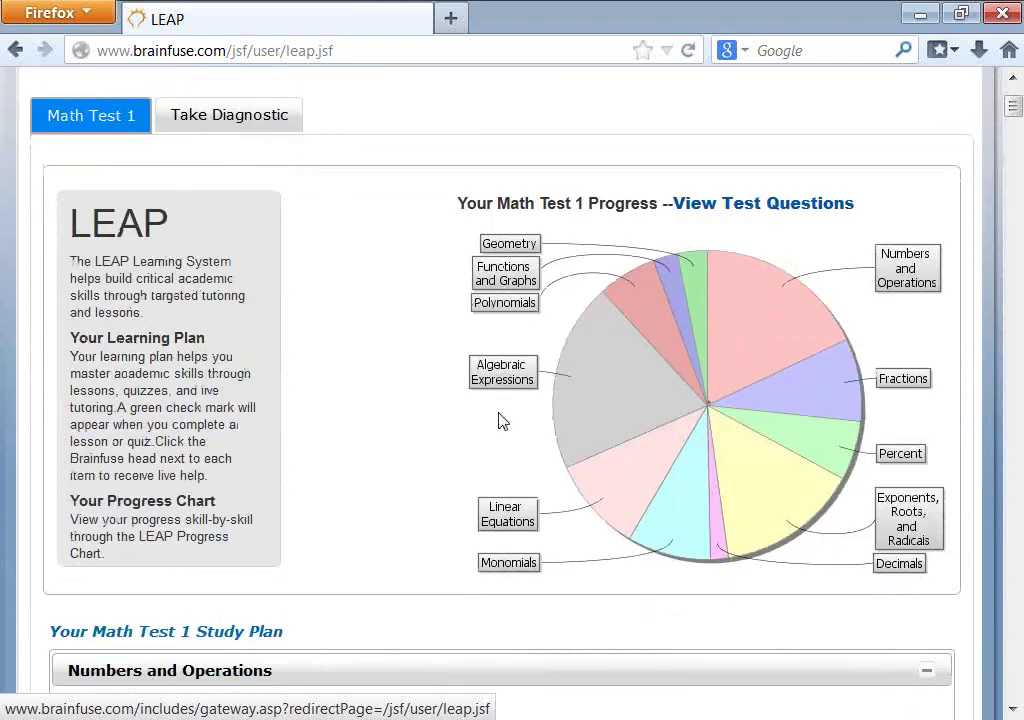
pyautogui.click(751, 206)
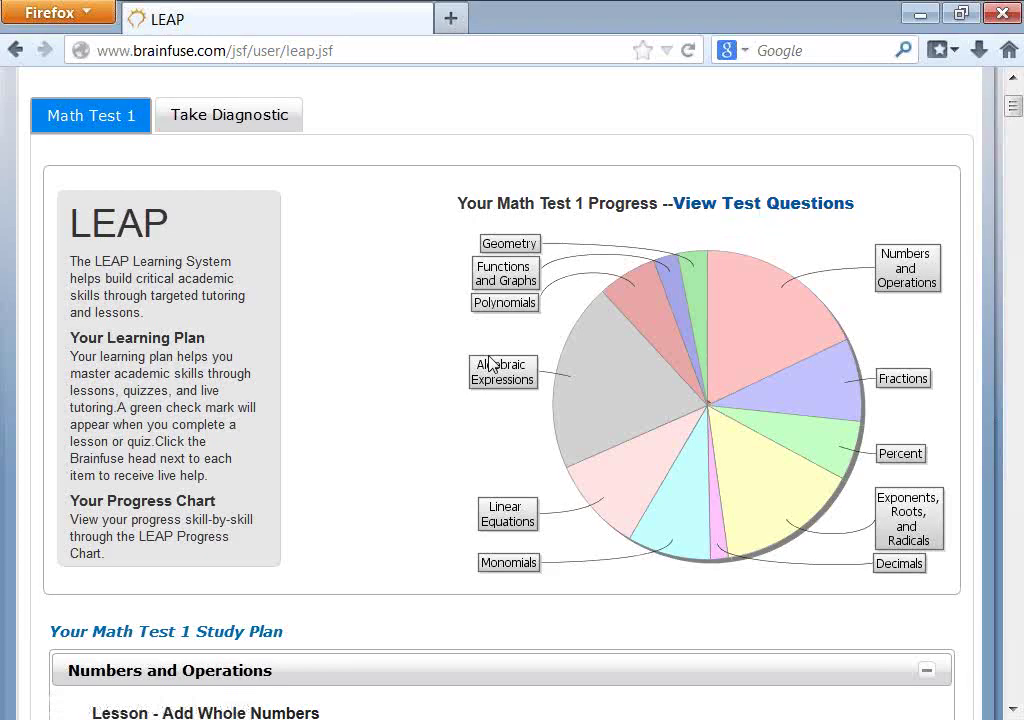
pyautogui.scroll(-2, 491, 363)
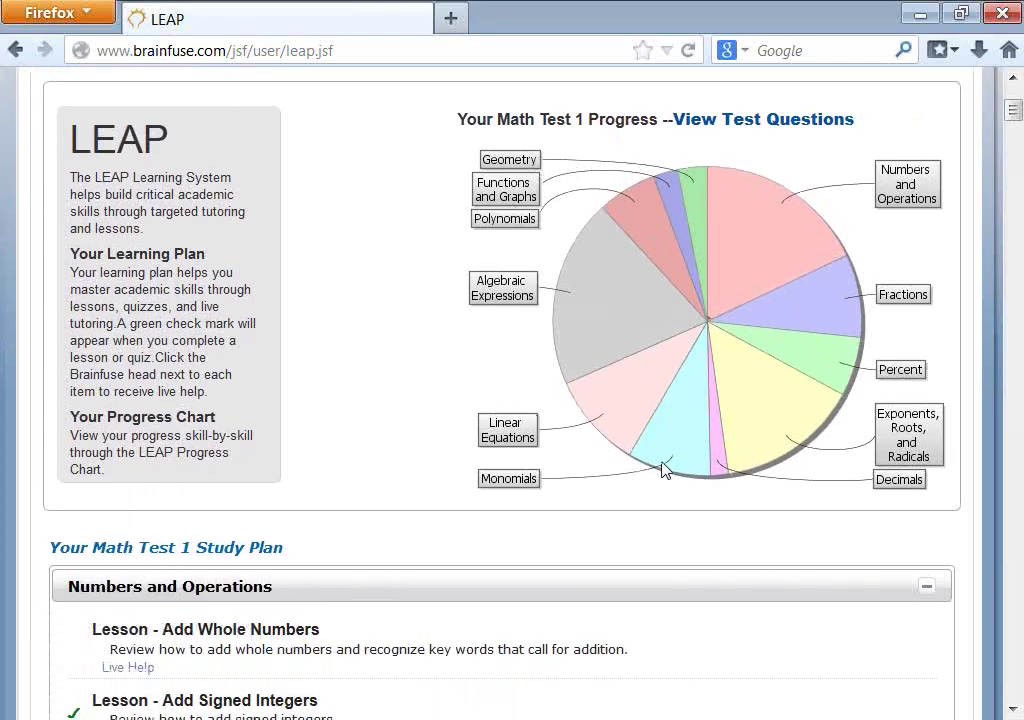
pyautogui.scroll(-8, 497, 470)
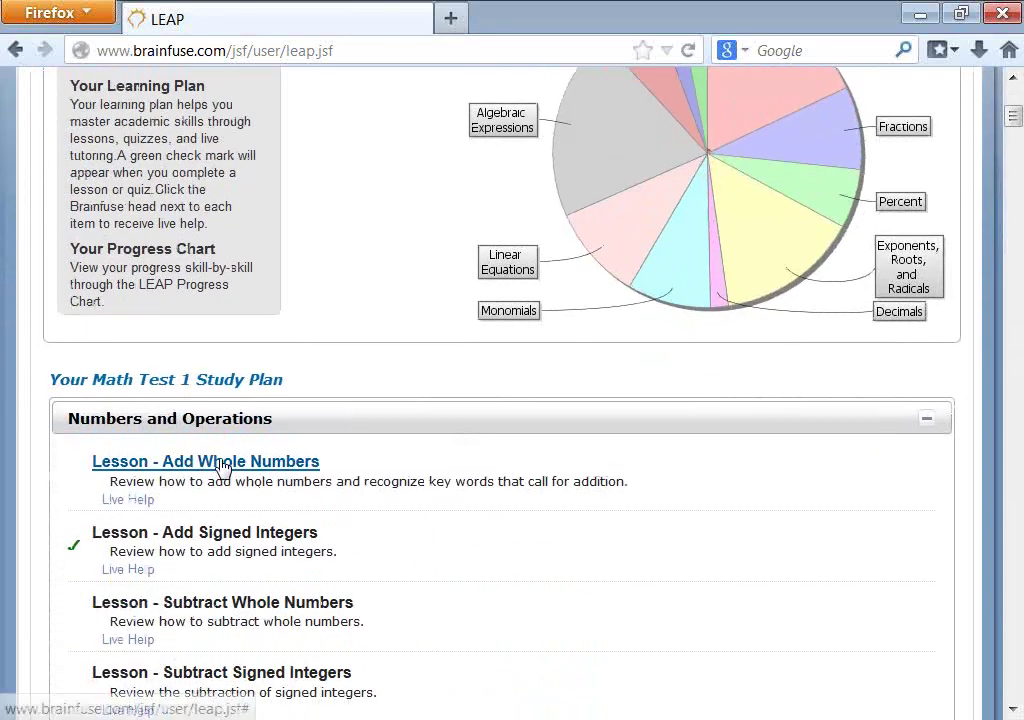
pyautogui.scroll(-18, 334, 343)
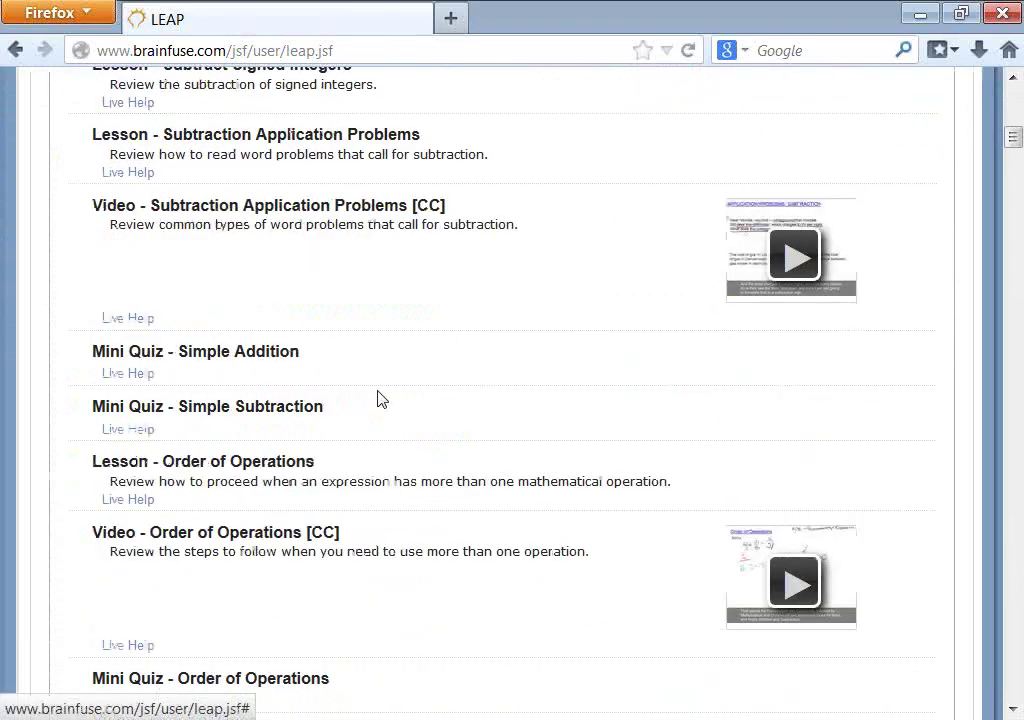
pyautogui.scroll(-18, 381, 394)
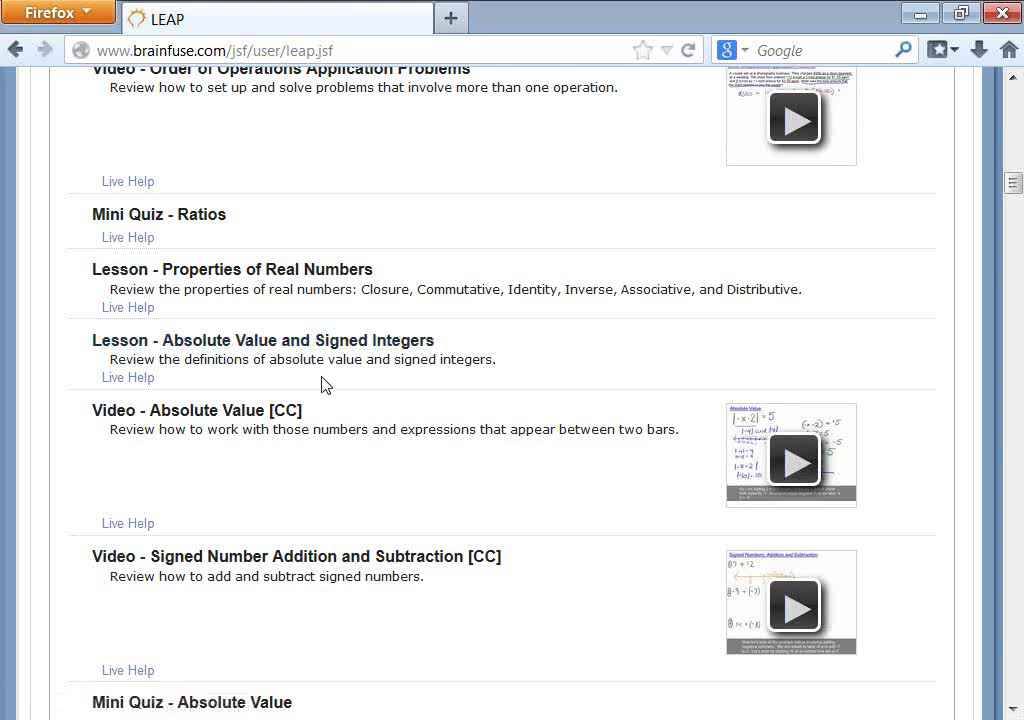
pyautogui.scroll(-2, 263, 359)
# - Watch the Absolute Value video, mark it 'I am done', and return to the home page
pyautogui.click(240, 338)
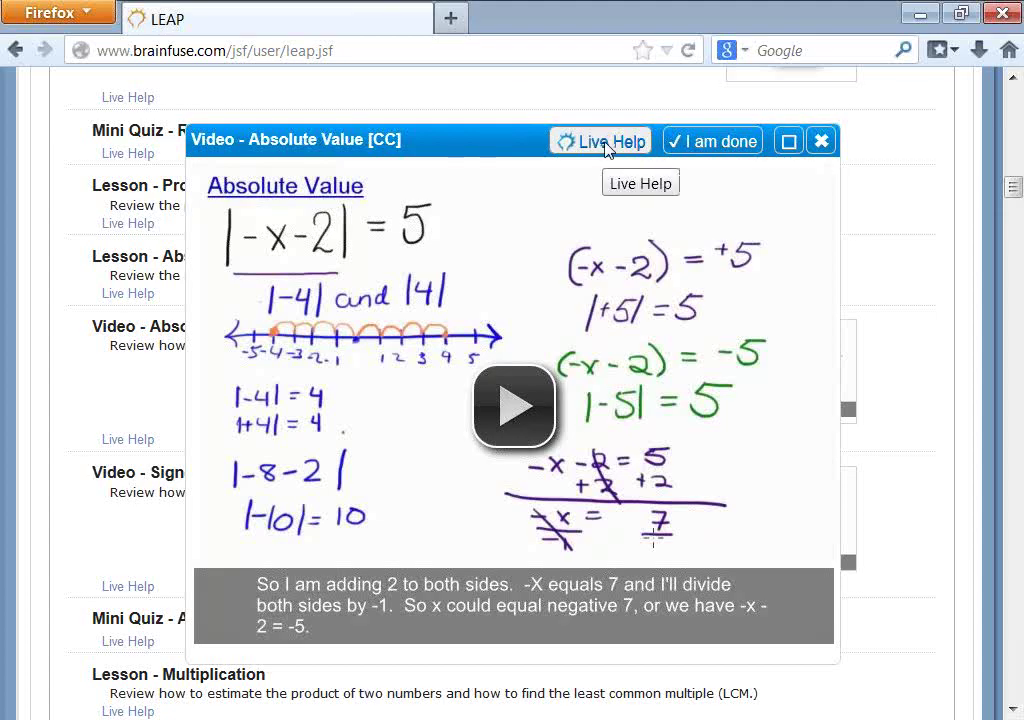
pyautogui.click(705, 146)
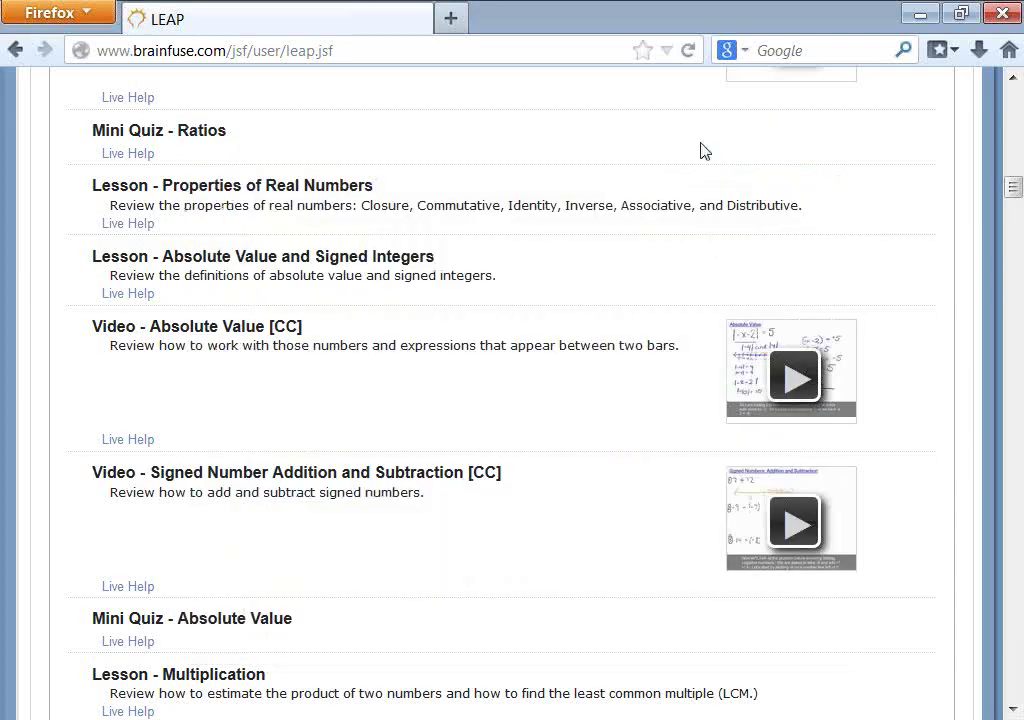
pyautogui.scroll(5, 693, 434)
pyautogui.scroll(10, 697, 434)
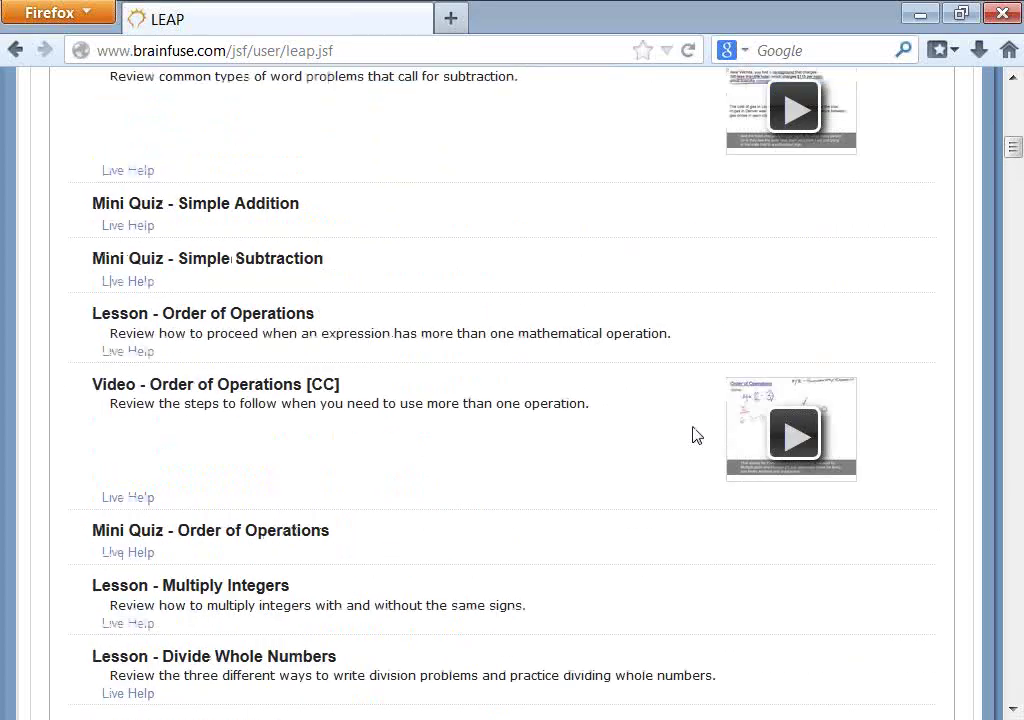
pyautogui.scroll(3, 697, 434)
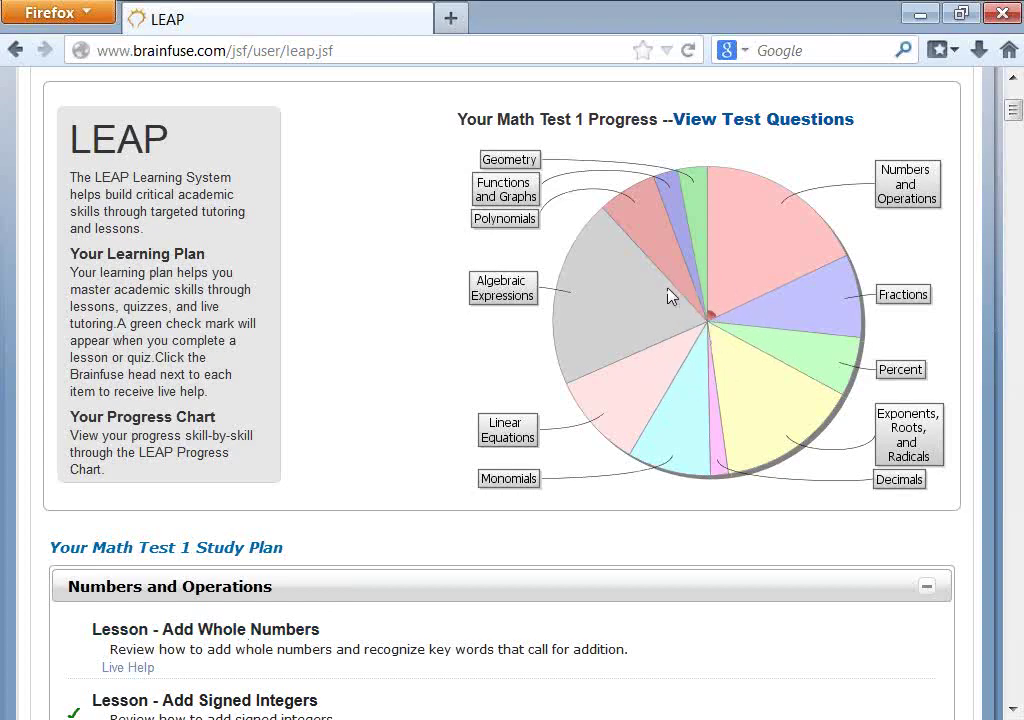
pyautogui.scroll(5, 646, 289)
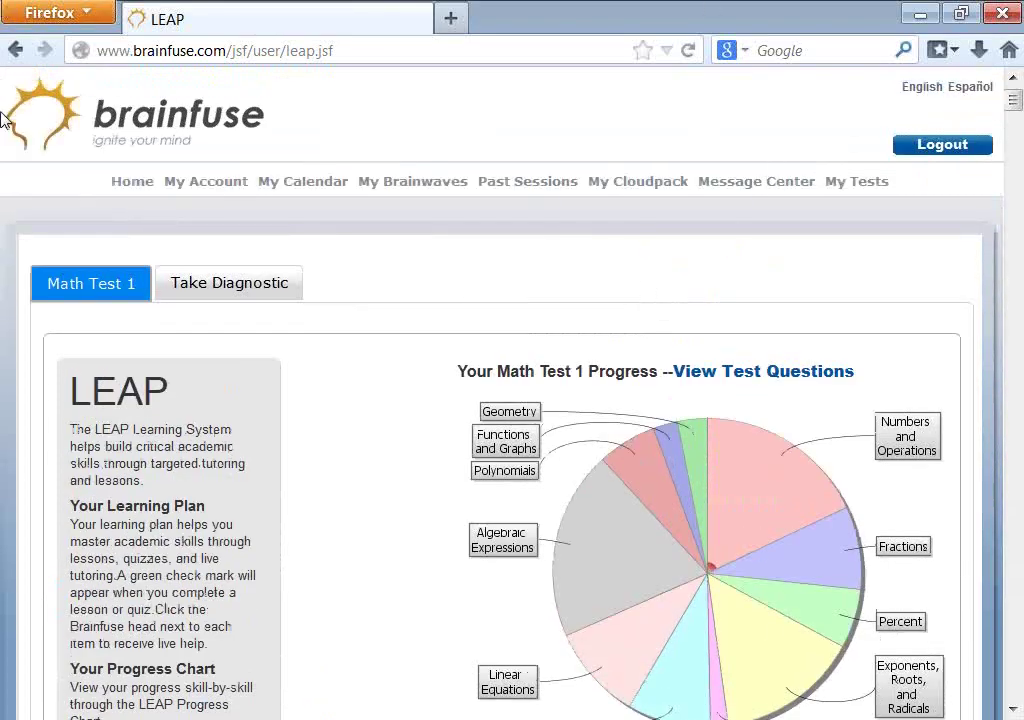
pyautogui.click(131, 186)
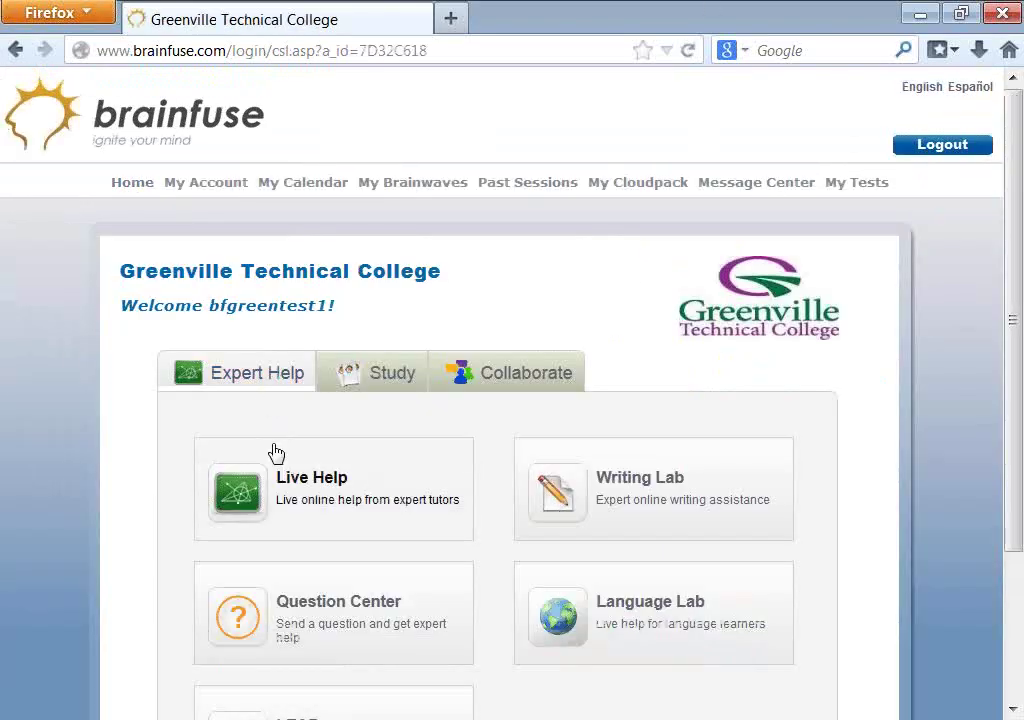
# - Open the FlashBulb flashcard site from the Study tools
pyautogui.scroll(-3, 277, 453)
pyautogui.click(380, 180)
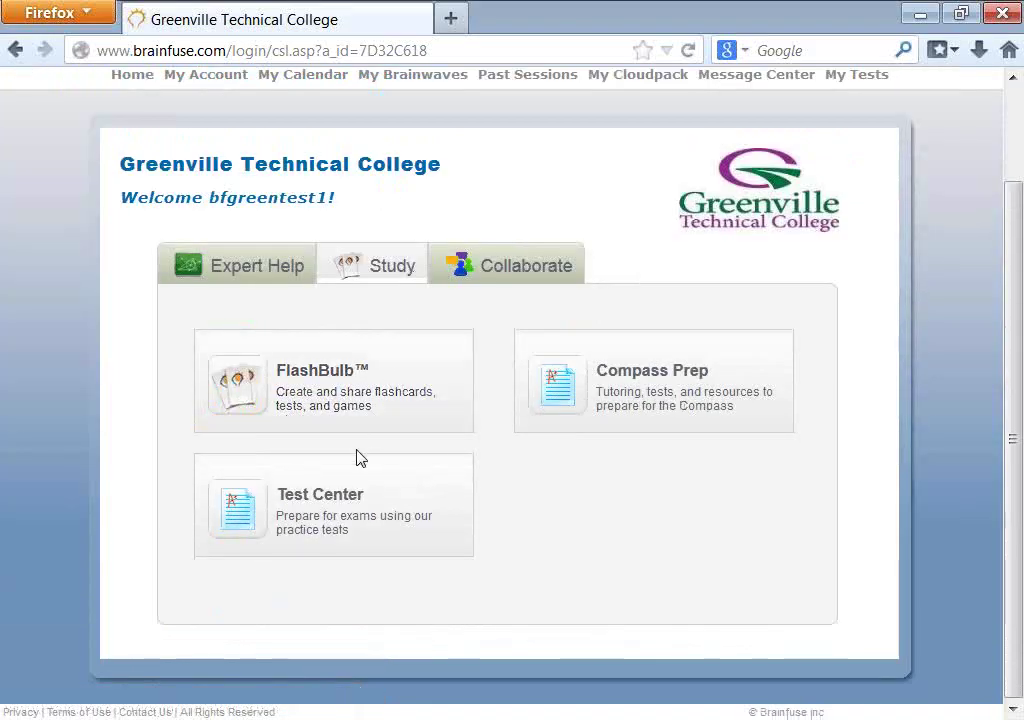
pyautogui.click(367, 402)
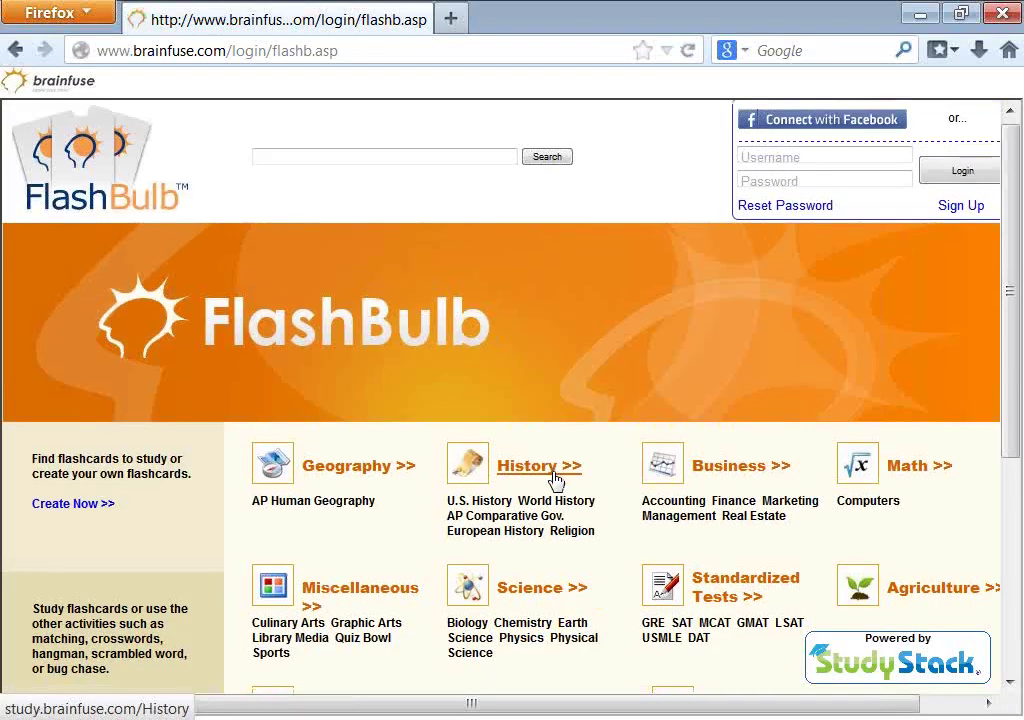
# - Browse the FlashBulb subject categories, then return to the main Brainfuse site via the logo
pyautogui.scroll(-3, 556, 480)
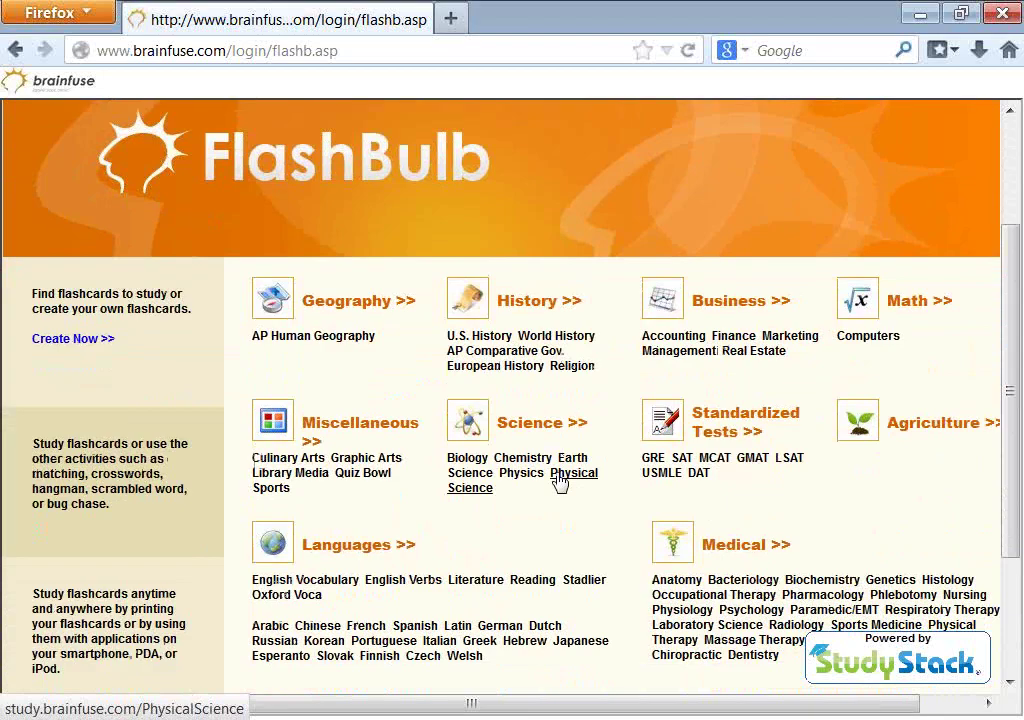
pyautogui.scroll(-3, 560, 481)
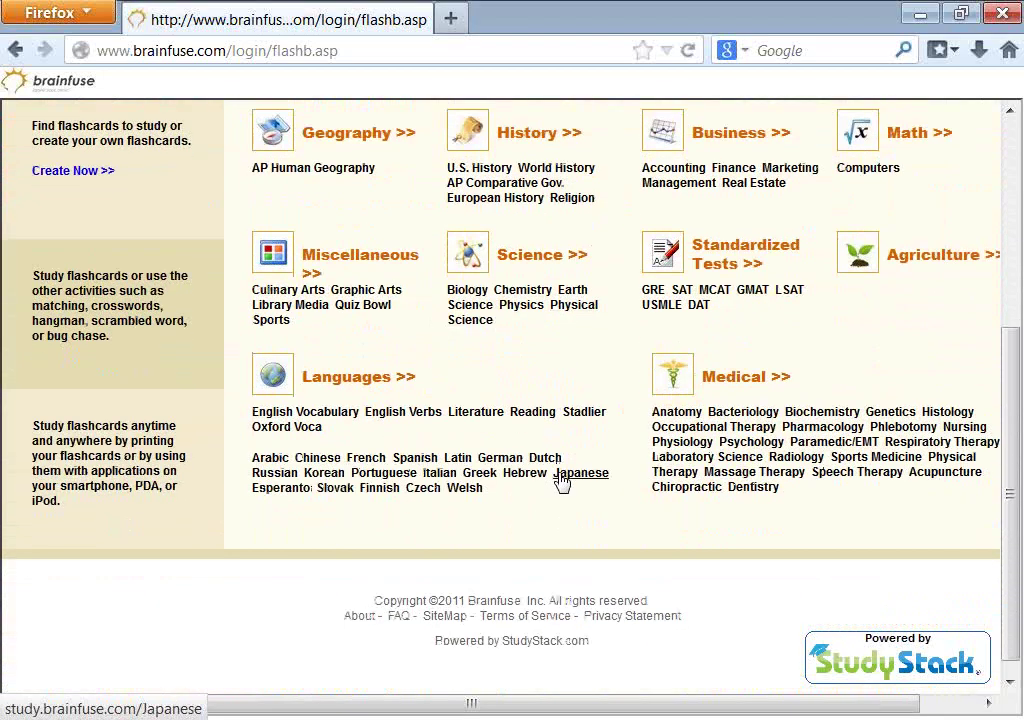
pyautogui.scroll(5, 177, 447)
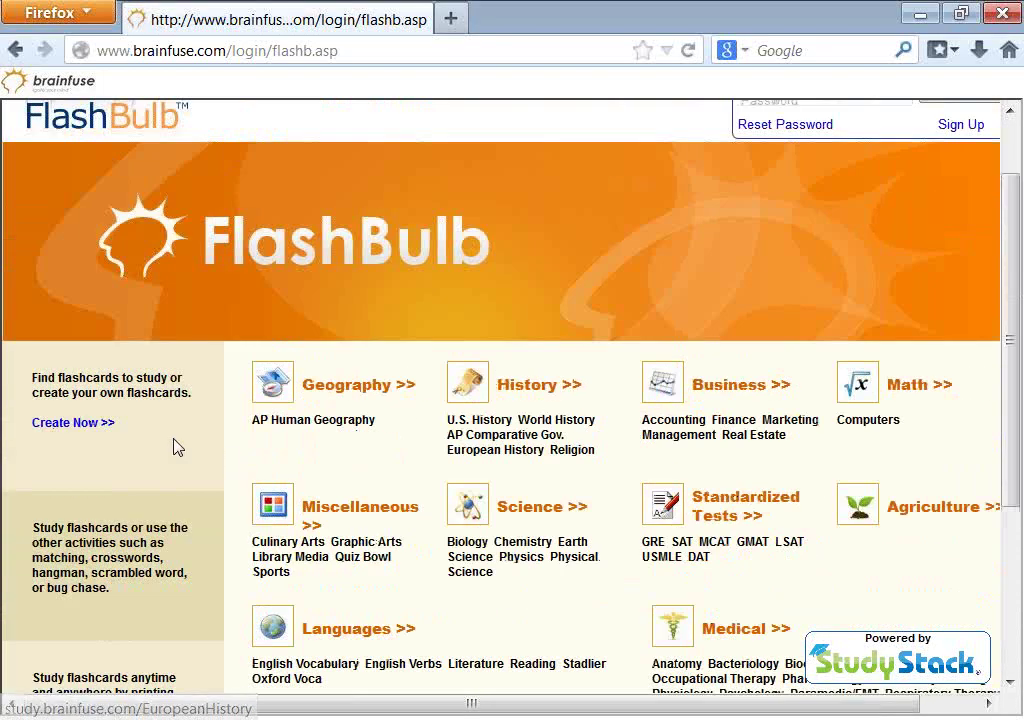
pyautogui.scroll(2, 311, 430)
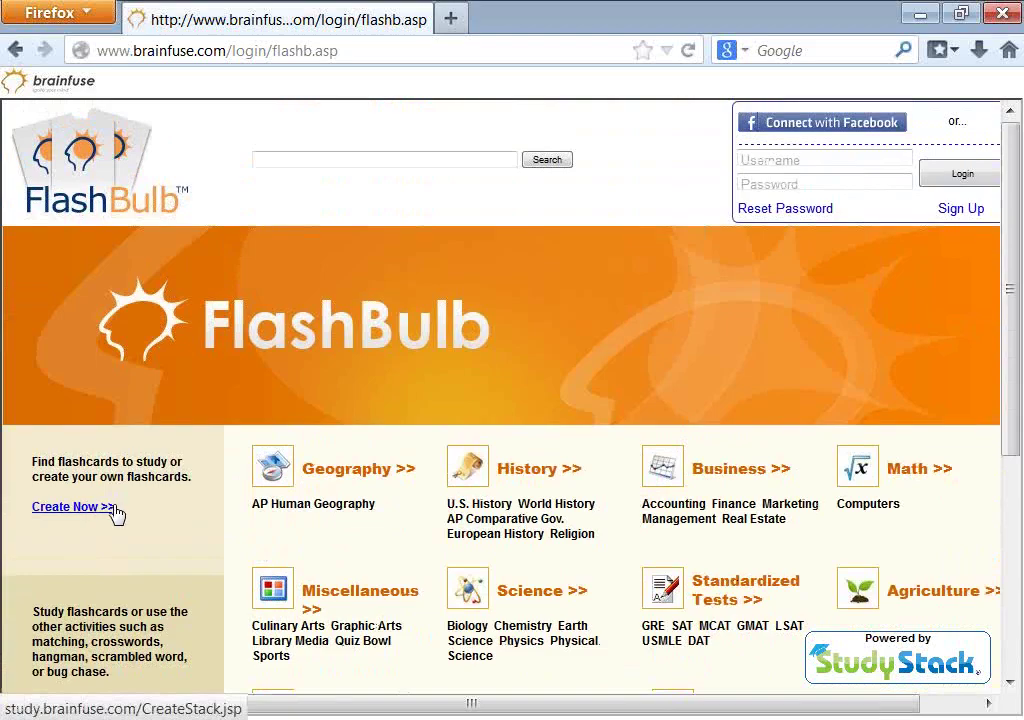
pyautogui.click(789, 154)
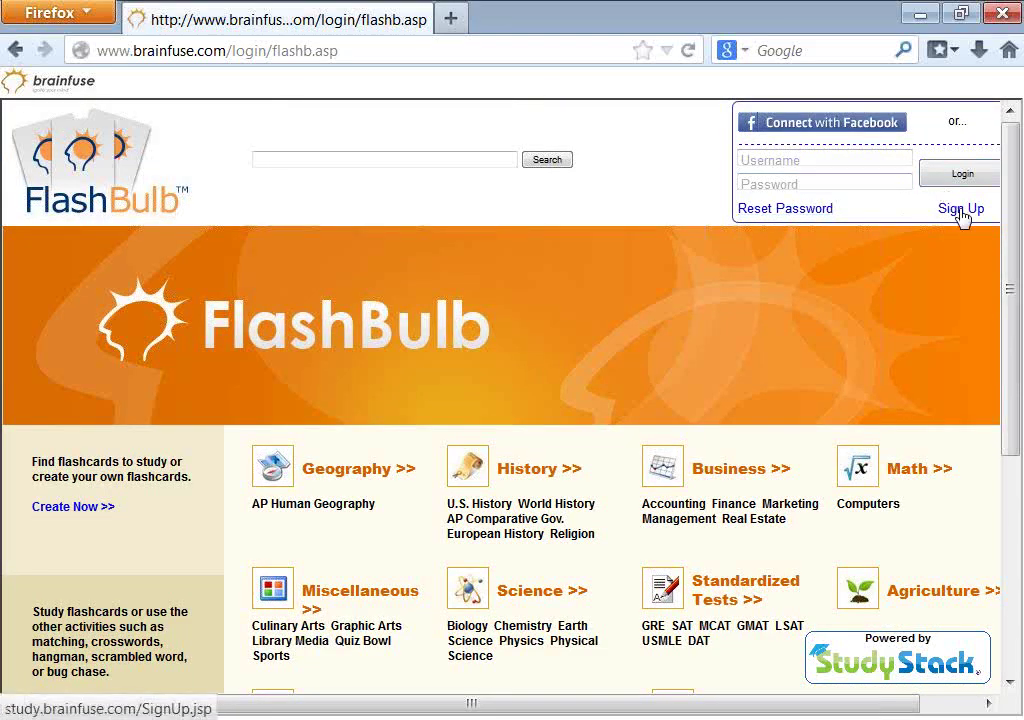
pyautogui.click(30, 90)
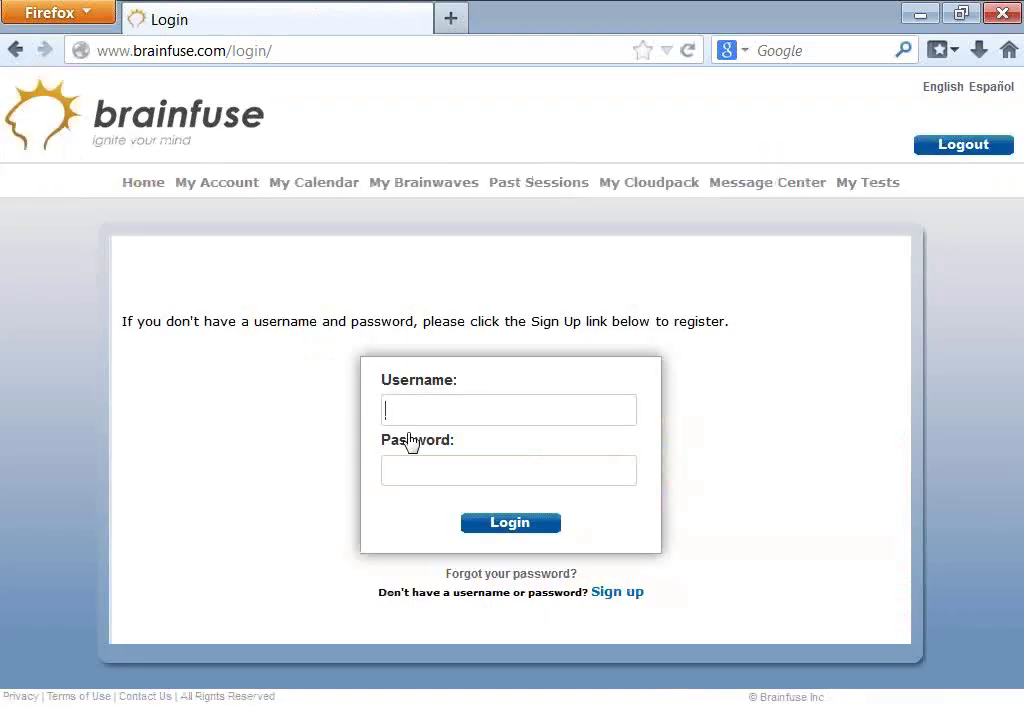
# - Go from the college home page to the Compass Prep page under Study tools
pyautogui.click(133, 182)
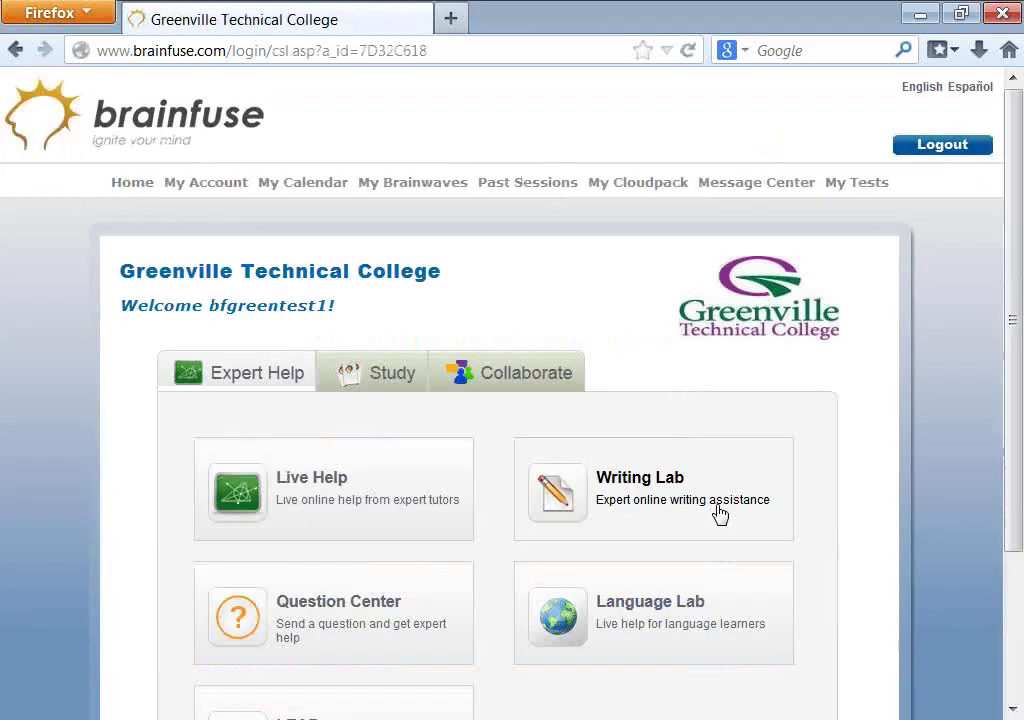
pyautogui.click(385, 378)
pyautogui.scroll(-1, 560, 515)
pyautogui.scroll(-1, 617, 510)
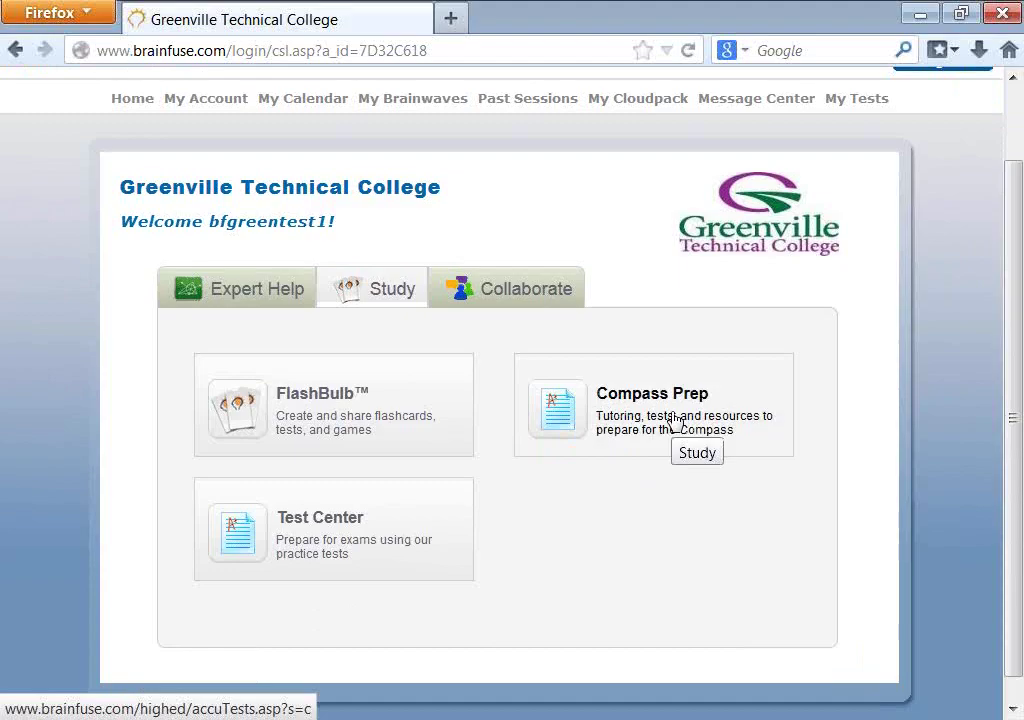
pyautogui.click(675, 423)
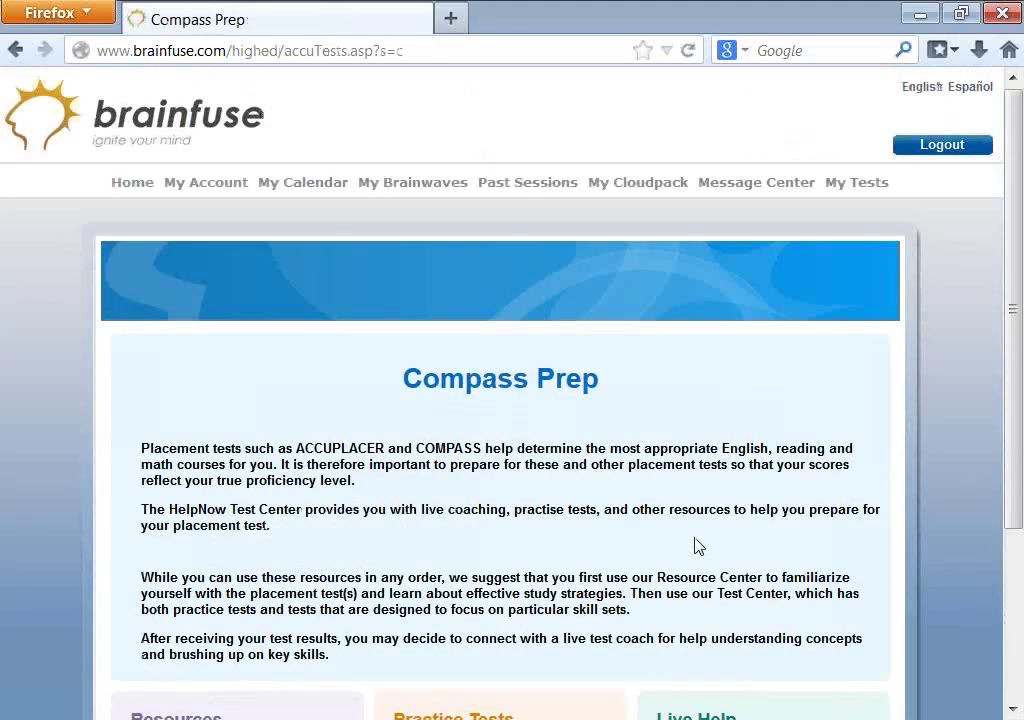
# - Check the Practice Tests subject list without choosing one, then view My Tests
pyautogui.scroll(-3, 697, 544)
pyautogui.click(477, 569)
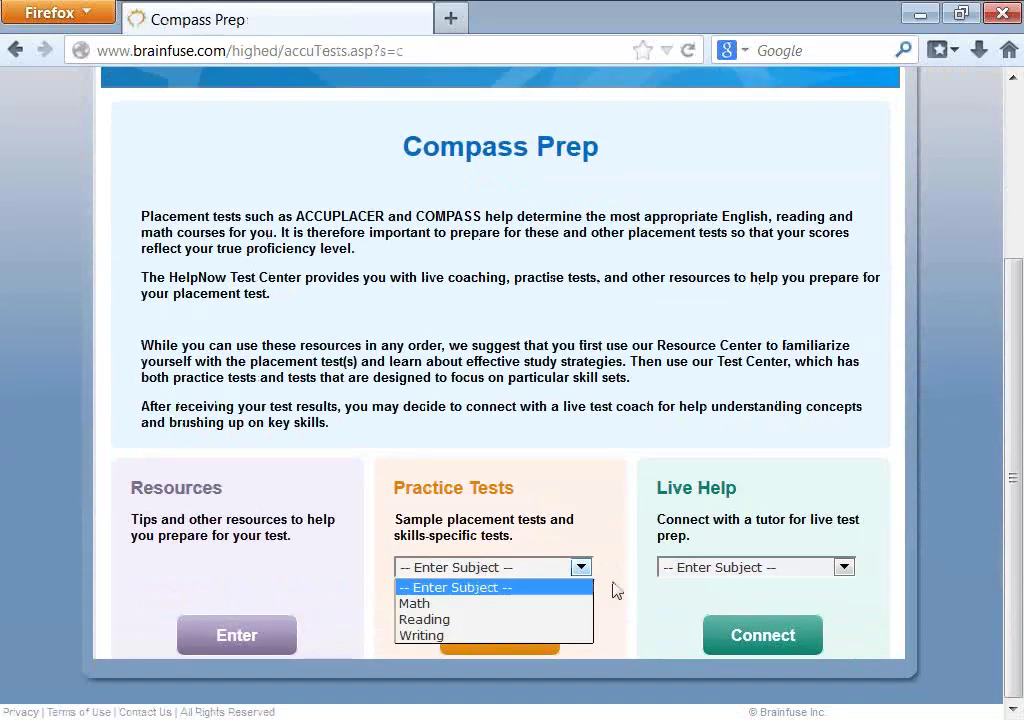
pyautogui.click(686, 629)
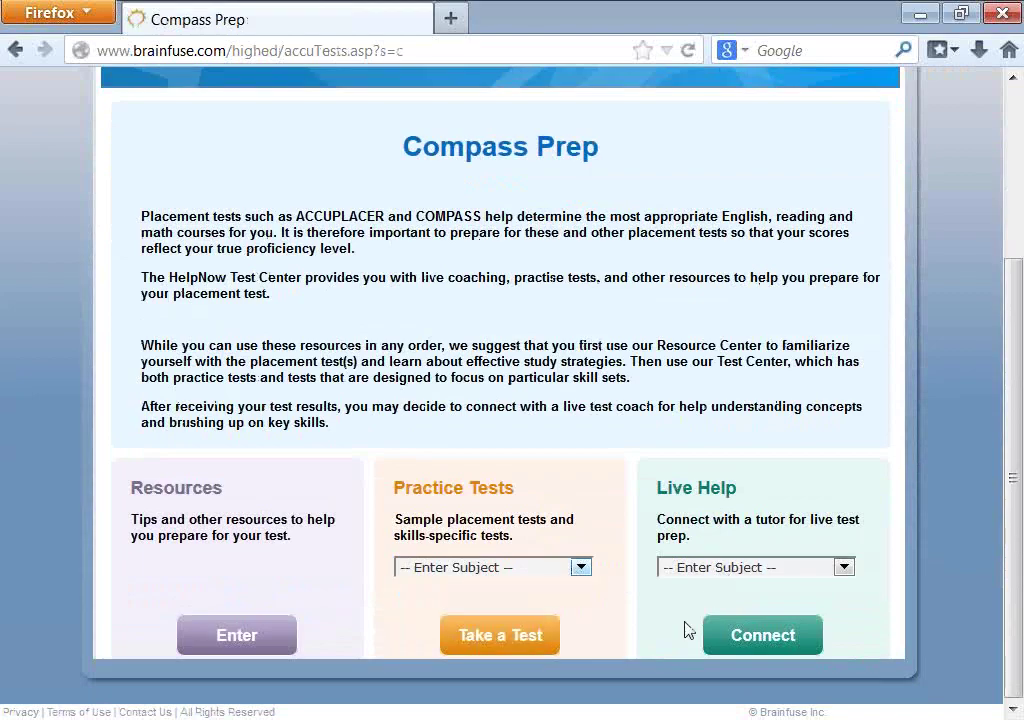
pyautogui.click(484, 569)
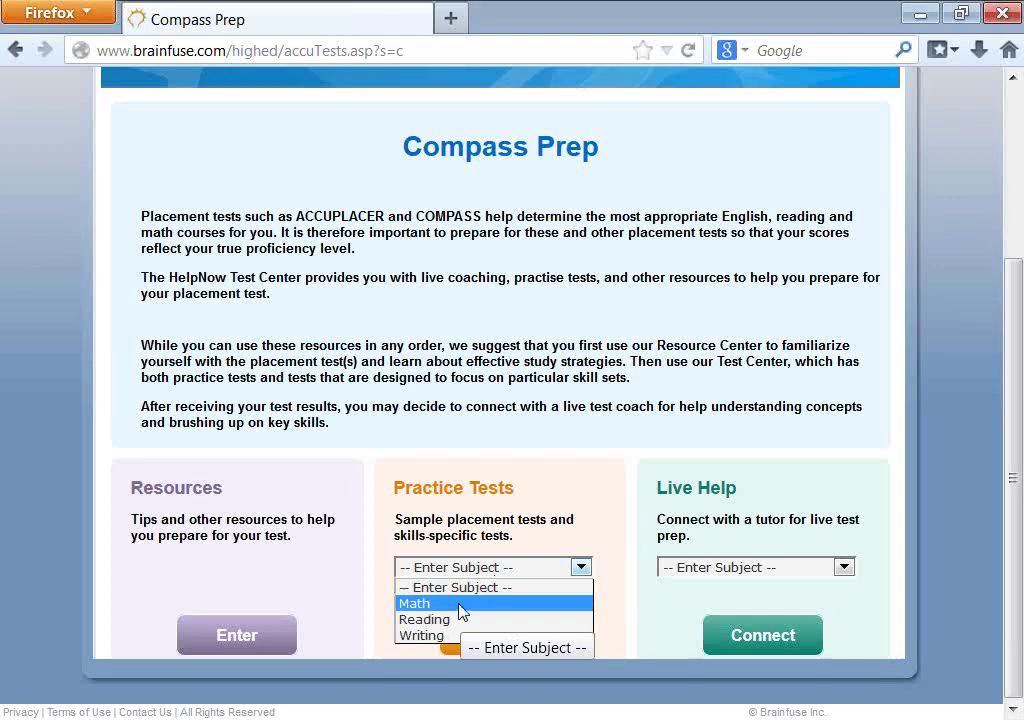
pyautogui.click(453, 400)
pyautogui.scroll(4, 453, 400)
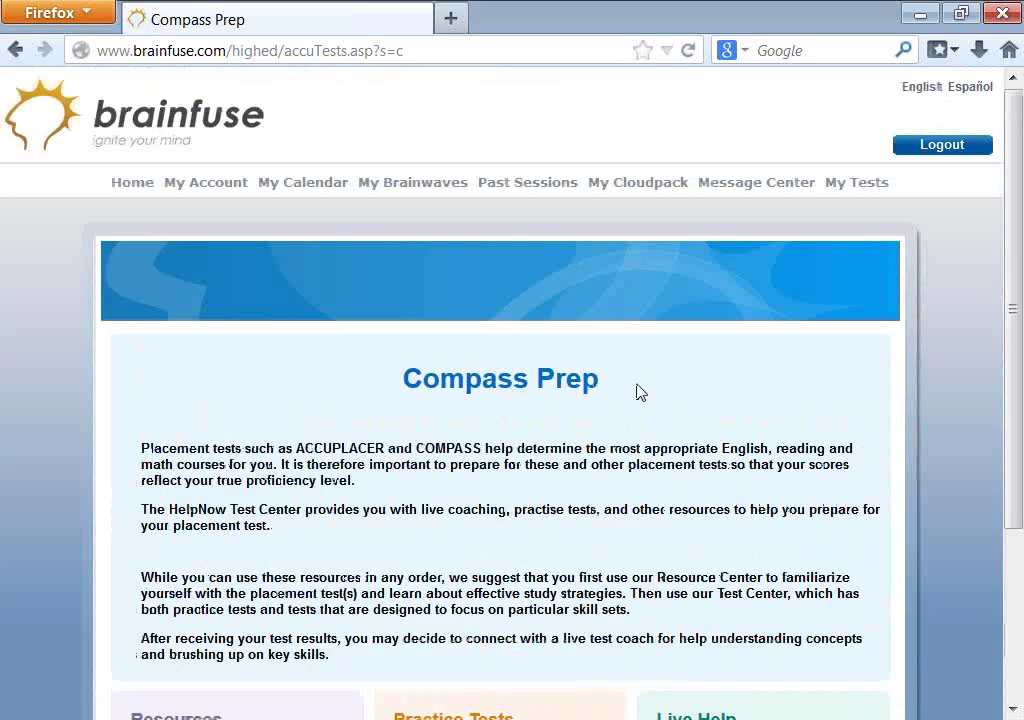
pyautogui.click(837, 186)
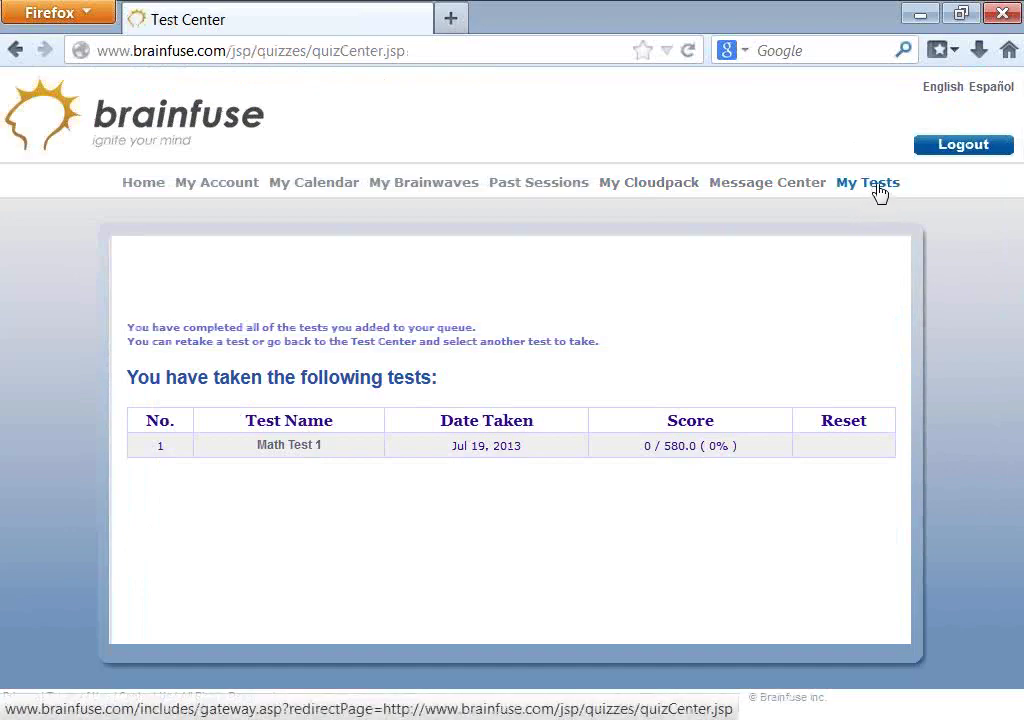
# - Return home and reopen Compass Prep to see Resources, Practice Tests and Live Help
pyautogui.click(135, 185)
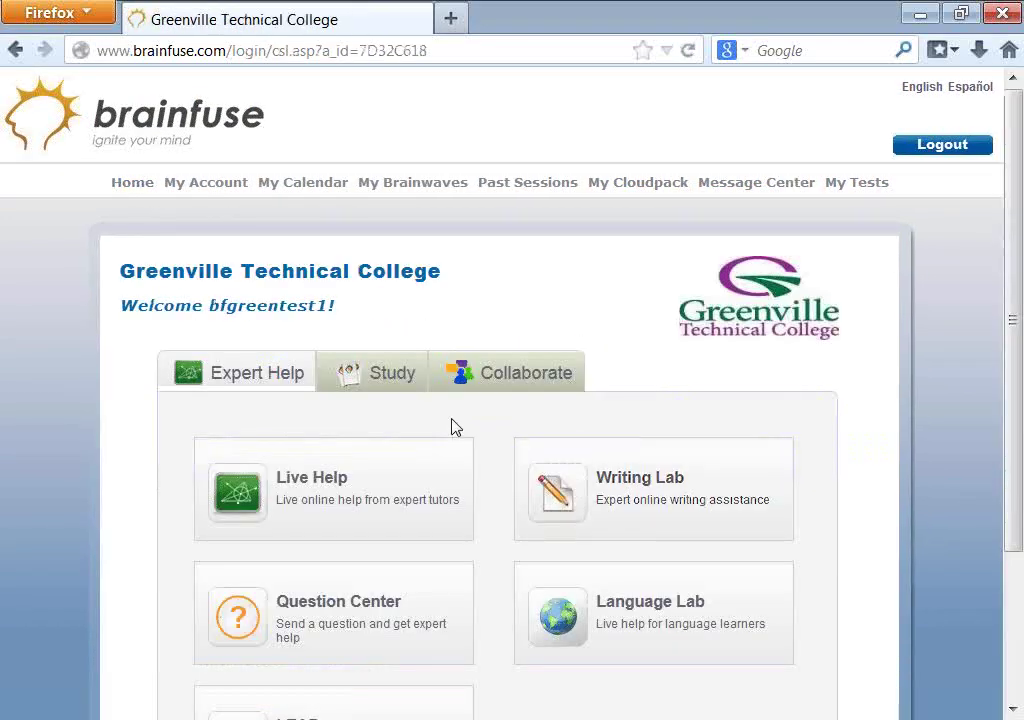
pyautogui.scroll(-3, 455, 428)
pyautogui.click(398, 206)
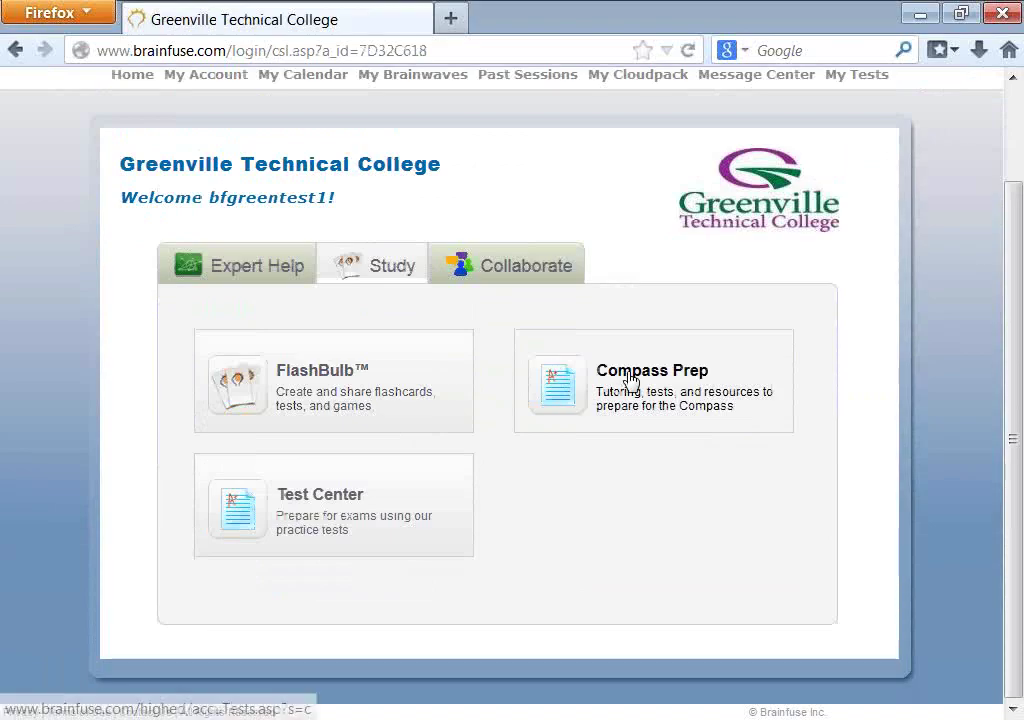
pyautogui.click(631, 381)
pyautogui.scroll(-3, 677, 553)
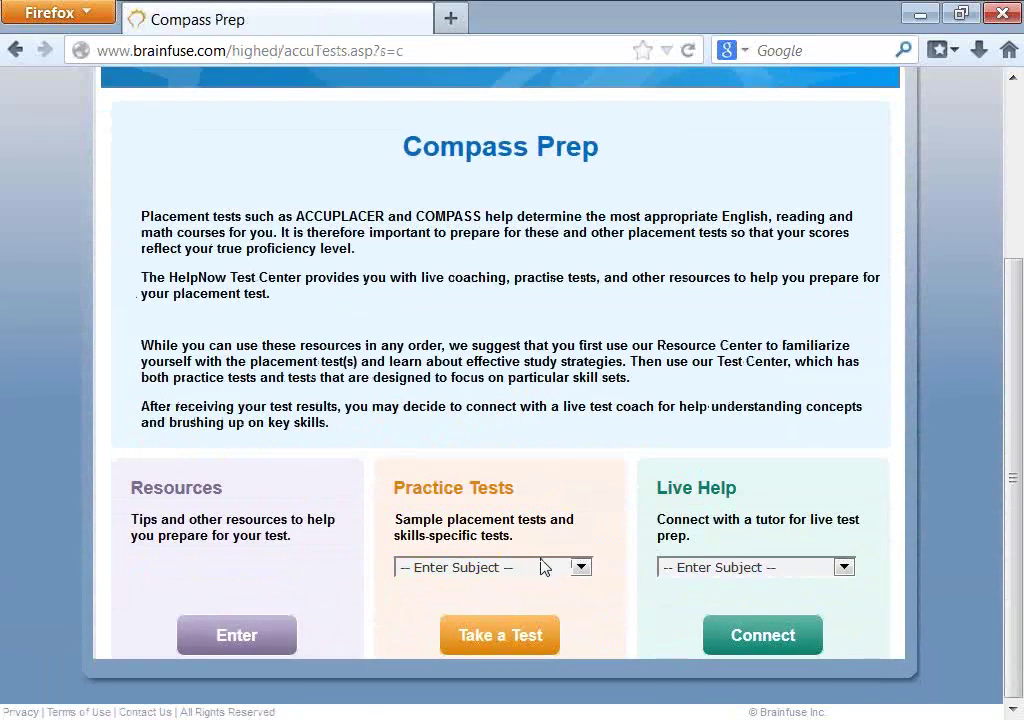
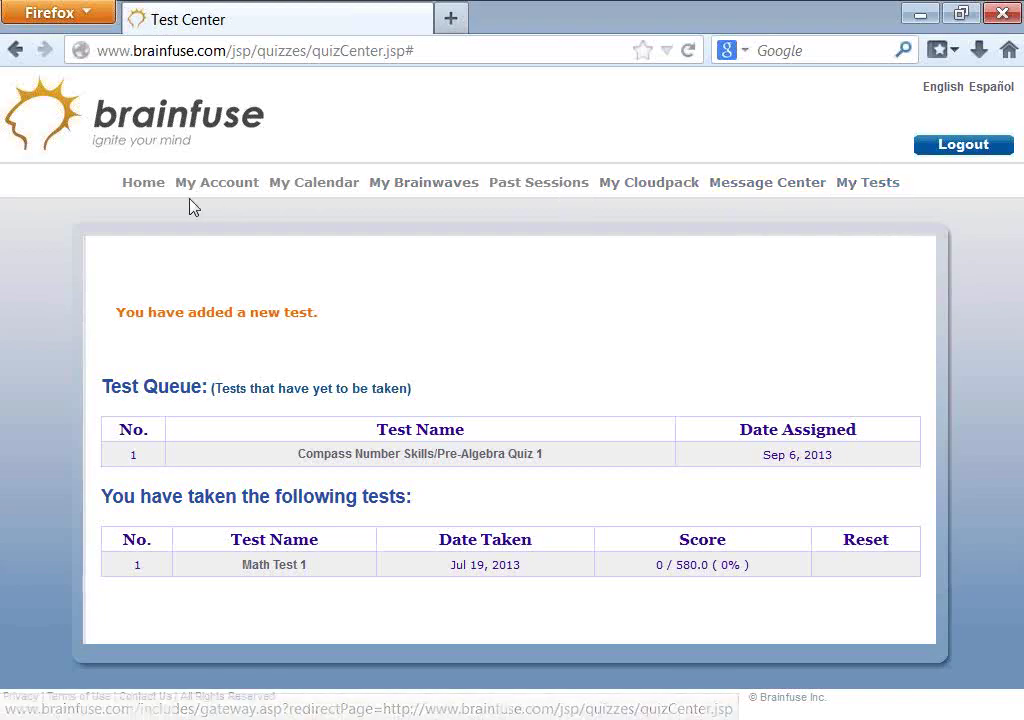
# - Return to the college home page now that the quiz is queued
pyautogui.click(145, 186)
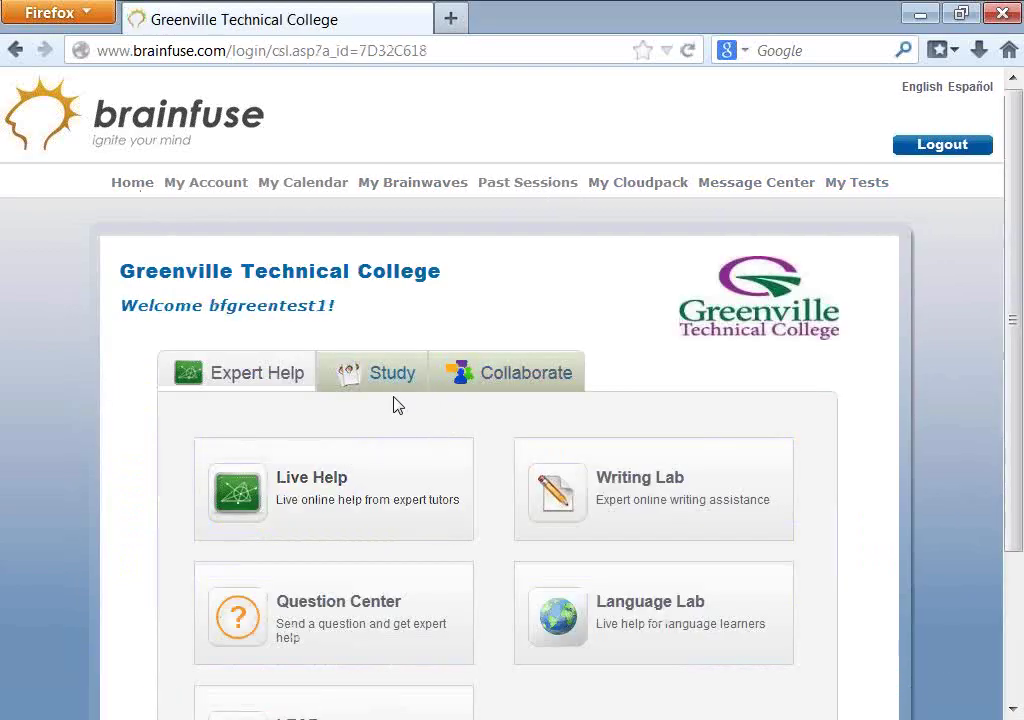
# - Browse the Study and Expert Help sections, then open Compass Number Skills/Pre-Algebra Quiz 1 from My Tests
pyautogui.click(381, 380)
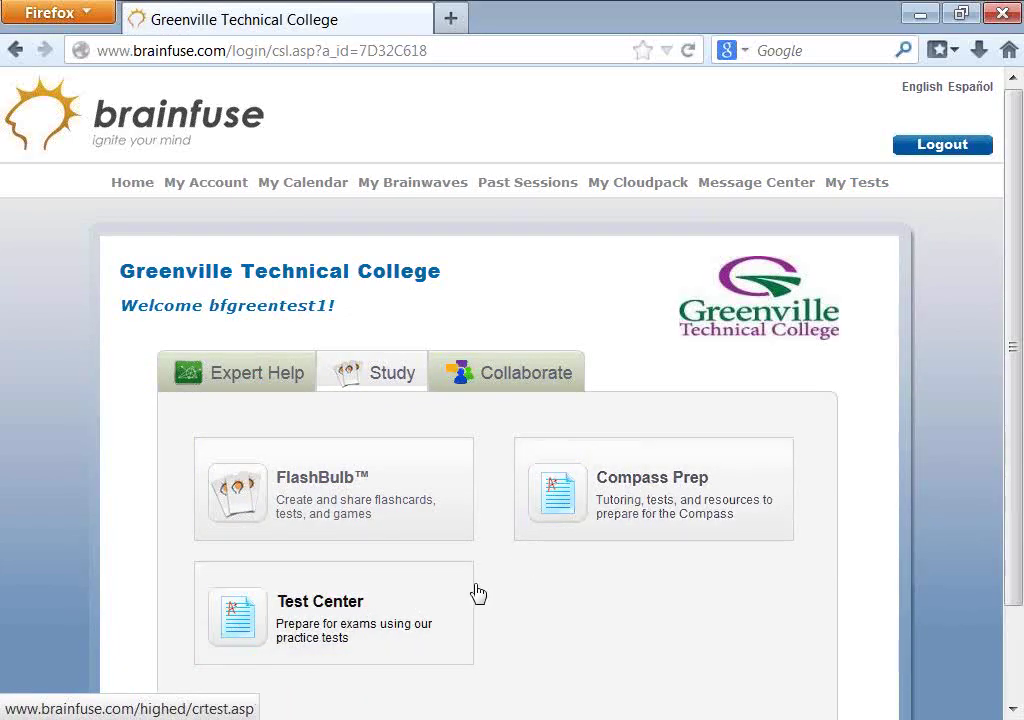
pyautogui.scroll(-2, 470, 592)
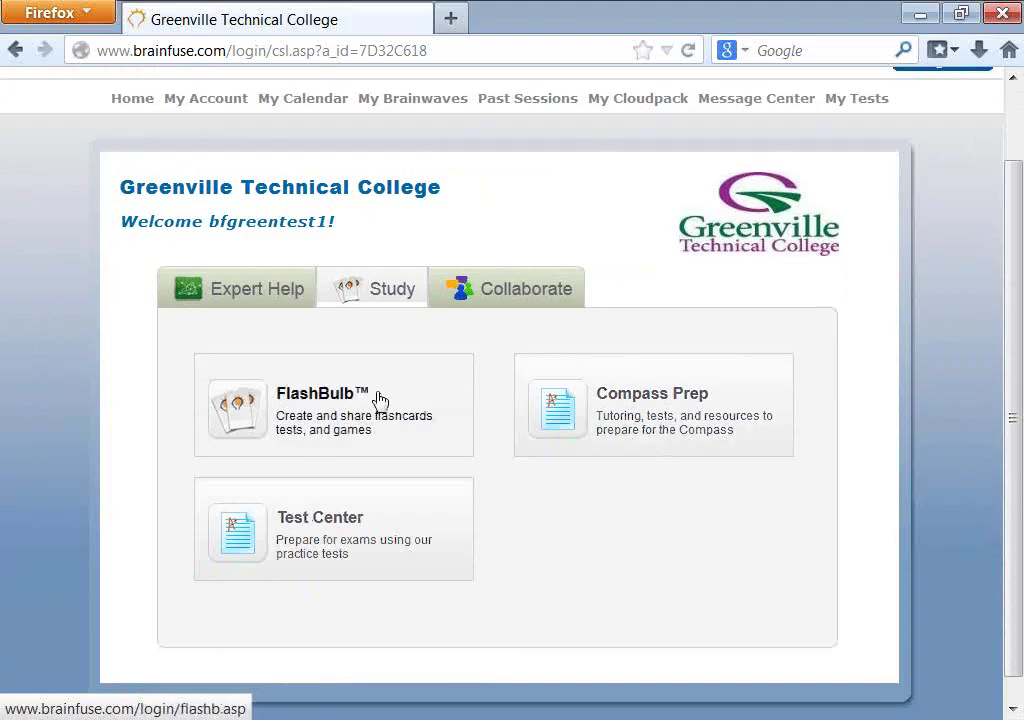
pyautogui.click(240, 295)
pyautogui.scroll(-2, 310, 505)
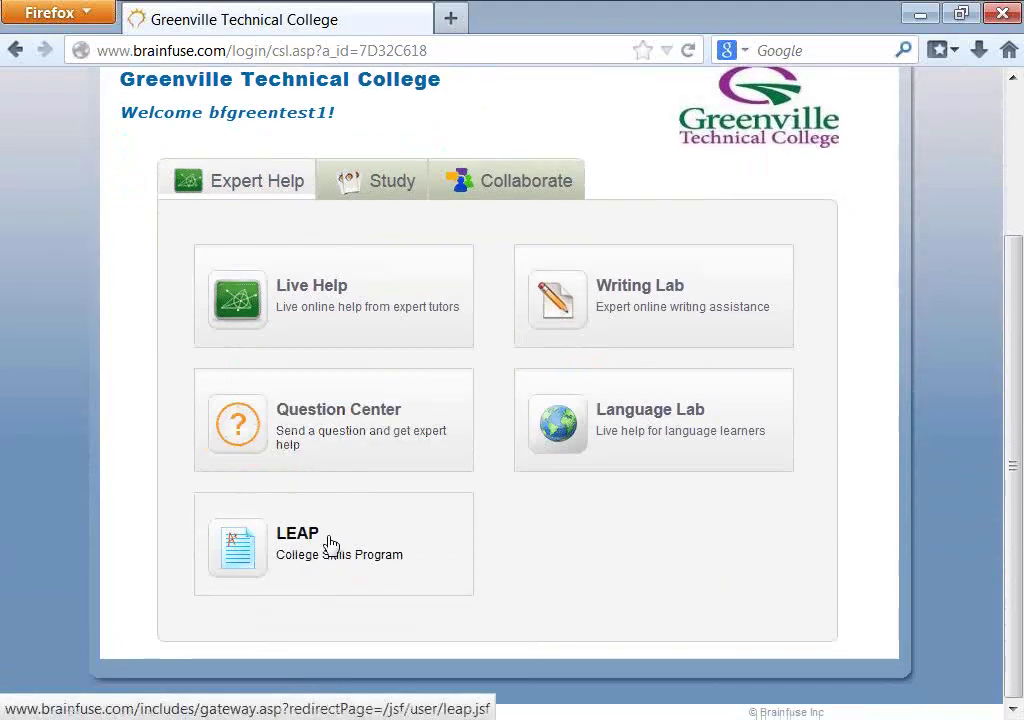
pyautogui.scroll(3, 683, 192)
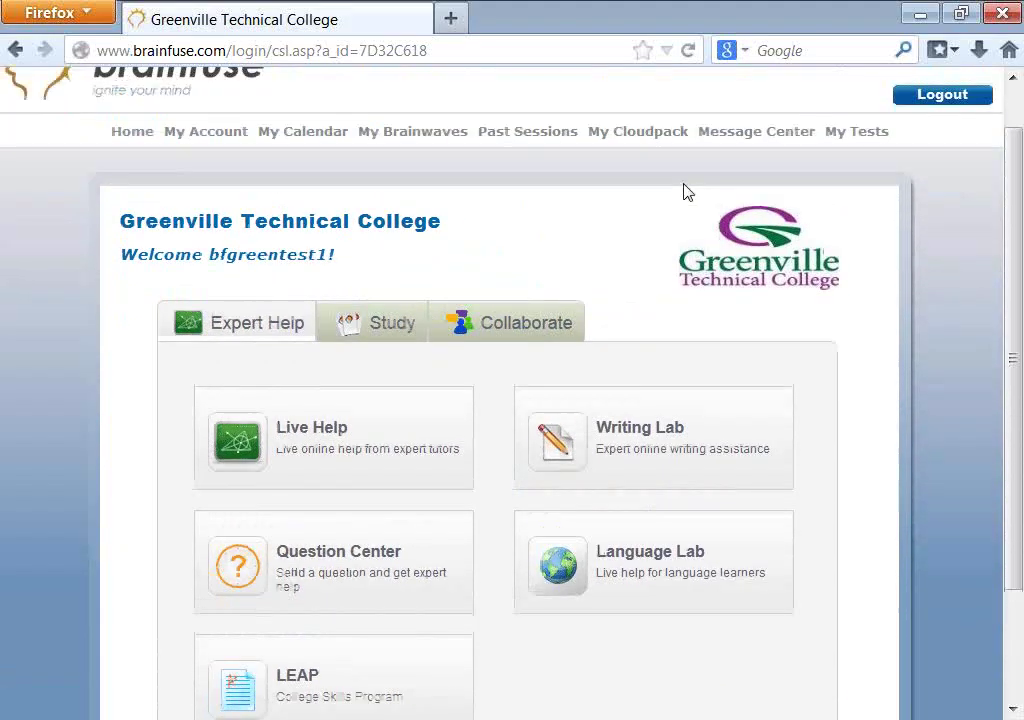
pyautogui.click(866, 165)
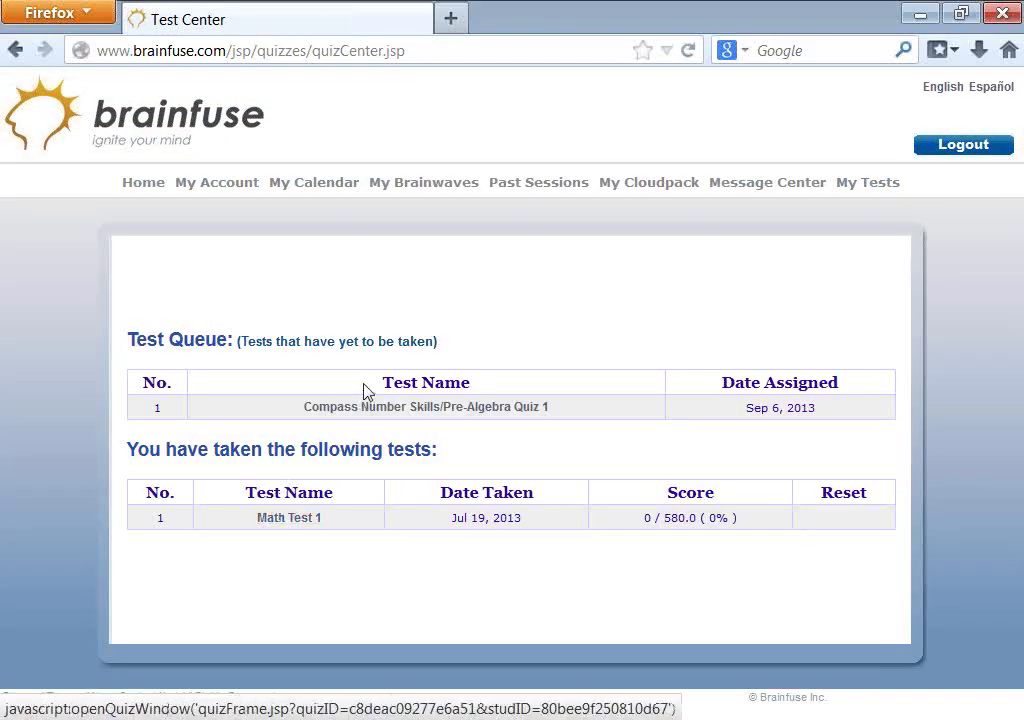
pyautogui.click(375, 410)
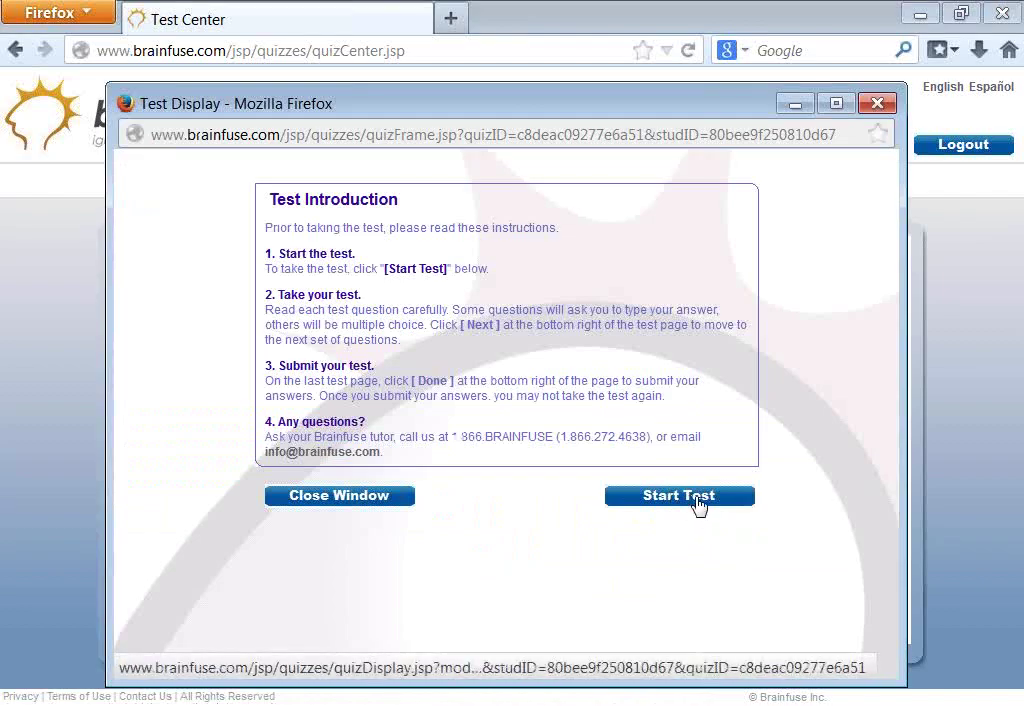
# - Start the quiz and answer question 1 with A
pyautogui.click(697, 500)
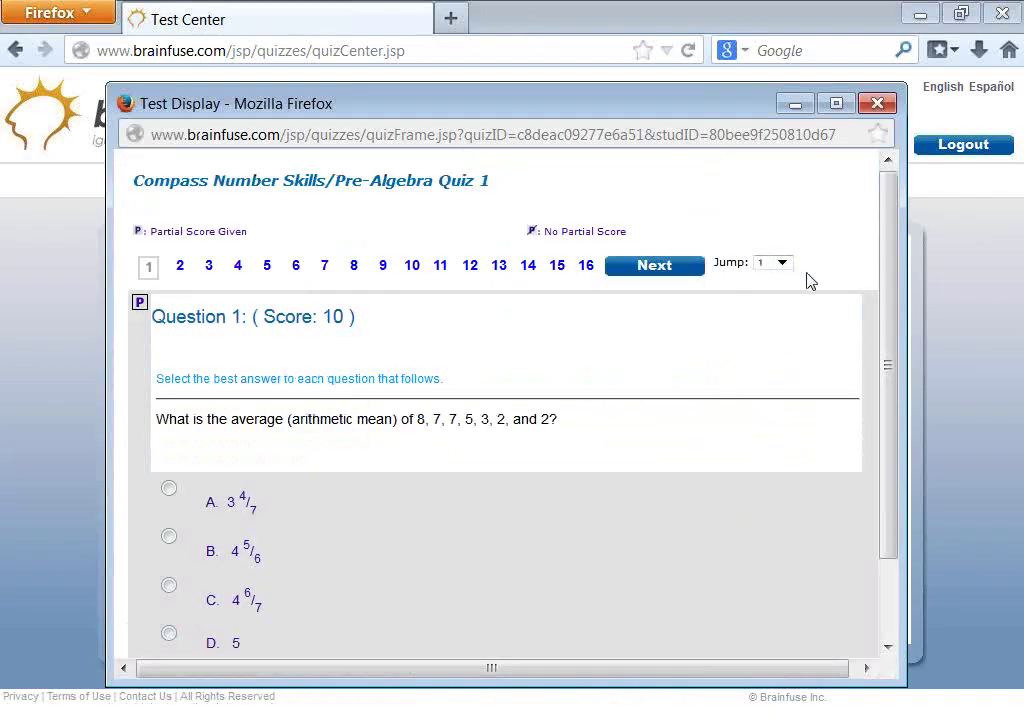
pyautogui.moveTo(887, 421); pyautogui.dragTo(887, 454)
pyautogui.click(169, 447)
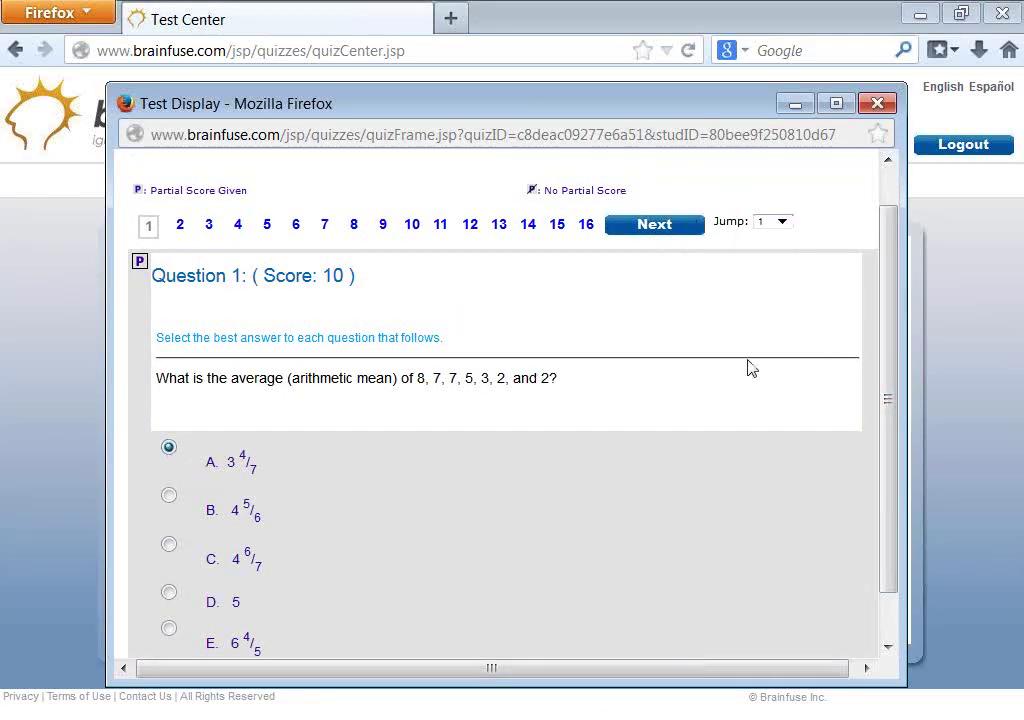
pyautogui.scroll(-1, 750, 366)
pyautogui.click(655, 636)
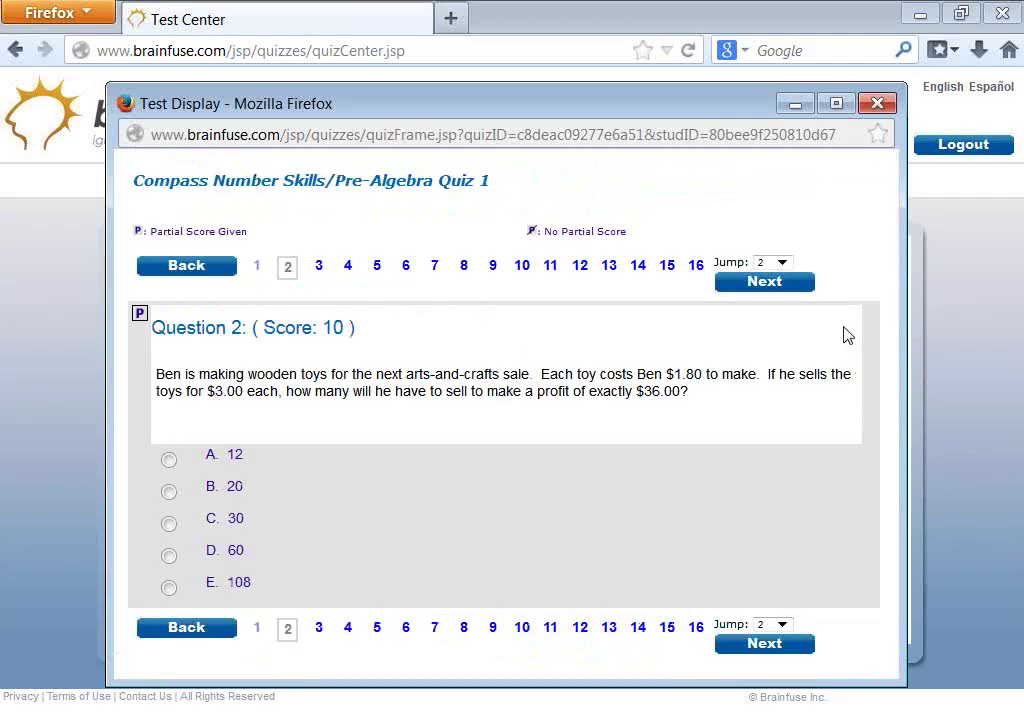
# - Jump to the last question, 18, and submit the quiz
pyautogui.click(778, 262)
pyautogui.click(763, 463)
pyautogui.click(766, 282)
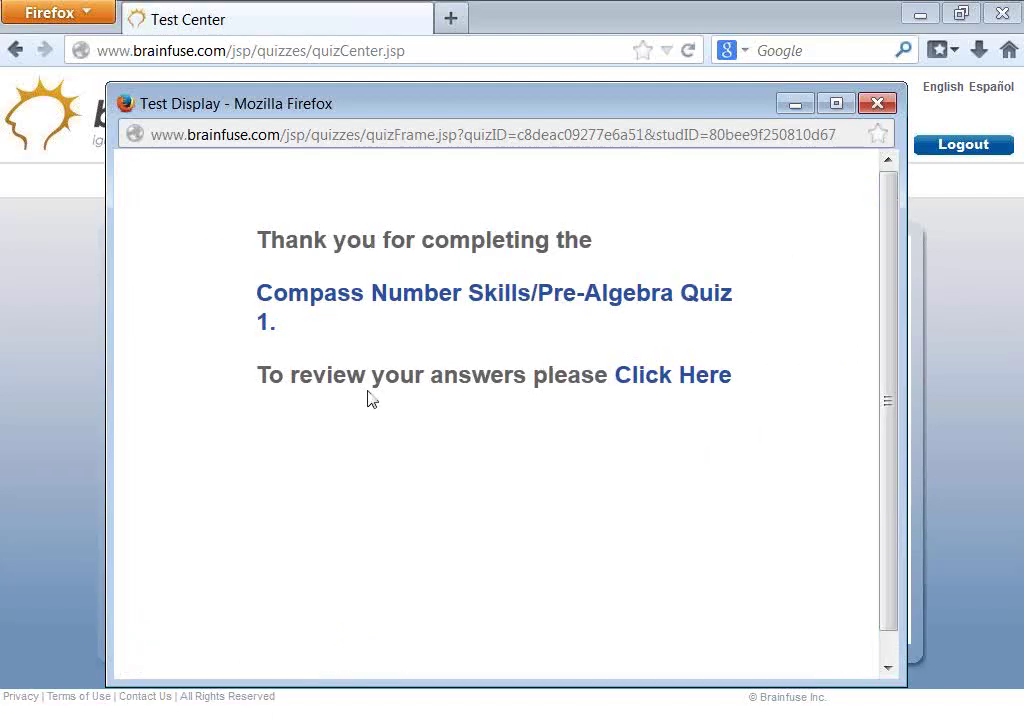
# - Open the answer review and inspect questions 2, 5 and 6, returning to the Answer Summary
pyautogui.click(665, 386)
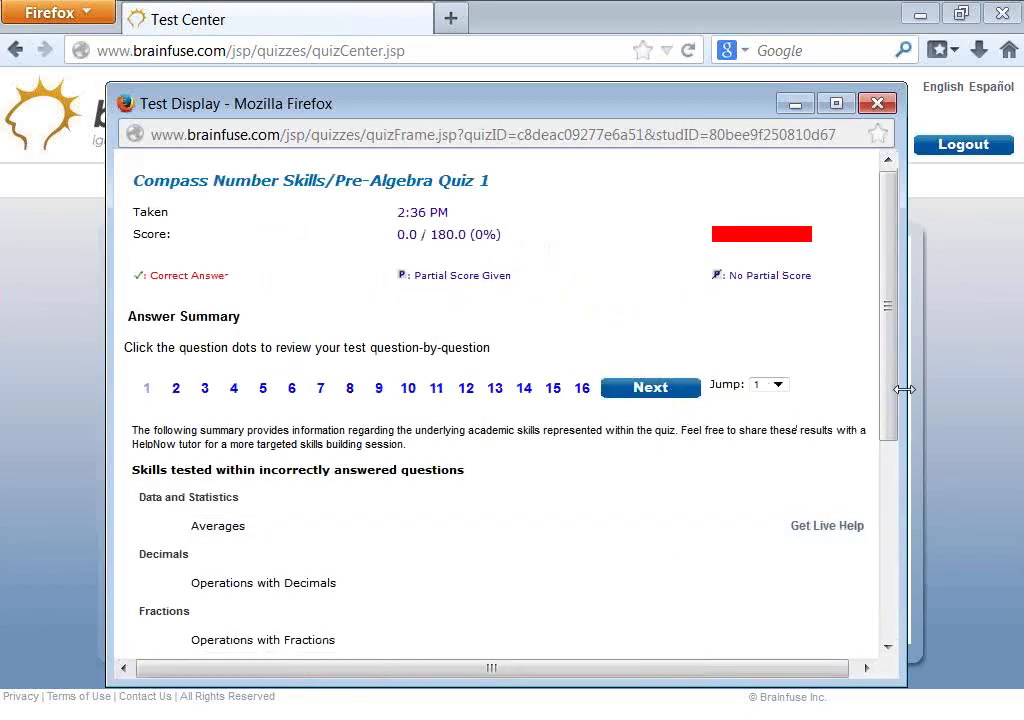
pyautogui.moveTo(886, 394); pyautogui.dragTo(892, 382)
pyautogui.scroll(-5, 330, 338)
pyautogui.scroll(4, 327, 331)
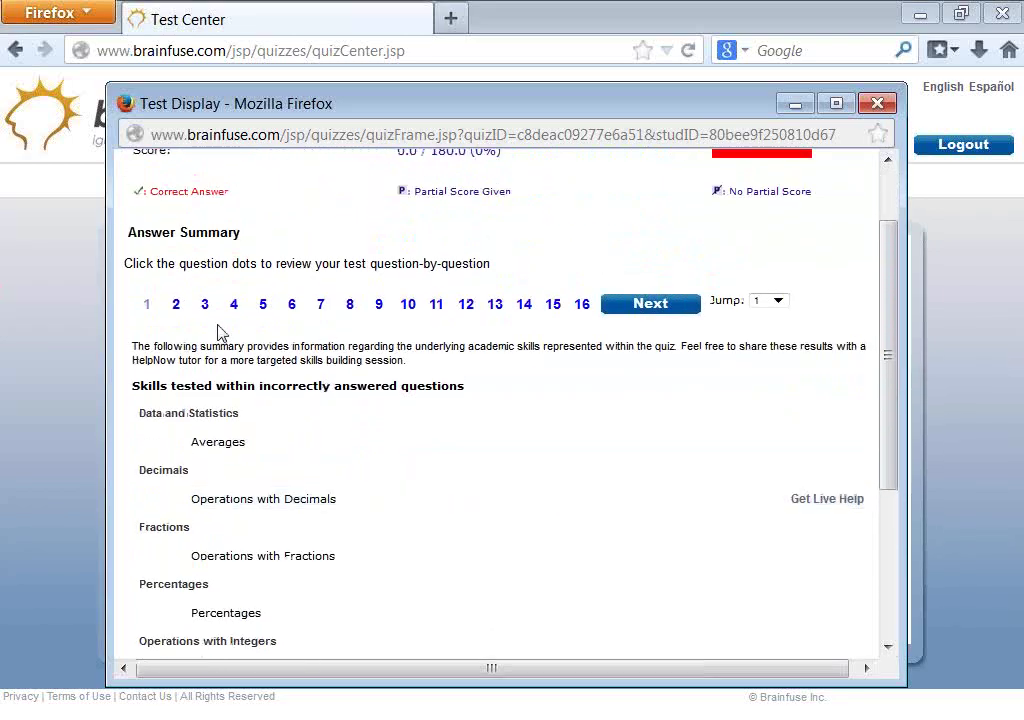
pyautogui.click(176, 304)
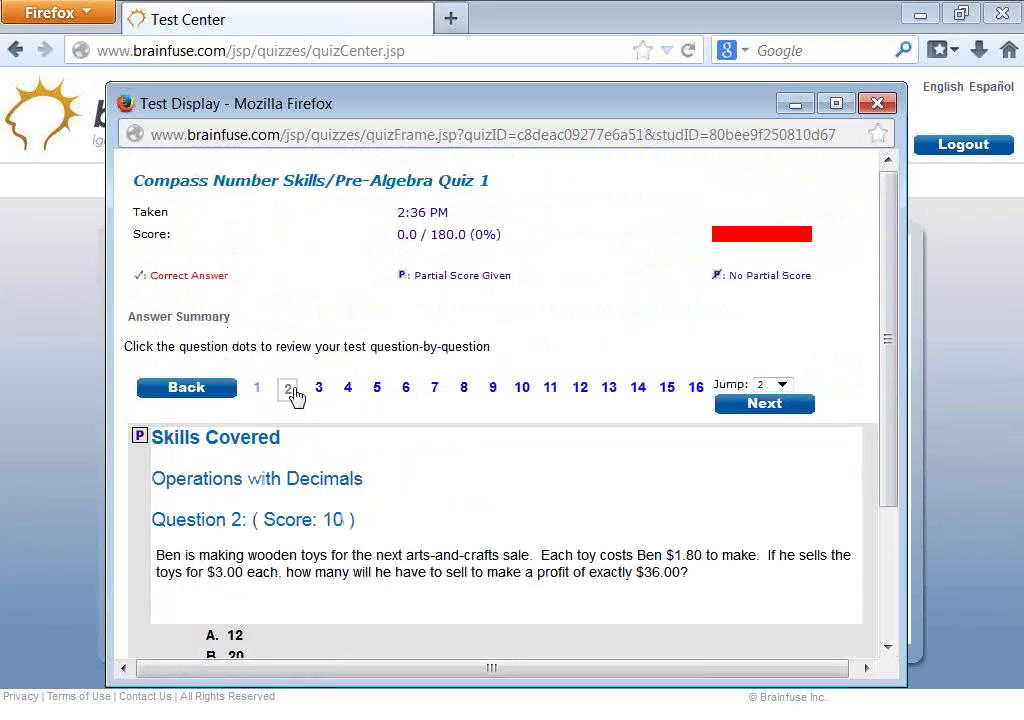
pyautogui.click(374, 392)
pyautogui.click(404, 392)
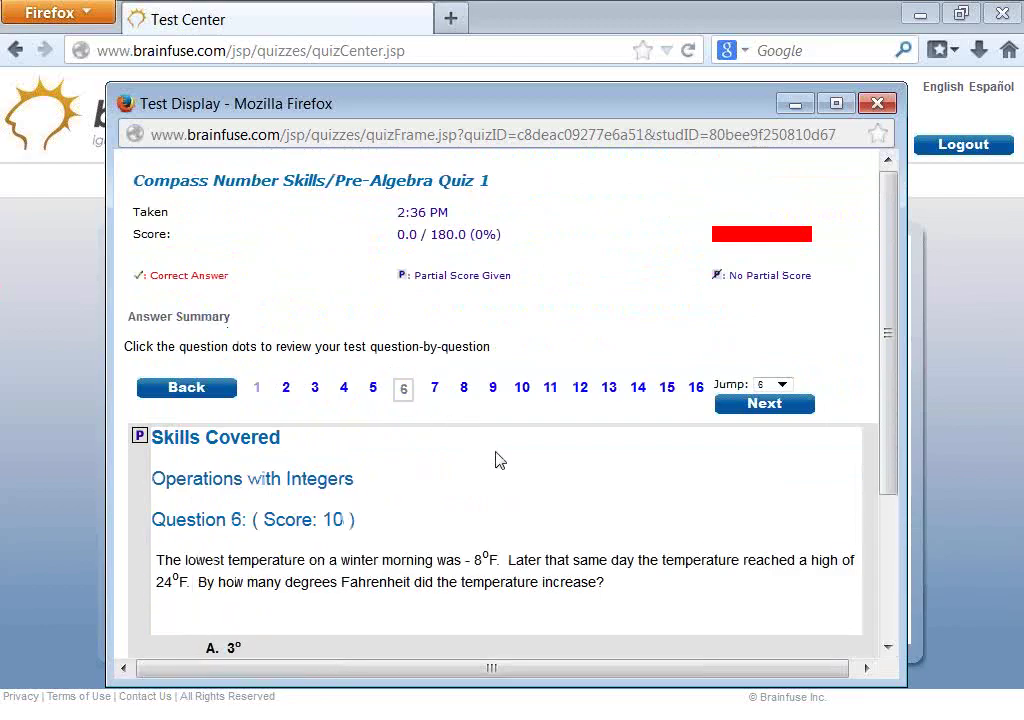
pyautogui.click(183, 318)
# - Scroll through the skills list, then close the test window
pyautogui.scroll(-4, 620, 470)
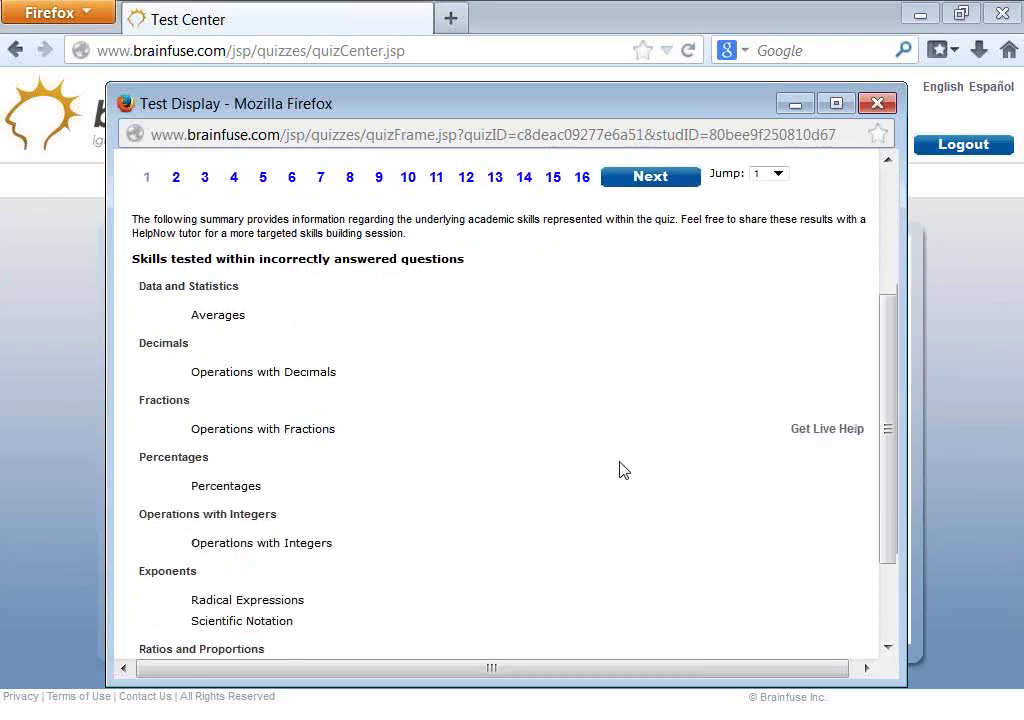
pyautogui.scroll(-1, 620, 470)
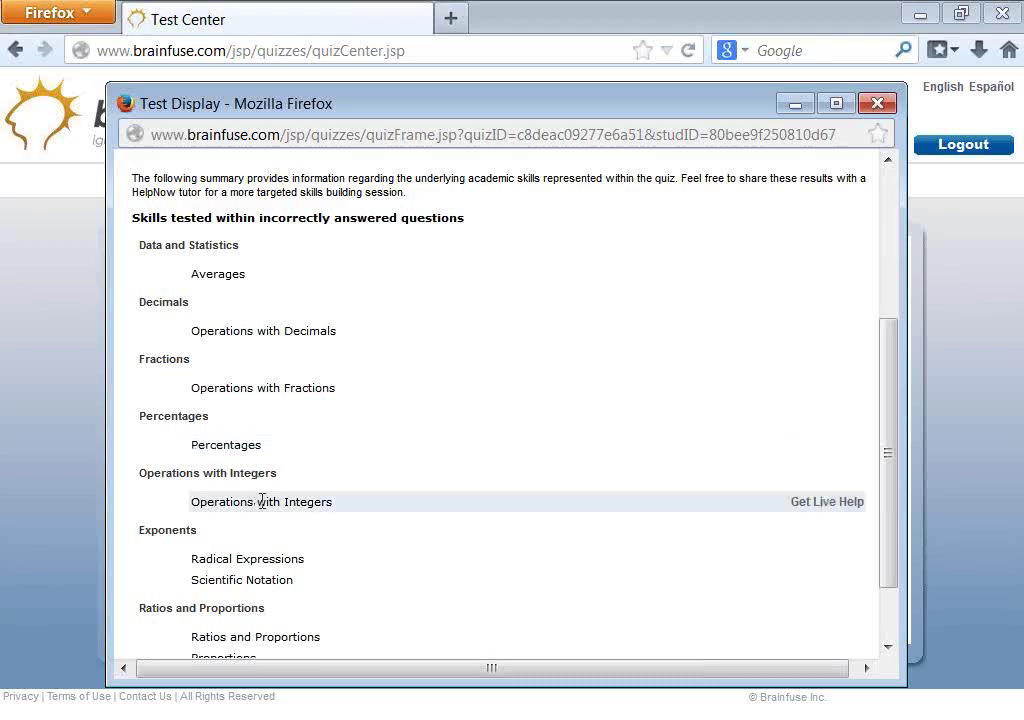
pyautogui.scroll(3, 311, 313)
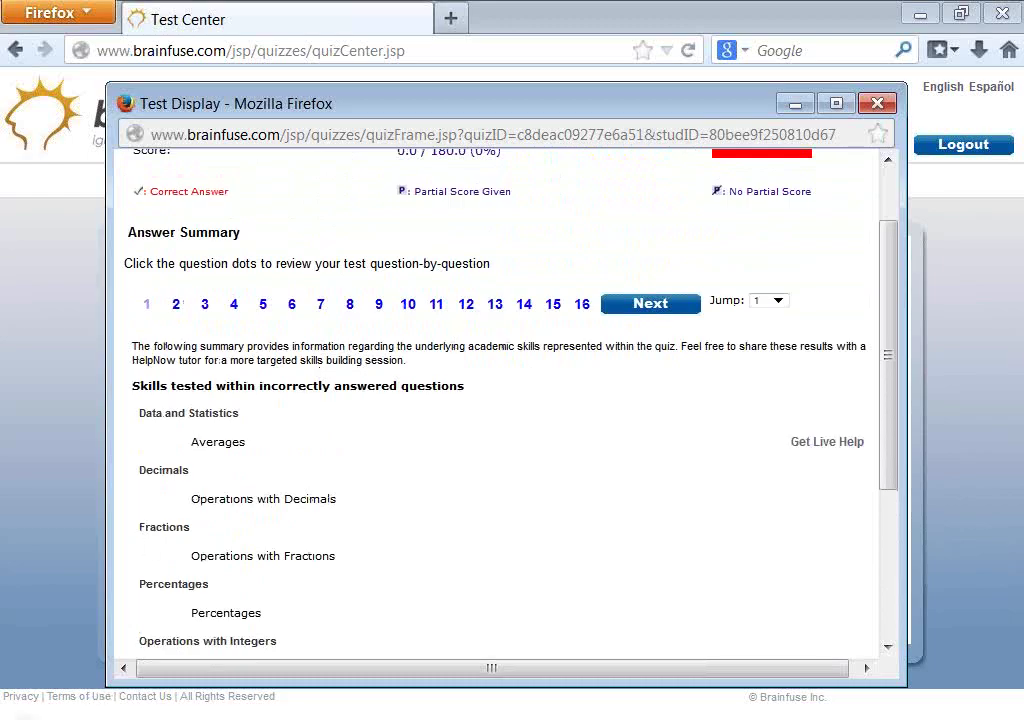
pyautogui.click(15, 715)
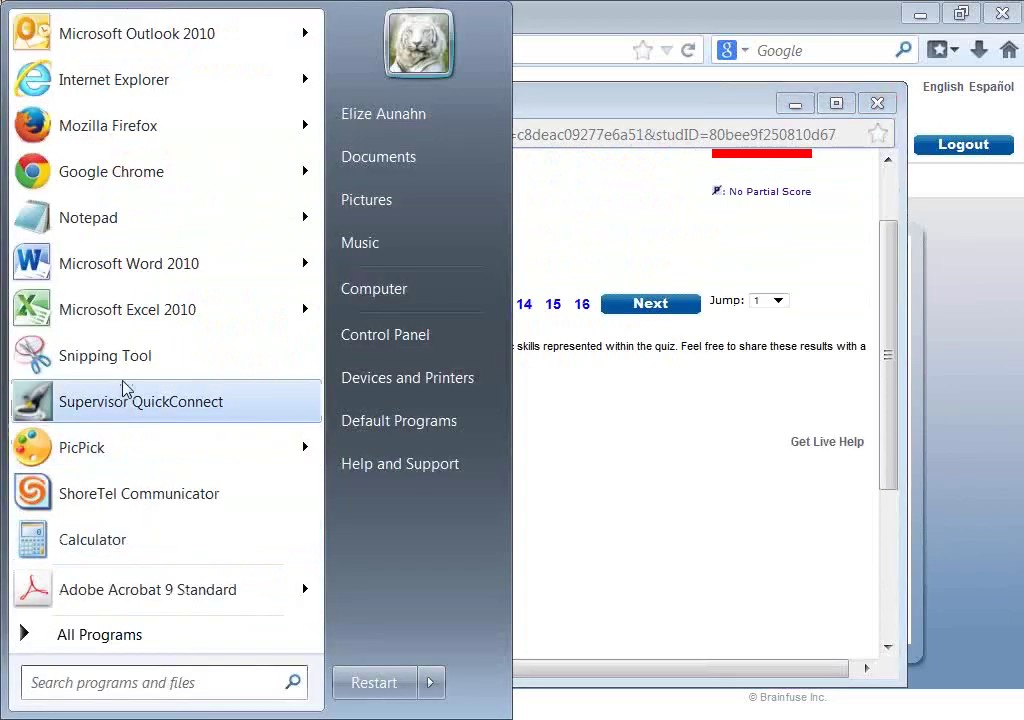
pyautogui.click(575, 403)
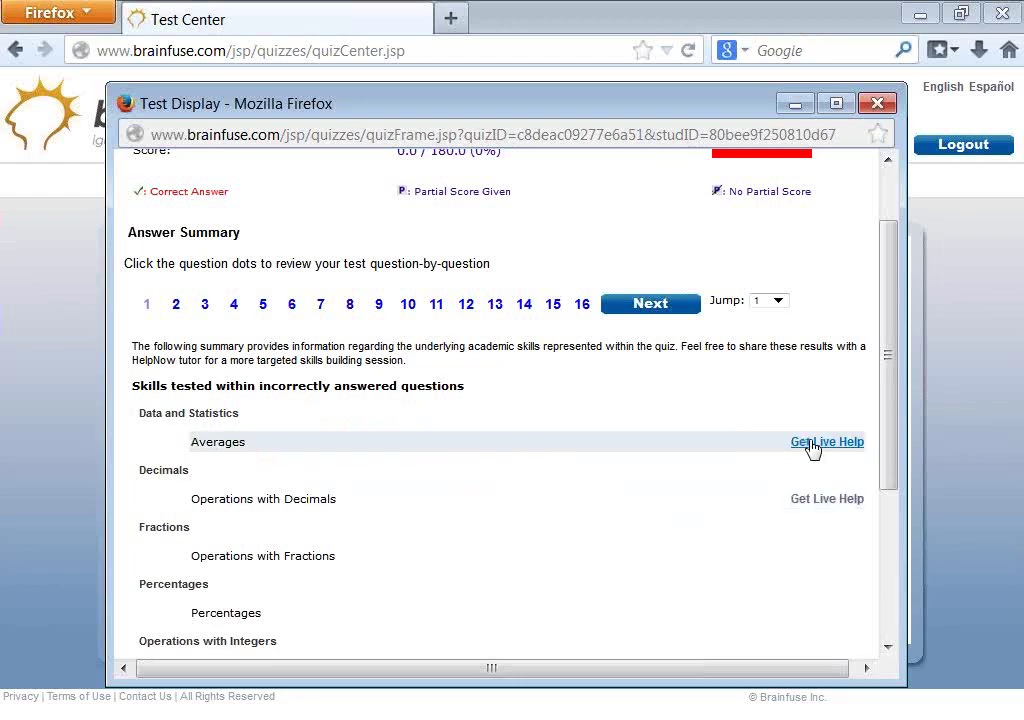
pyautogui.click(880, 102)
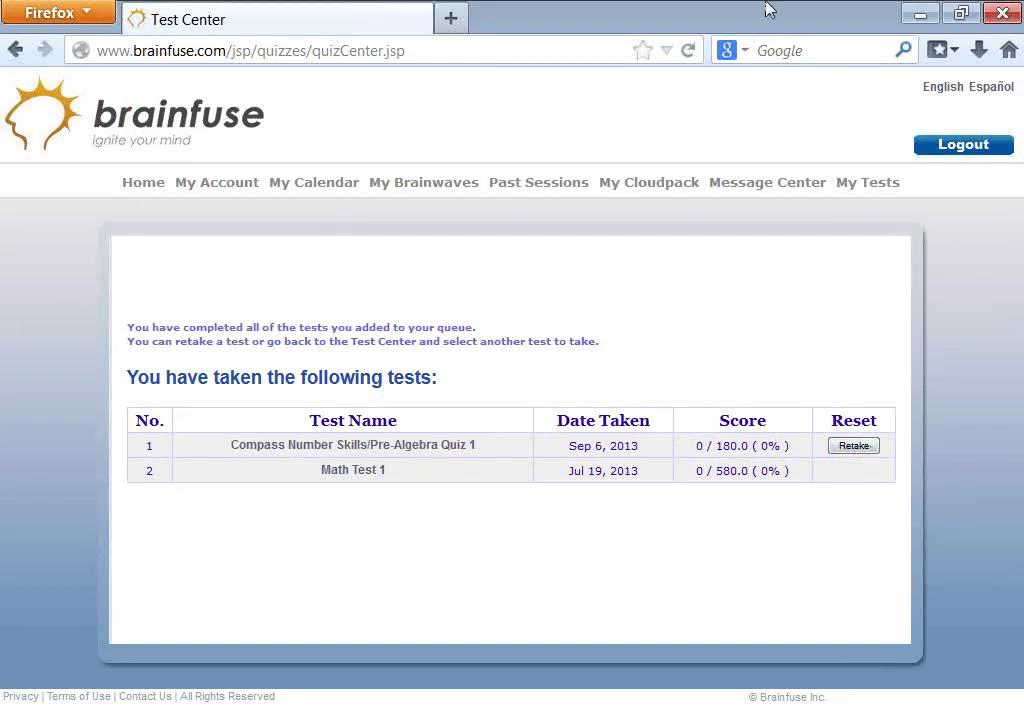
# - Visit the home page and the taken-tests list, then return home
pyautogui.click(150, 182)
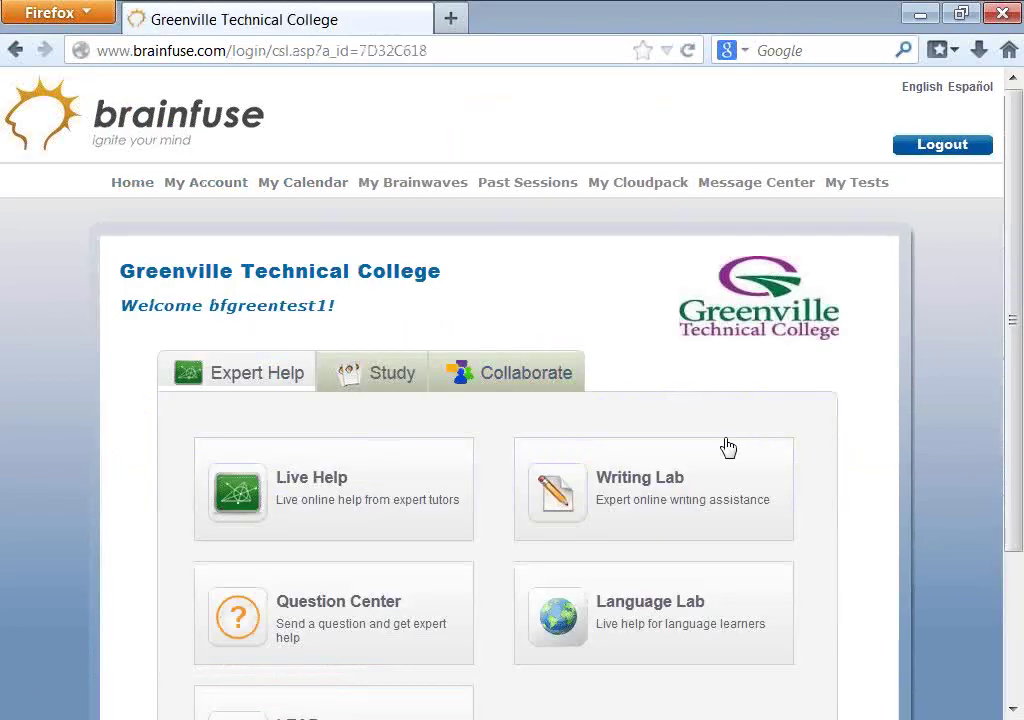
pyautogui.click(858, 184)
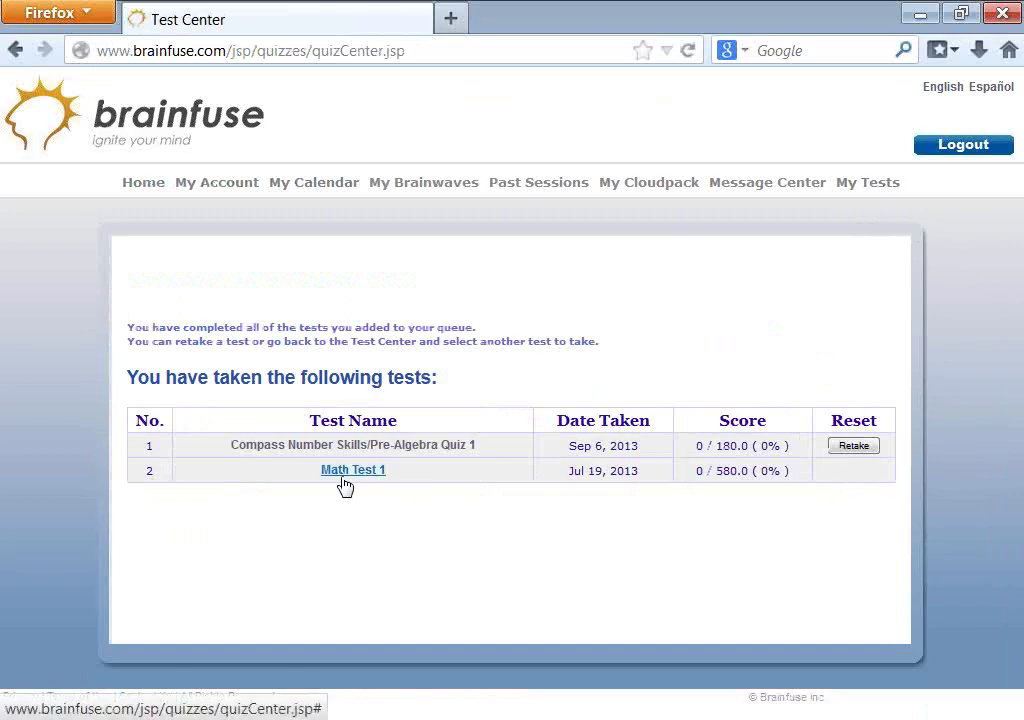
pyautogui.click(140, 182)
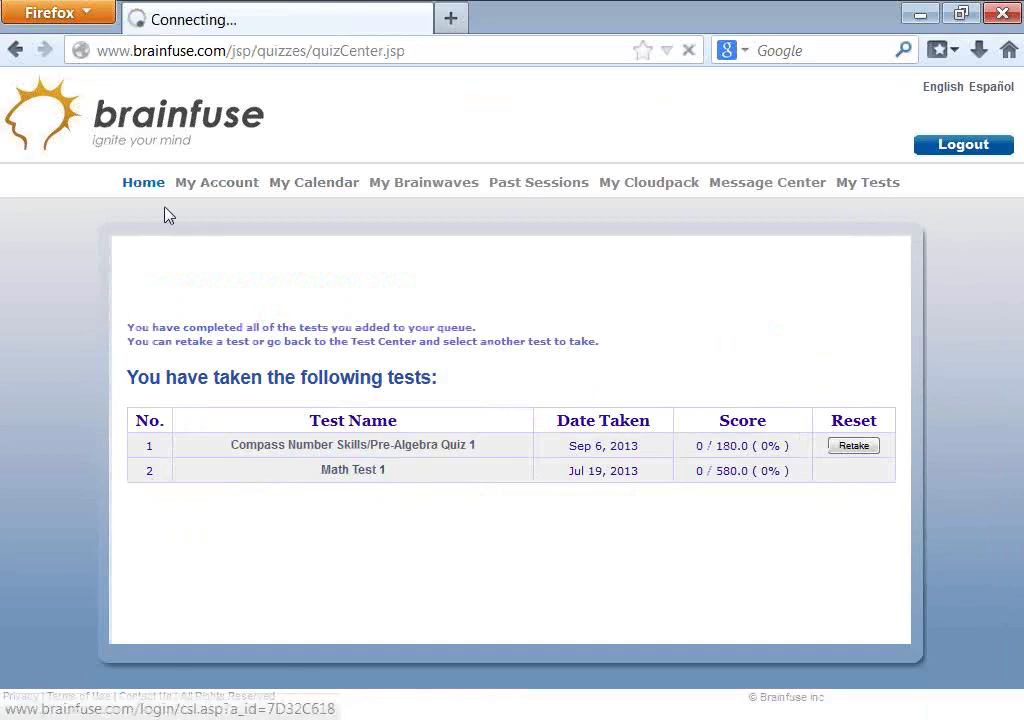
# - Open the Math Test 1 LEAP card, scroll through its study plan lessons, and return home
pyautogui.scroll(-3, 347, 580)
pyautogui.click(347, 580)
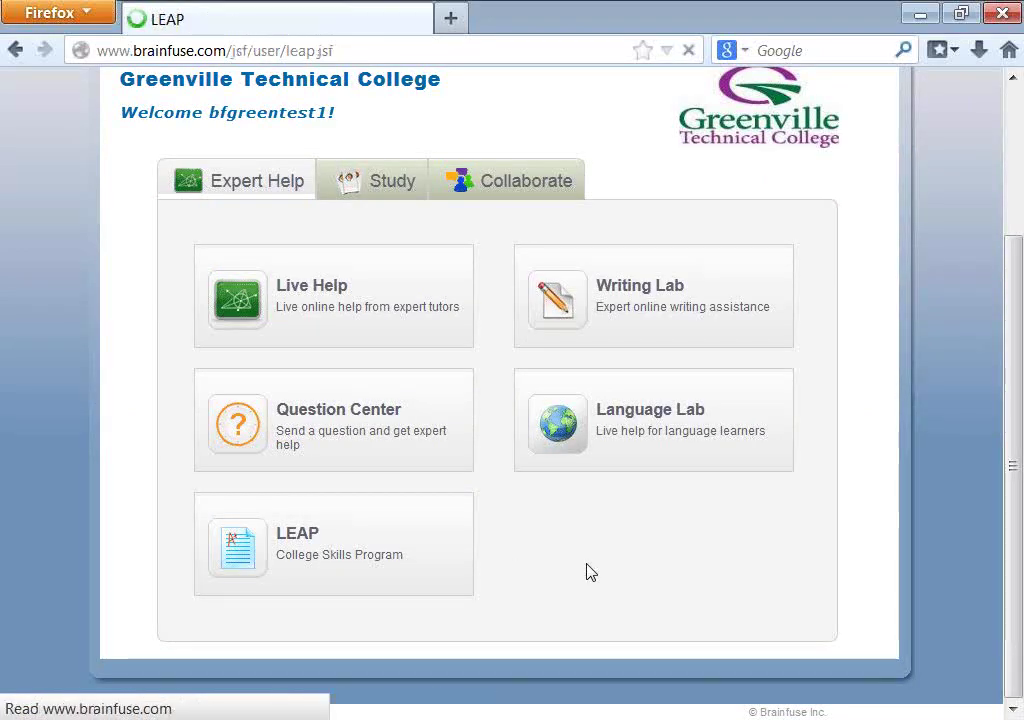
pyautogui.scroll(-4, 593, 563)
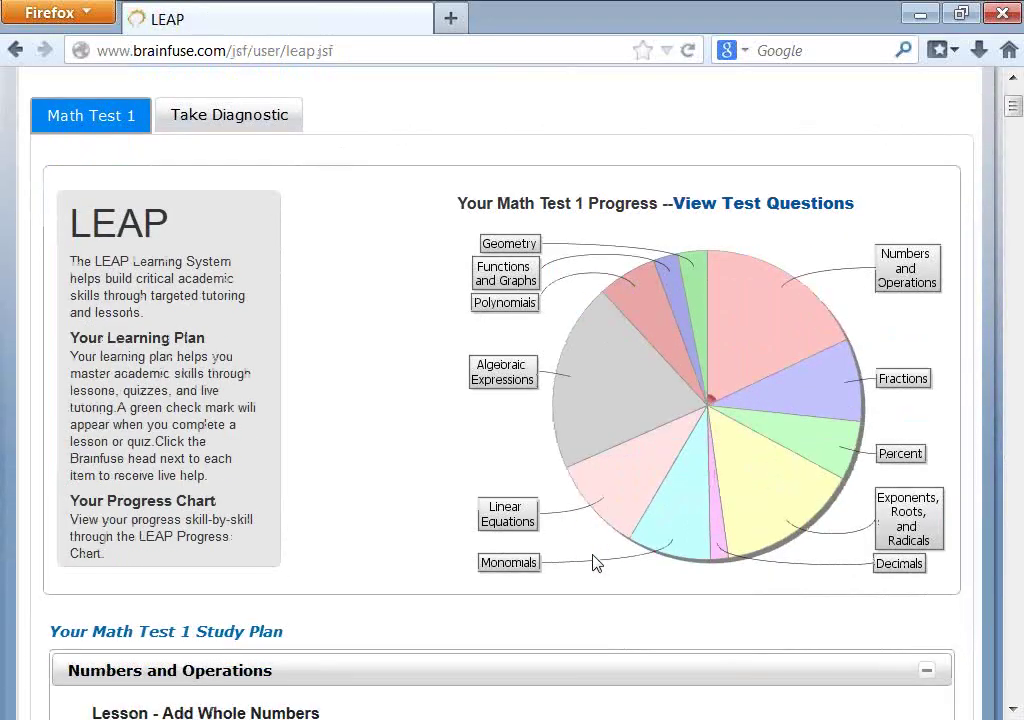
pyautogui.scroll(-1, 593, 563)
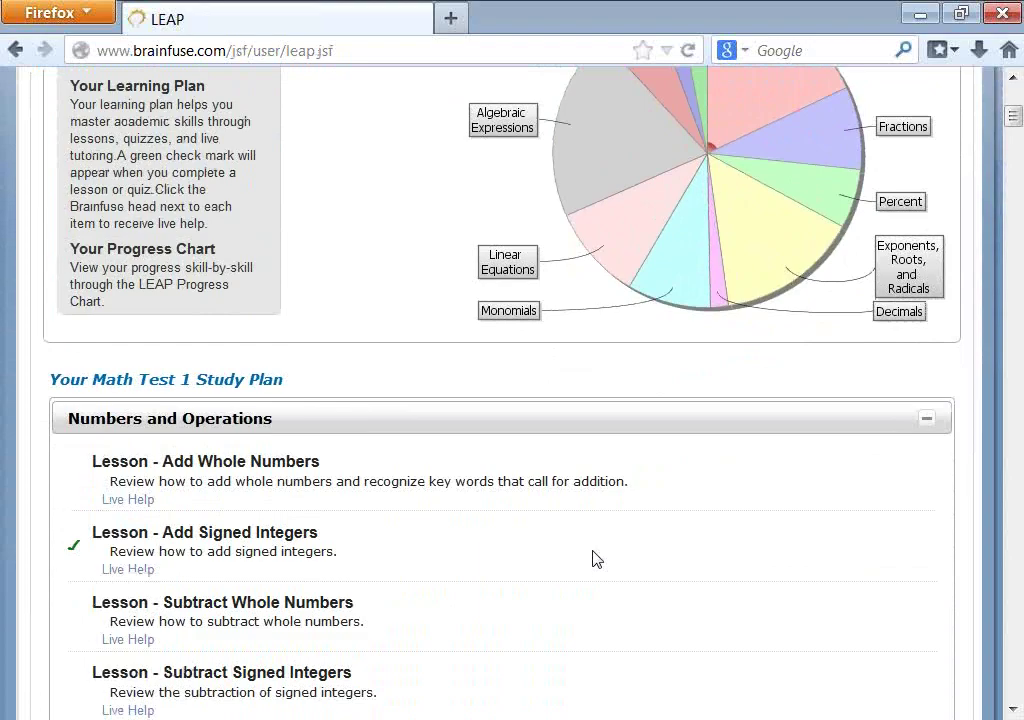
pyautogui.scroll(-3, 593, 558)
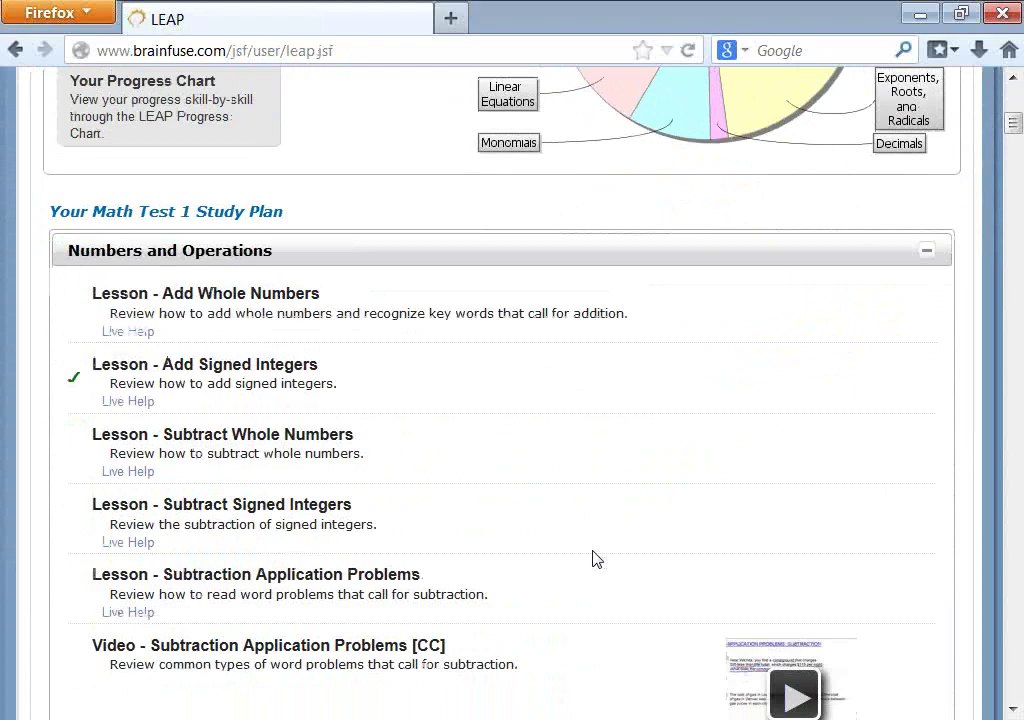
pyautogui.scroll(-3, 593, 550)
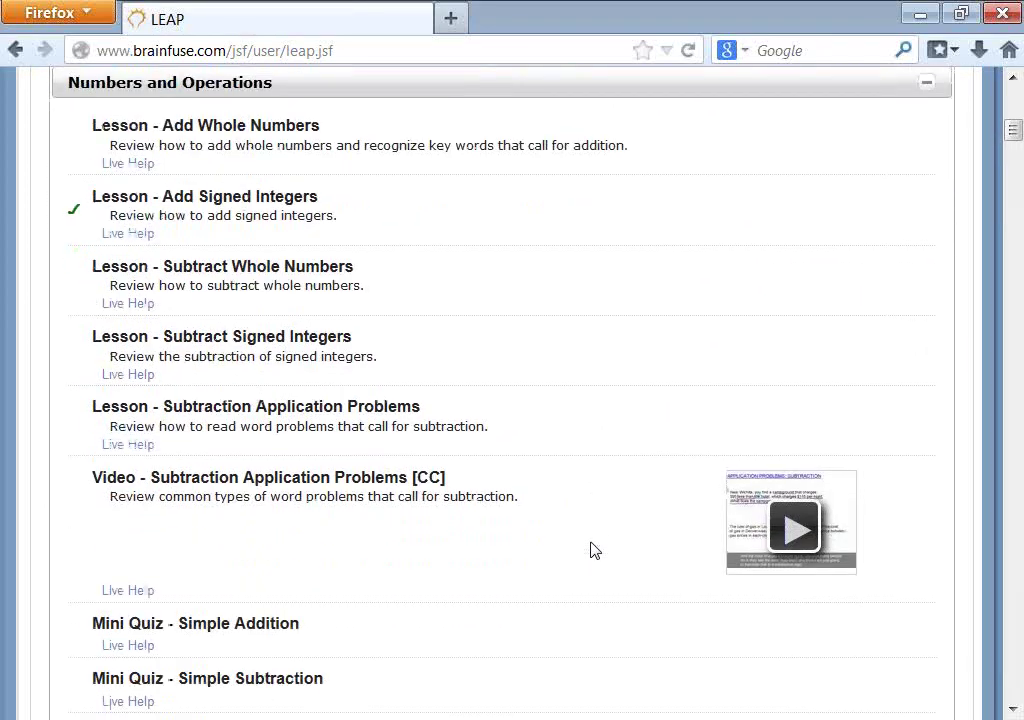
pyautogui.scroll(10, 593, 550)
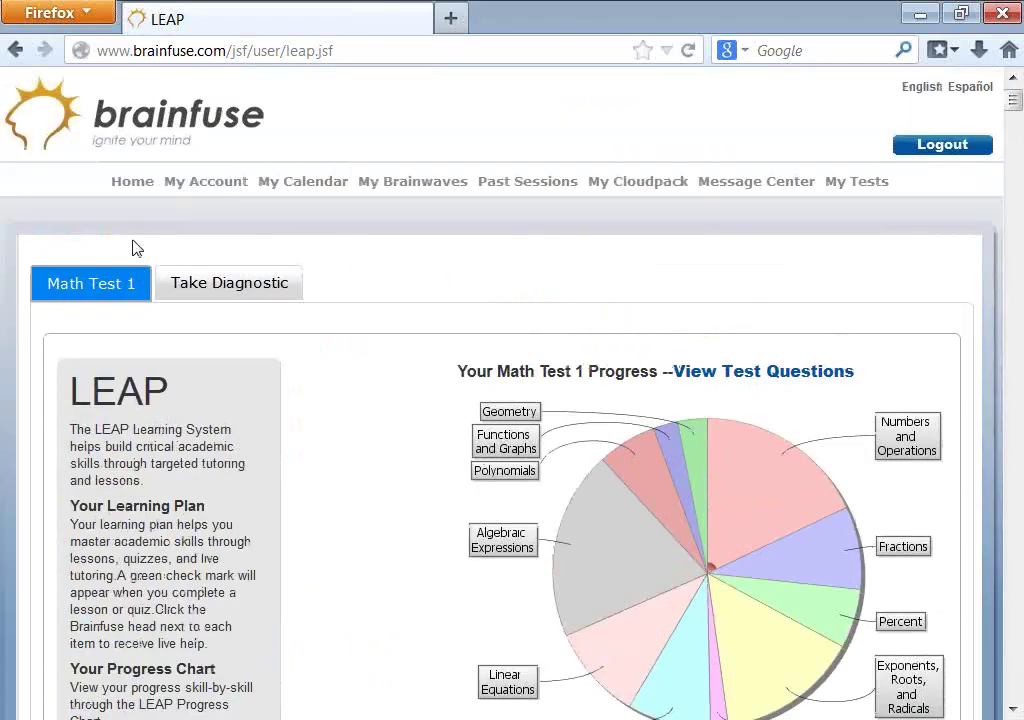
pyautogui.click(135, 183)
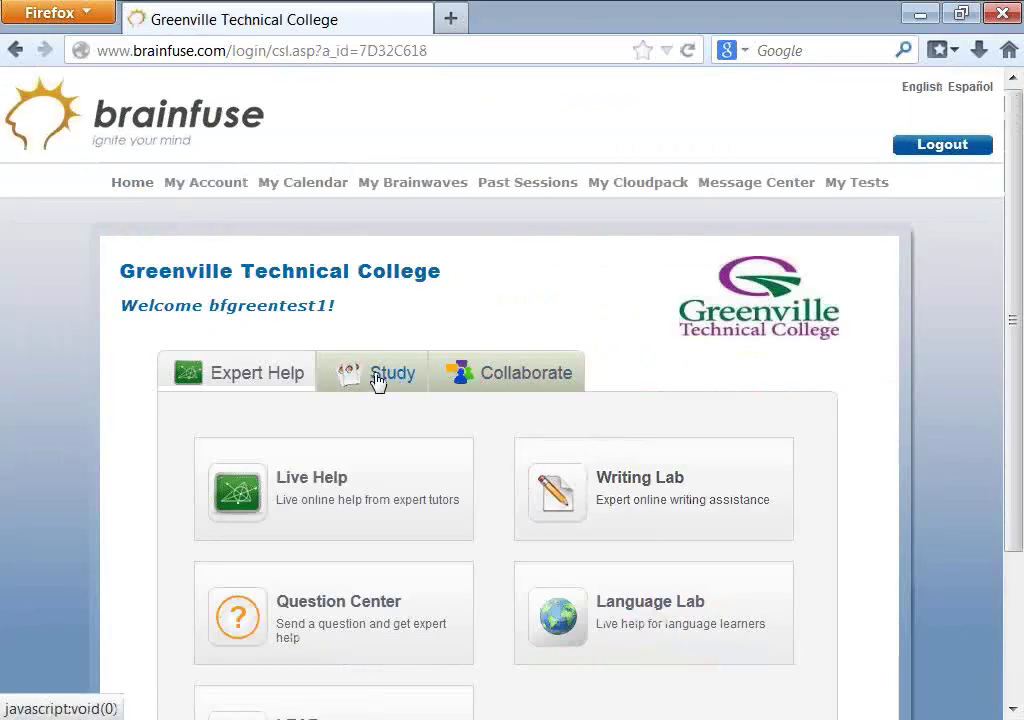
# - In Test Center pick topic Math and subject Statistics, then view My Tests
pyautogui.click(378, 382)
pyautogui.scroll(-2, 439, 533)
pyautogui.click(445, 540)
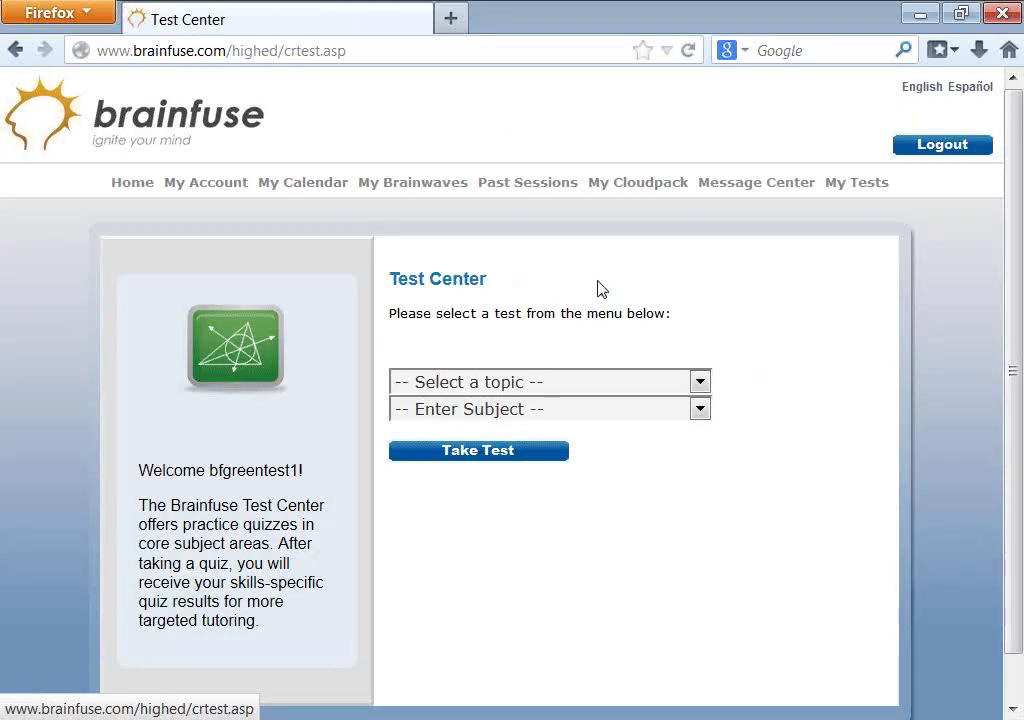
pyautogui.click(484, 391)
pyautogui.click(450, 453)
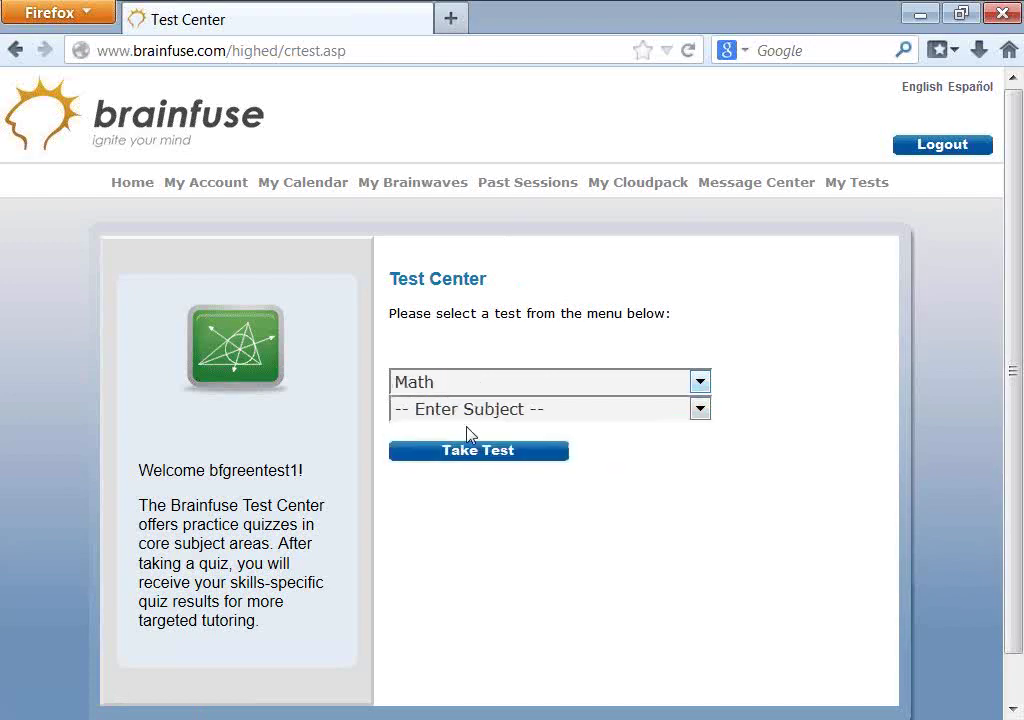
pyautogui.click(478, 410)
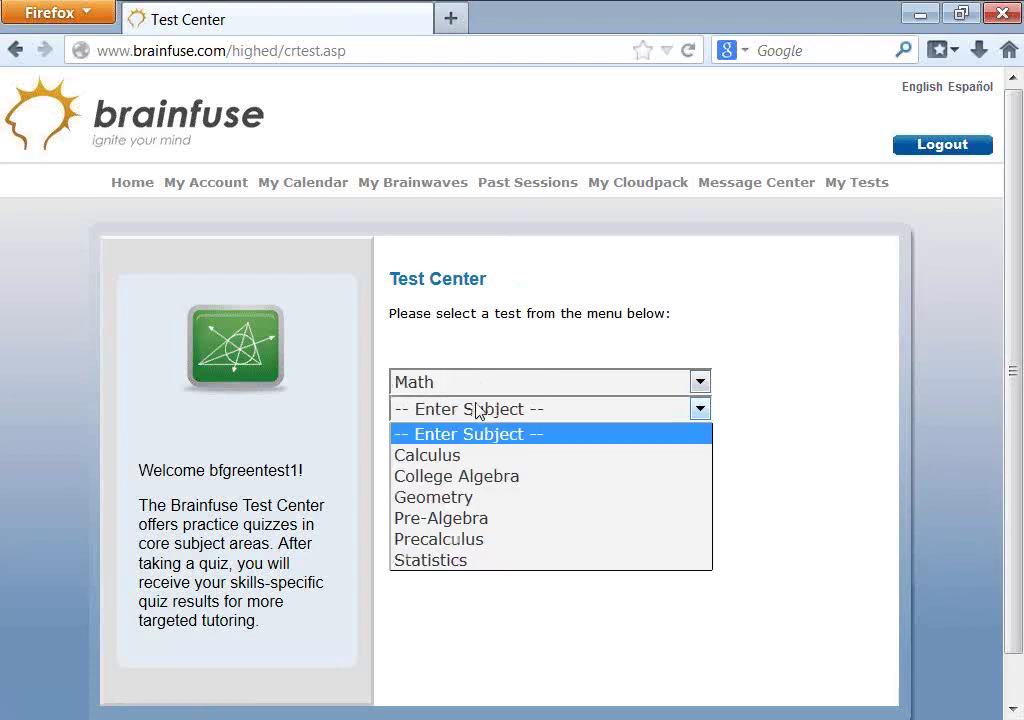
pyautogui.click(459, 560)
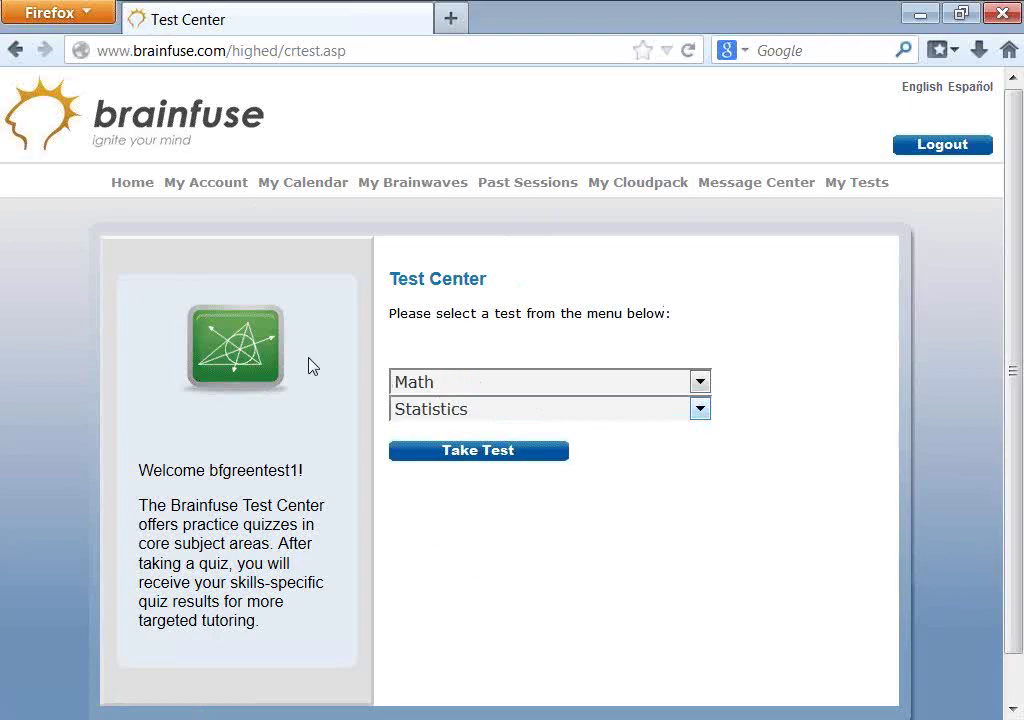
pyautogui.click(853, 186)
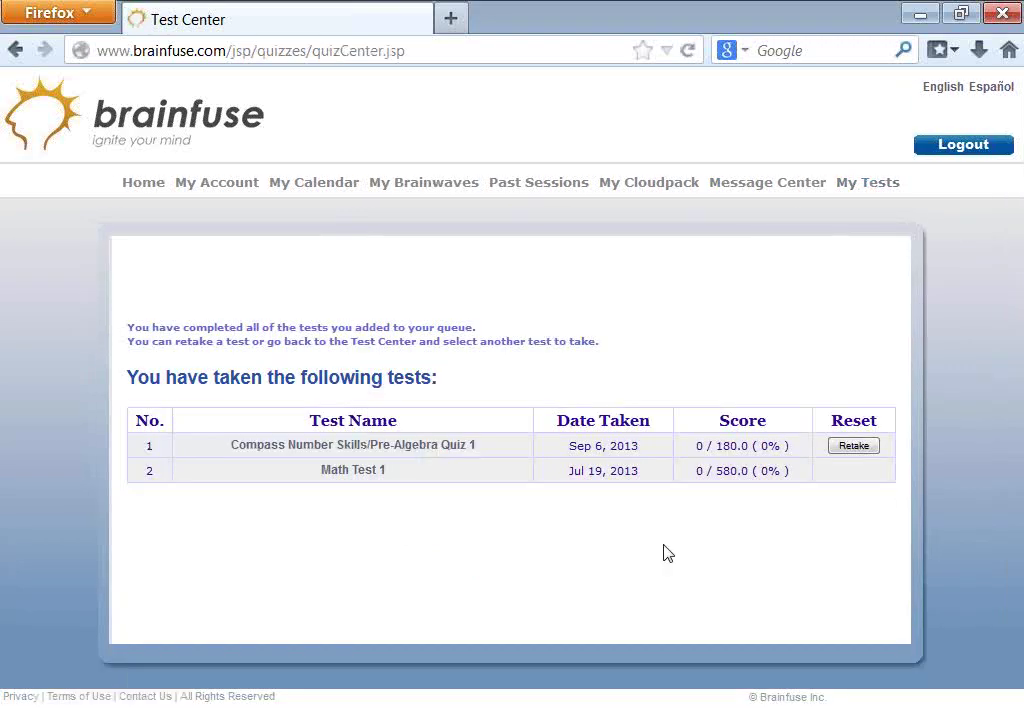
# - Open the Brainwave recordings page from Collaborate, then return home and reshow Collaborate
pyautogui.click(140, 184)
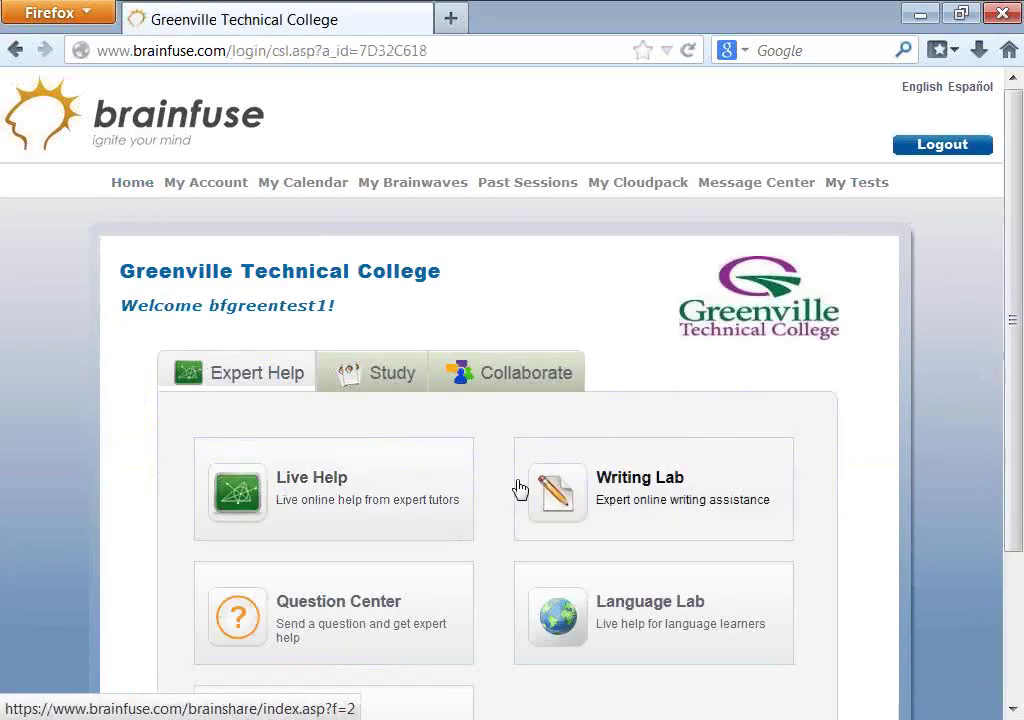
pyautogui.click(487, 378)
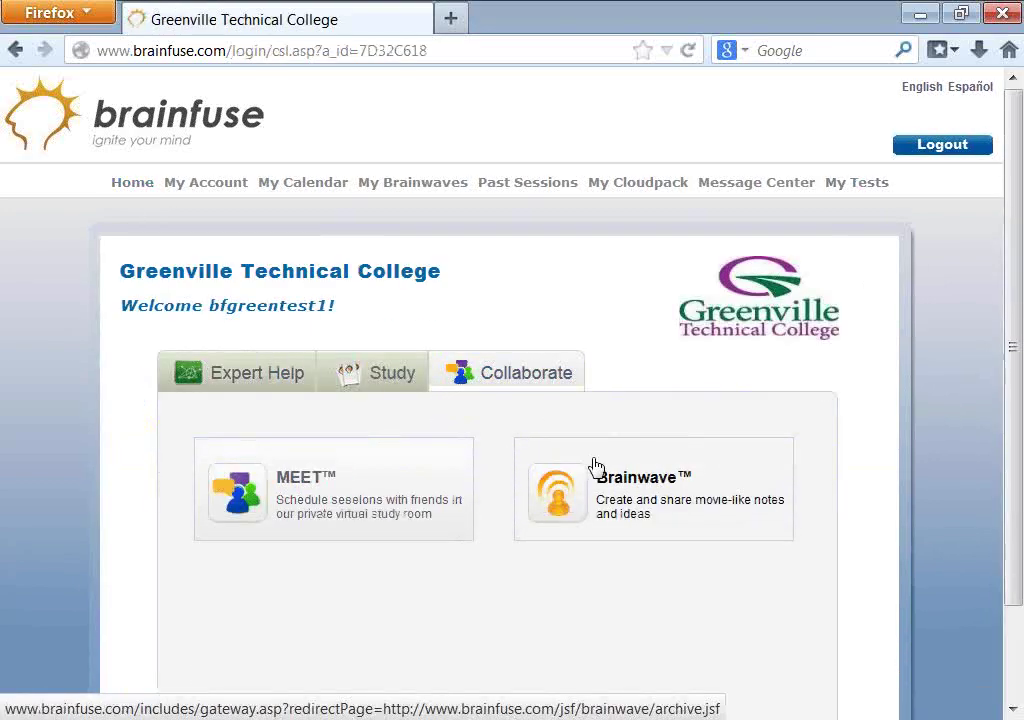
pyautogui.scroll(-2, 681, 574)
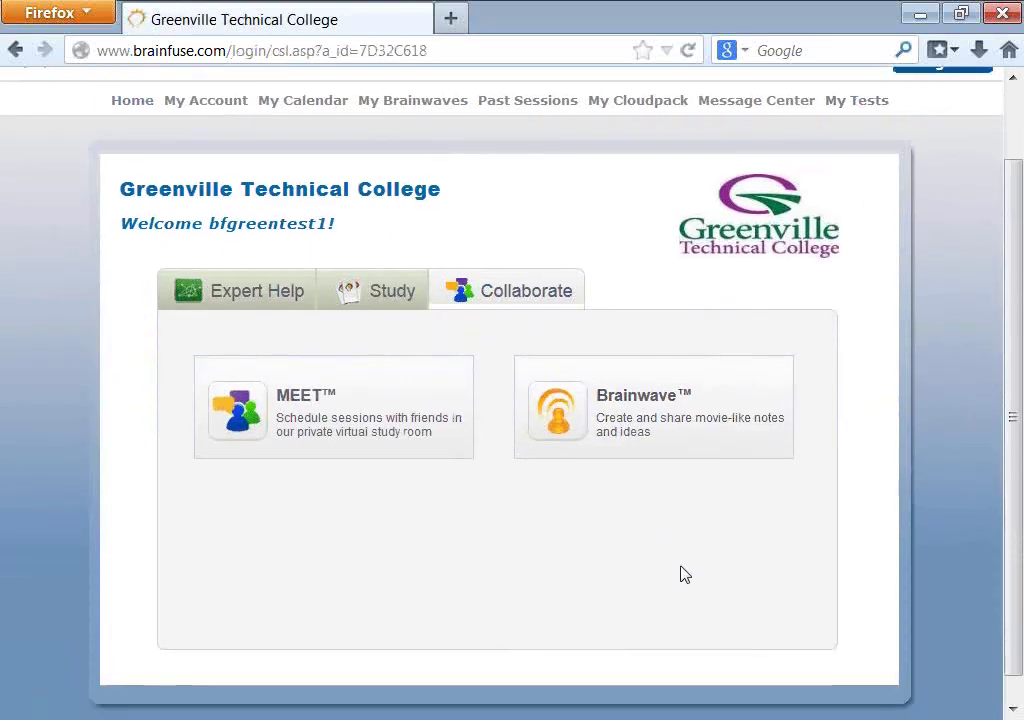
pyautogui.click(669, 414)
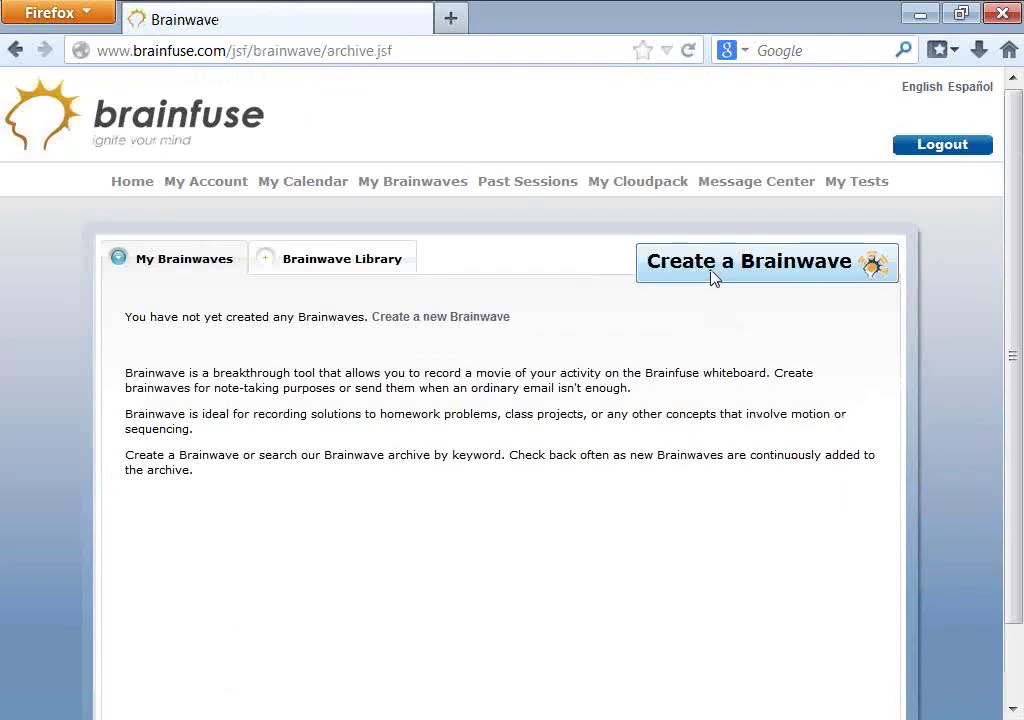
pyautogui.click(137, 183)
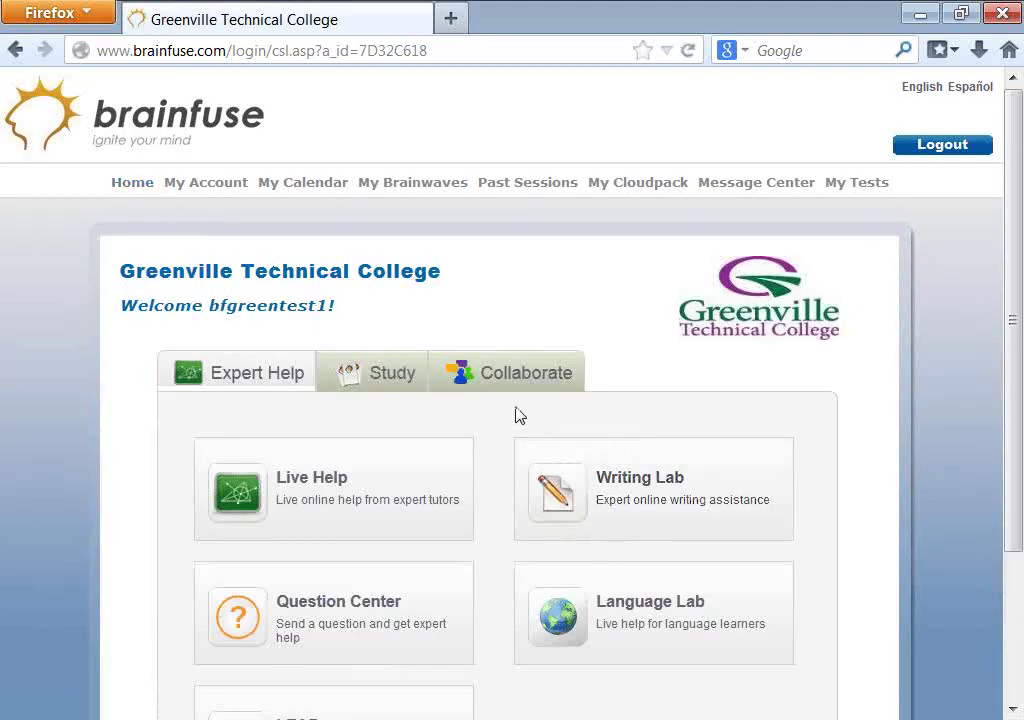
pyautogui.click(514, 386)
pyautogui.scroll(-1, 391, 597)
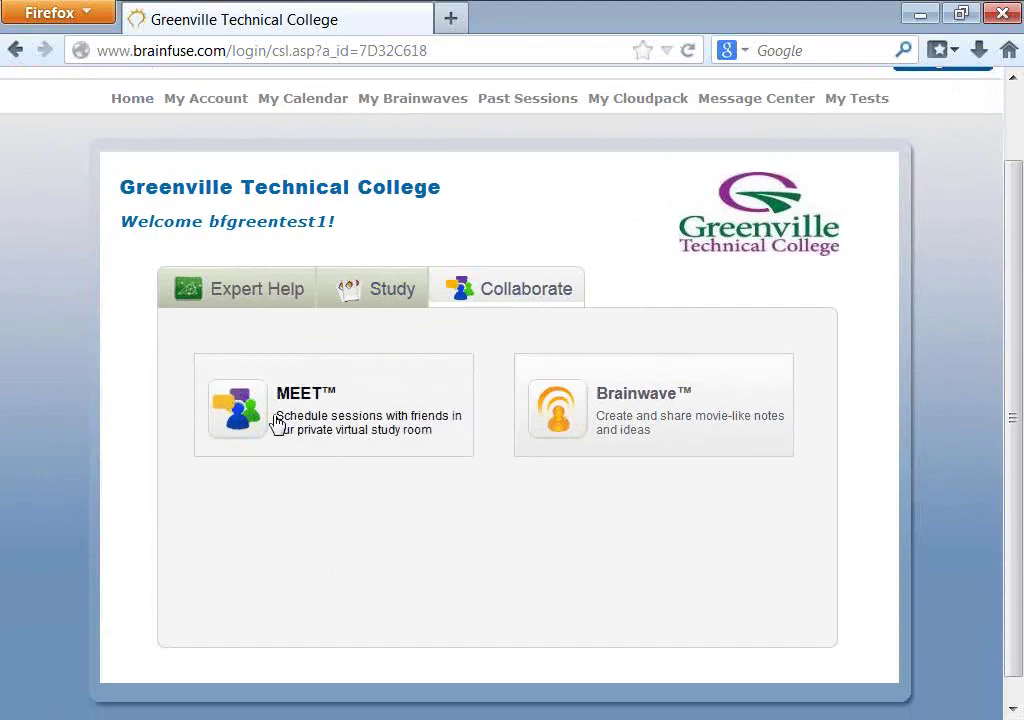
# - Open the MEET form and review its Invite, Times (09/06/2013, 02:30–03:30 pm) and Describe Meeting sections
pyautogui.click(357, 399)
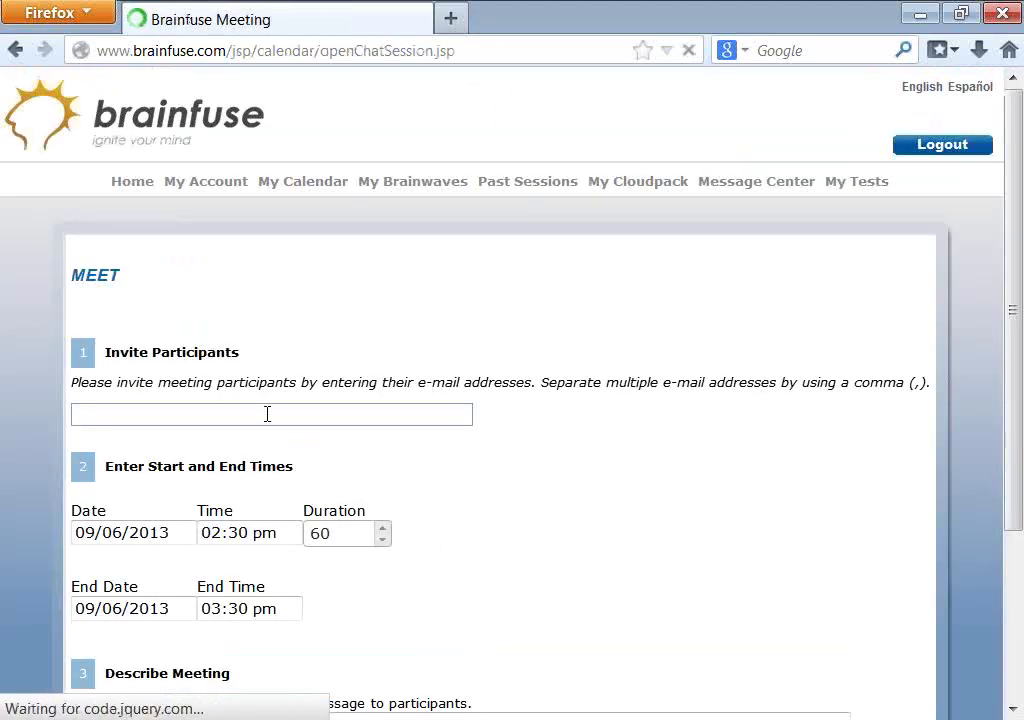
pyautogui.click(265, 413)
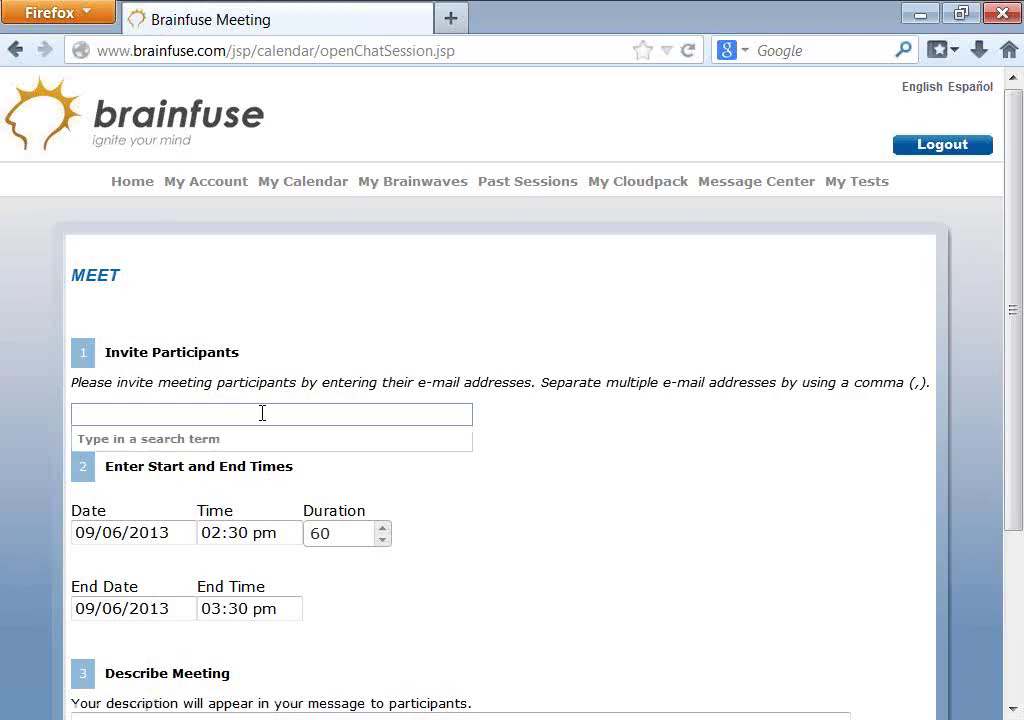
pyautogui.scroll(-5, 647, 457)
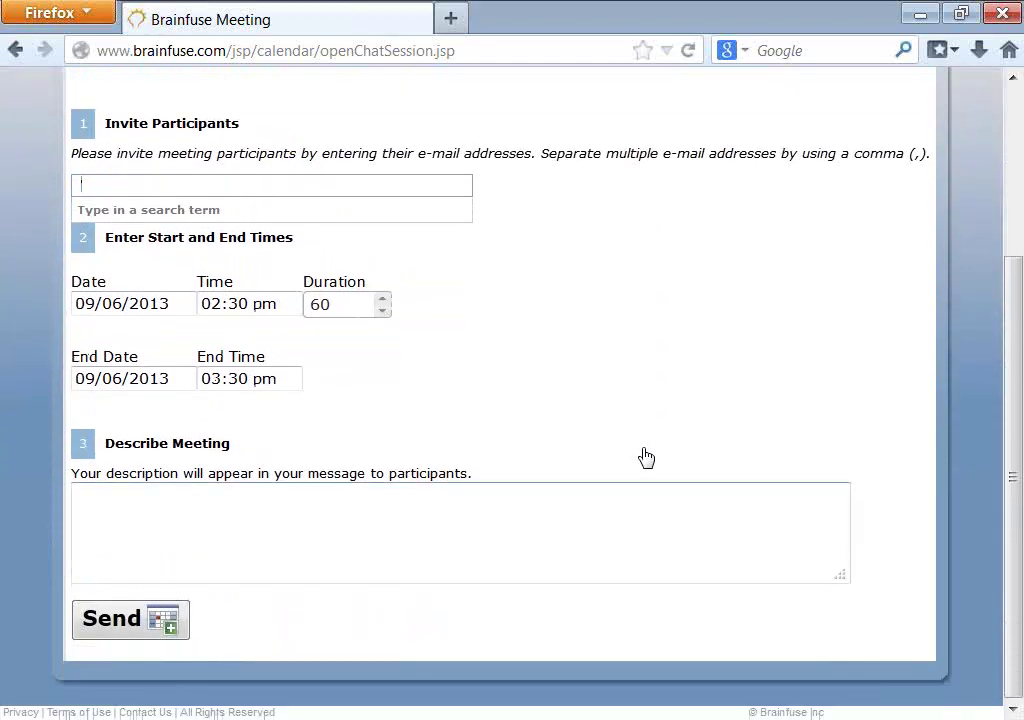
pyautogui.click(88, 192)
pyautogui.scroll(2, 414, 437)
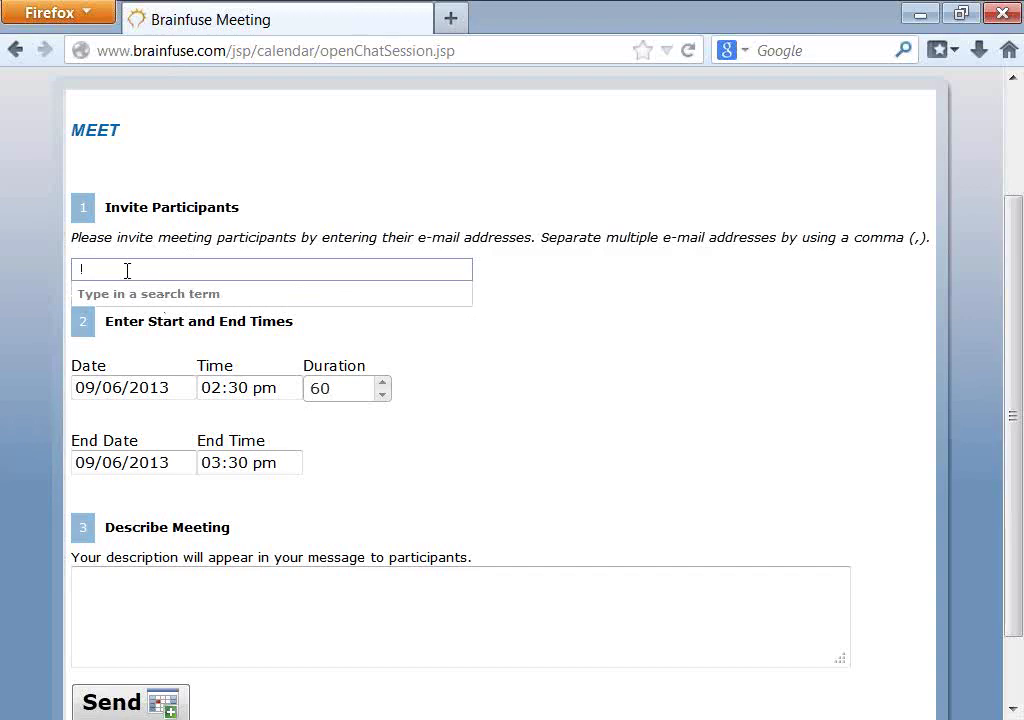
pyautogui.scroll(2, 127, 270)
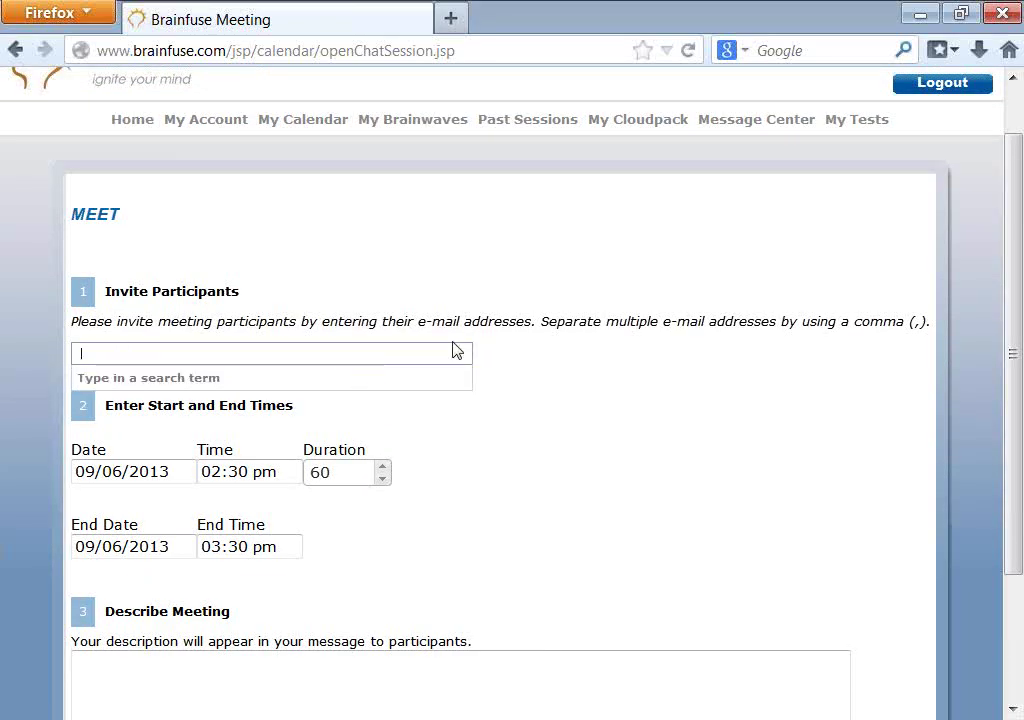
pyautogui.scroll(-3, 465, 540)
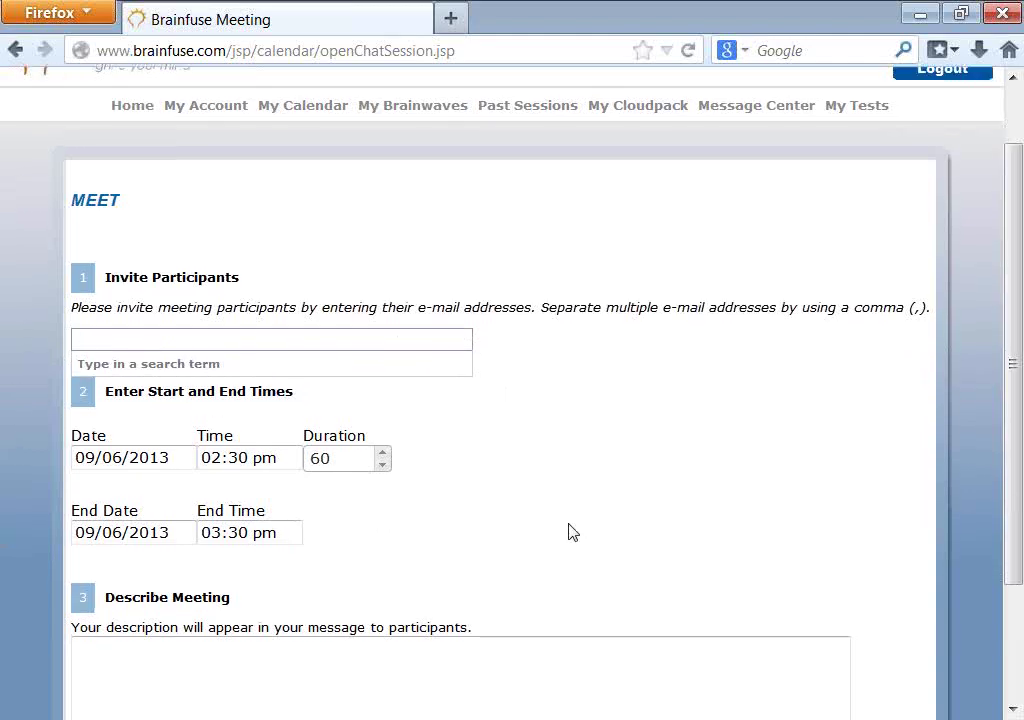
pyautogui.click(262, 565)
pyautogui.click(163, 621)
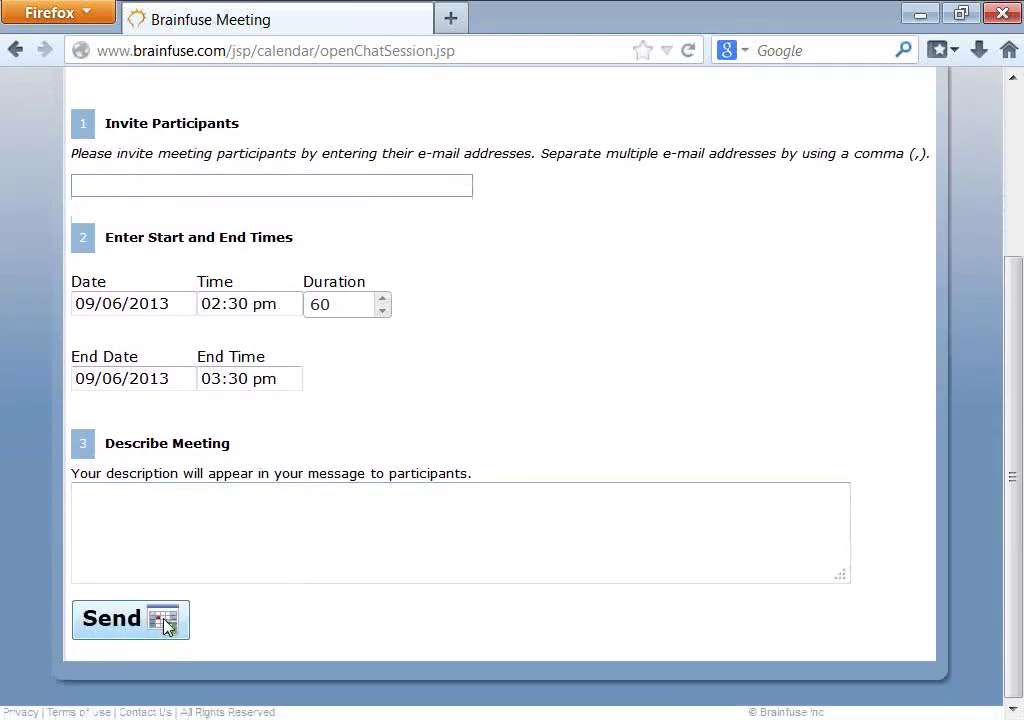
pyautogui.scroll(4, 299, 222)
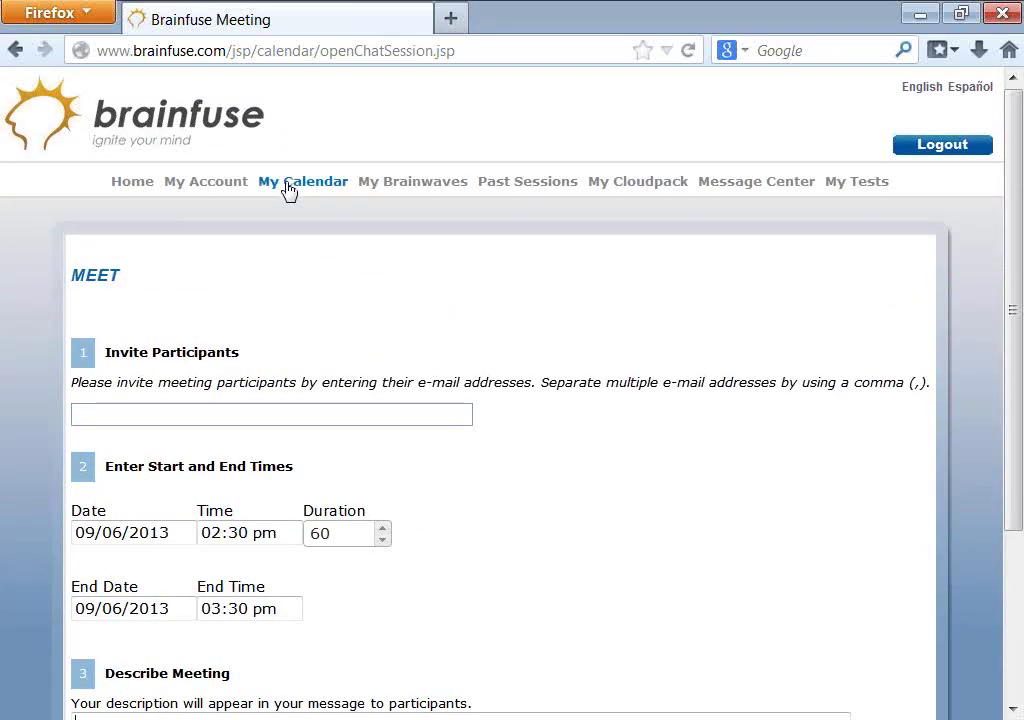
# - From My Calendar, add a new session and invite the student by their e-mail address
pyautogui.click(292, 190)
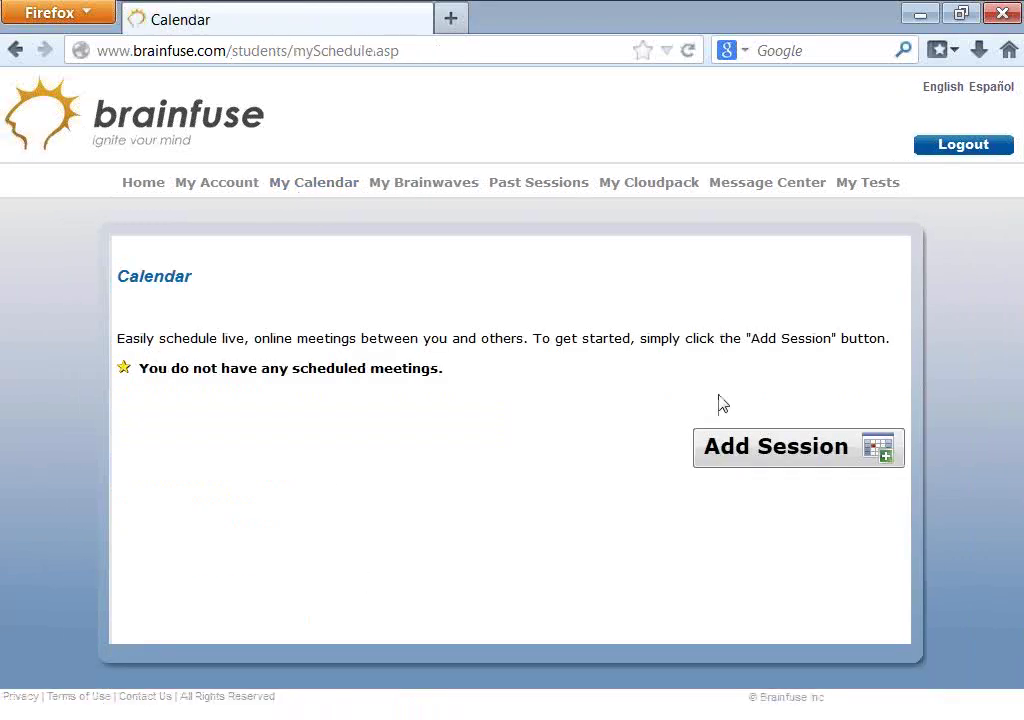
pyautogui.click(715, 452)
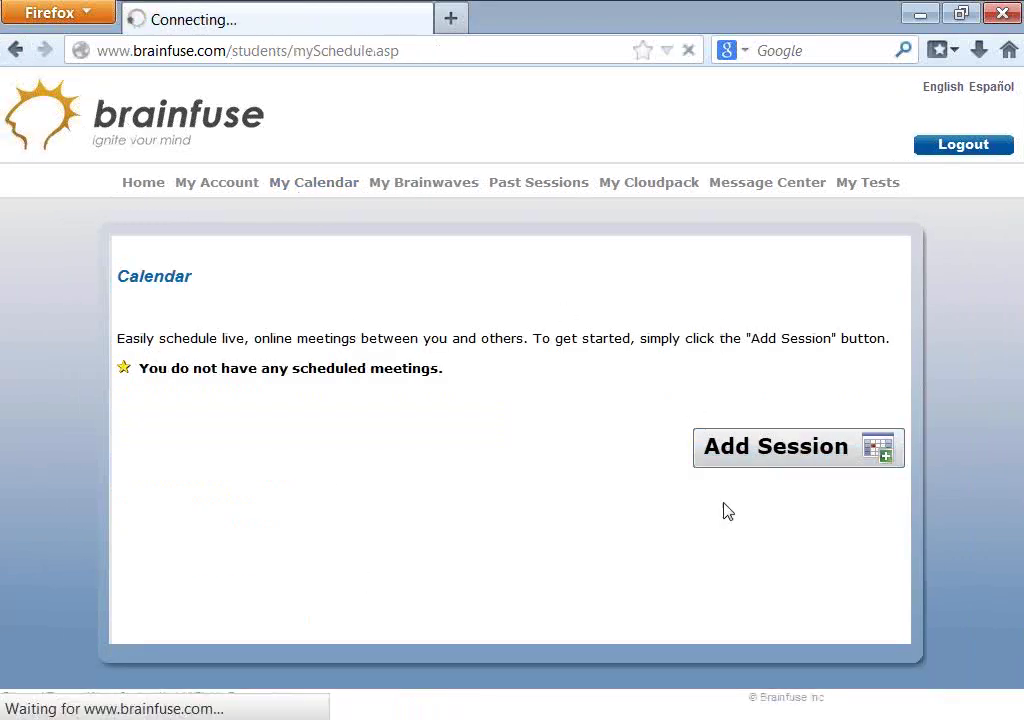
pyautogui.click(242, 412)
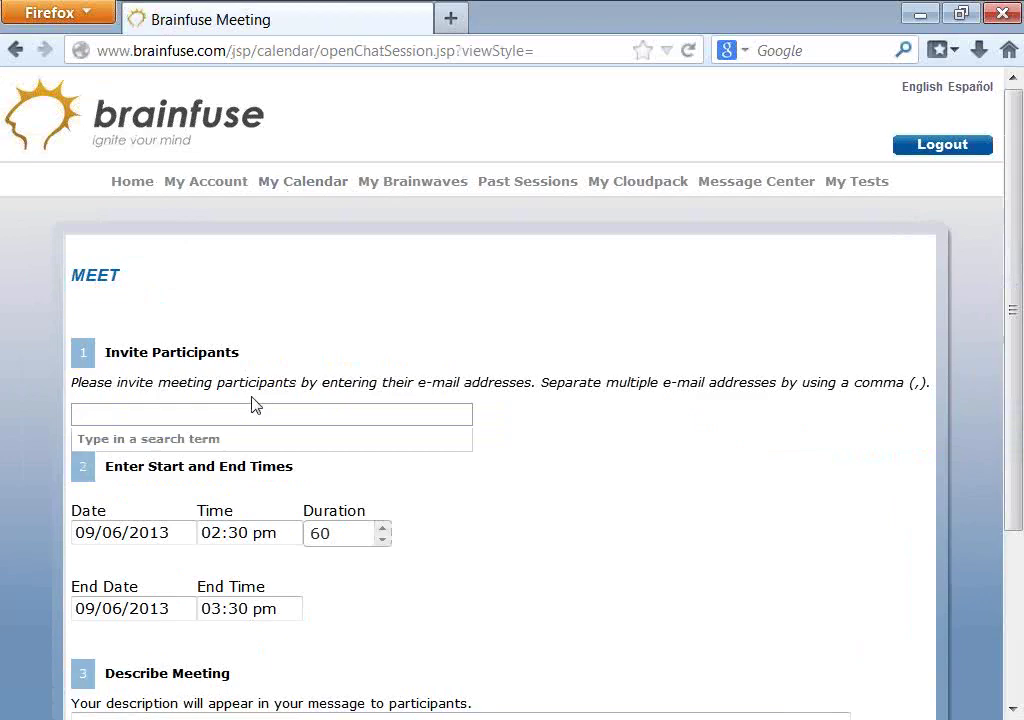
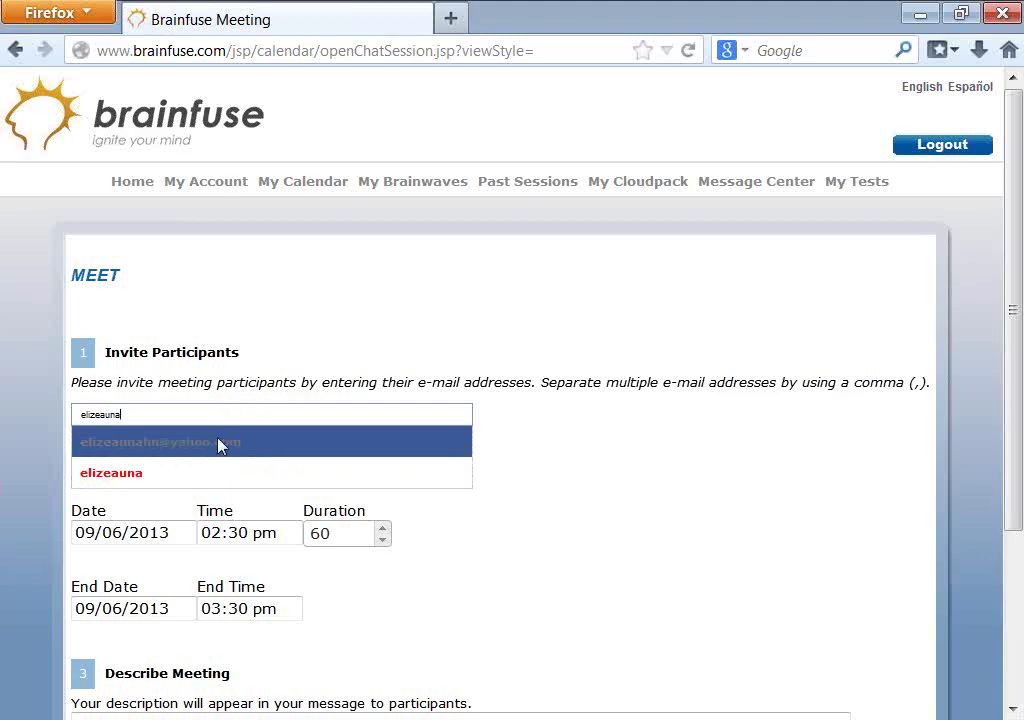
pyautogui.click(221, 446)
# - Enter 'demo' as the meeting description and send the invitation
pyautogui.scroll(-3, 519, 570)
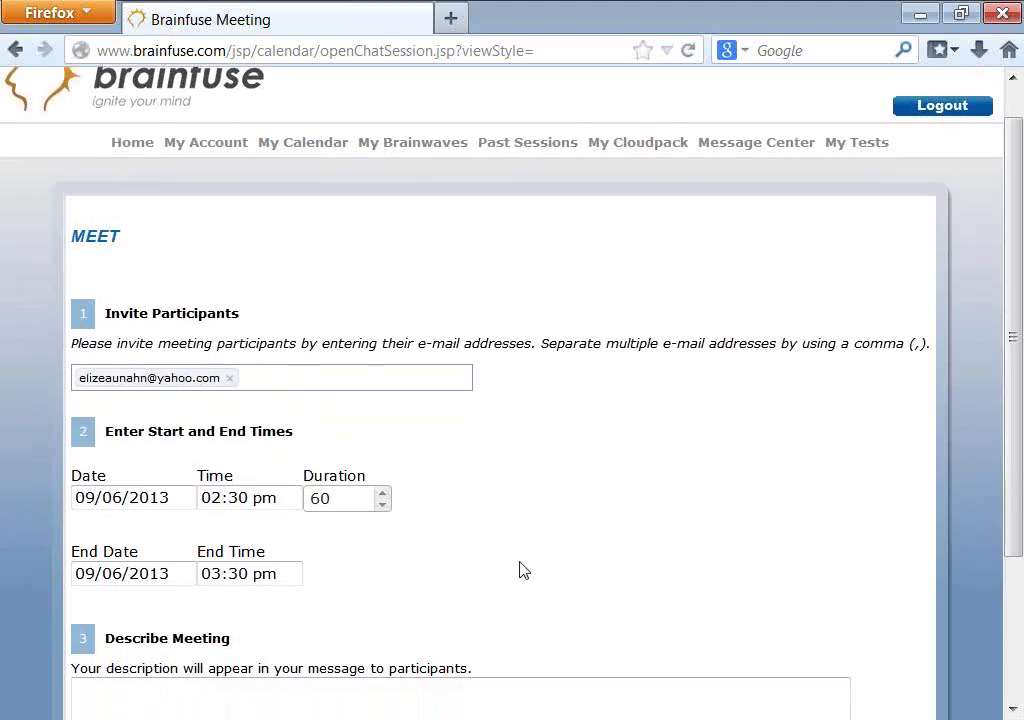
pyautogui.click(501, 556)
pyautogui.write('demo')
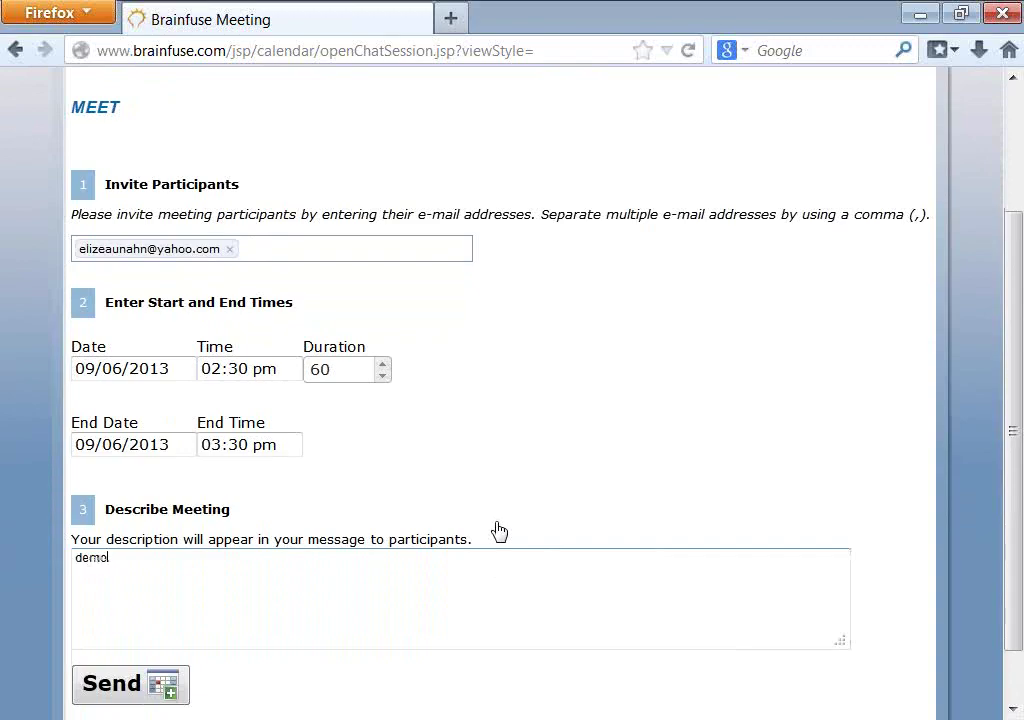
pyautogui.click(182, 683)
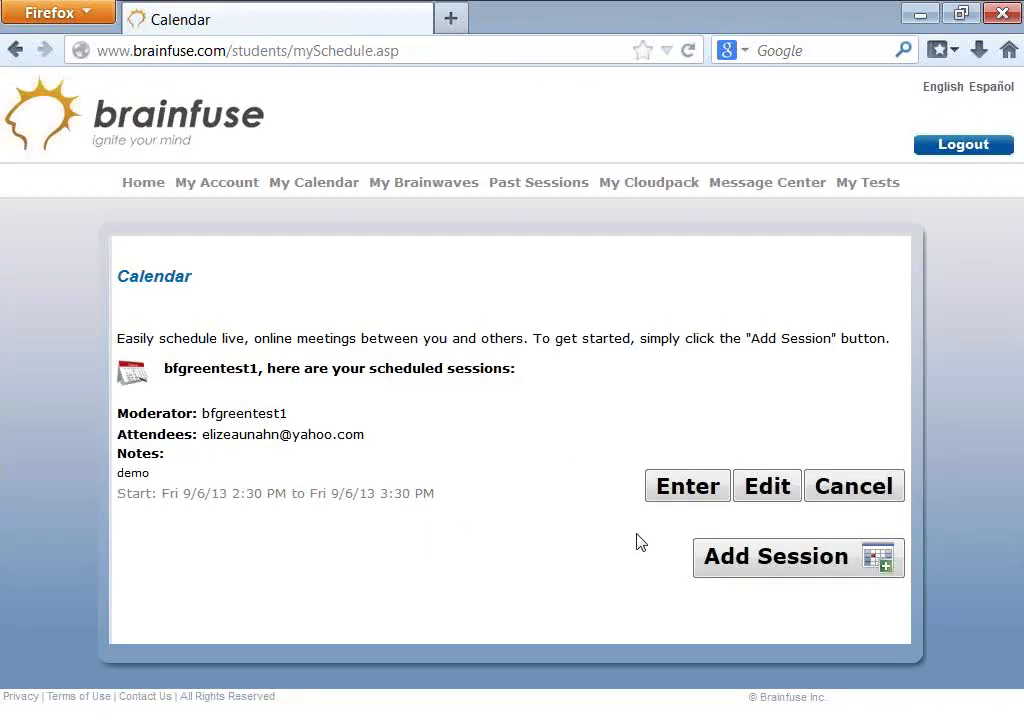
# - Open the demo session's edit form, look it over, and go back to the calendar unchanged
pyautogui.click(768, 487)
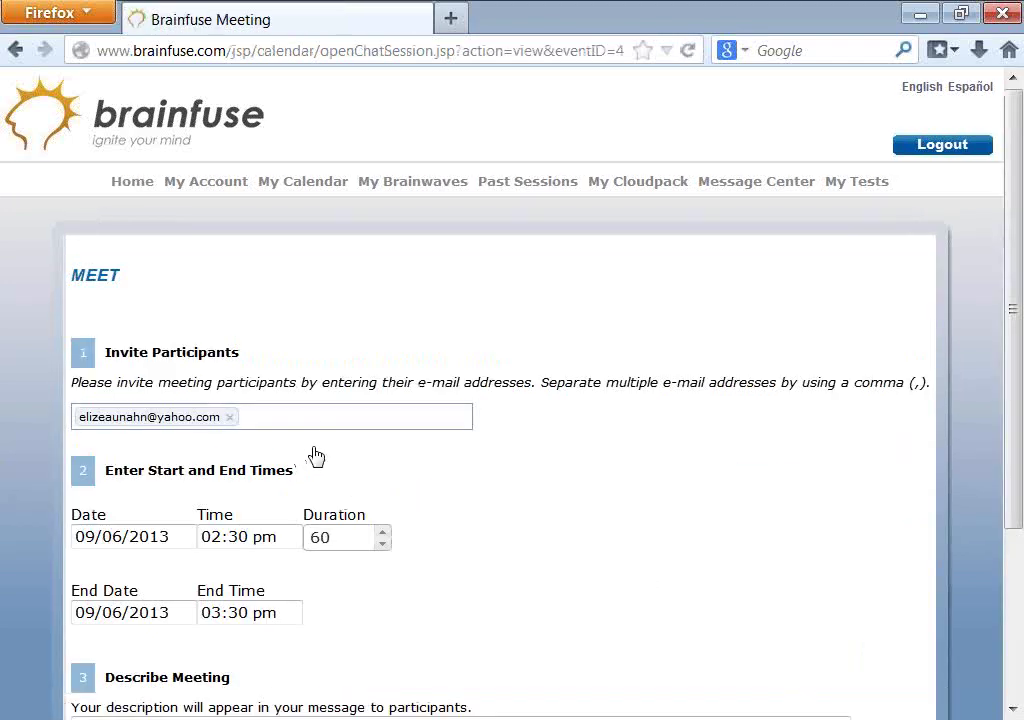
pyautogui.click(326, 420)
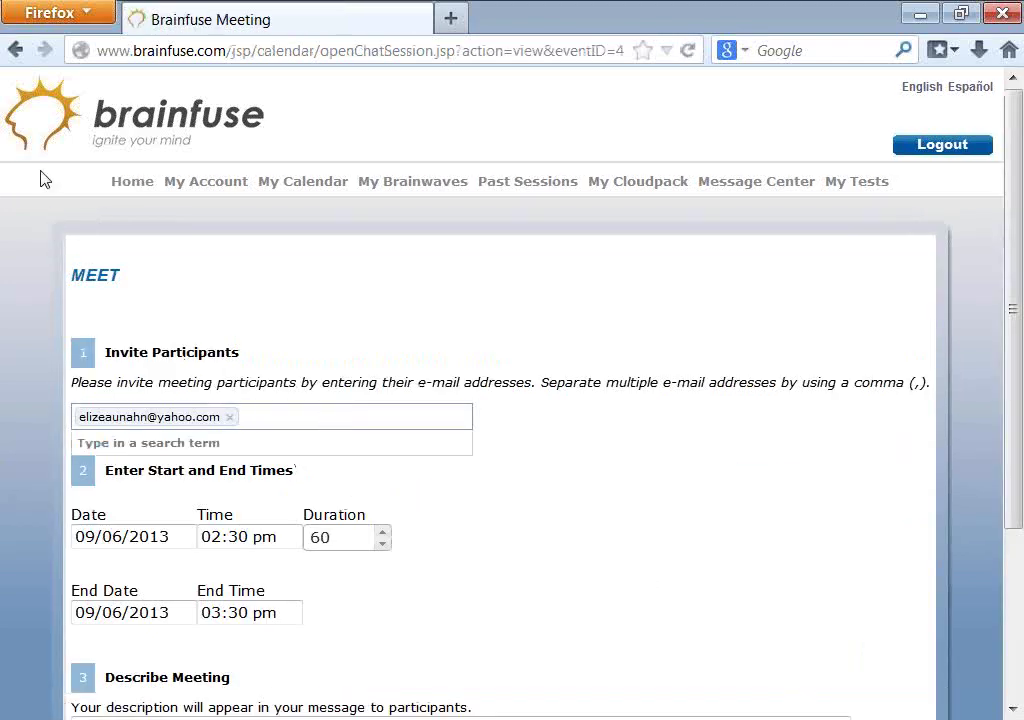
pyautogui.scroll(-4, 526, 583)
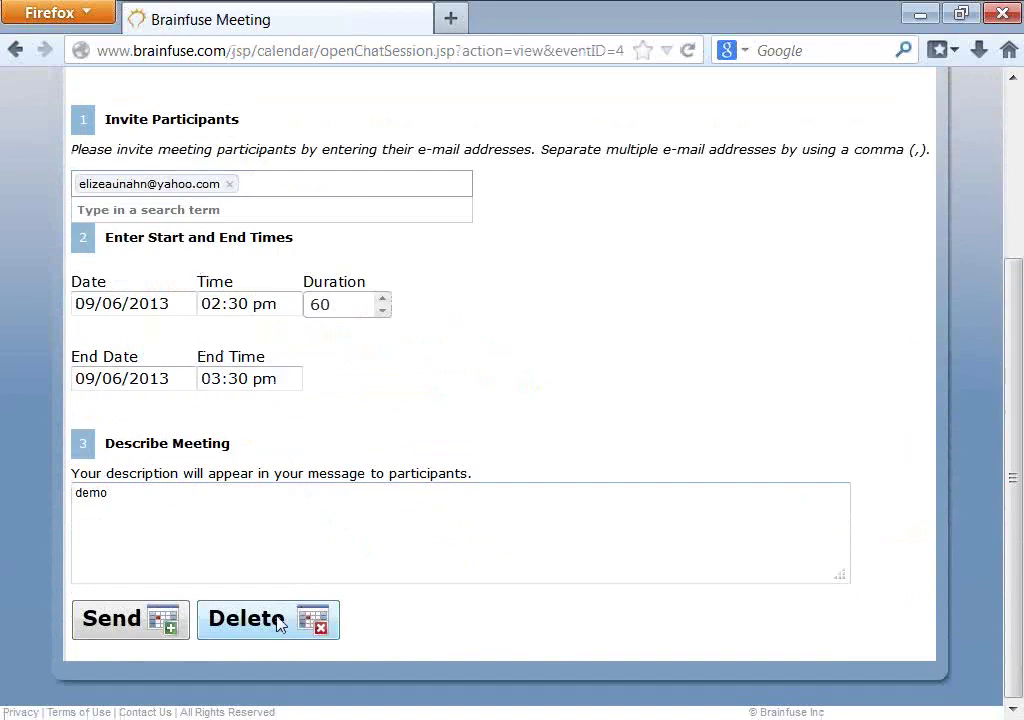
pyautogui.scroll(4, 305, 630)
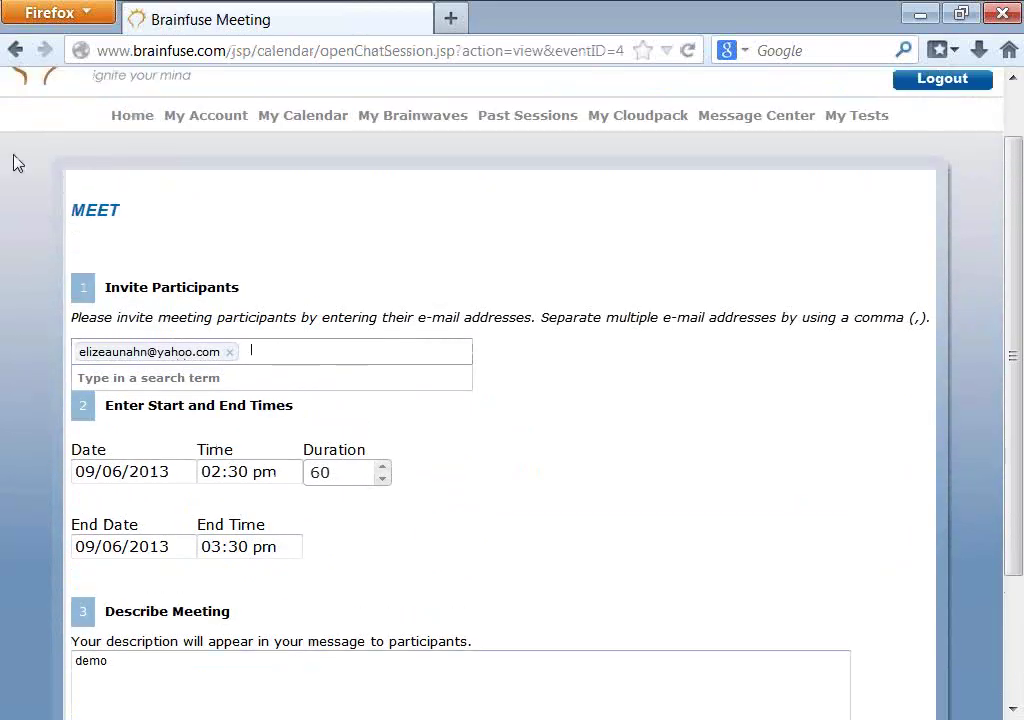
pyautogui.click(16, 50)
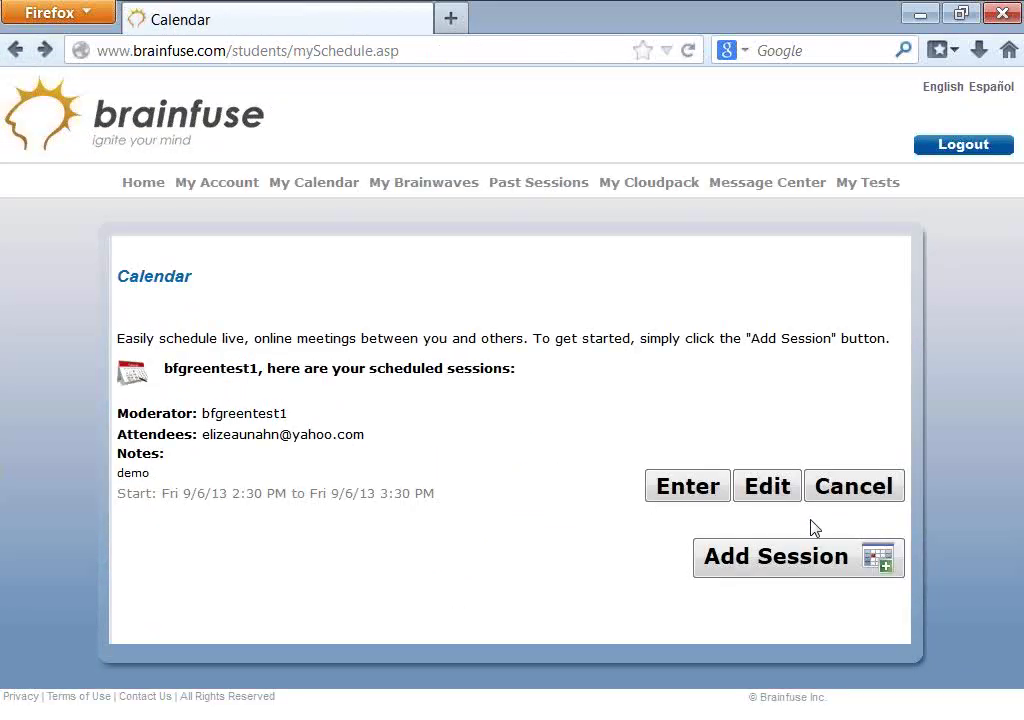
# - Enter the scheduled demo session, toggle Talk on and off, then launch Chrome from Start
pyautogui.click(684, 500)
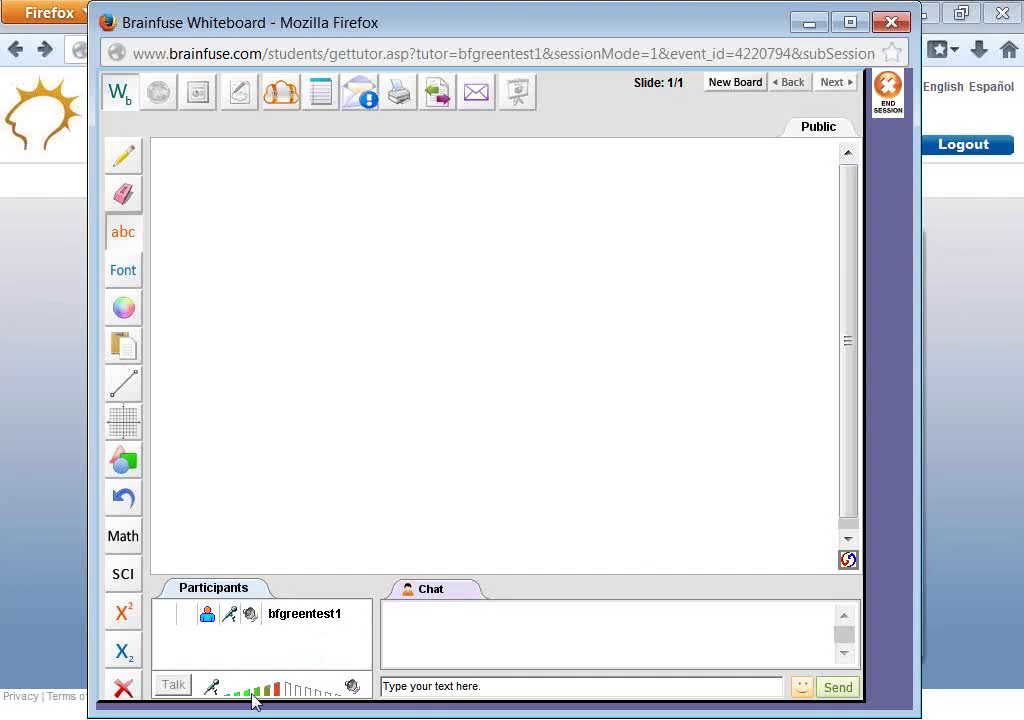
pyautogui.click(176, 684)
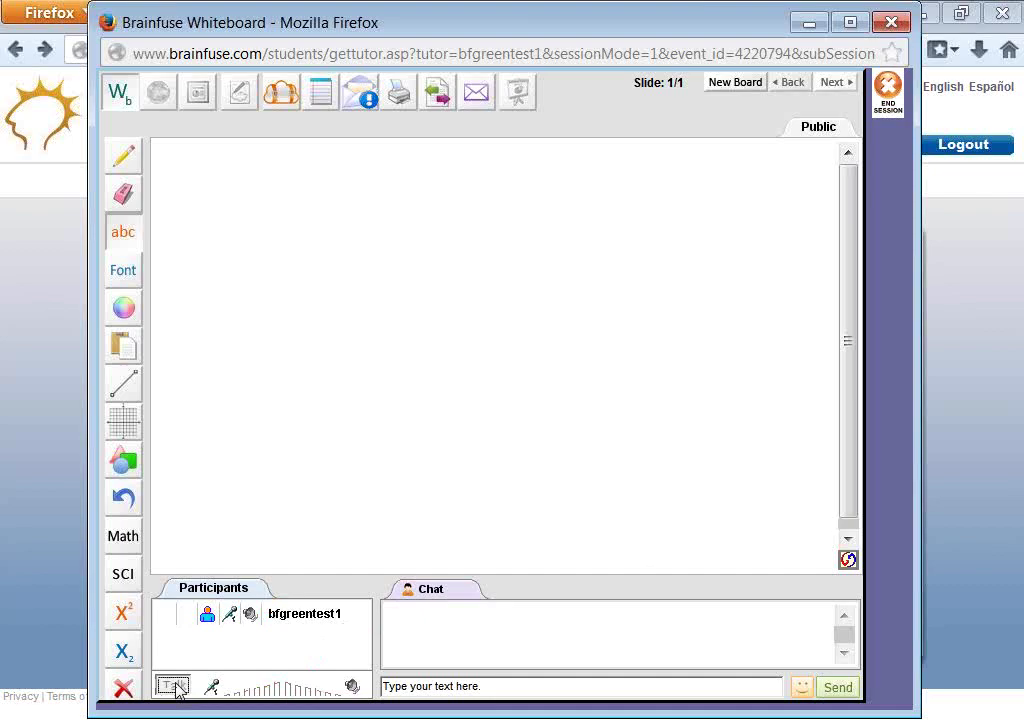
pyautogui.click(176, 684)
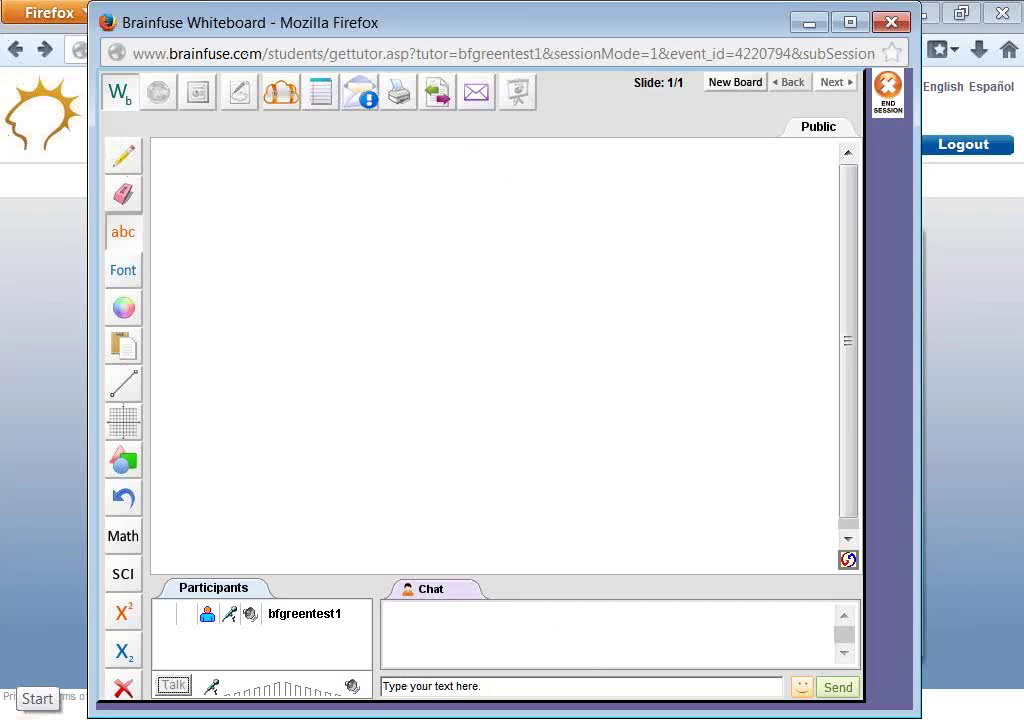
pyautogui.click(30, 705)
pyautogui.click(417, 388)
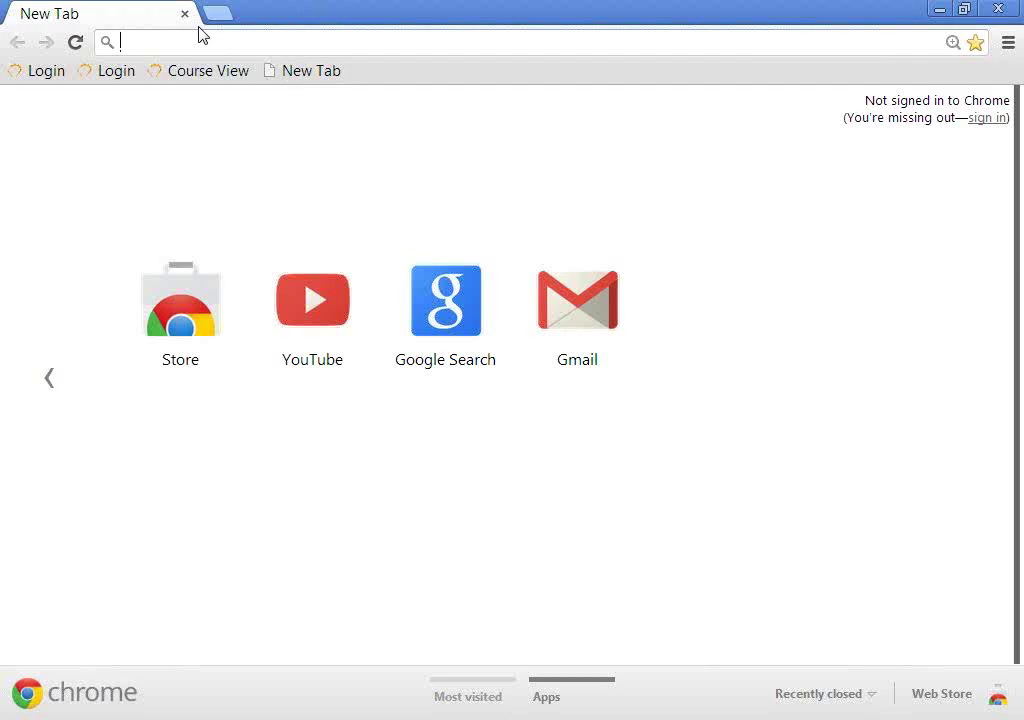
# - Search the web for 'yahoo mail' and open the Yahoo Mail sign-in page
pyautogui.write('yahoo mail')
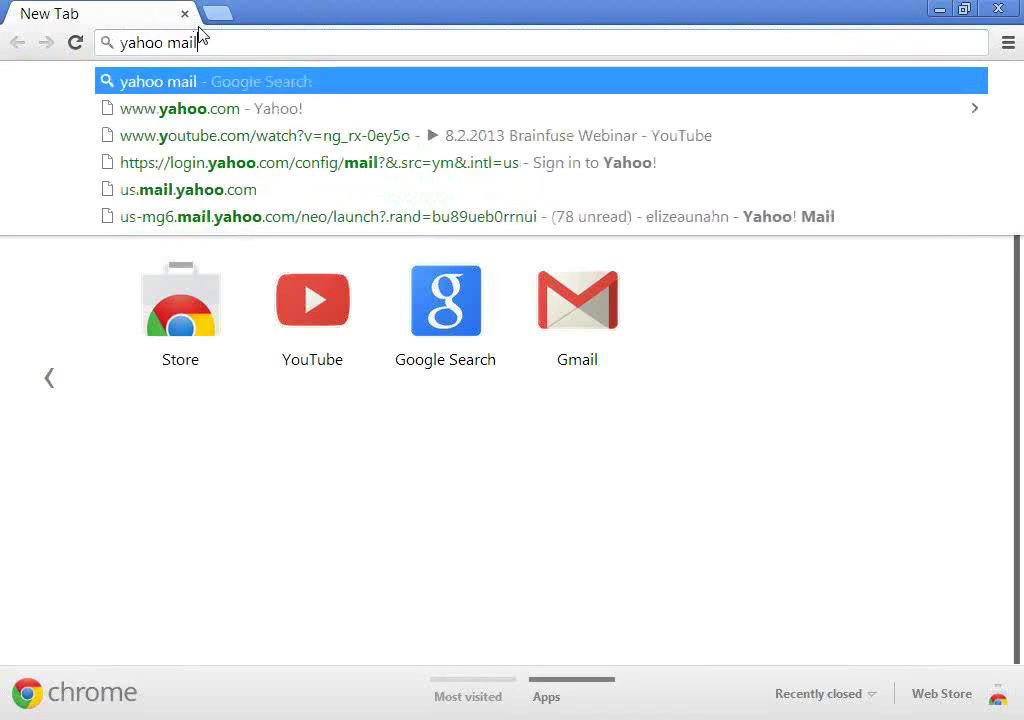
pyautogui.press('Return')
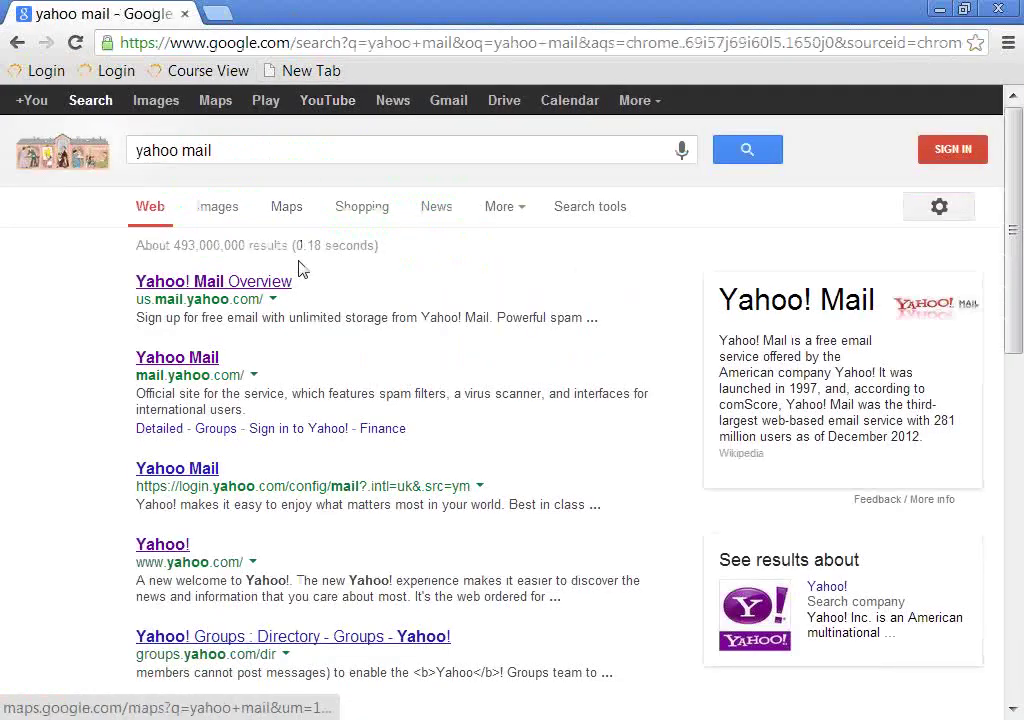
pyautogui.click(200, 361)
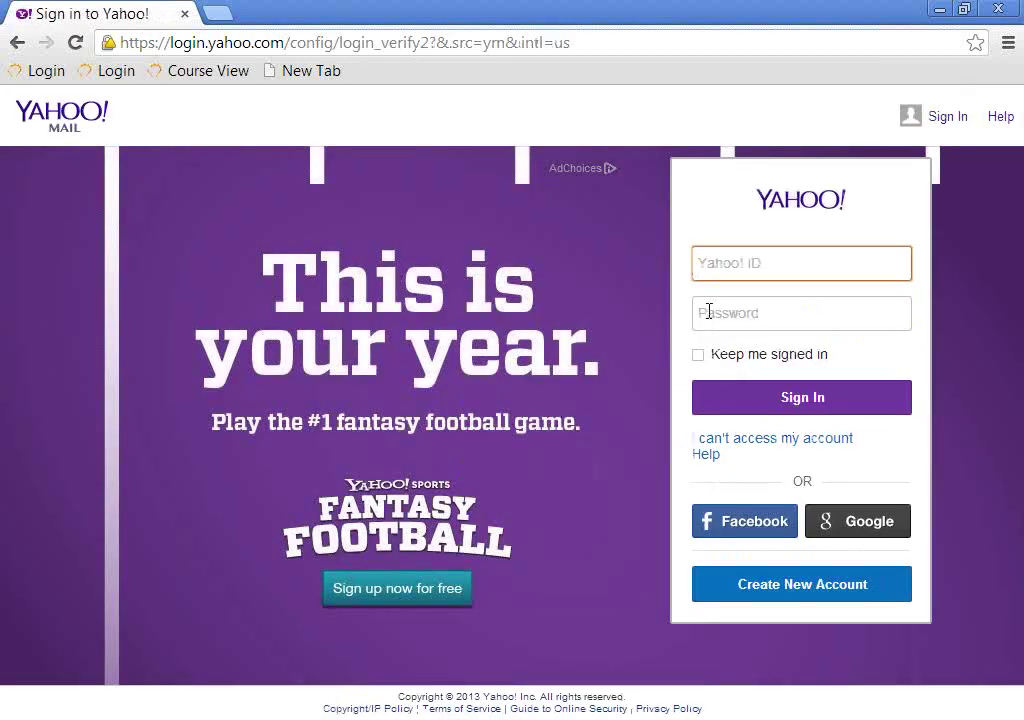
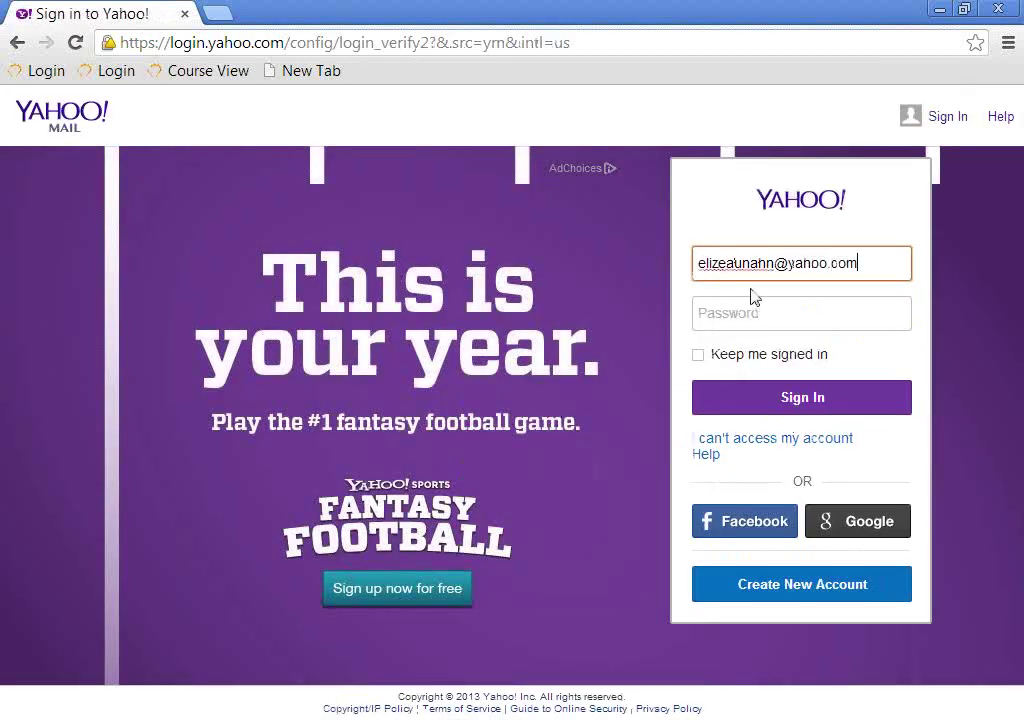
# - Sign in with the student's Yahoo e-mail address and account password
pyautogui.press('Tab')
pyautogui.write('•')
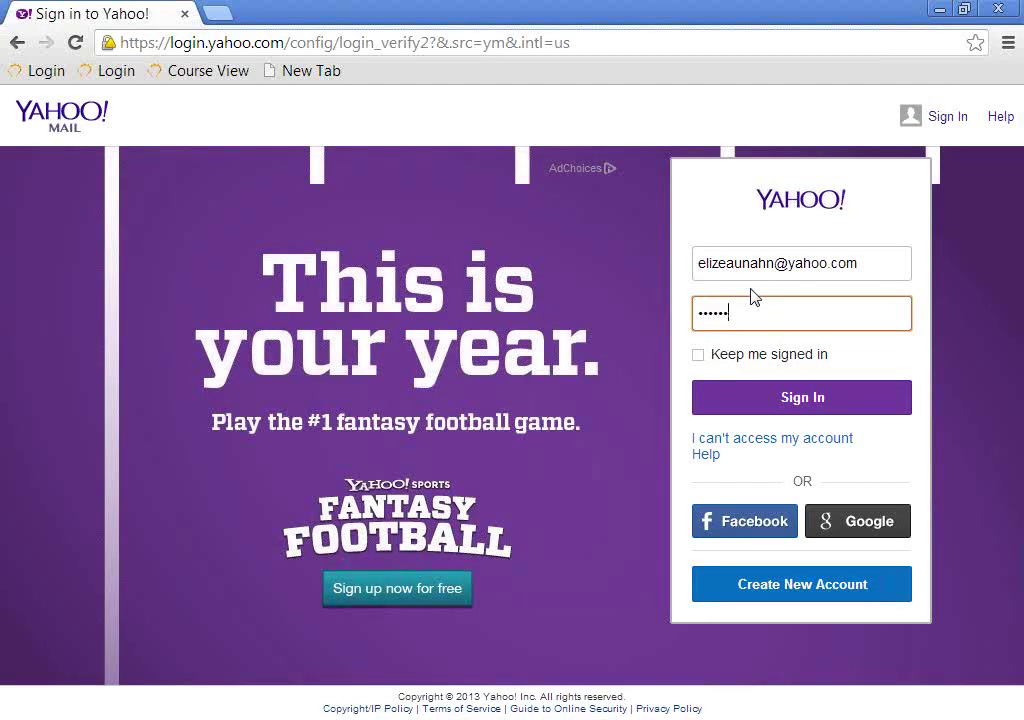
pyautogui.write('••••••••••')
pyautogui.press('Return')
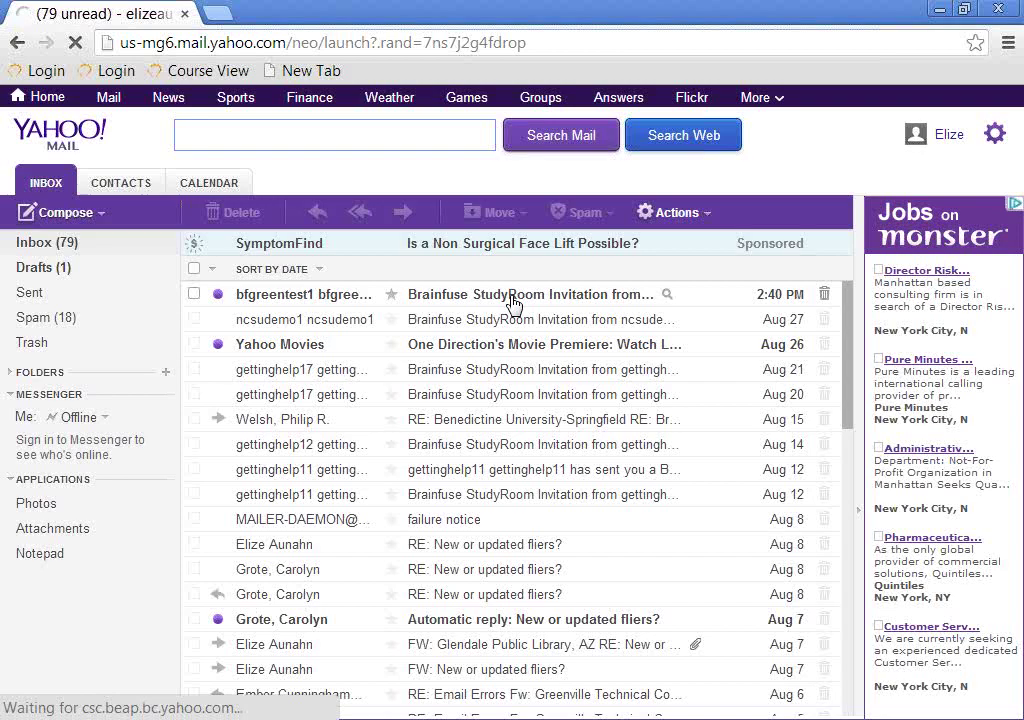
# - Open the Brainfuse StudyRoom Invitation, follow its meeting link, and select the sign-up name fields
pyautogui.click(513, 302)
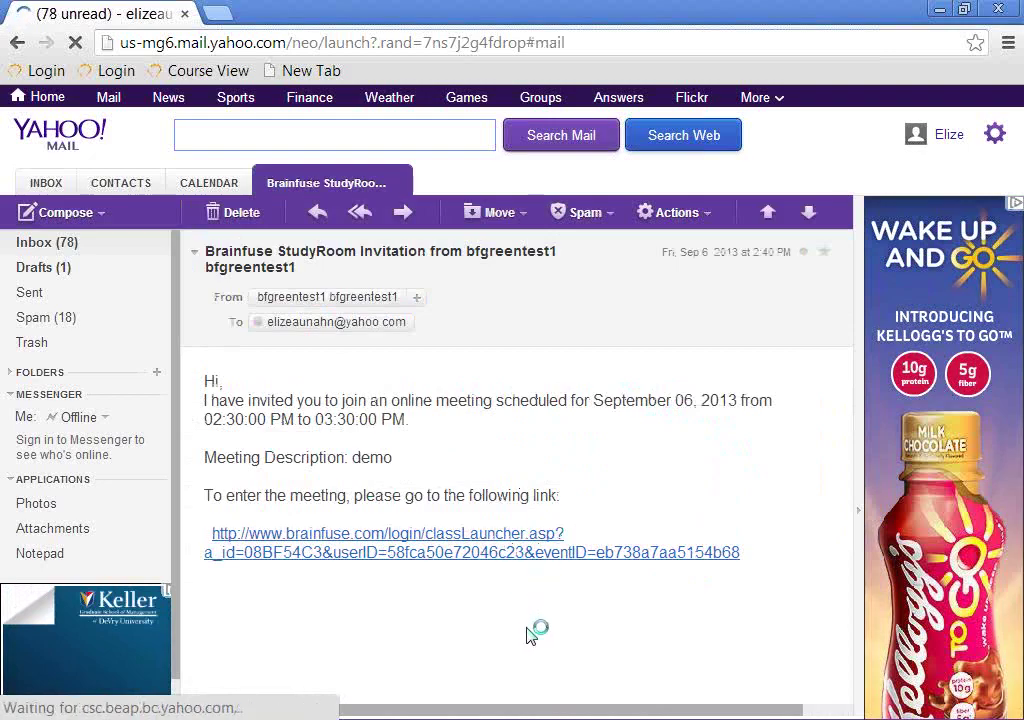
pyautogui.click(487, 550)
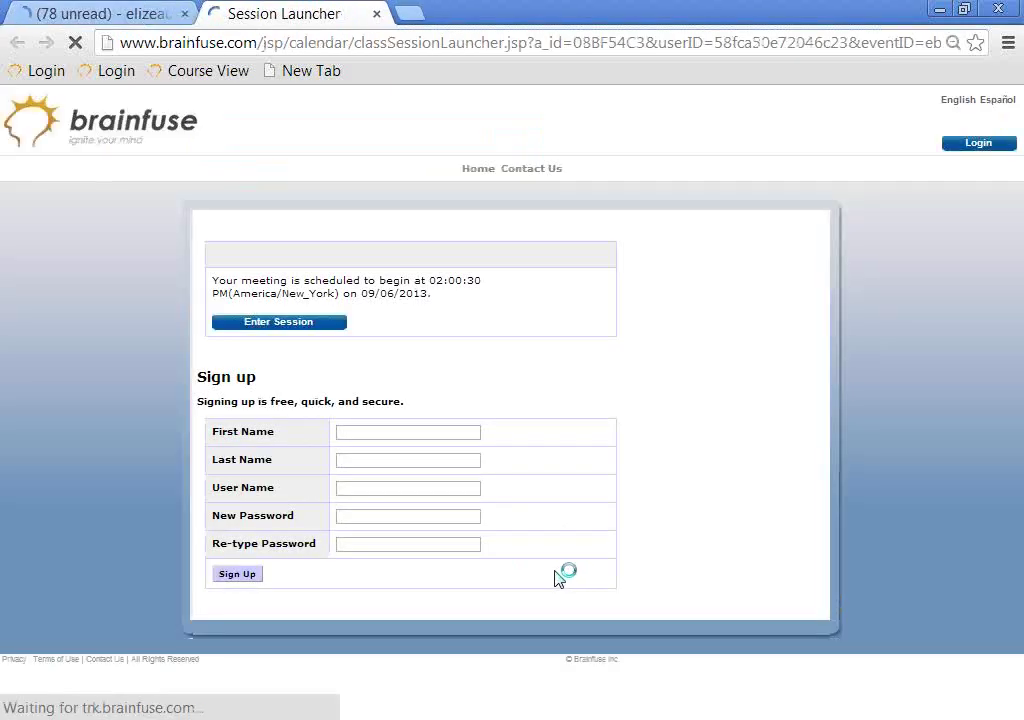
pyautogui.click(343, 431)
pyautogui.click(368, 457)
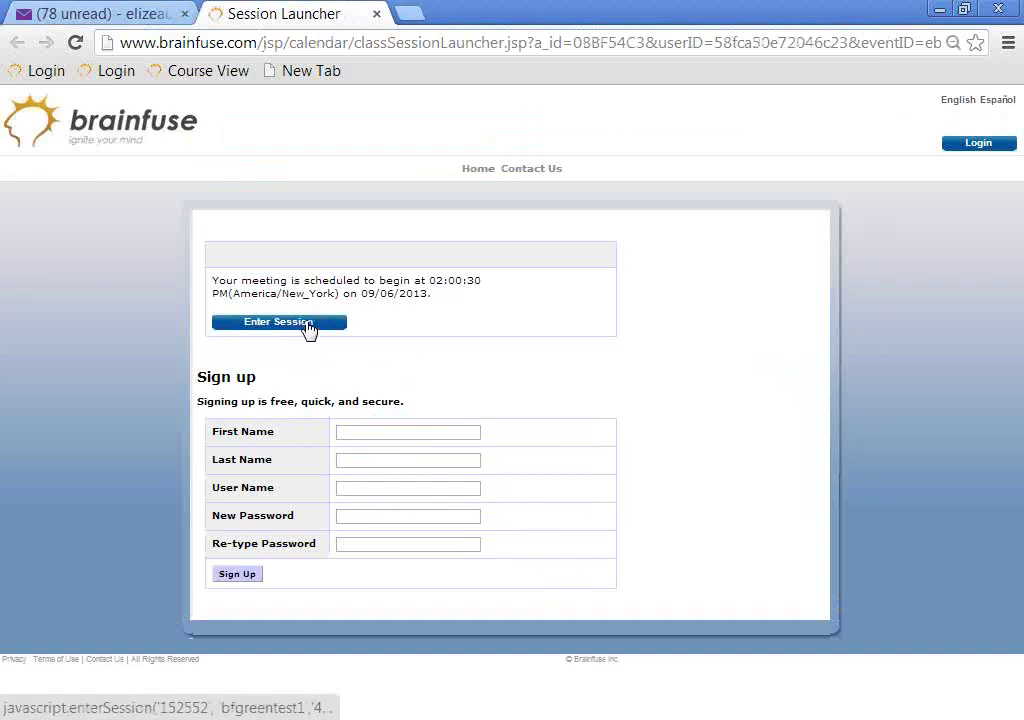
# - Enter the session as the student, then shrink and reposition the student's whiteboard window
pyautogui.click(300, 328)
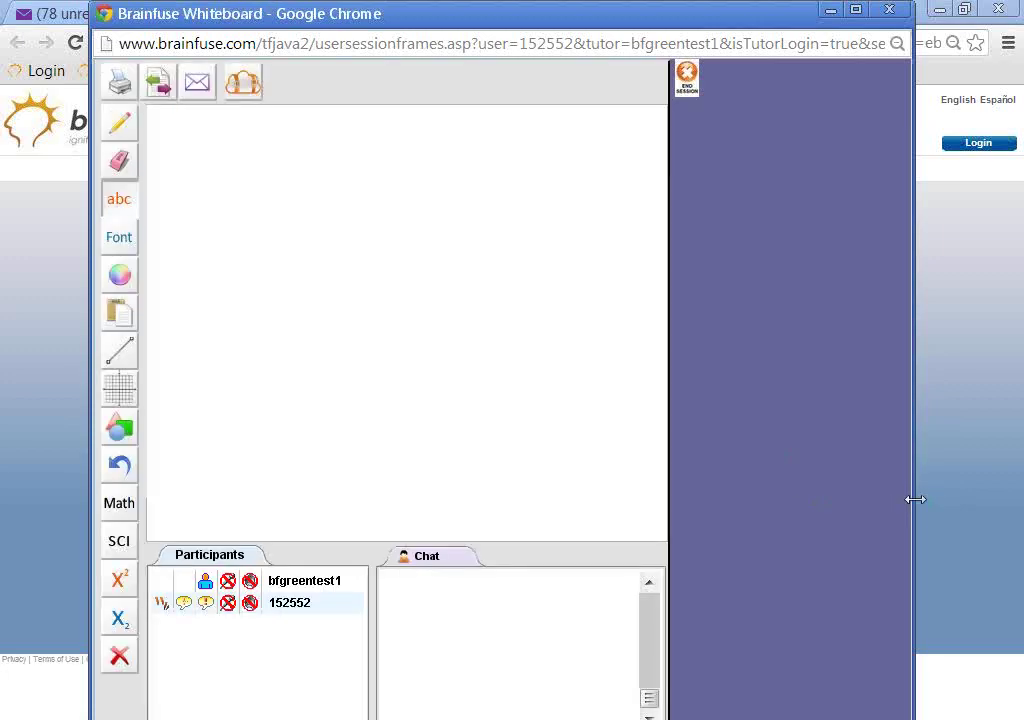
pyautogui.moveTo(915, 499); pyautogui.dragTo(716, 502)
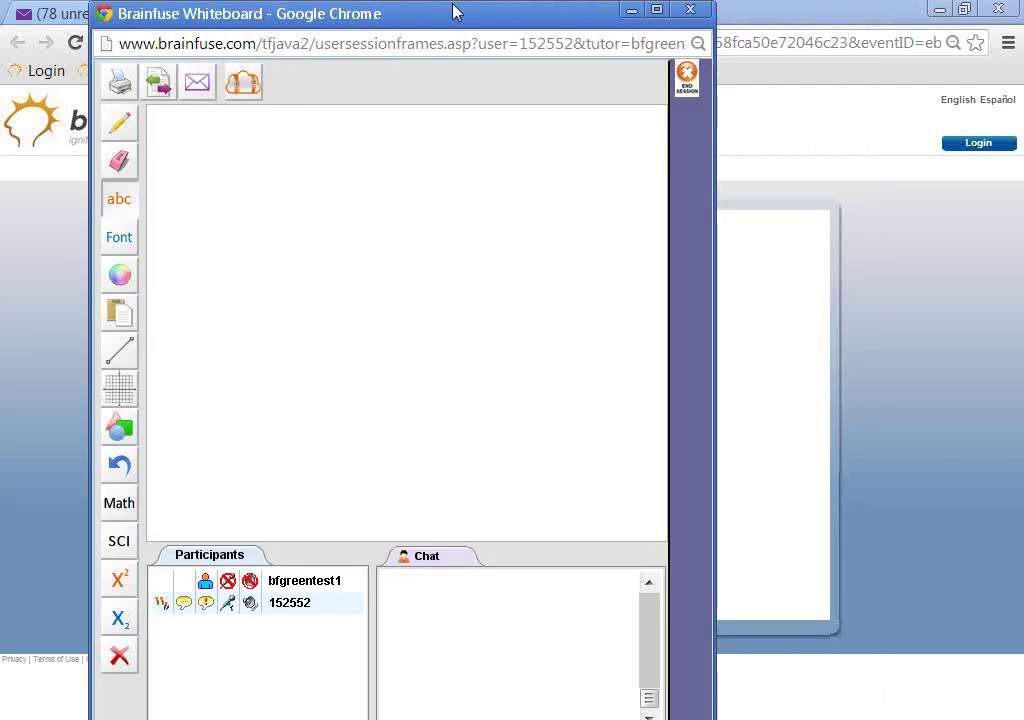
pyautogui.moveTo(454, 7); pyautogui.dragTo(486, 25)
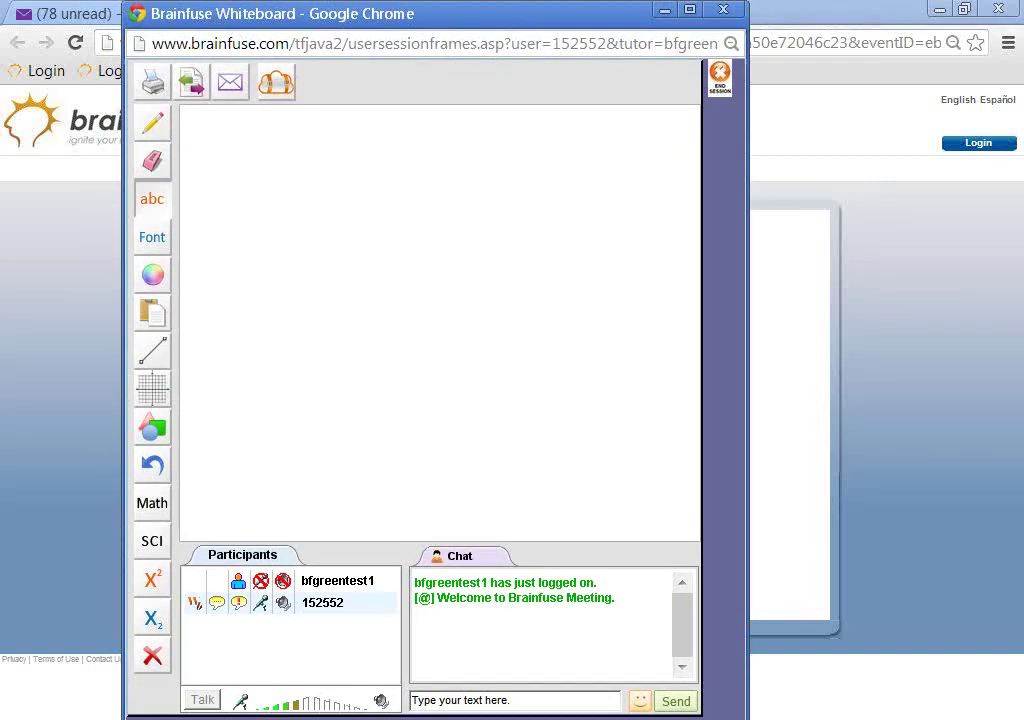
# - Bring the tutor's Firefox whiteboard forward and right-click the student in Participants
pyautogui.moveTo(180, 692)
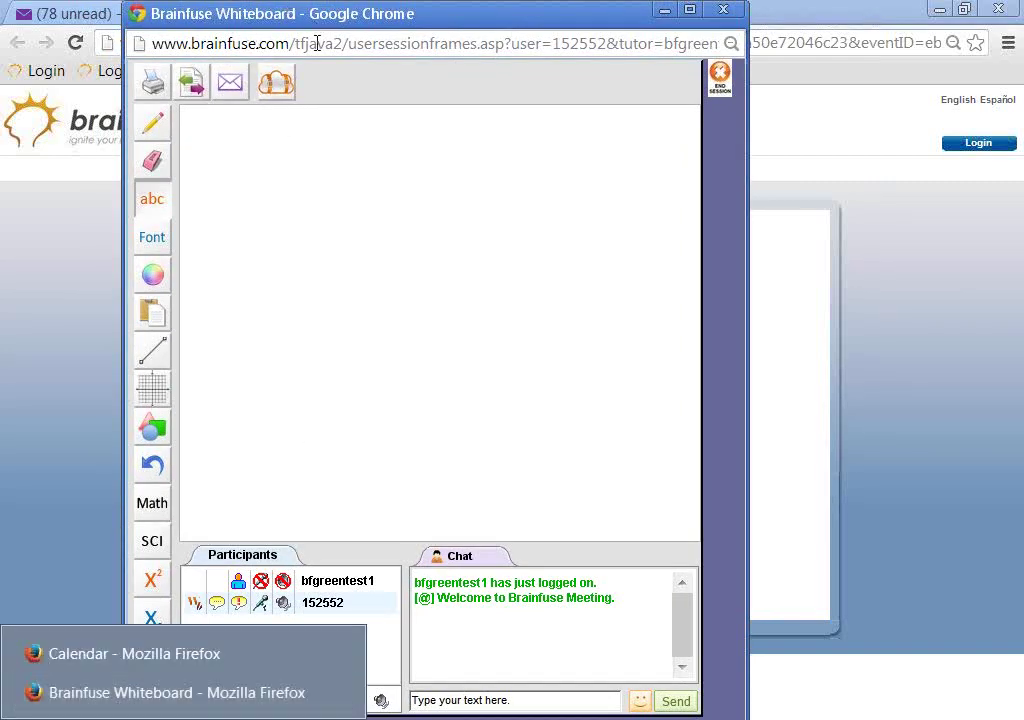
pyautogui.click(180, 692)
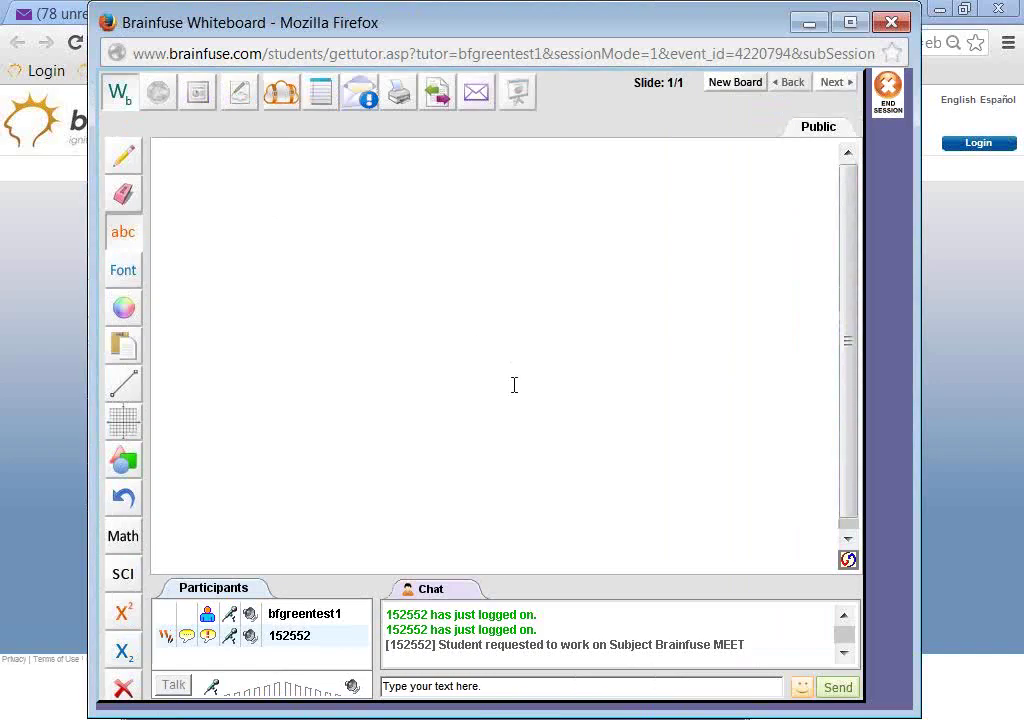
pyautogui.click(292, 640)
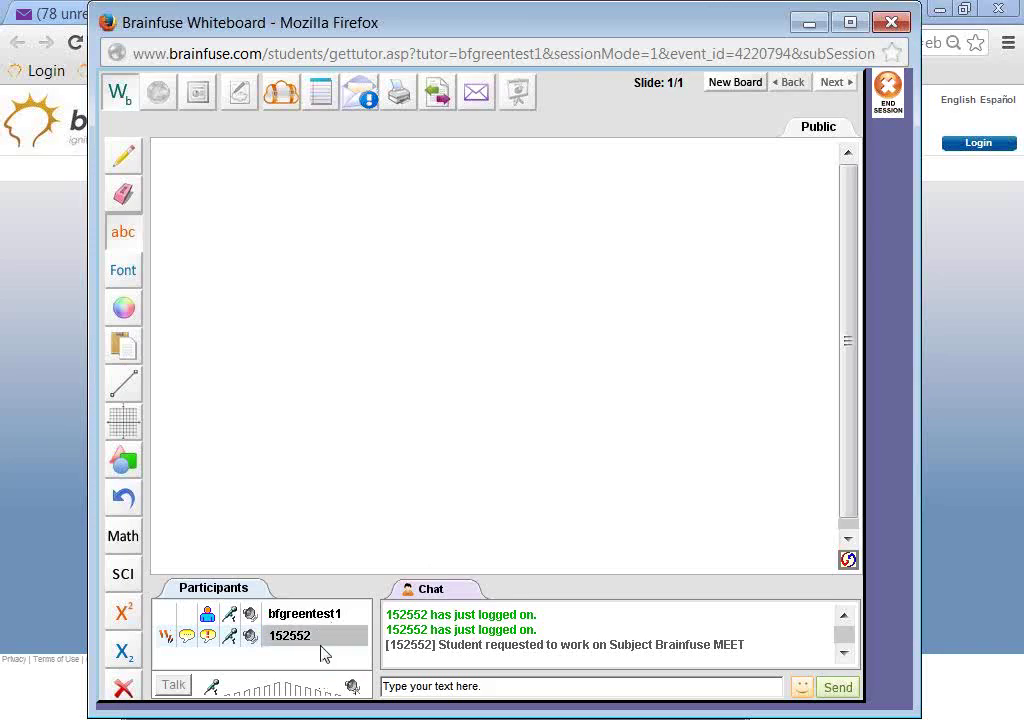
pyautogui.click(330, 645)
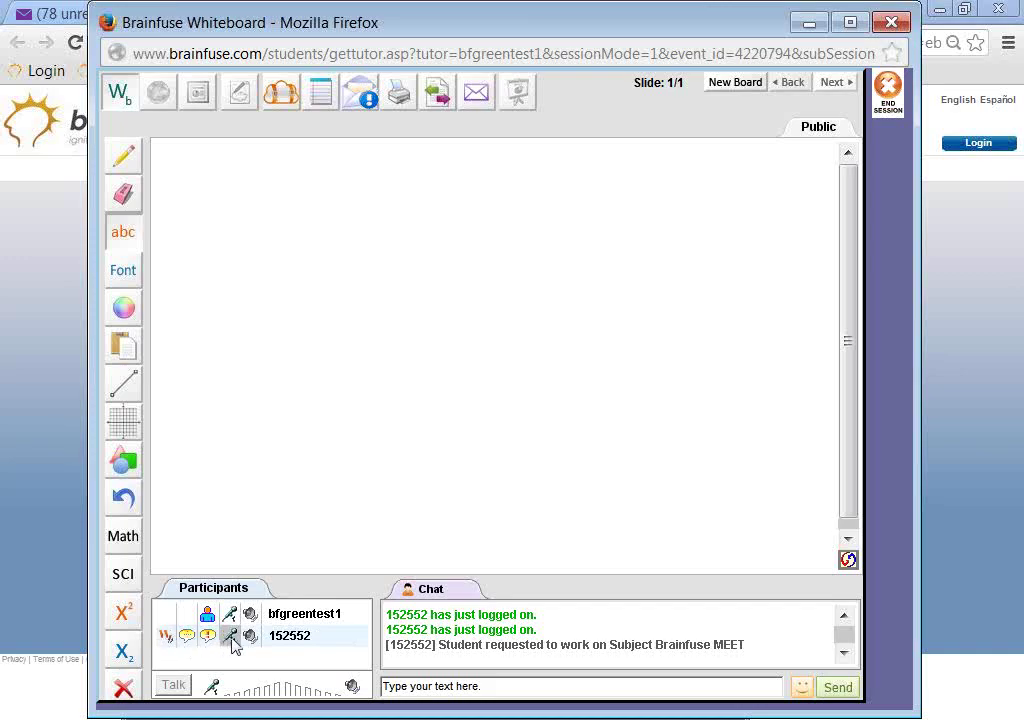
pyautogui.click(330, 637)
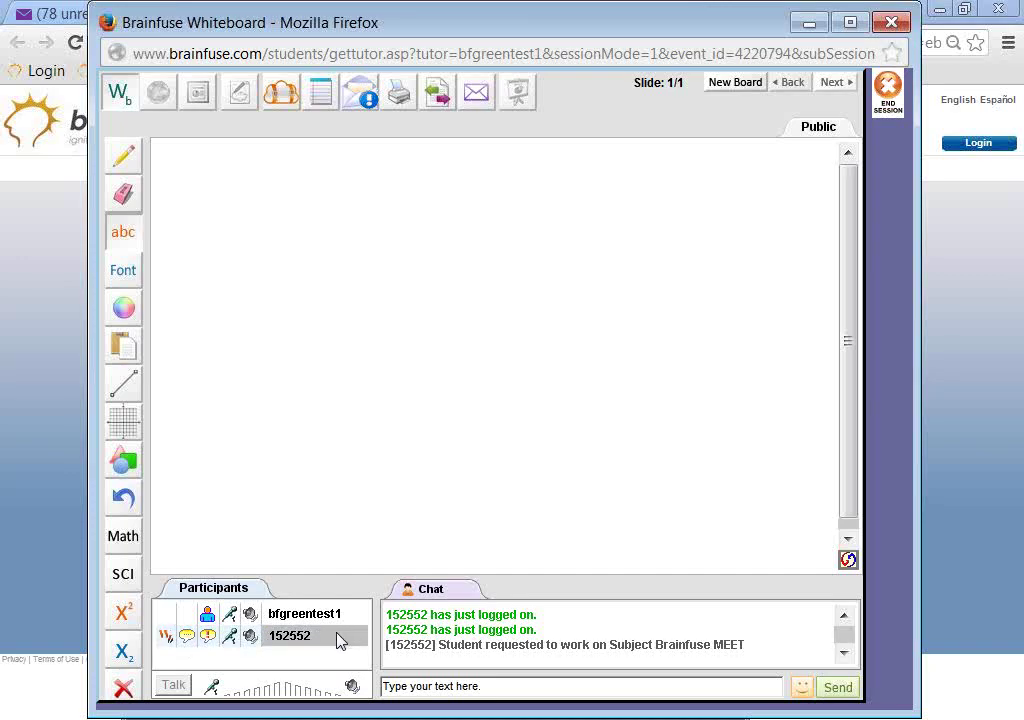
pyautogui.rightClick(341, 640)
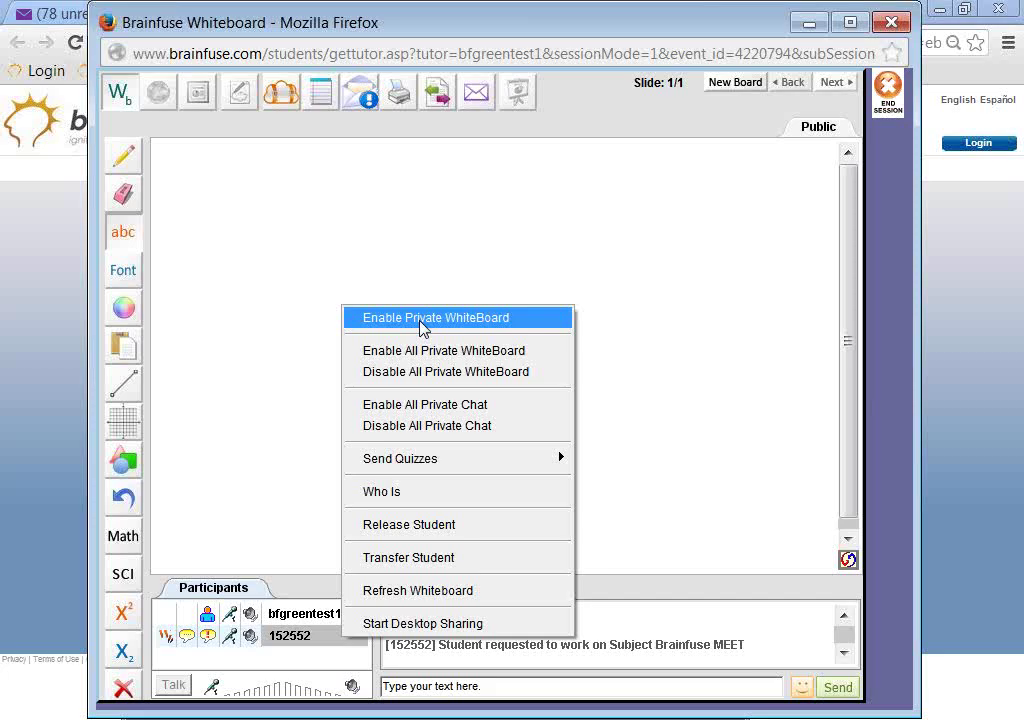
# - Enable a private whiteboard for the student and bring the student's Chrome whiteboard forward
pyautogui.click(421, 321)
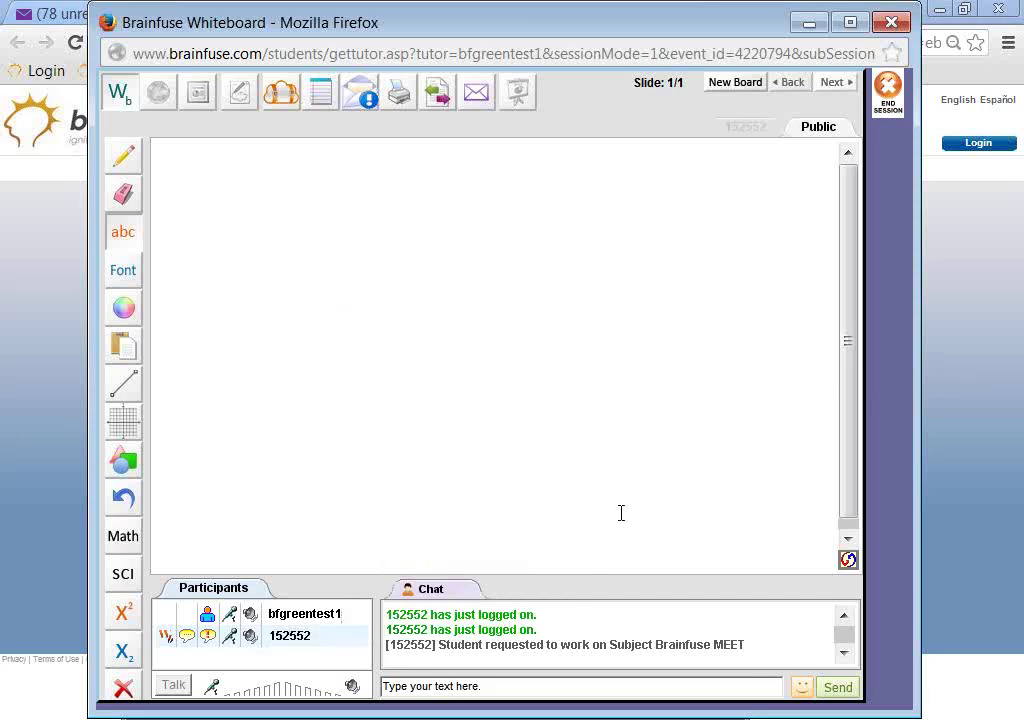
pyautogui.click(746, 128)
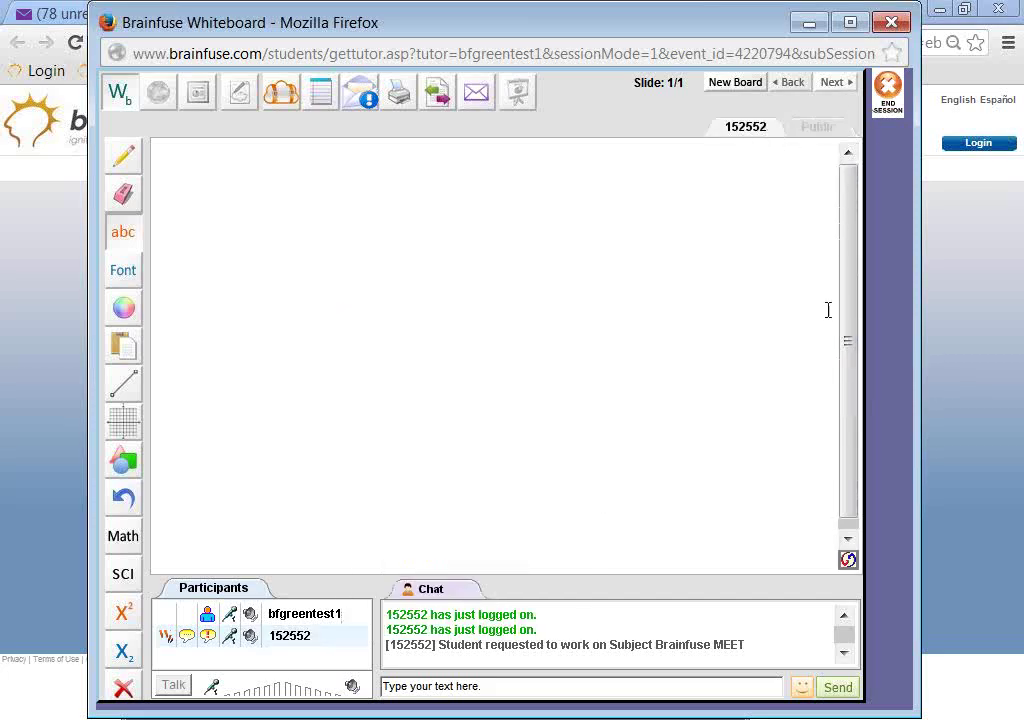
pyautogui.moveTo(737, 719)
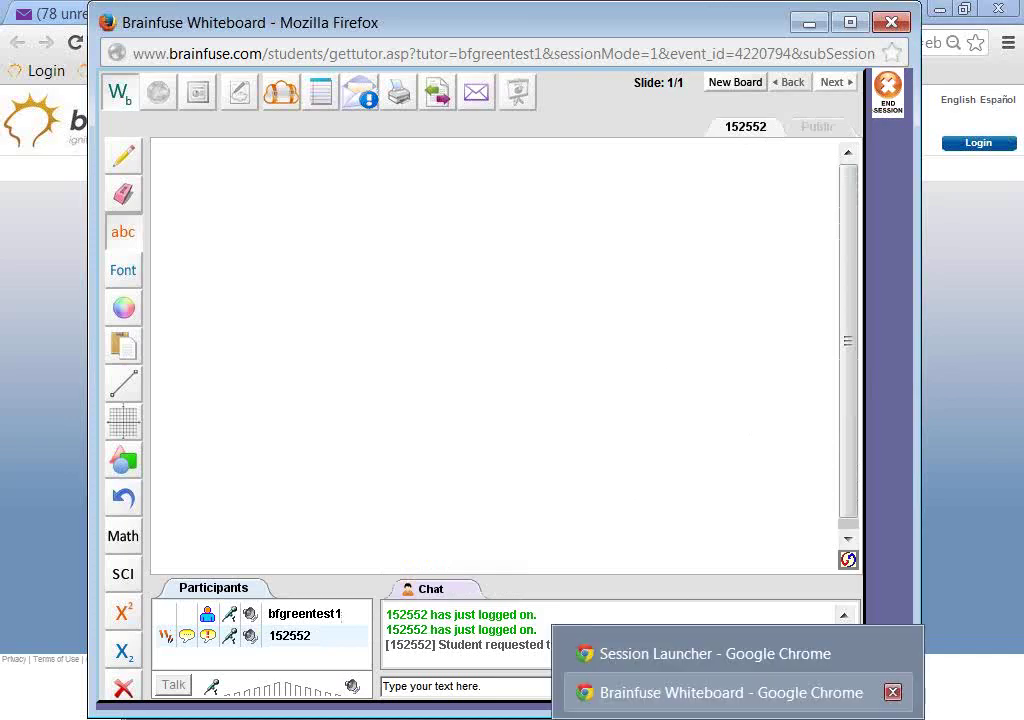
pyautogui.click(700, 692)
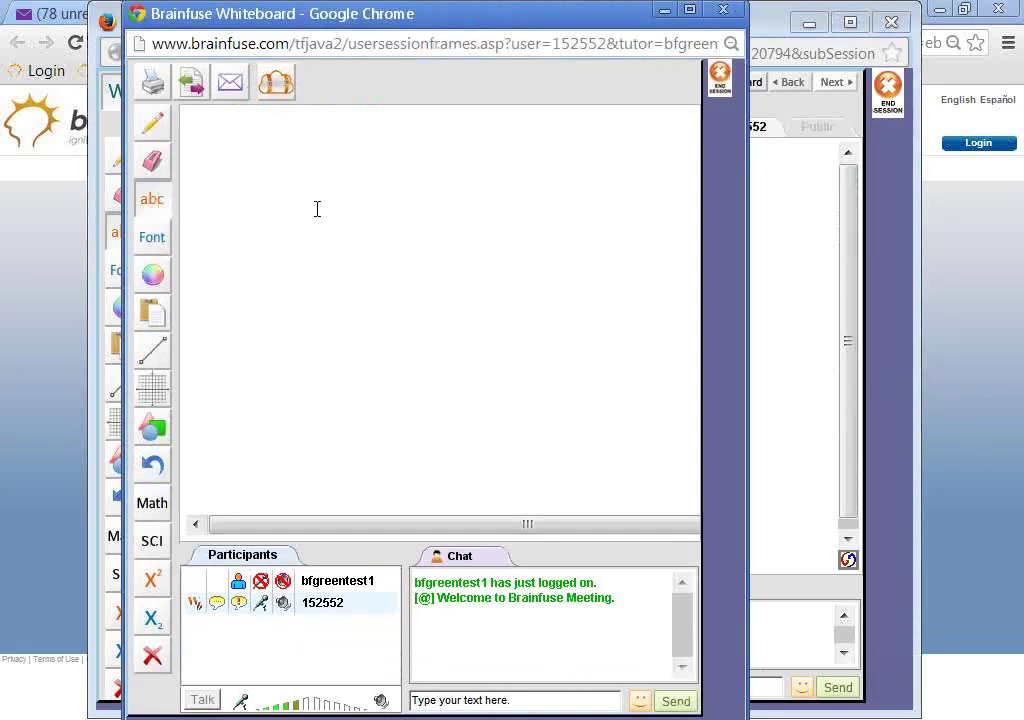
# - Draw a straight line on the private board, minimize Chrome, and return to Public
pyautogui.click(218, 192)
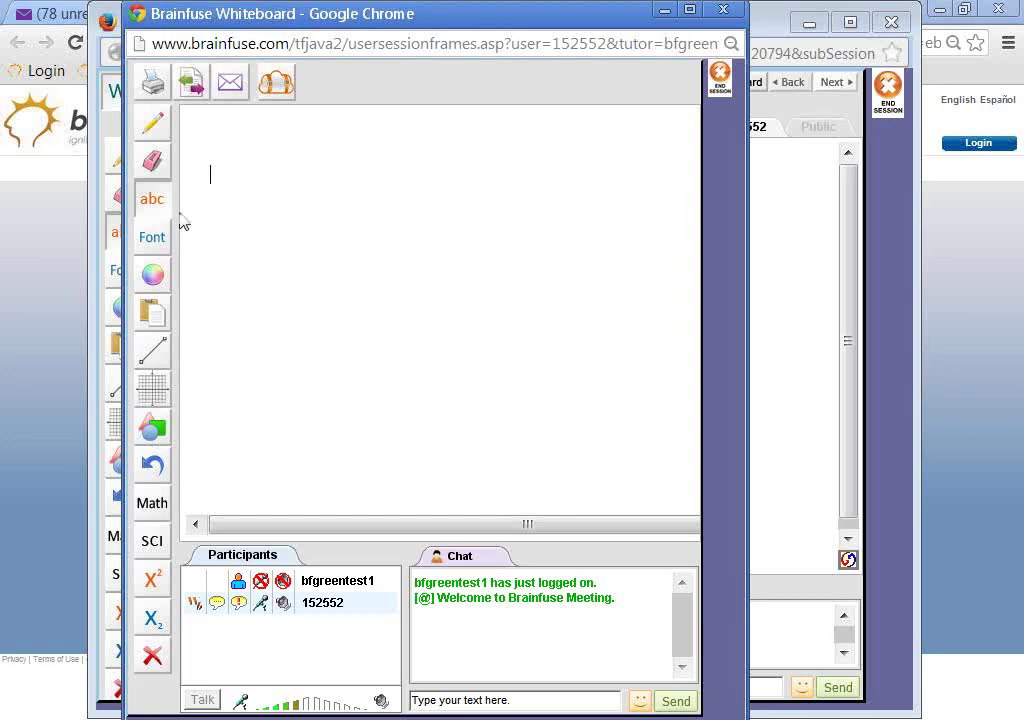
pyautogui.click(152, 350)
pyautogui.moveTo(314, 260)
pyautogui.mouseDown()
pyautogui.moveTo(390, 217)
pyautogui.moveTo(411, 309)
pyautogui.moveTo(450, 364)
pyautogui.mouseUp()
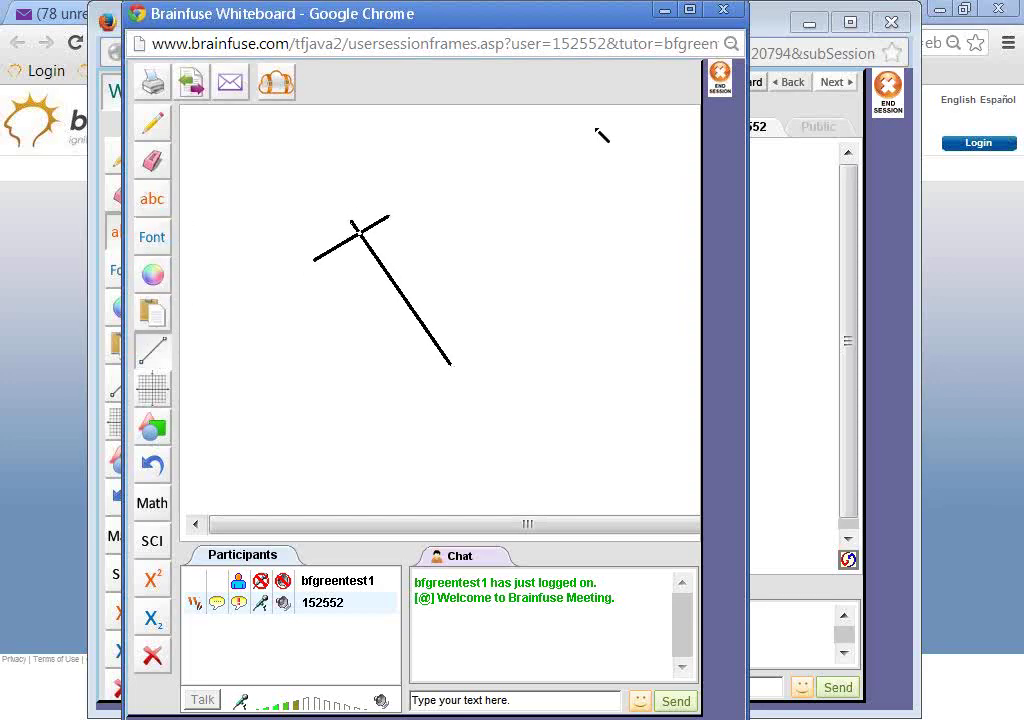
pyautogui.click(660, 12)
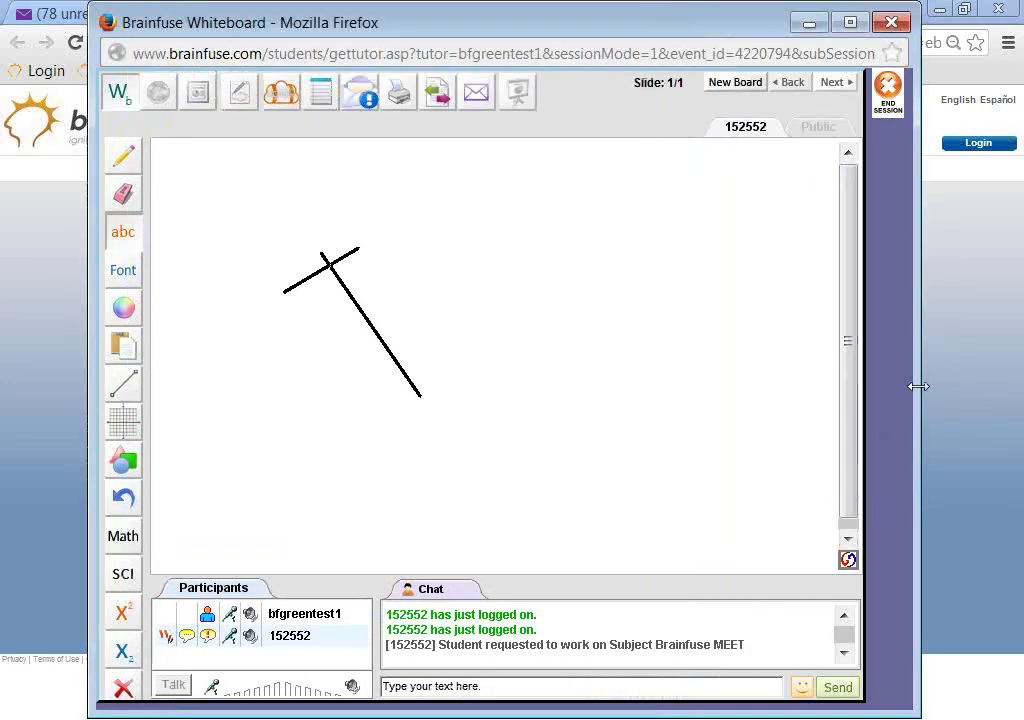
pyautogui.click(816, 127)
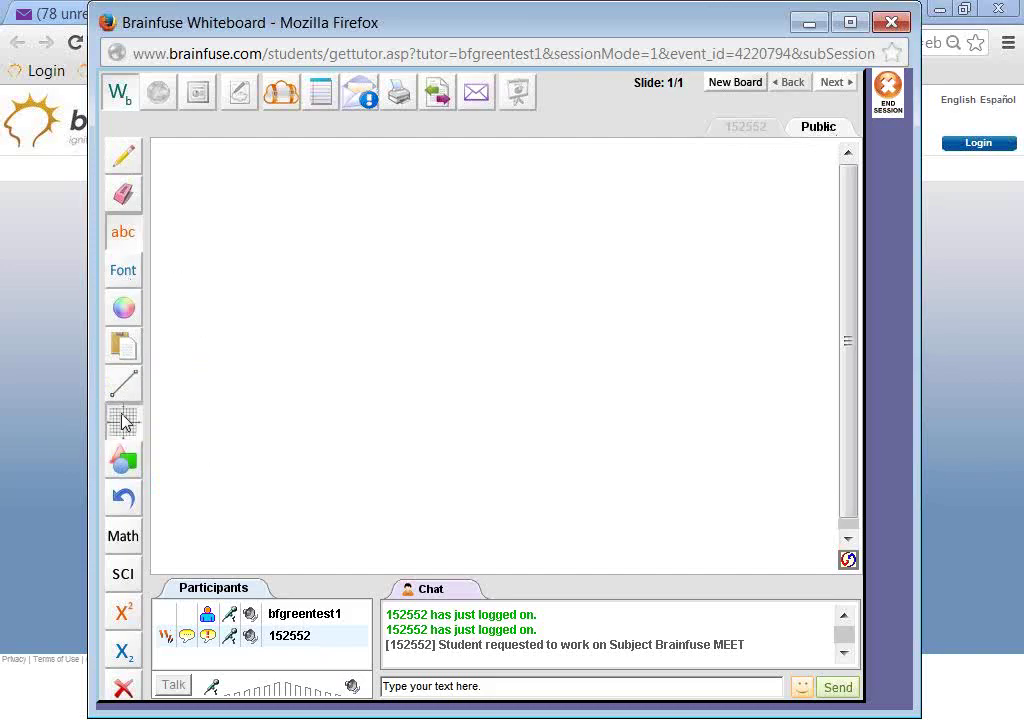
# - Drag a 0–100 number line from the Grid tool onto the Public board
pyautogui.click(123, 420)
pyautogui.click(160, 428)
pyautogui.moveTo(231, 352); pyautogui.dragTo(596, 334)
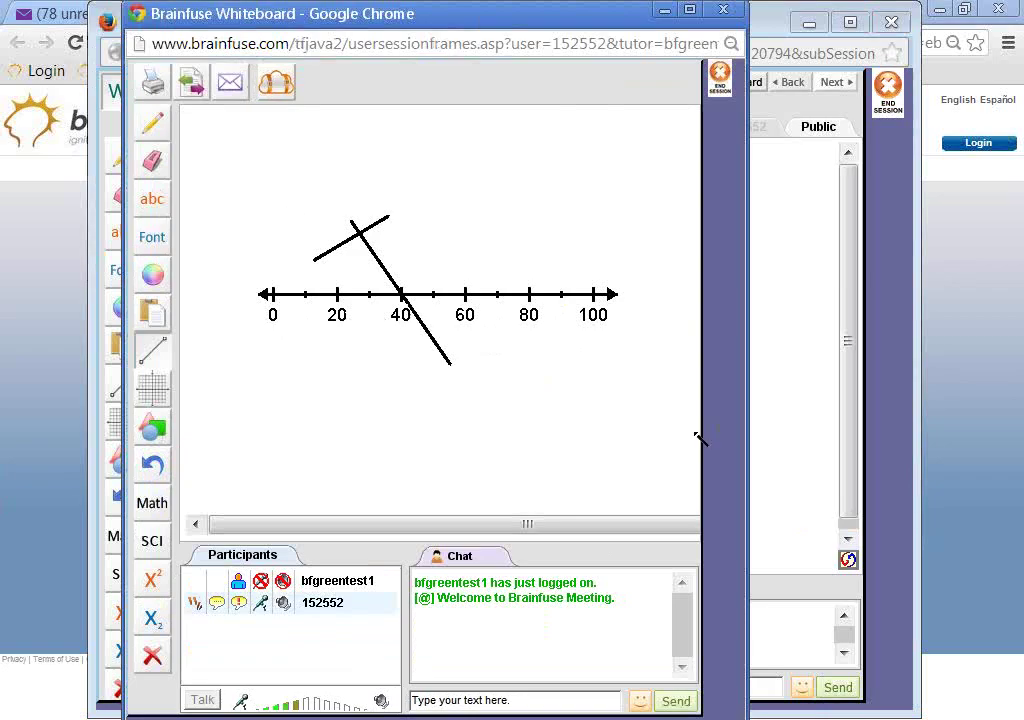
pyautogui.hotkey('alt', 'Tab')
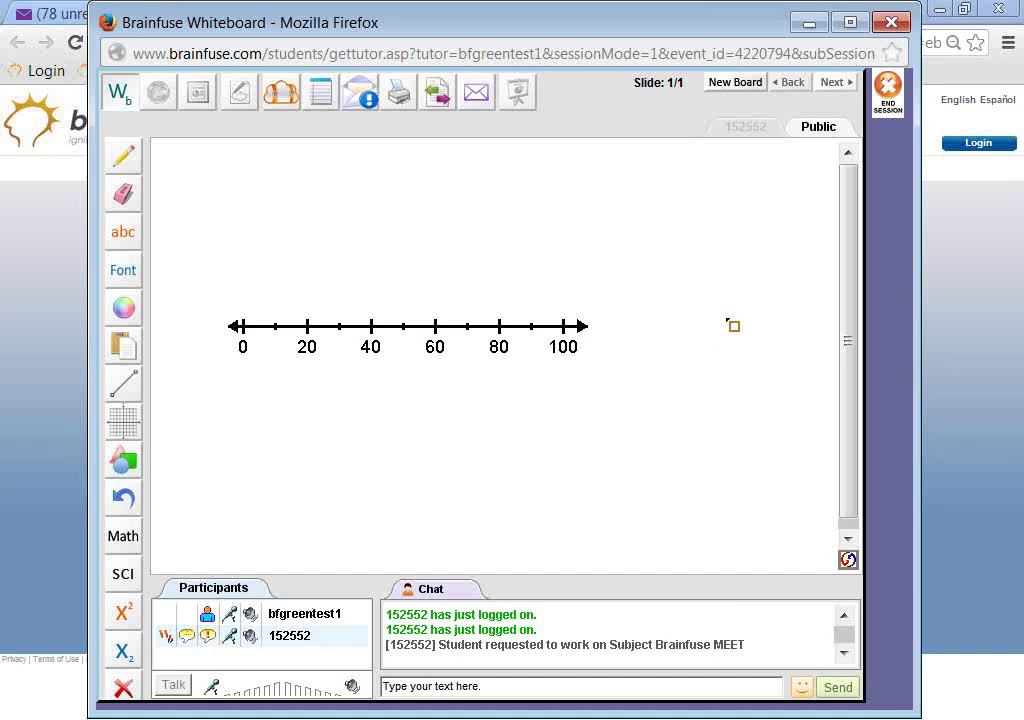
# - Cancel the whiteboard-permission prompt, then send 'hiello' from the student's chat
pyautogui.click(166, 637)
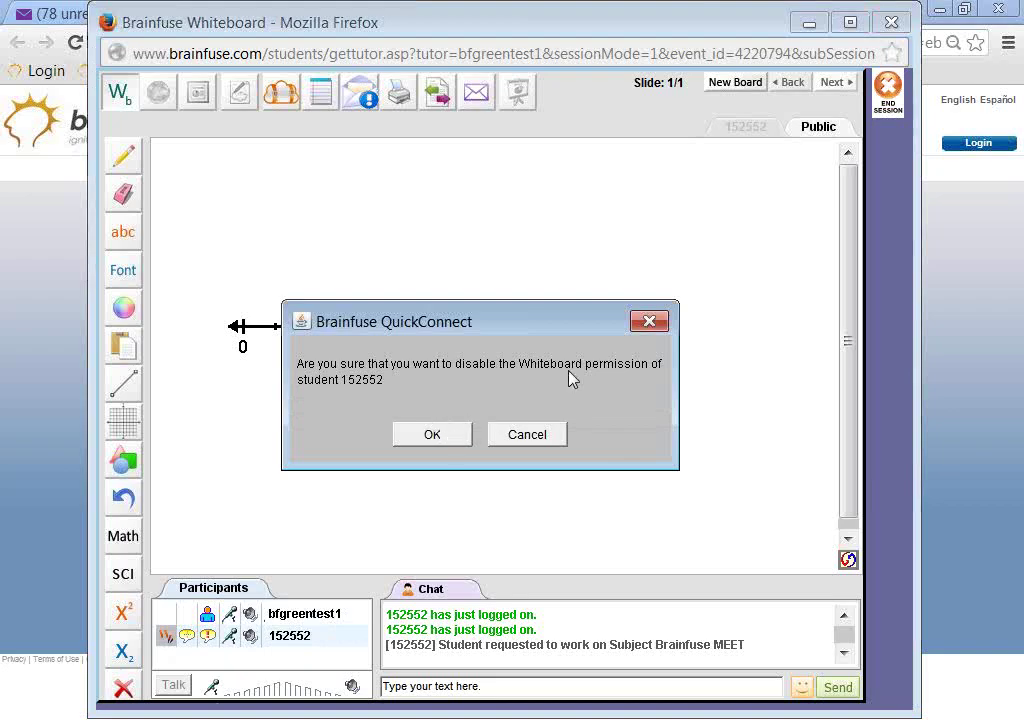
pyautogui.click(651, 321)
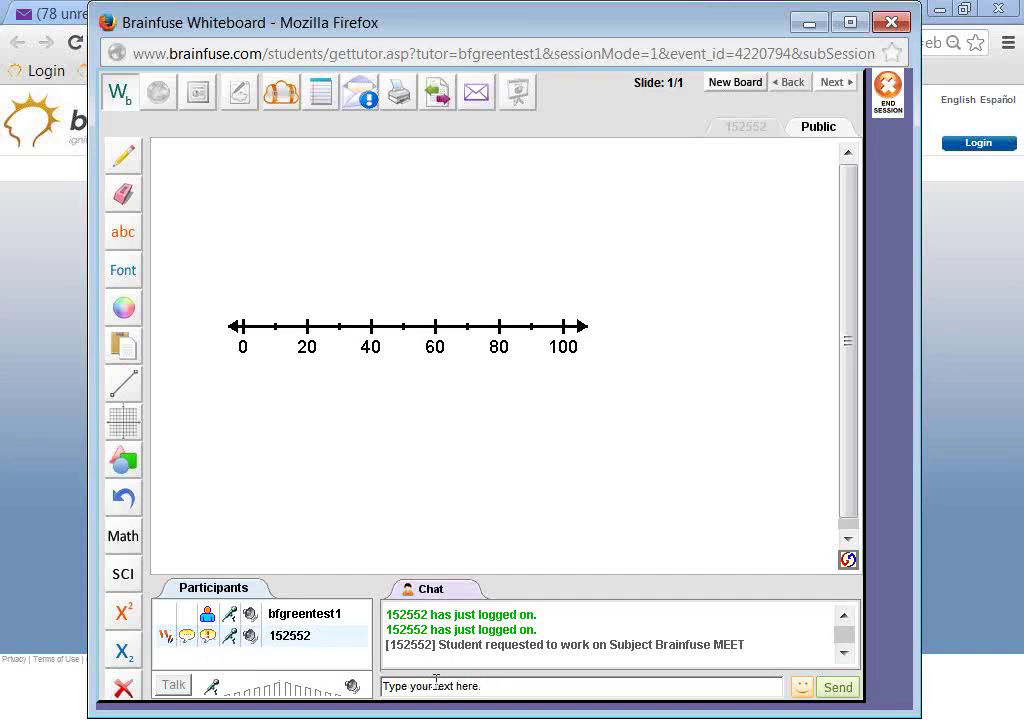
pyautogui.hotkey('alt', 'Tab')
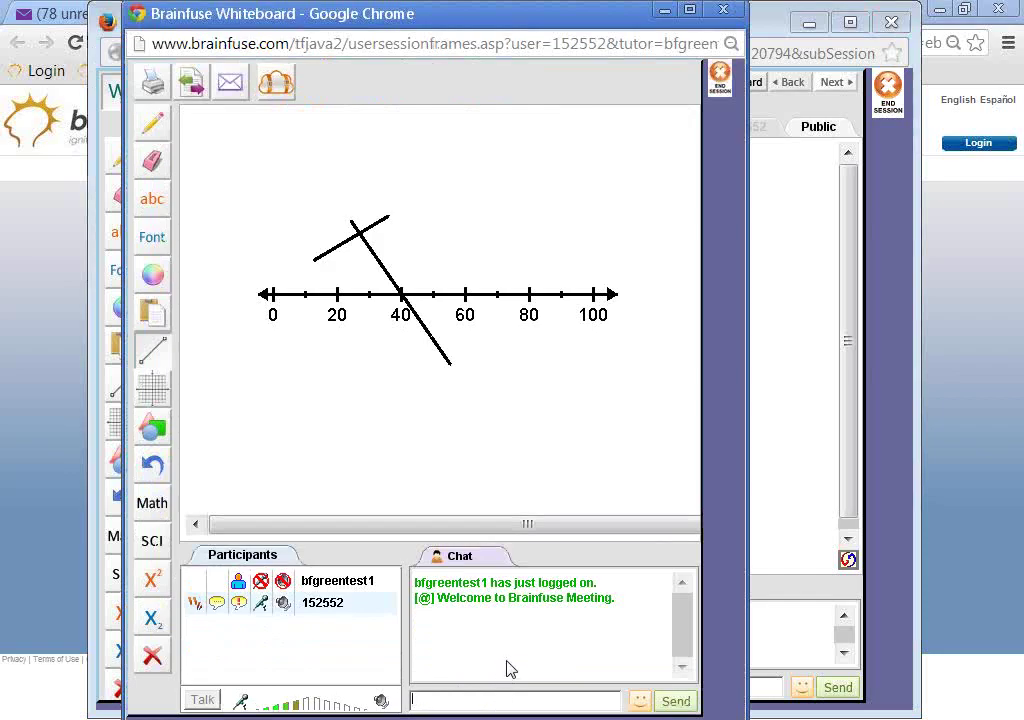
pyautogui.write('hi')
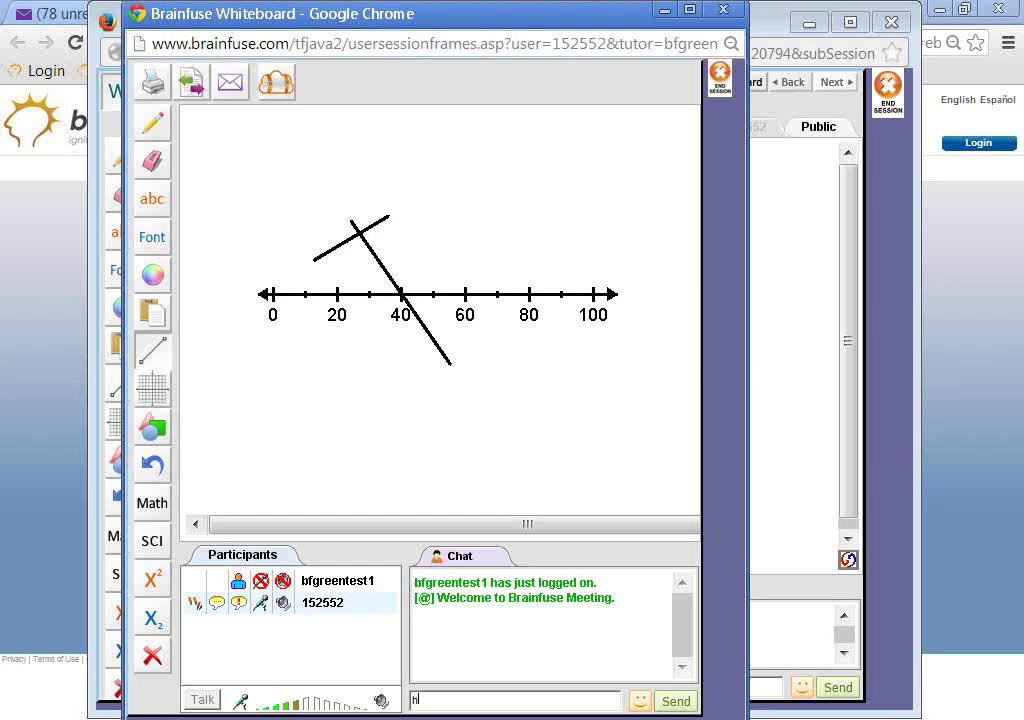
pyautogui.write('ello')
pyautogui.press('Return')
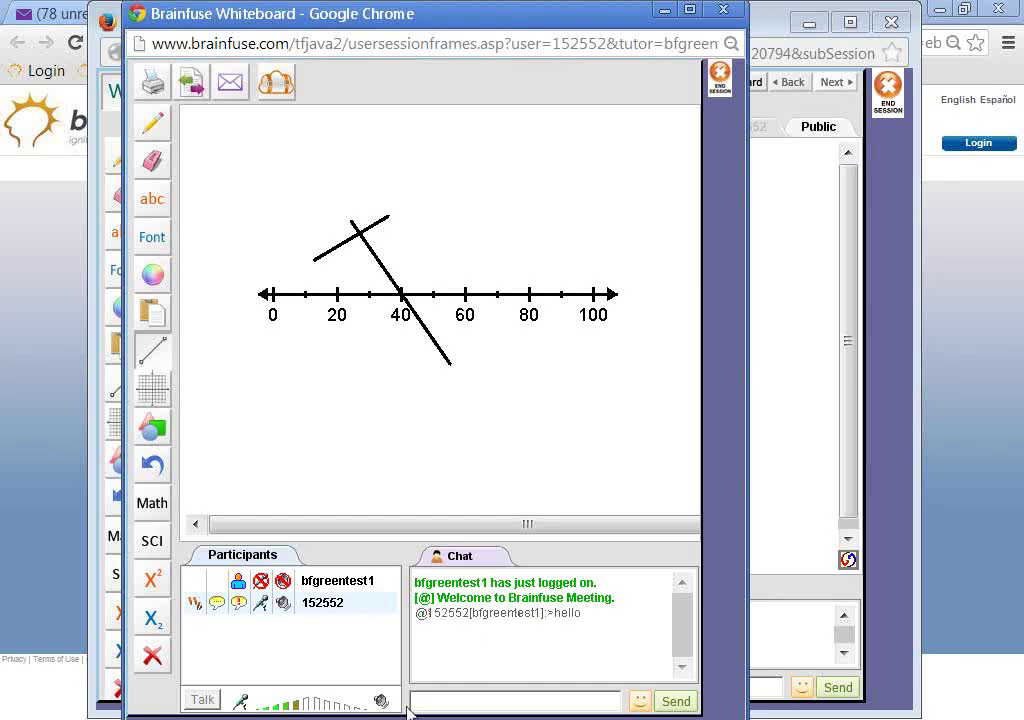
pyautogui.hotkey('alt', 'Tab')
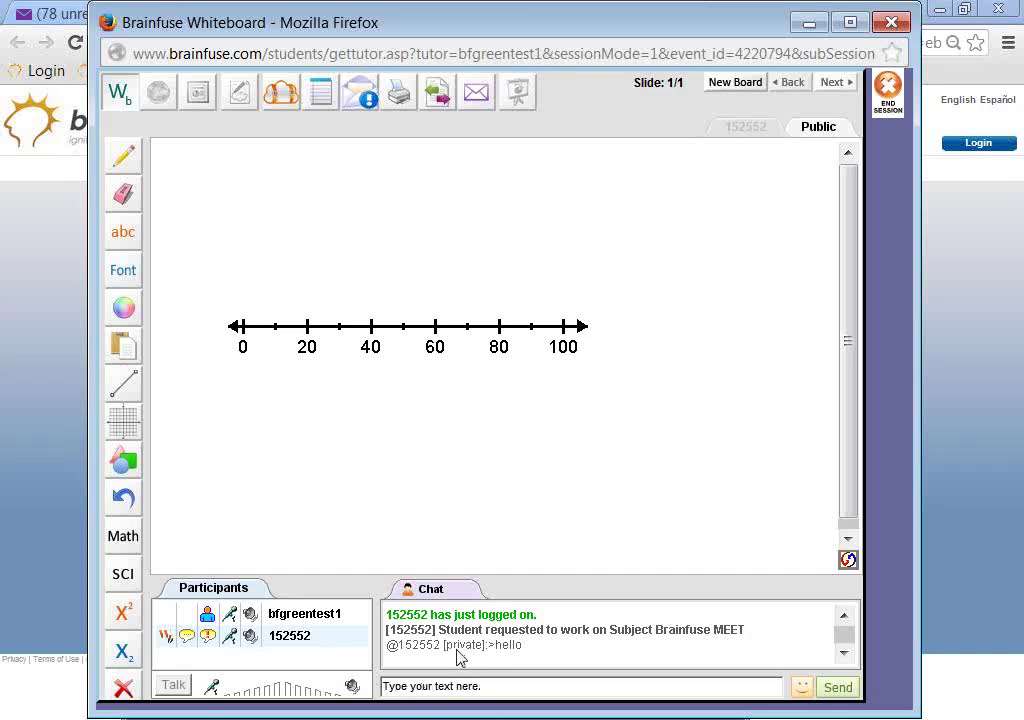
pyautogui.click(209, 637)
pyautogui.rightClick(327, 645)
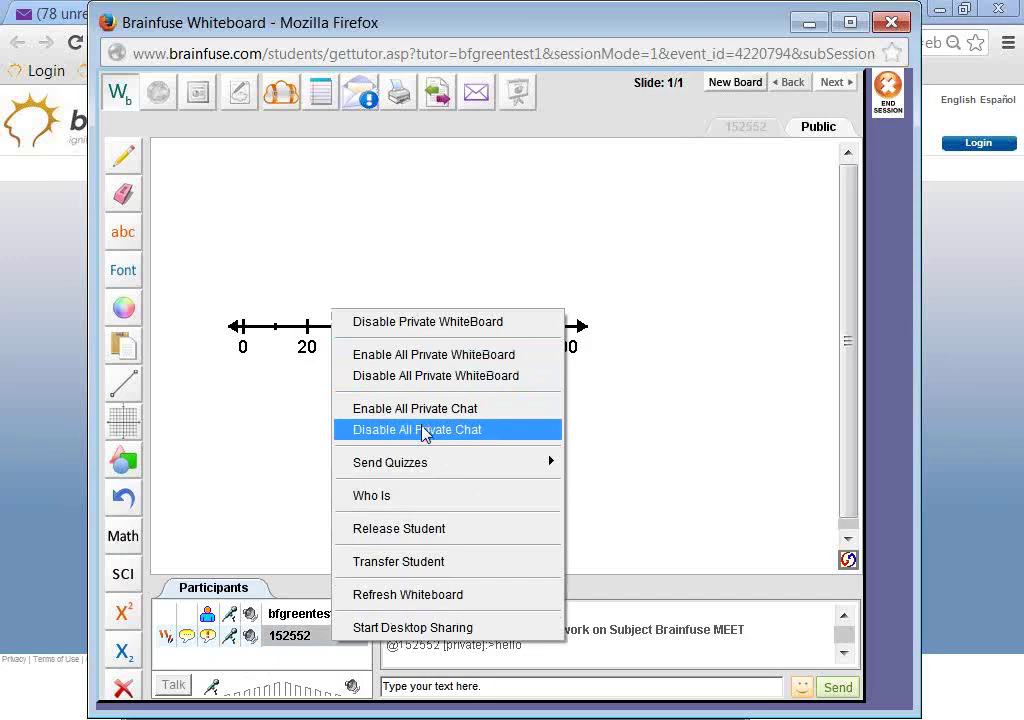
pyautogui.click(258, 430)
pyautogui.click(256, 424)
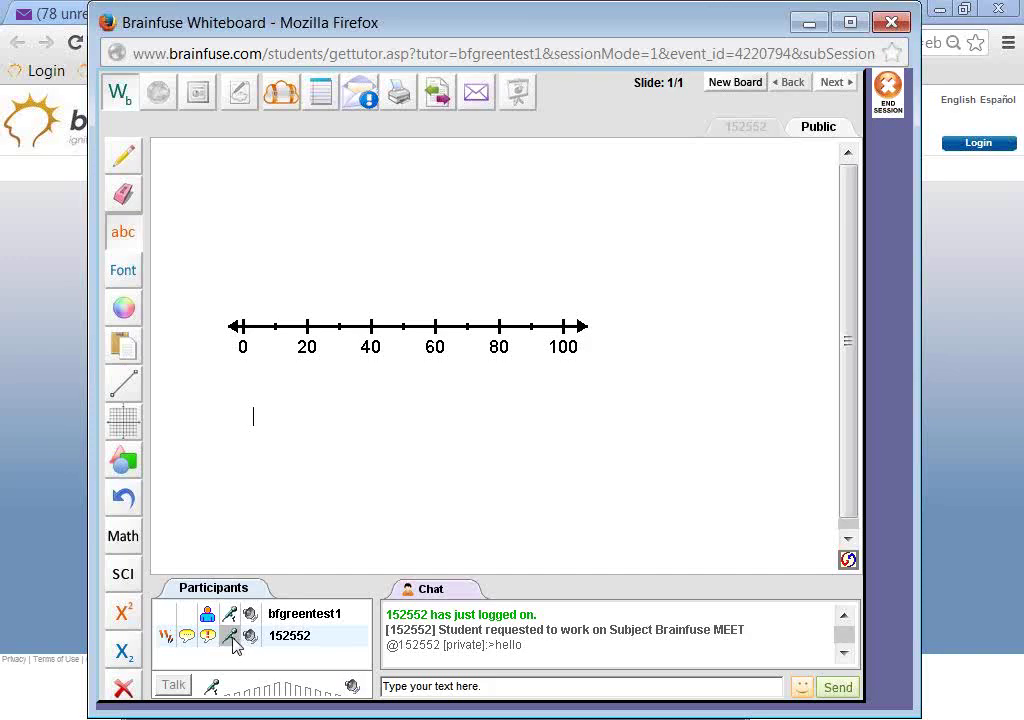
pyautogui.click(234, 639)
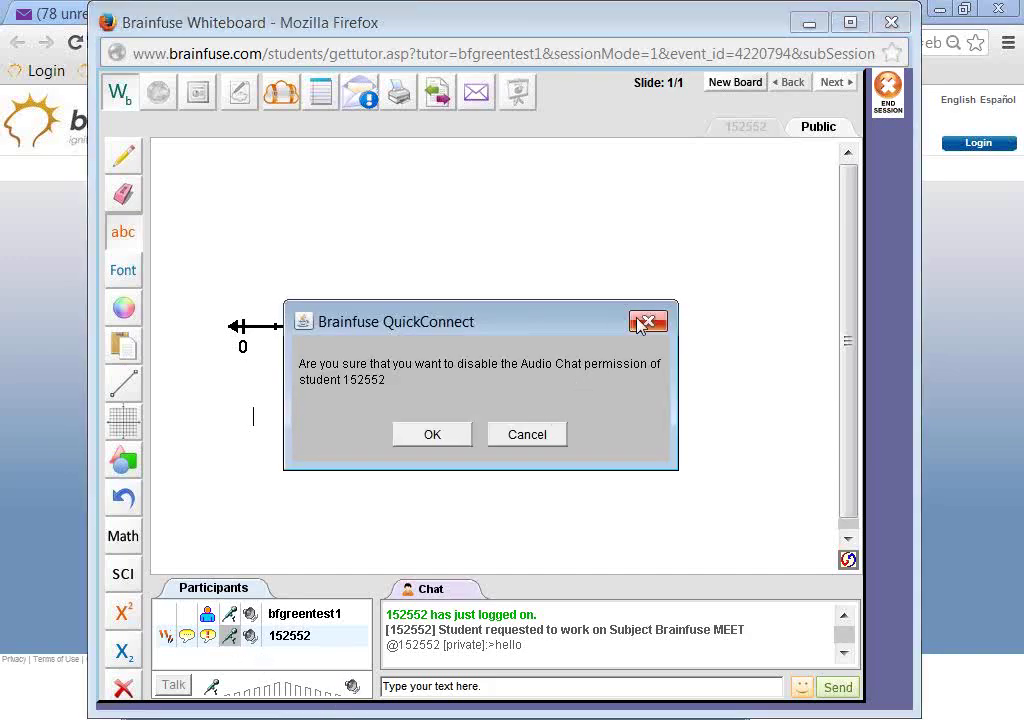
pyautogui.click(645, 321)
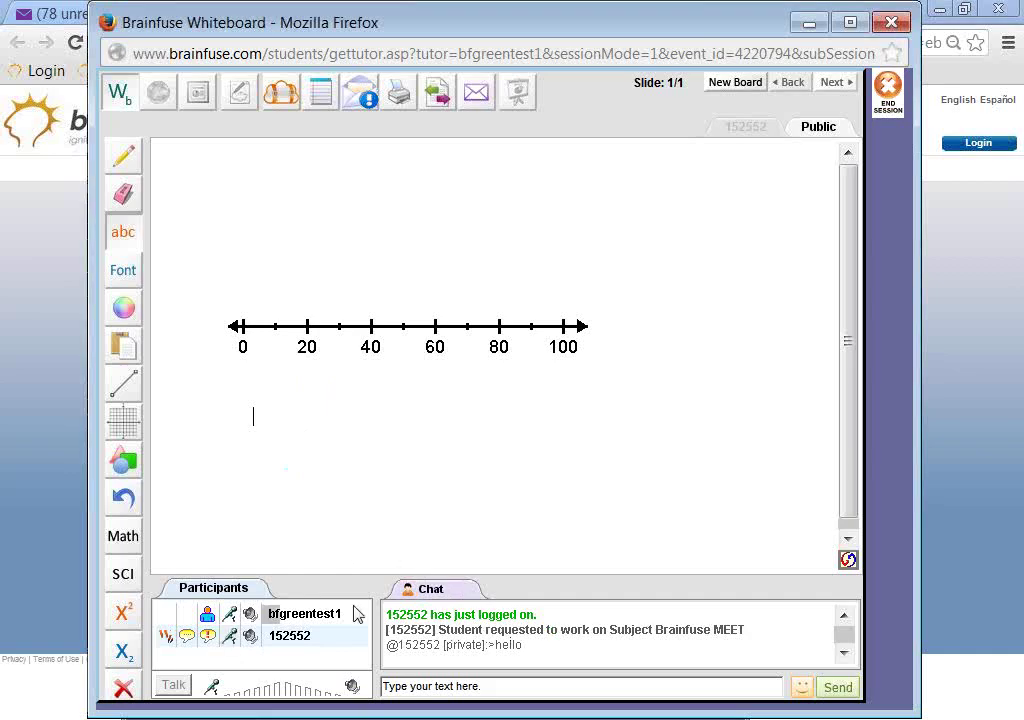
pyautogui.click(172, 687)
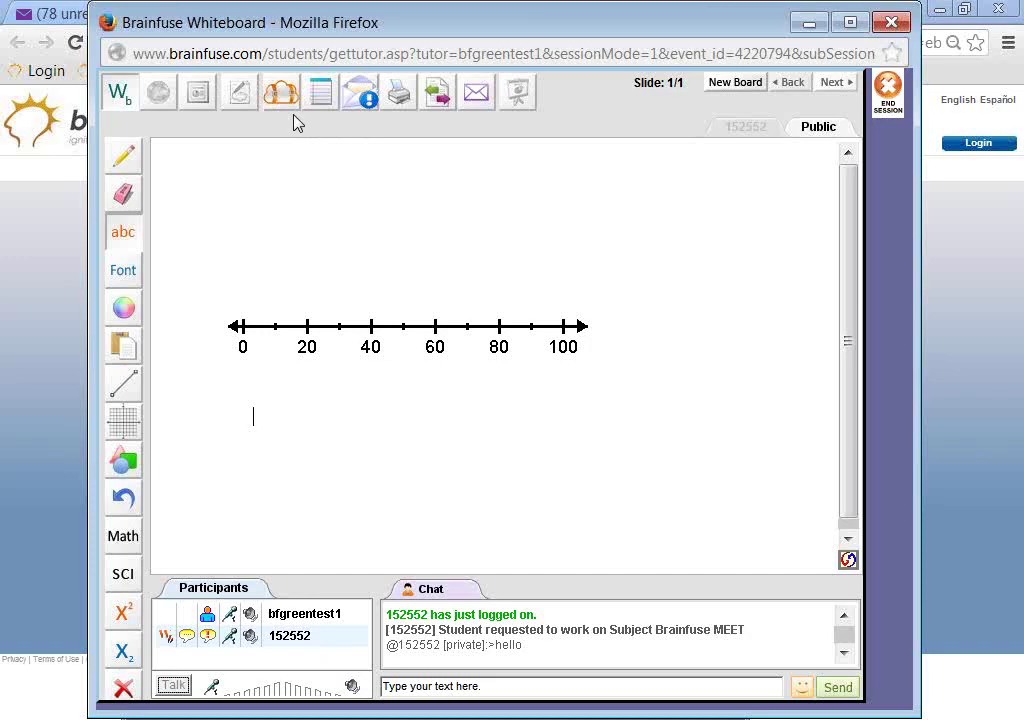
# - Open Message History via the portal's Message Center, then bring the whiteboard back in front
pyautogui.click(75, 222)
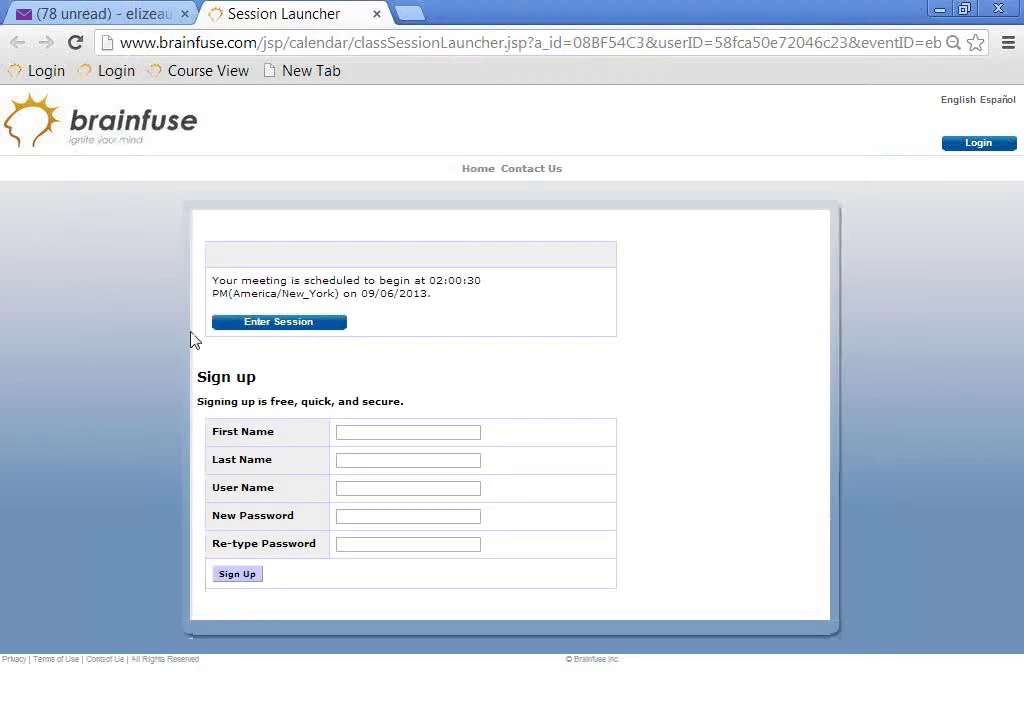
pyautogui.hotkey('alt', 'Tab')
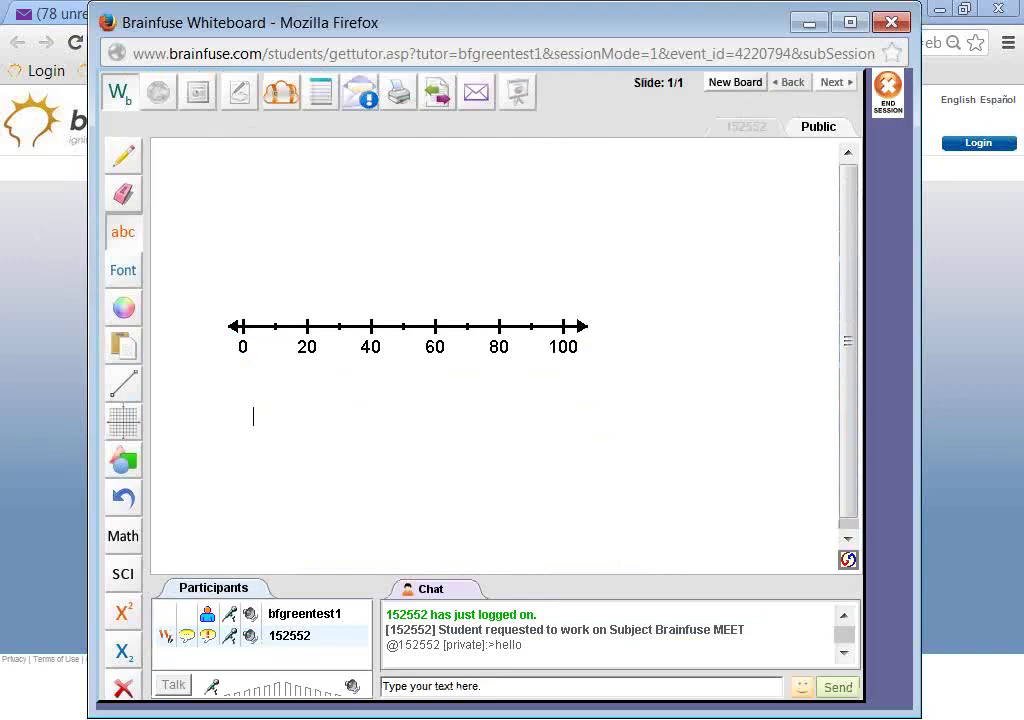
pyautogui.hotkey('alt', 'Tab')
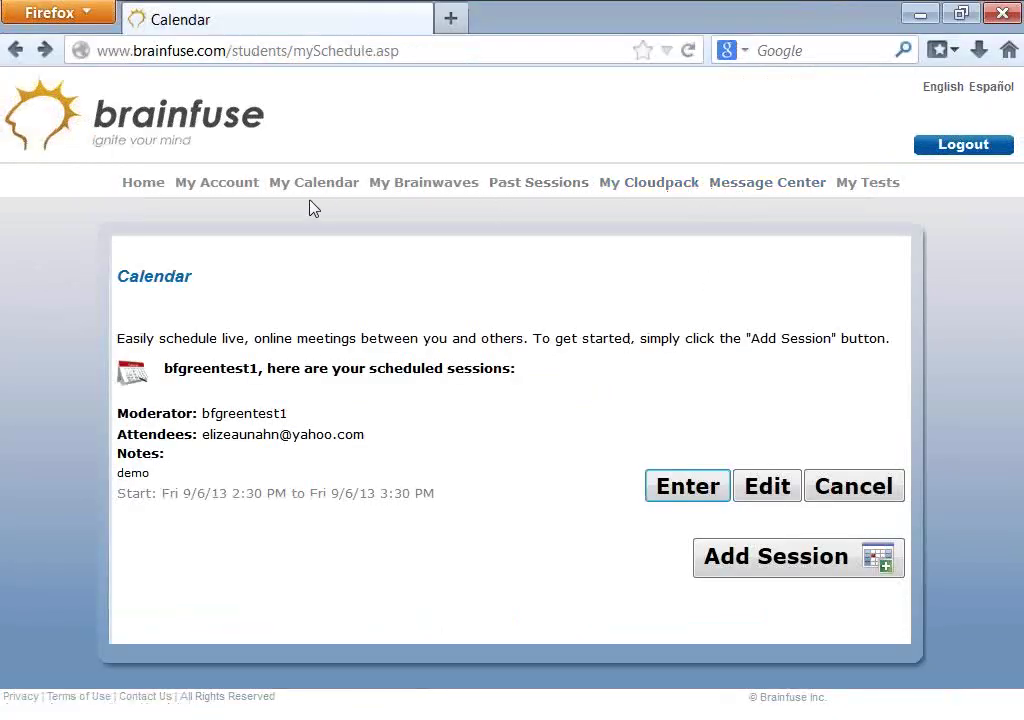
pyautogui.click(770, 186)
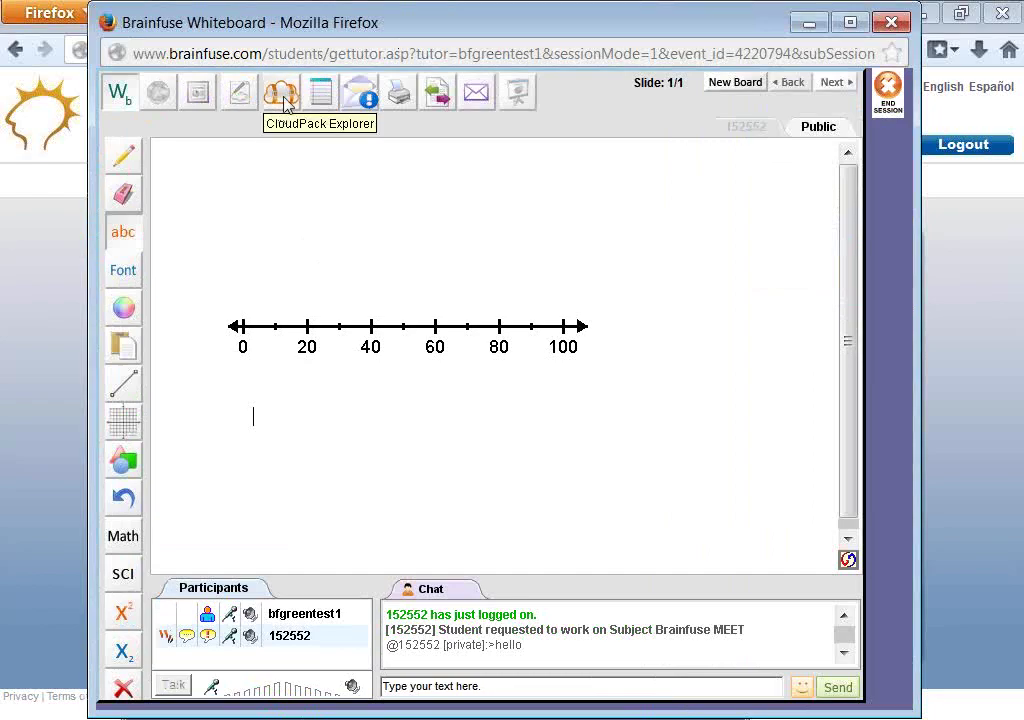
pyautogui.click(7, 217)
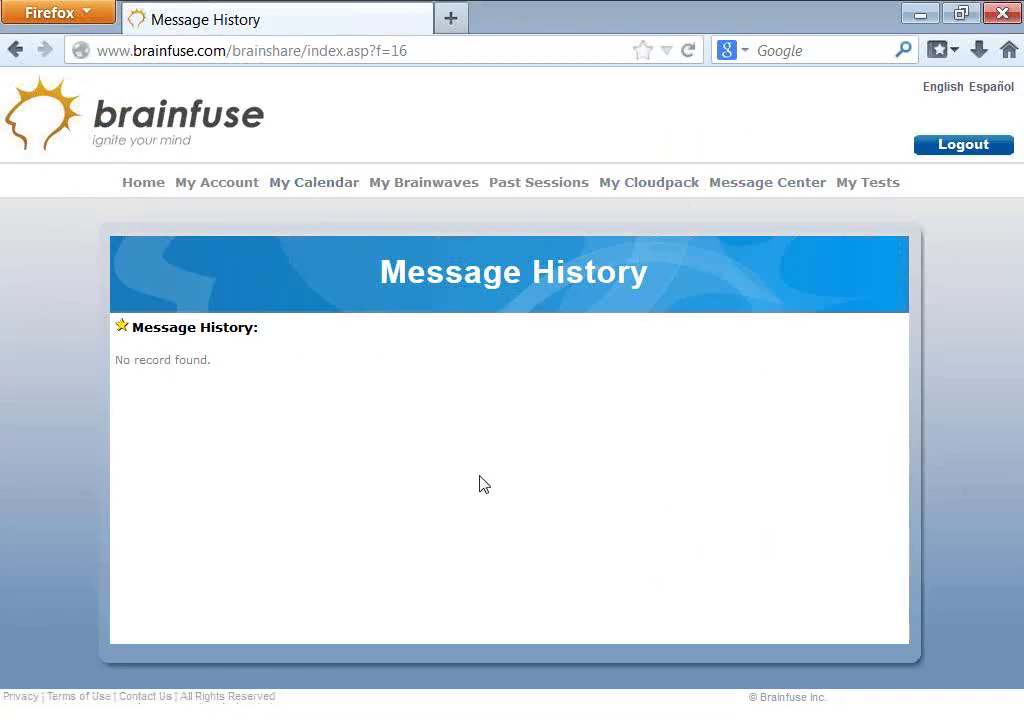
pyautogui.click(290, 715)
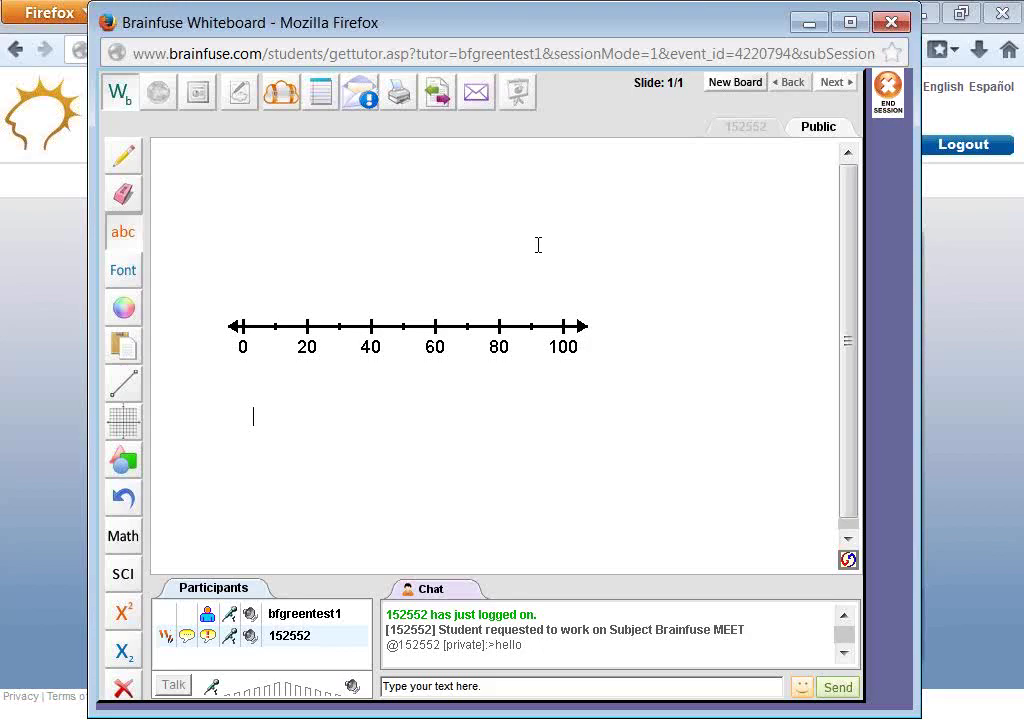
# - Browse the Send Document form, cancel the file upload, close it, and minimize the whiteboard
pyautogui.click(437, 94)
pyautogui.scroll(-8, 533, 320)
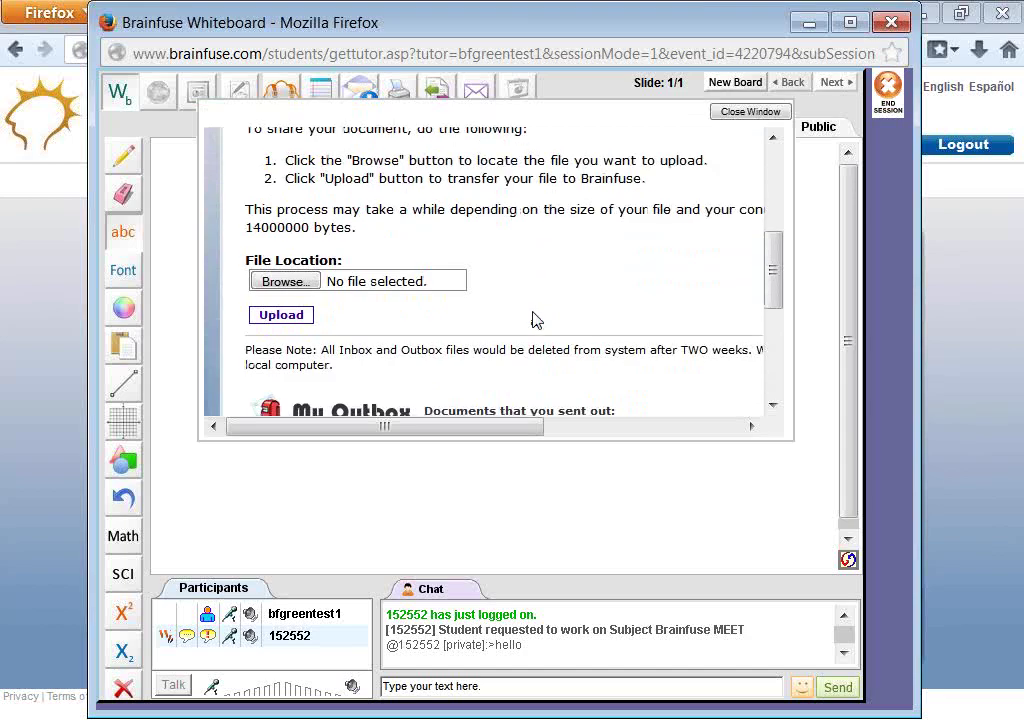
pyautogui.scroll(5, 533, 320)
pyautogui.scroll(-1, 533, 320)
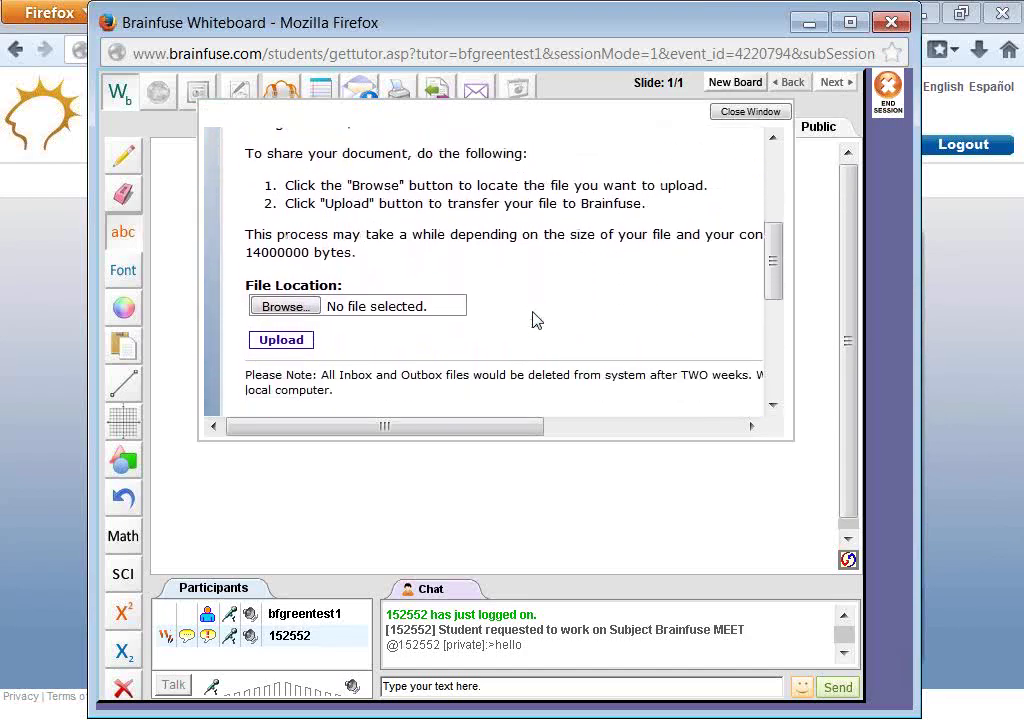
pyautogui.click(307, 284)
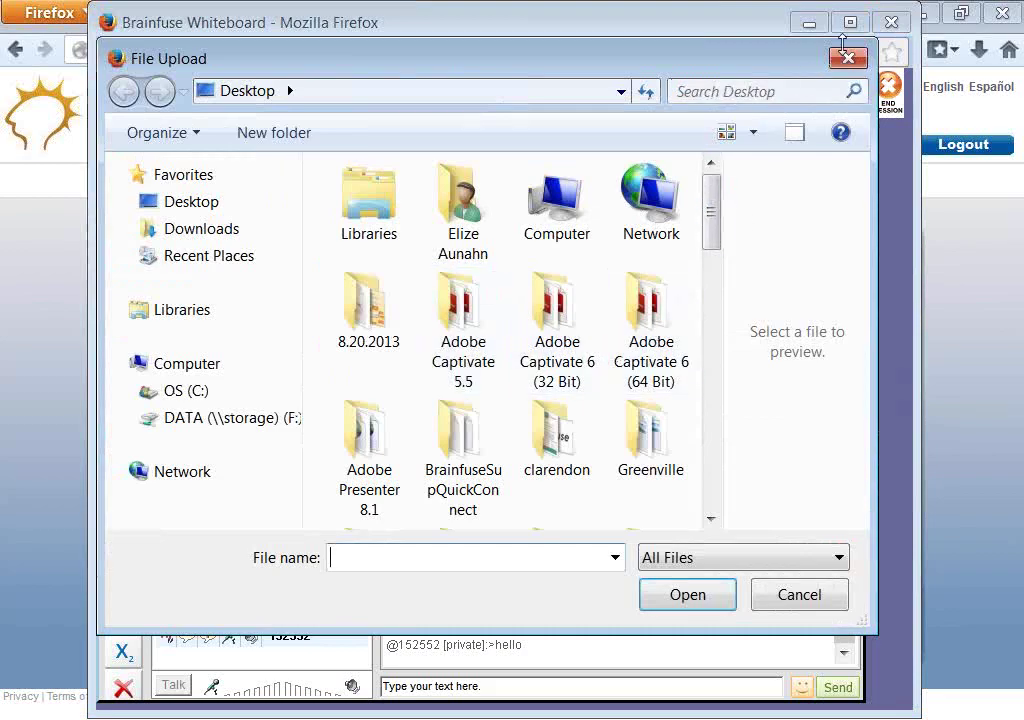
pyautogui.click(848, 57)
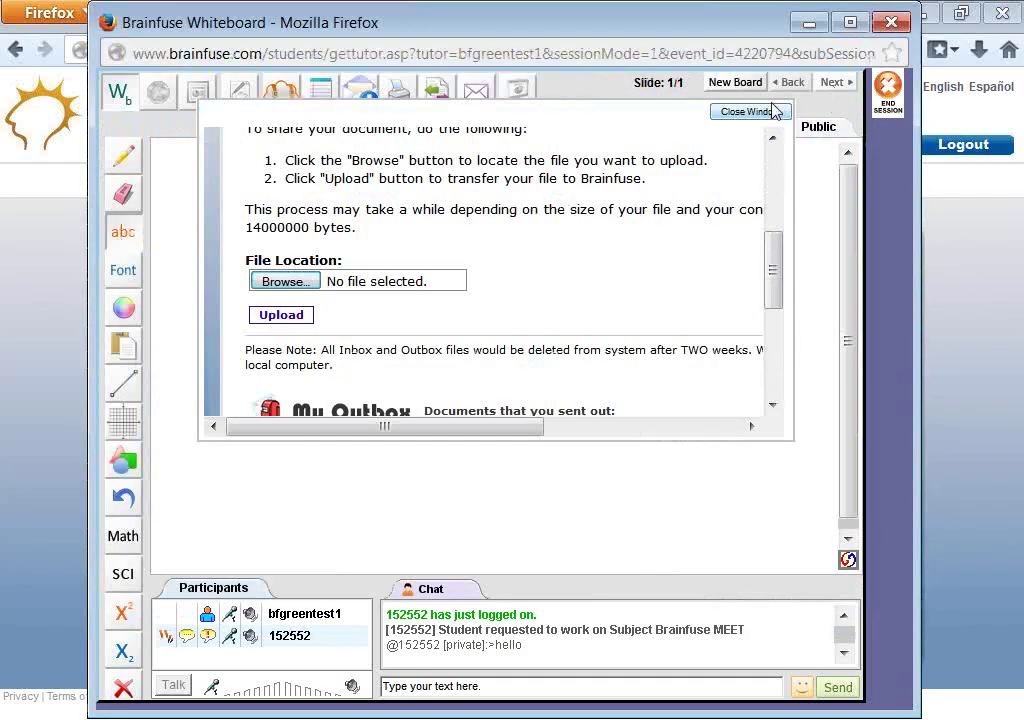
pyautogui.click(768, 111)
pyautogui.click(809, 24)
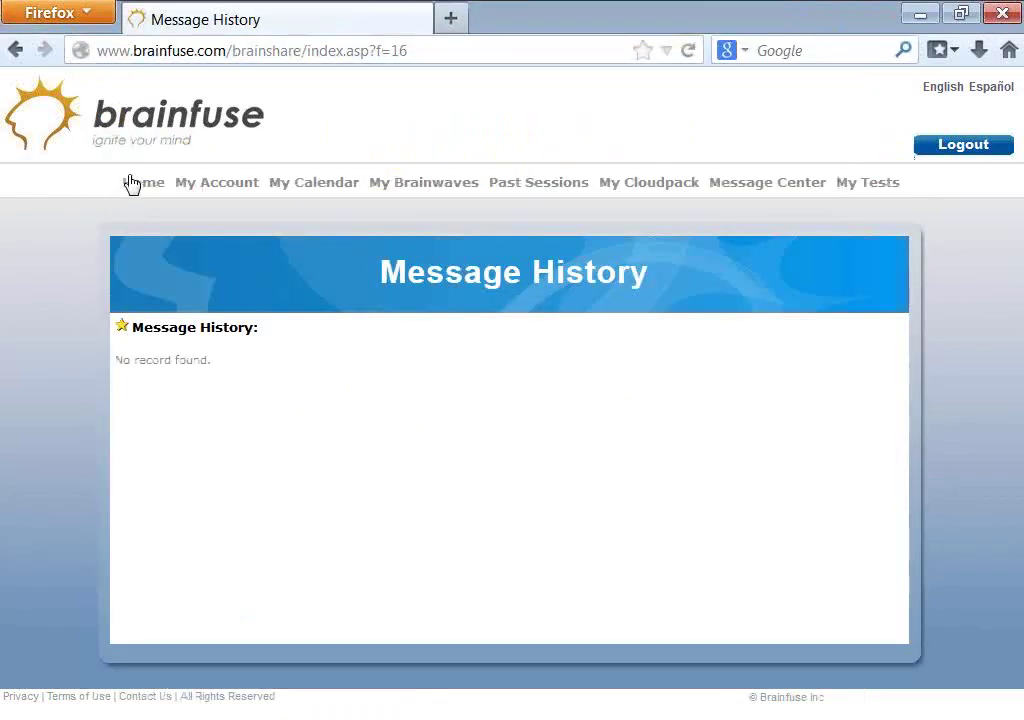
# - Open the Greenville Technical College home page and browse its Expert Help services list
pyautogui.click(131, 182)
pyautogui.scroll(-2, 558, 585)
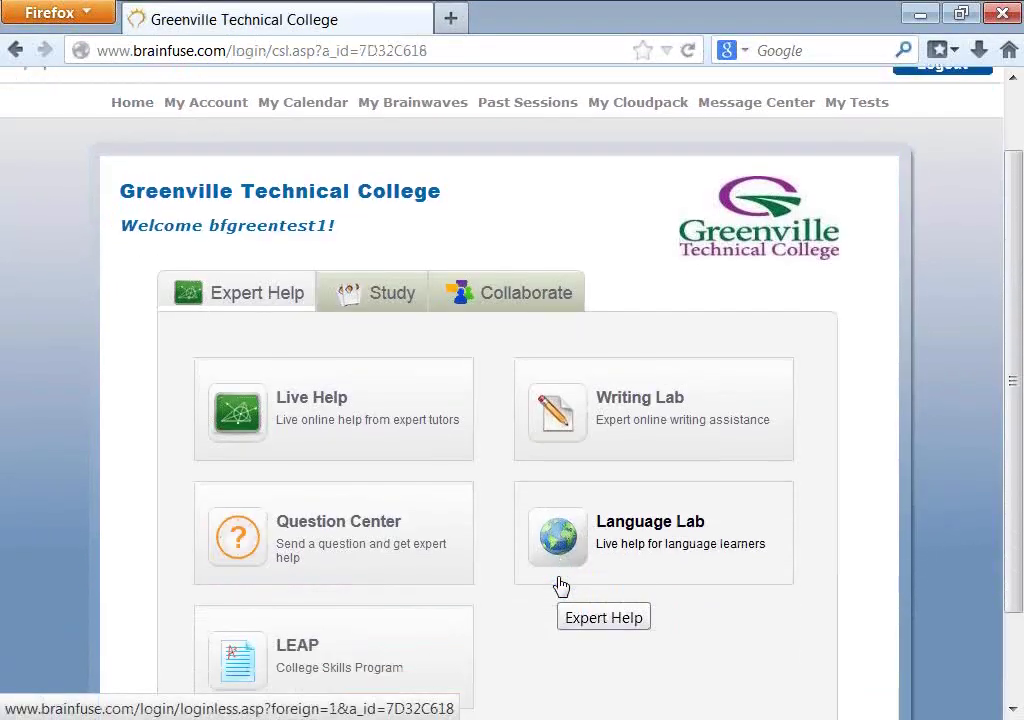
pyautogui.scroll(-2, 561, 587)
pyautogui.scroll(2, 561, 585)
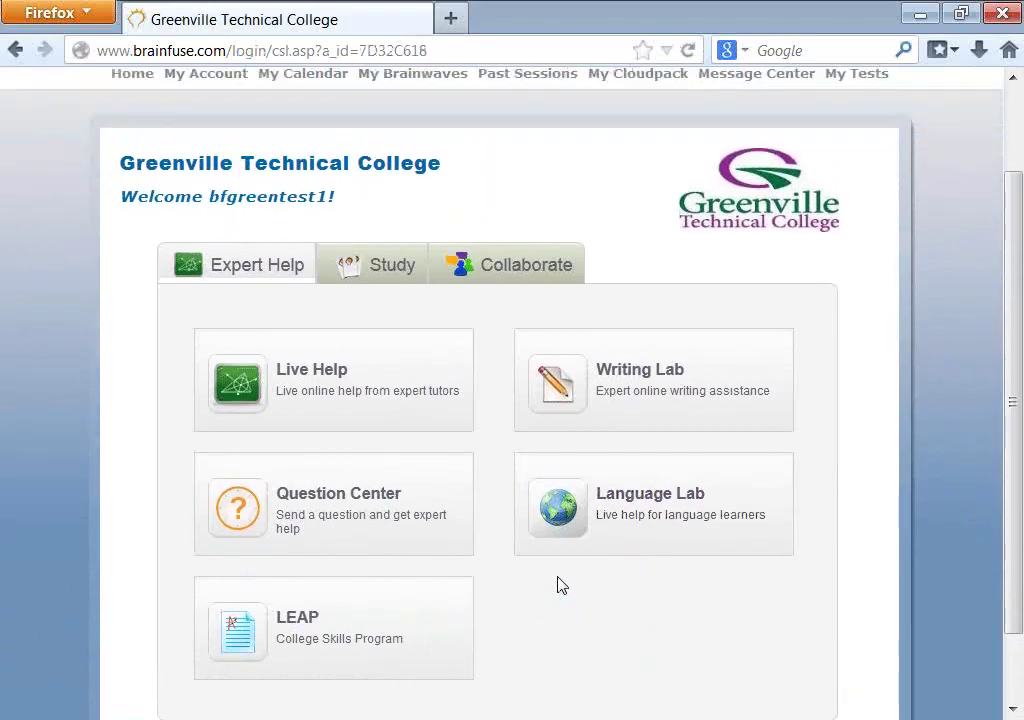
pyautogui.scroll(2, 766, 617)
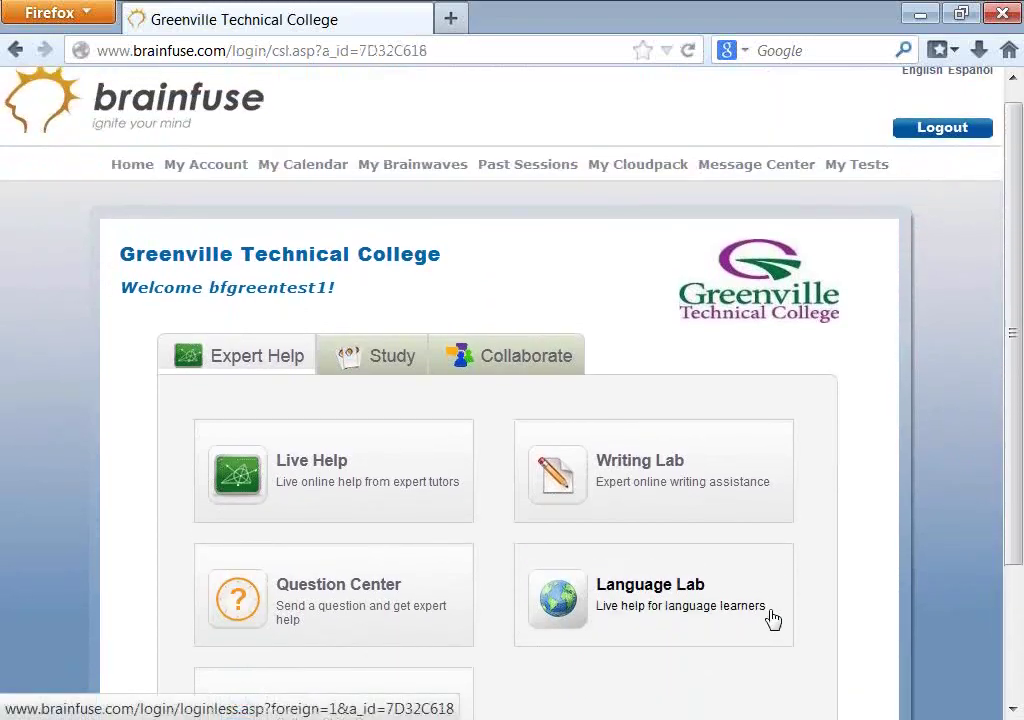
pyautogui.scroll(1, 780, 618)
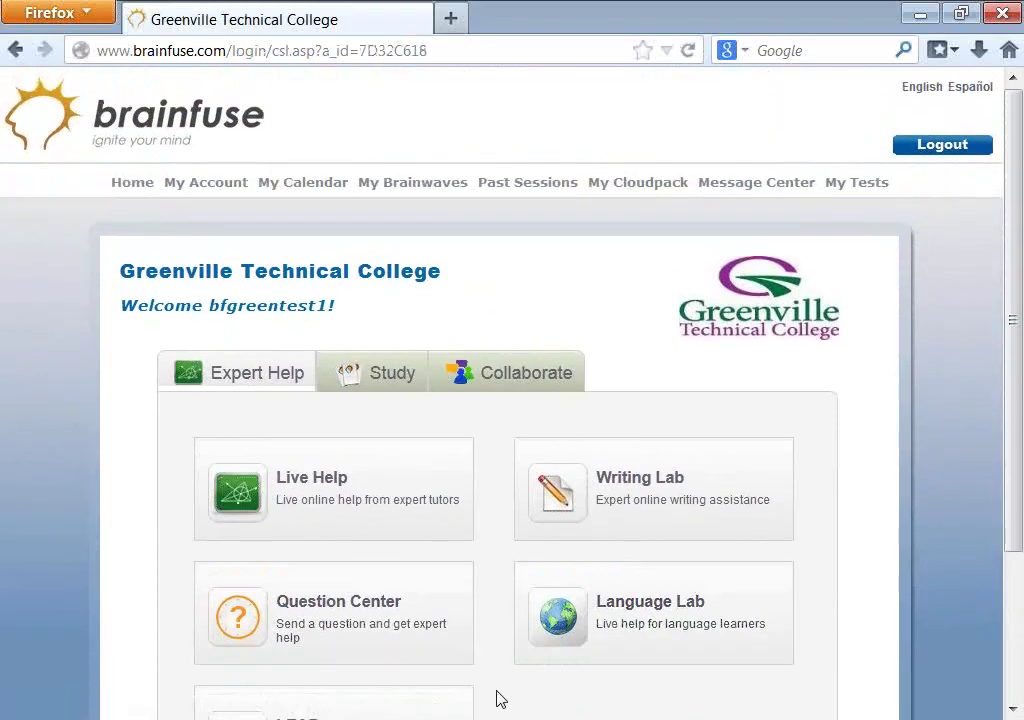
# - Briefly show the Notepad notes with the Brainfuse contact e-mail, then minimize them and scroll down
pyautogui.hotkey('alt', 'Tab')
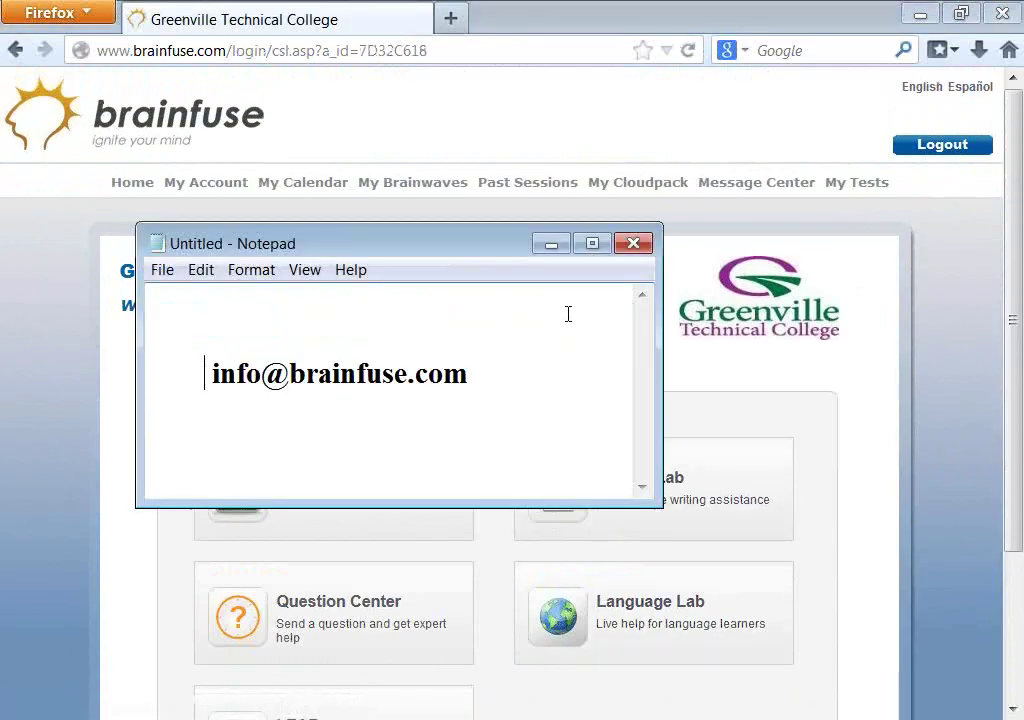
pyautogui.click(549, 246)
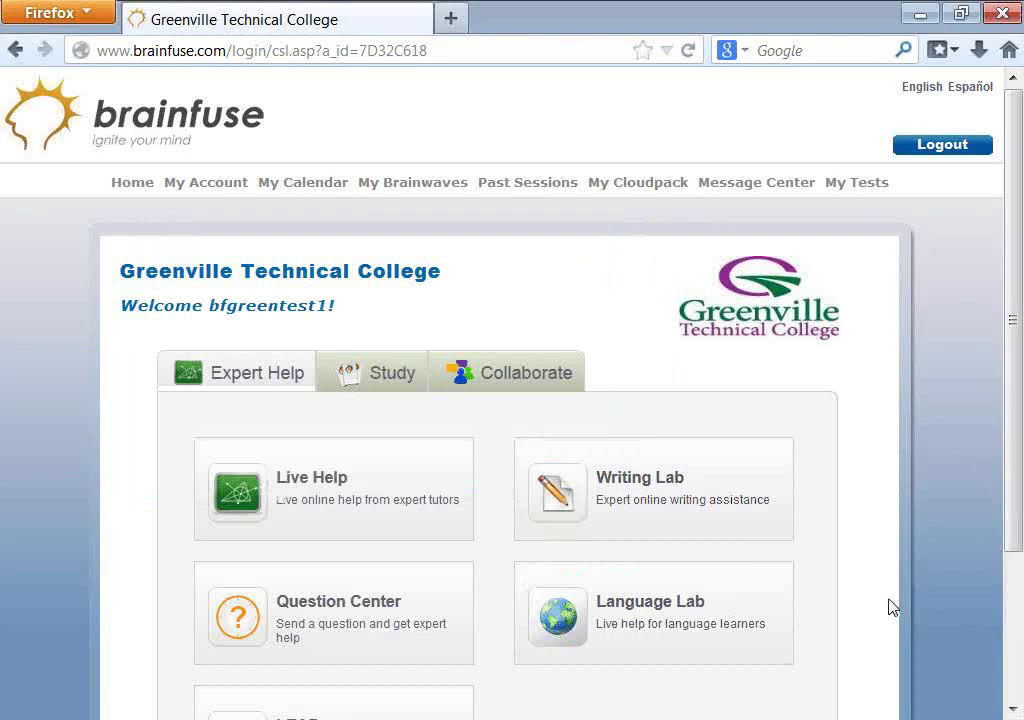
pyautogui.scroll(-3, 839, 590)
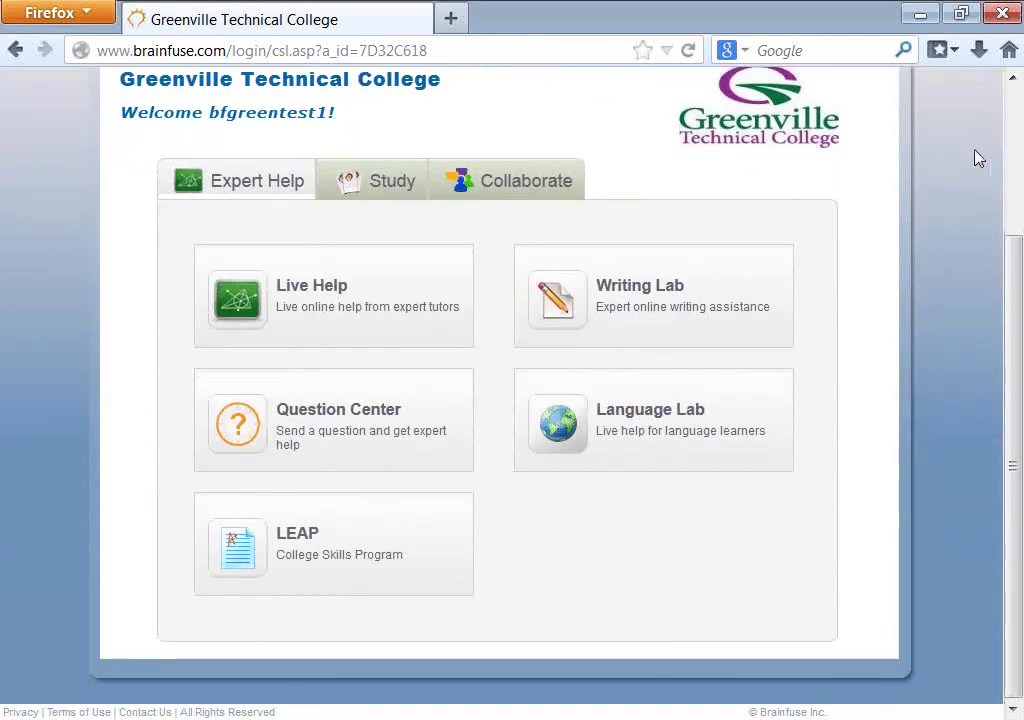